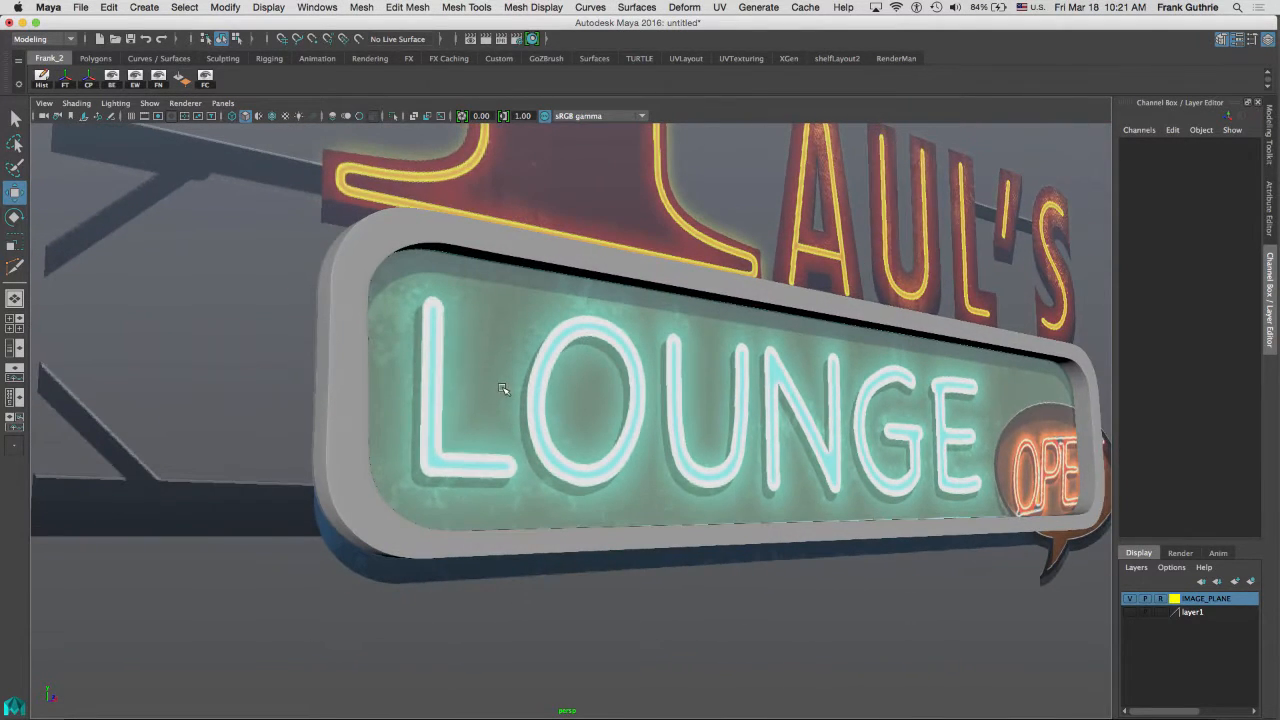
# Orbit around the sign, select the existing frame mesh, and delete it.
pyautogui.keyDown('alt'); pyautogui.moveTo(1034, 283); pyautogui.dragTo(1041, 330); pyautogui.keyUp('alt')
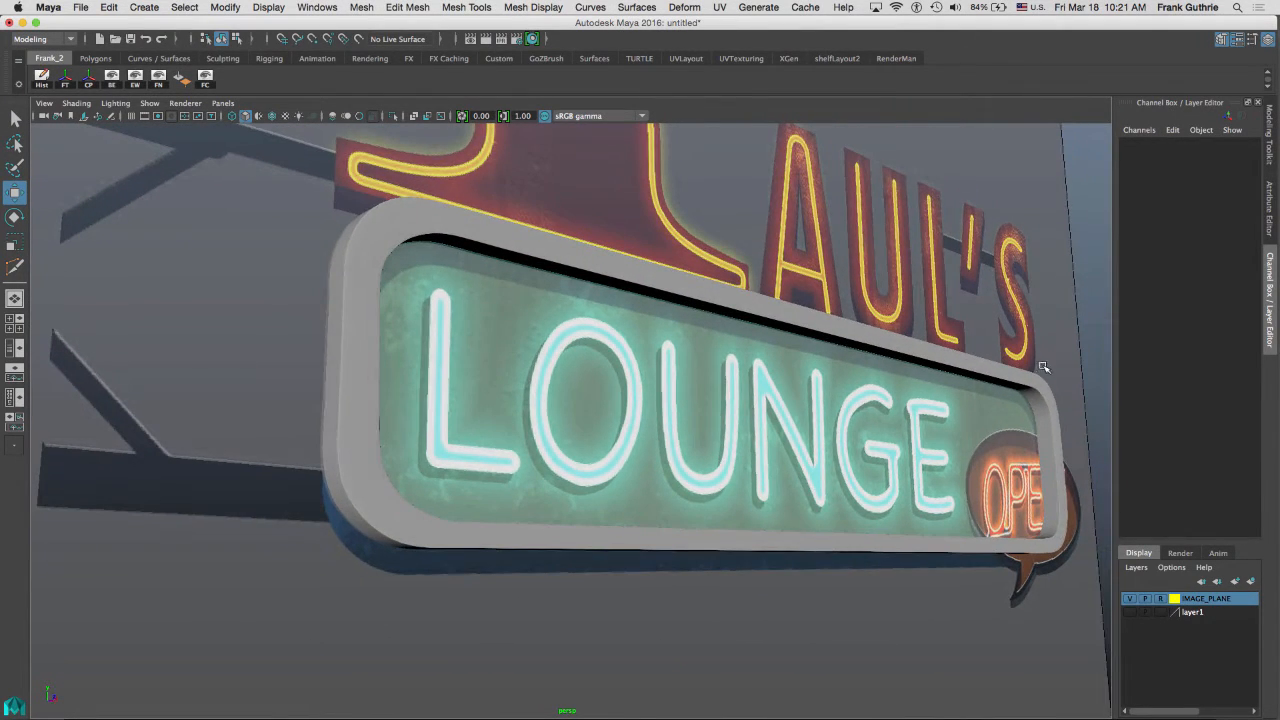
pyautogui.moveTo(1037, 335); pyautogui.dragTo(1092, 324, button='right')
pyautogui.click(1048, 388)
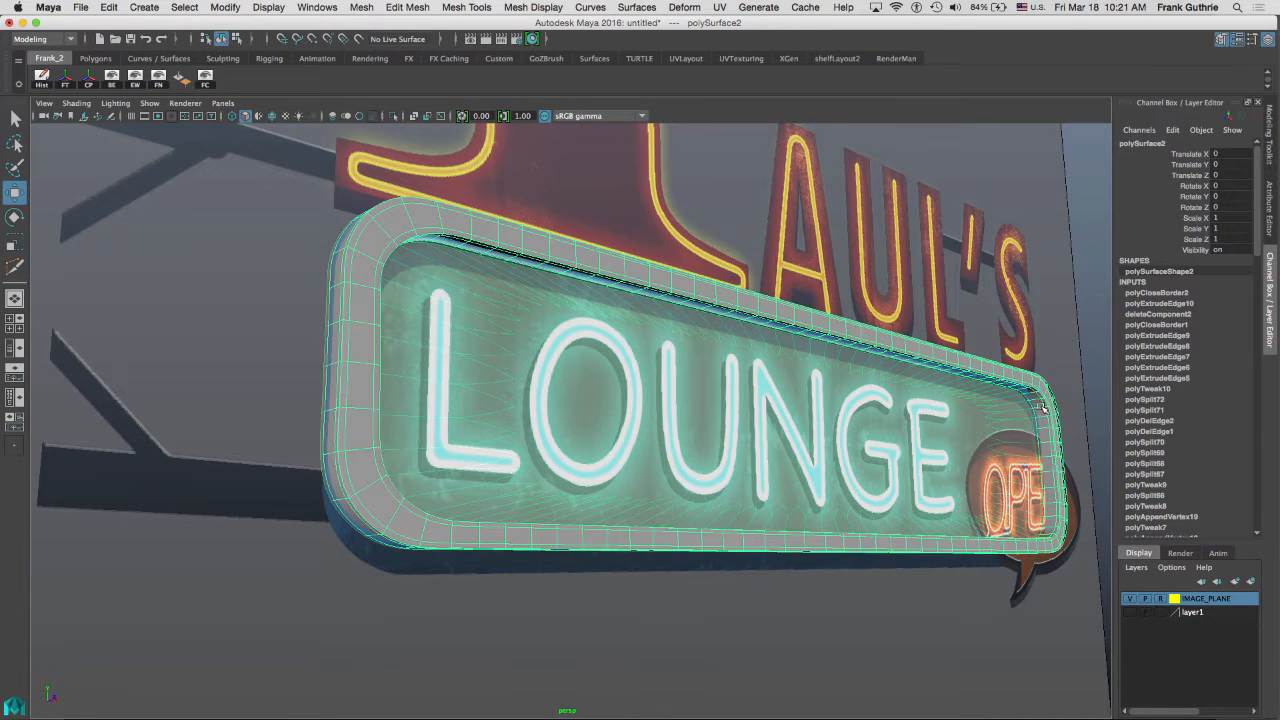
pyautogui.press('BackSpace')
# In the front view, activate Quad Draw, place four dots around the sign's inner panel and fill them into one quad.
pyautogui.press('\\')
pyautogui.press('space')
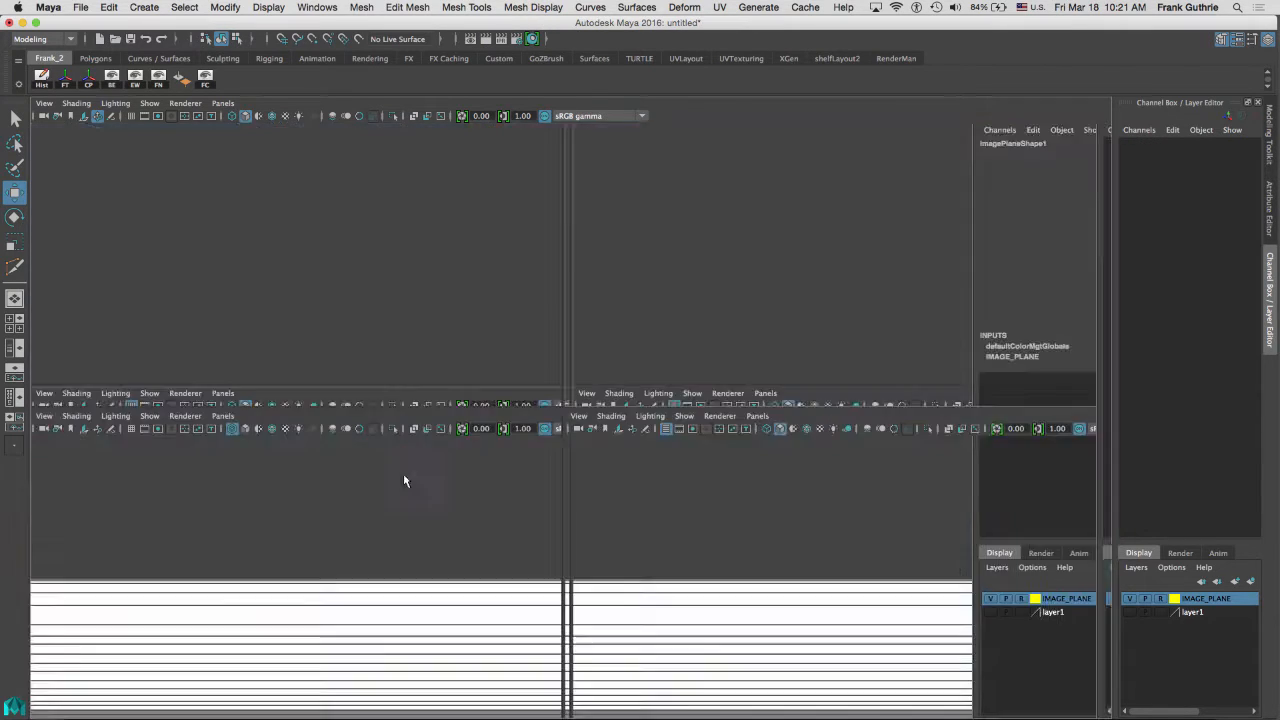
pyautogui.press('space')
pyautogui.keyDown('alt'); pyautogui.moveTo(674, 333); pyautogui.dragTo(568, 126, button='middle'); pyautogui.keyUp('alt')
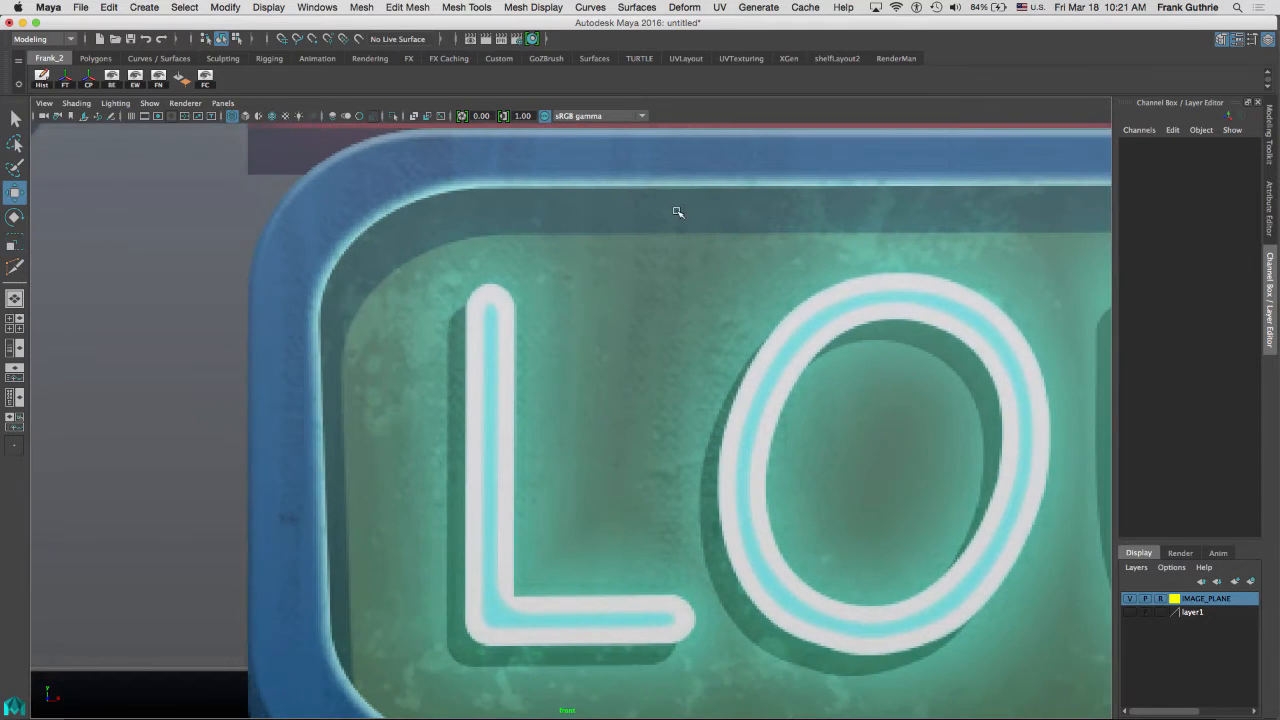
pyautogui.keyDown('alt'); pyautogui.moveTo(678, 212); pyautogui.dragTo(554, 220, button='right'); pyautogui.keyUp('alt')
pyautogui.keyDown('alt'); pyautogui.moveTo(690, 256); pyautogui.dragTo(460, 194, button='middle'); pyautogui.keyUp('alt')
pyautogui.keyDown('alt'); pyautogui.moveTo(710, 226); pyautogui.dragTo(580, 200, button='middle'); pyautogui.keyUp('alt')
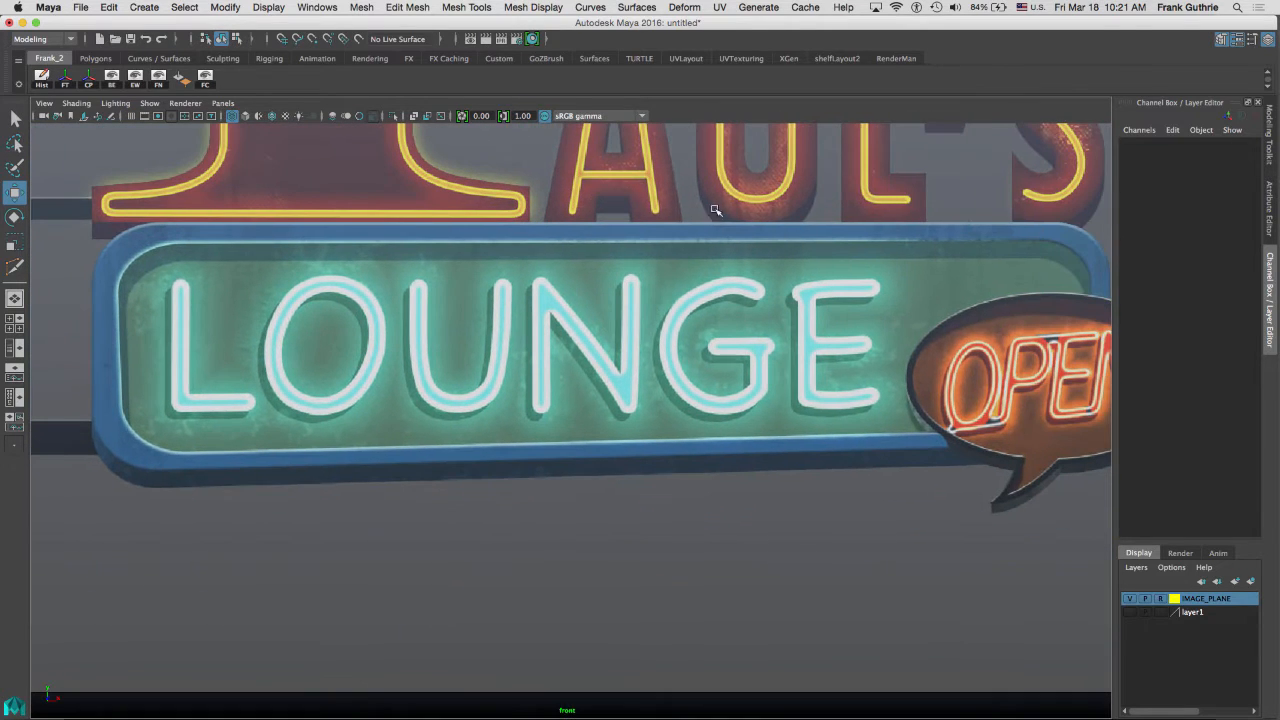
pyautogui.keyDown('alt'); pyautogui.moveTo(711, 234); pyautogui.dragTo(816, 246, button='right'); pyautogui.keyUp('alt')
pyautogui.keyDown('alt'); pyautogui.moveTo(824, 226); pyautogui.dragTo(861, 226, button='middle'); pyautogui.keyUp('alt')
pyautogui.keyDown('alt'); pyautogui.moveTo(846, 225); pyautogui.dragTo(819, 230, button='right'); pyautogui.keyUp('alt')
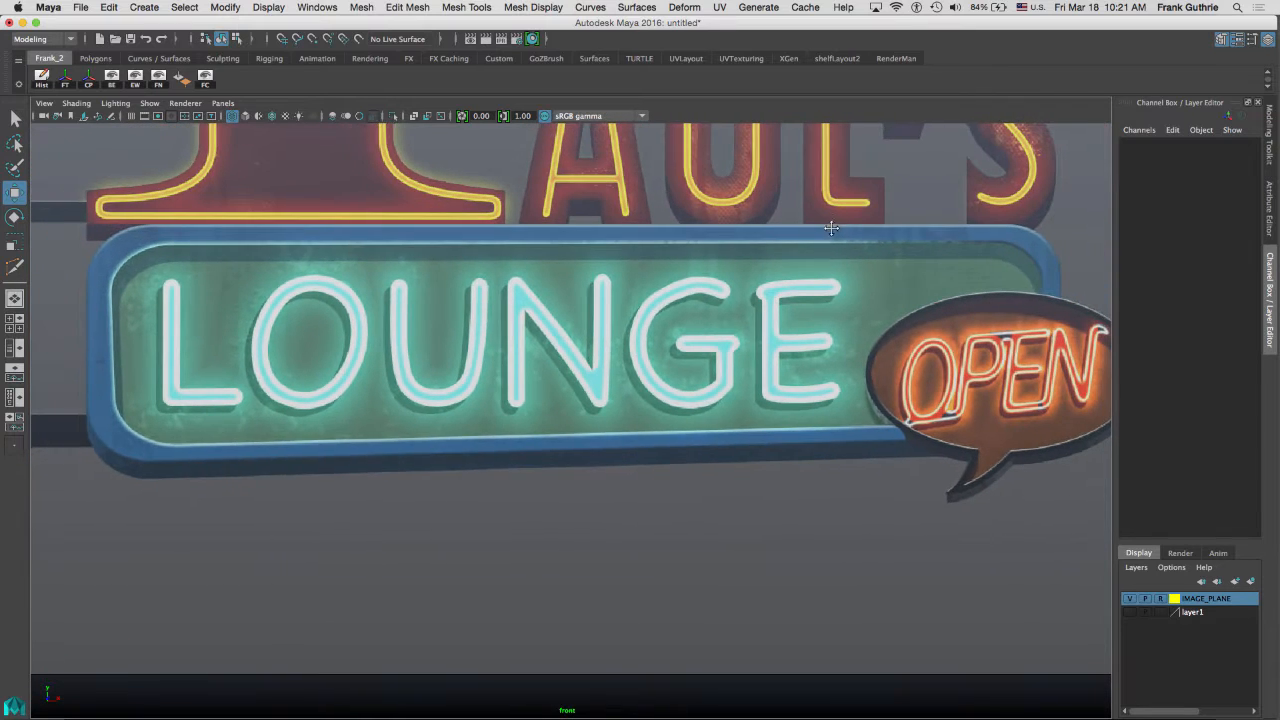
pyautogui.keyDown('alt'); pyautogui.moveTo(834, 232); pyautogui.dragTo(819, 230, button='middle'); pyautogui.keyUp('alt')
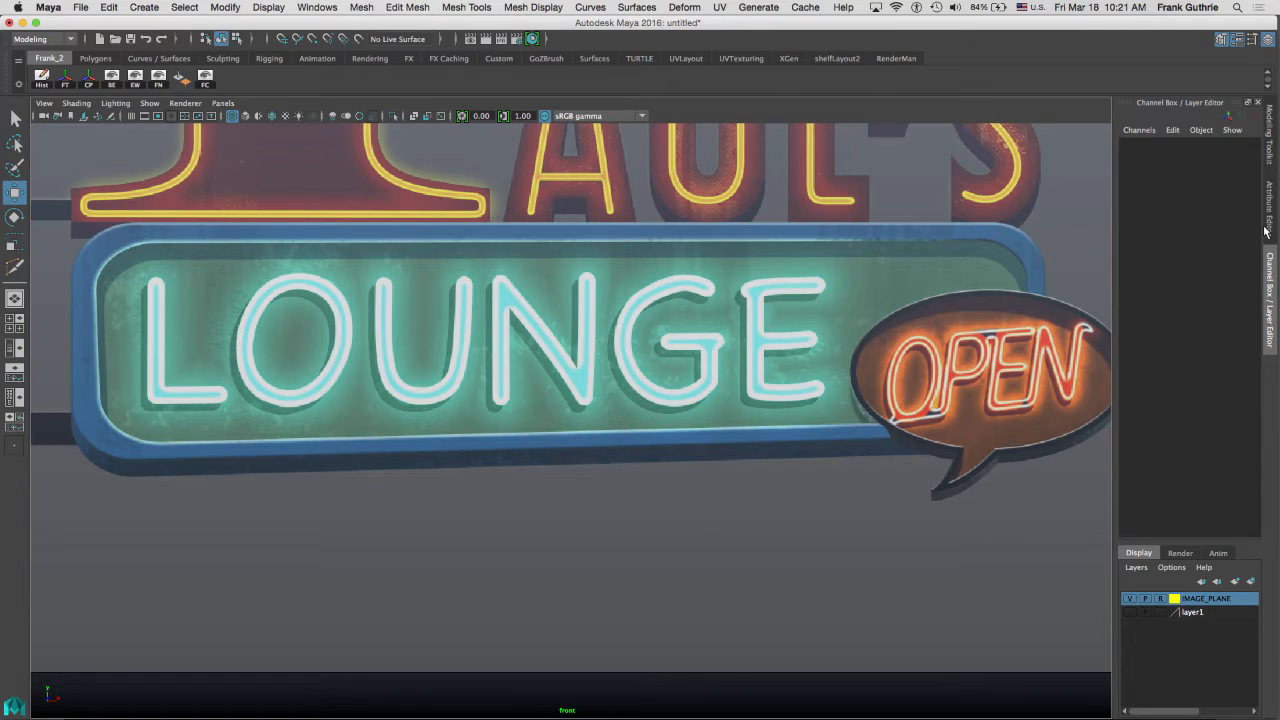
pyautogui.click(1270, 158)
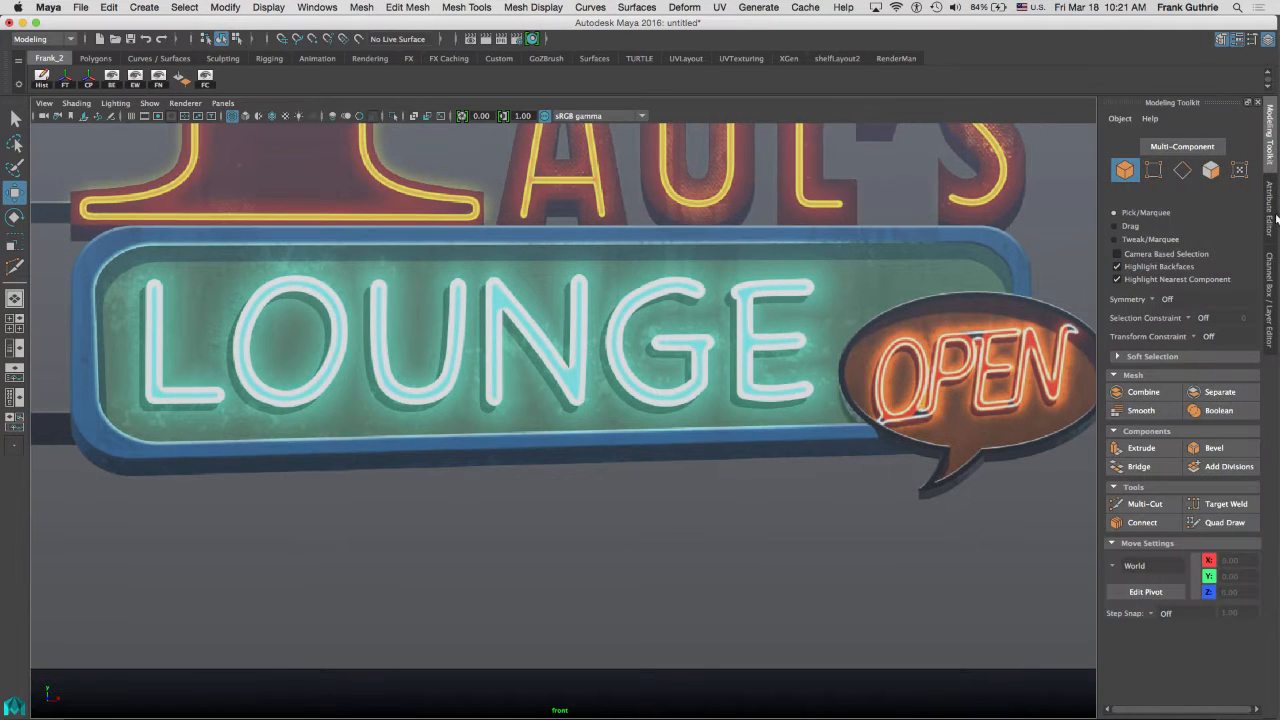
pyautogui.click(1222, 523)
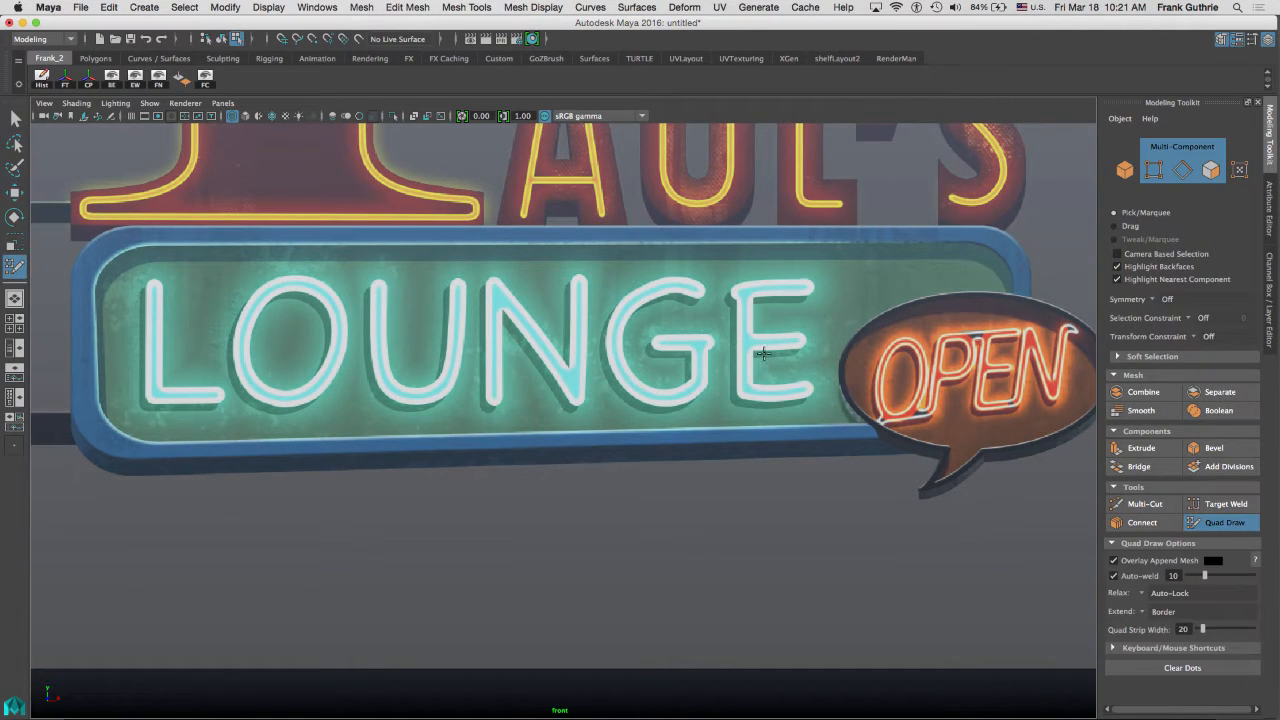
pyautogui.hotkey('ctrl', 'space')
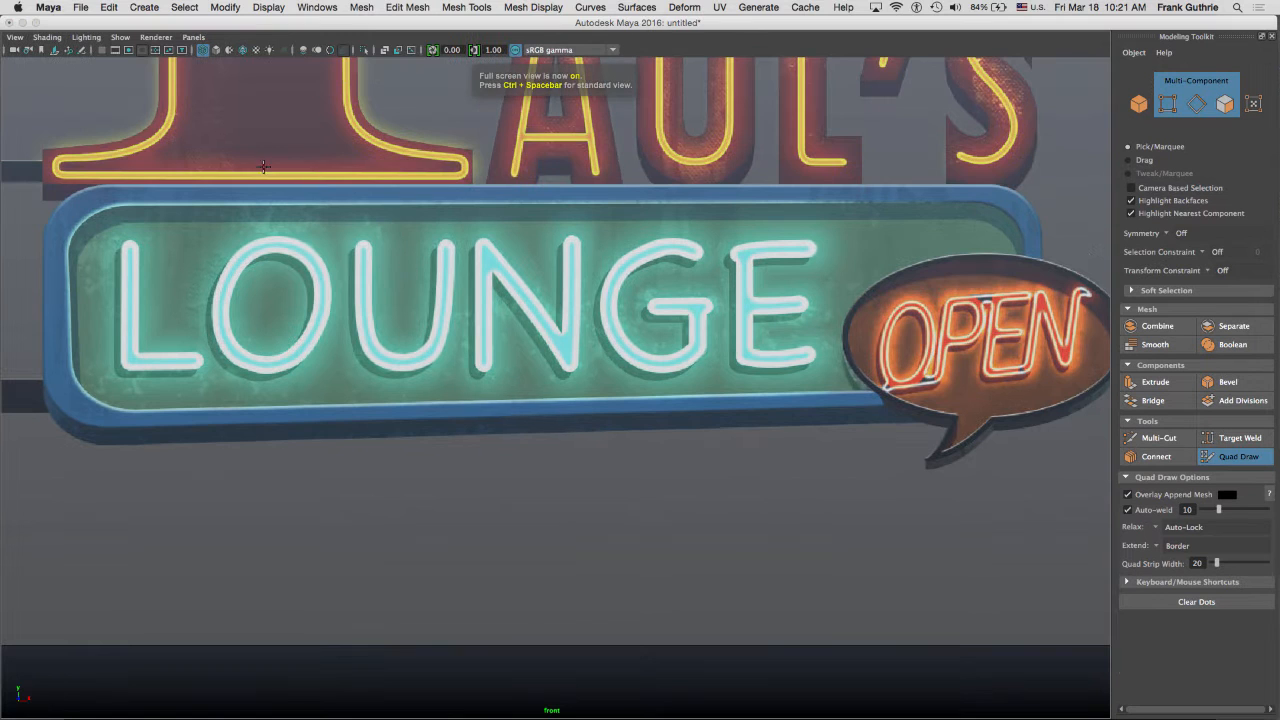
pyautogui.click(125, 205)
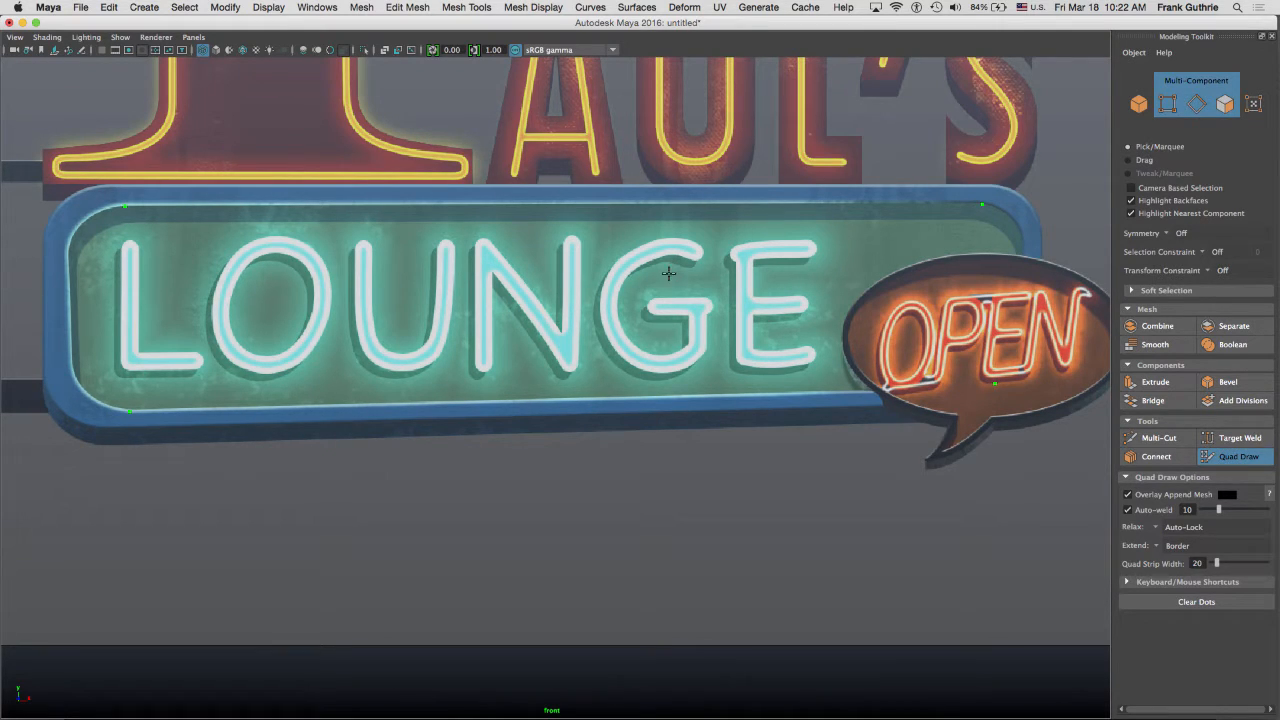
pyautogui.keyDown('shift'); pyautogui.click(536, 295); pyautogui.keyUp('shift')
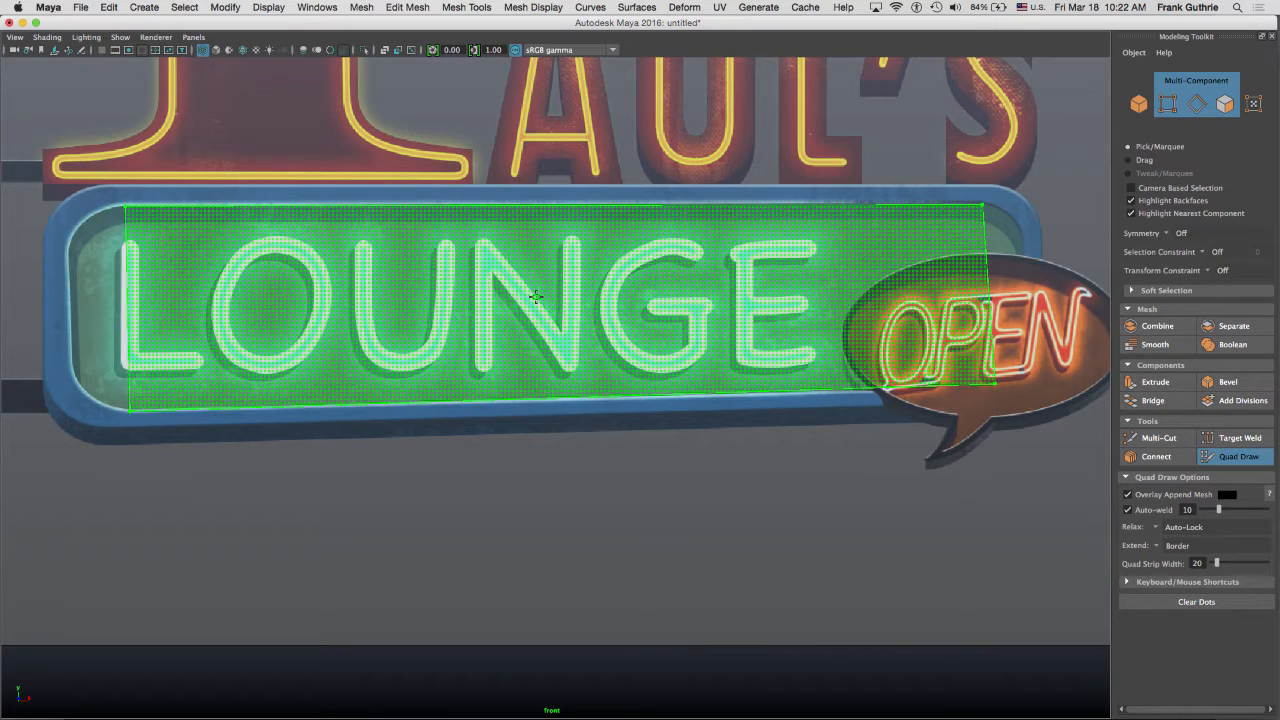
pyautogui.keyDown('shift'); pyautogui.click(536, 295); pyautogui.keyUp('shift')
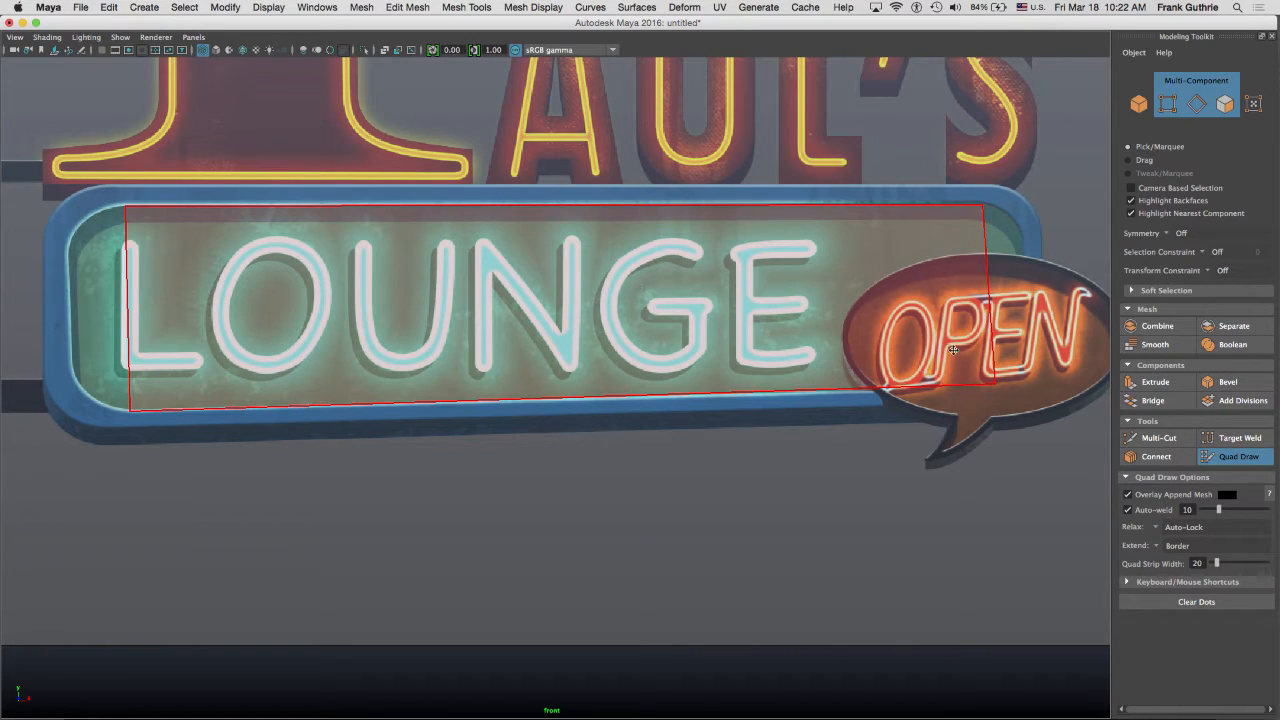
# Drag the quad's right corner vertices to line up with the panel's inner edge.
pyautogui.moveTo(994, 385); pyautogui.dragTo(983, 386)
pyautogui.moveTo(985, 211); pyautogui.dragTo(976, 205)
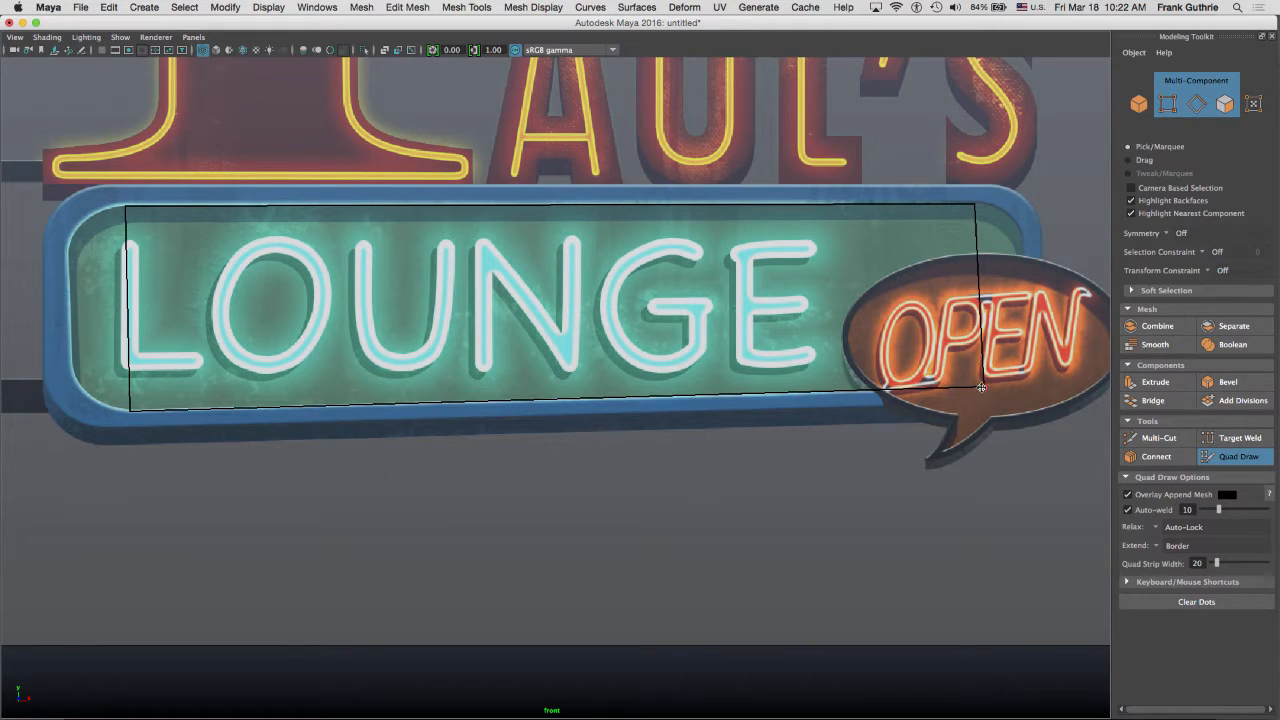
pyautogui.moveTo(981, 387); pyautogui.dragTo(975, 386)
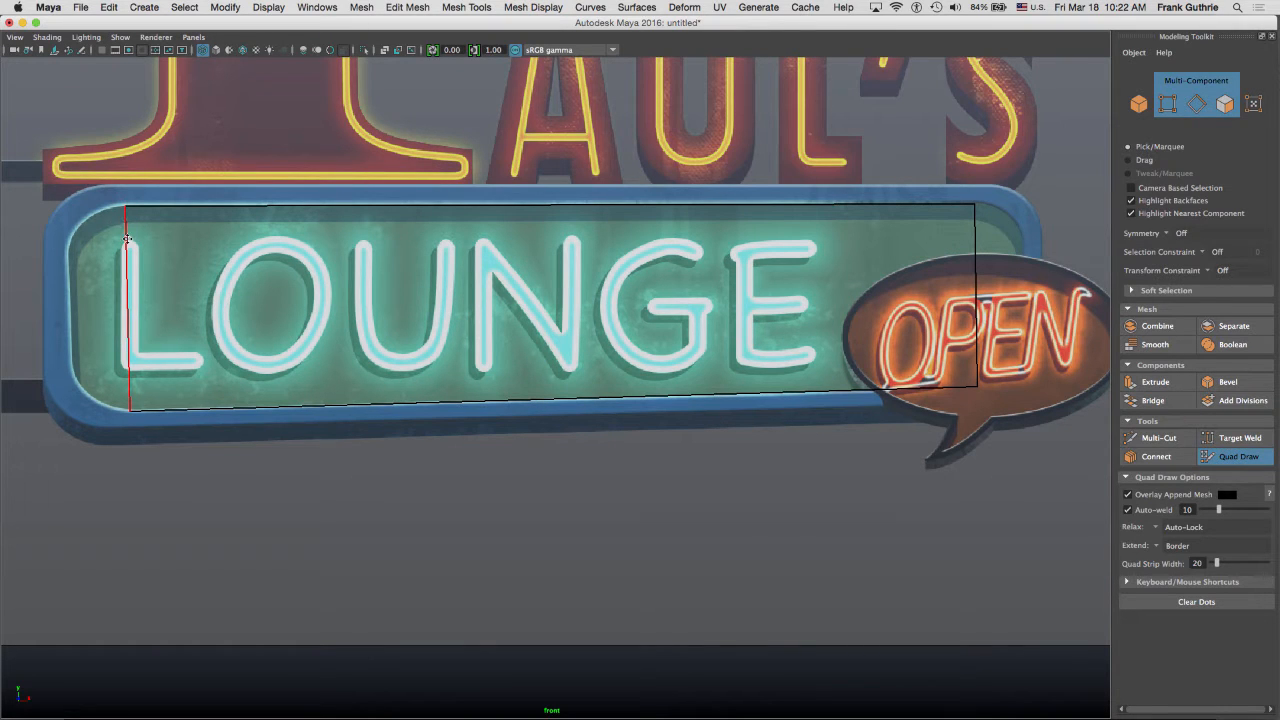
# Select the reference image plane and lower its Alpha Gain to about 0.133.
pyautogui.keyDown('alt'); pyautogui.moveTo(289, 240); pyautogui.dragTo(659, 308, button='middle'); pyautogui.keyUp('alt')
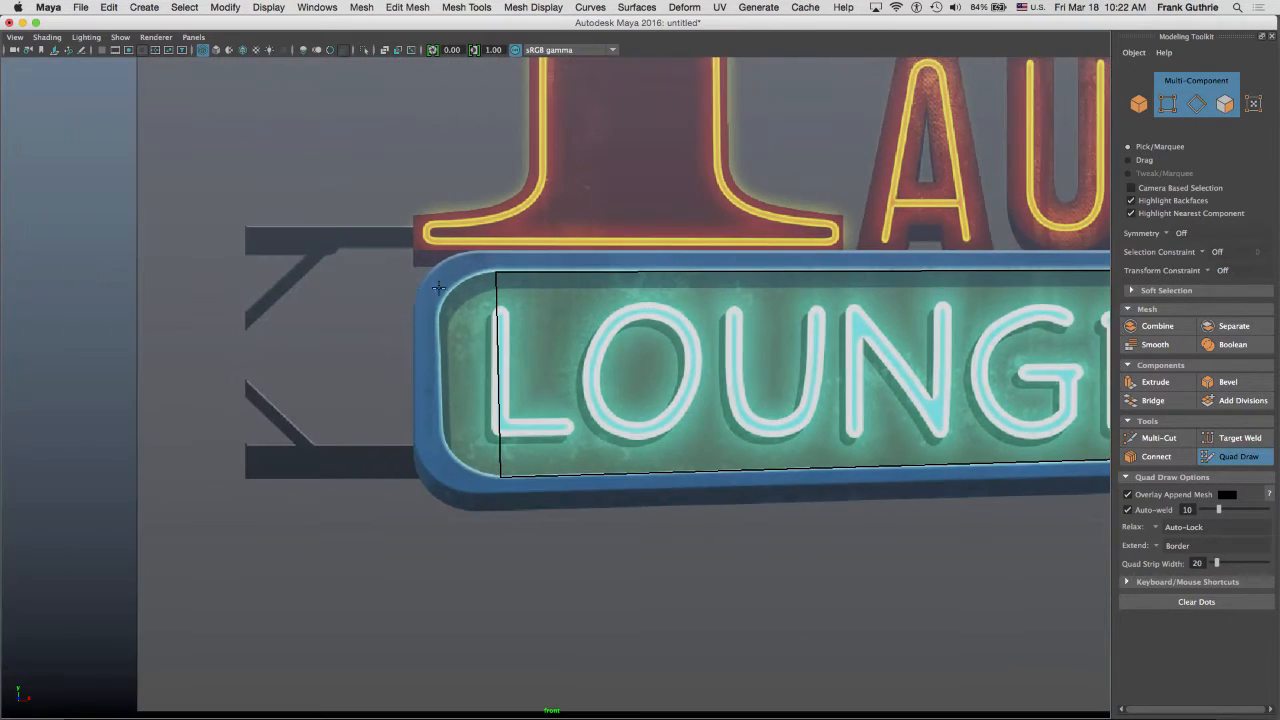
pyautogui.keyDown('alt'); pyautogui.moveTo(659, 308); pyautogui.dragTo(976, 285, button='right'); pyautogui.keyUp('alt')
pyautogui.keyDown('alt'); pyautogui.moveTo(597, 223); pyautogui.dragTo(815, 285, button='middle'); pyautogui.keyUp('alt')
pyautogui.keyDown('alt'); pyautogui.moveTo(513, 269); pyautogui.dragTo(664, 278, button='right'); pyautogui.keyUp('alt')
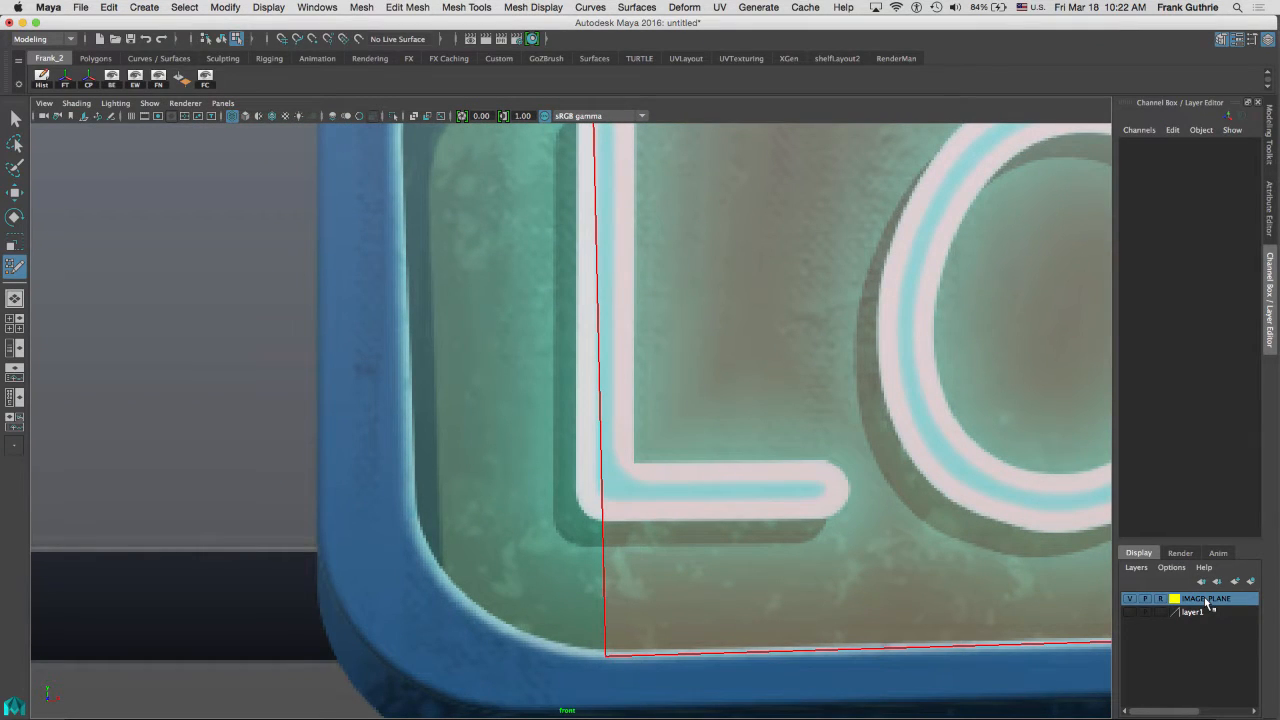
pyautogui.rightClick(1207, 601)
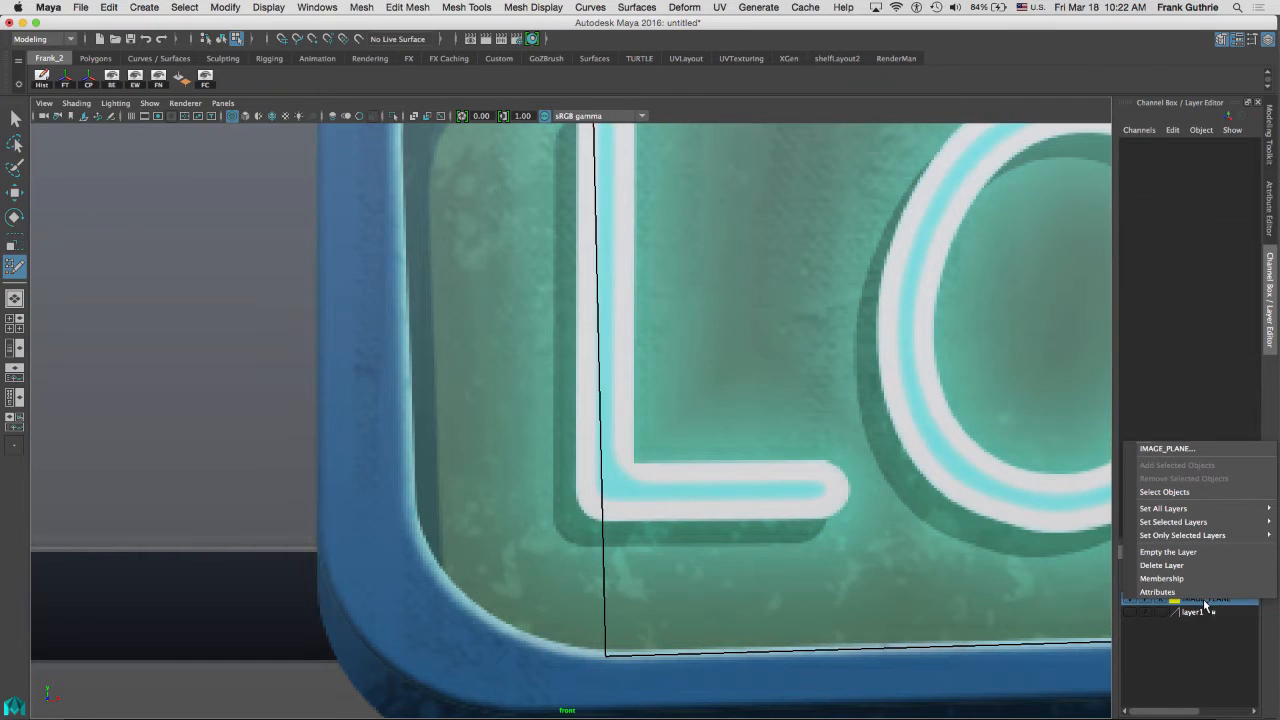
pyautogui.click(1208, 492)
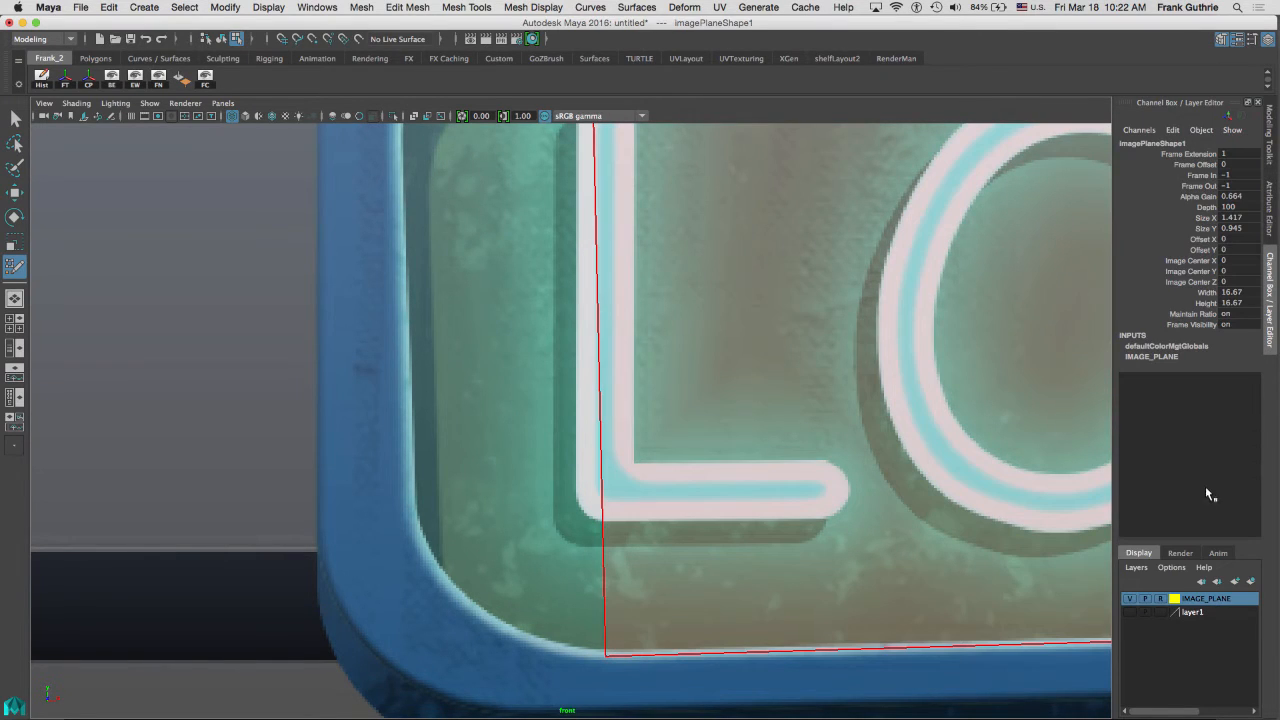
pyautogui.click(1269, 218)
pyautogui.moveTo(1187, 351); pyautogui.dragTo(1155, 349)
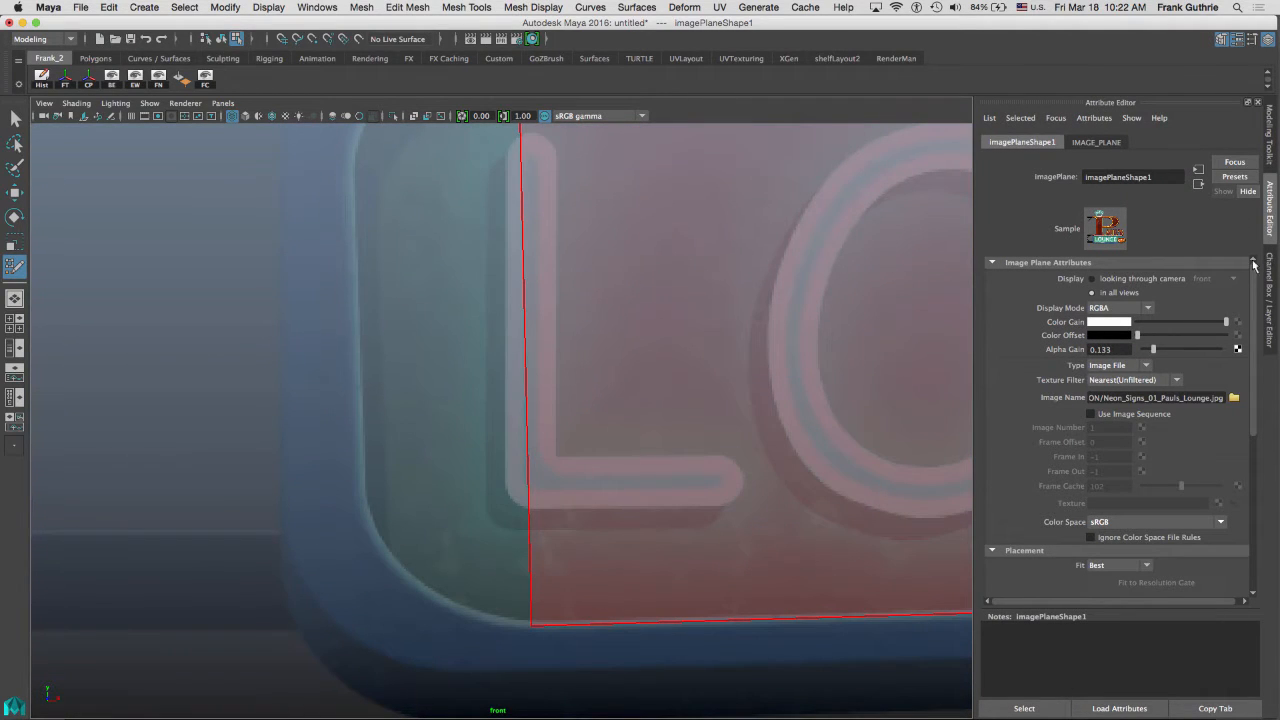
# Return to Quad Draw and nudge the quad's lower-left corner vertex to fit the panel corner.
pyautogui.click(1270, 160)
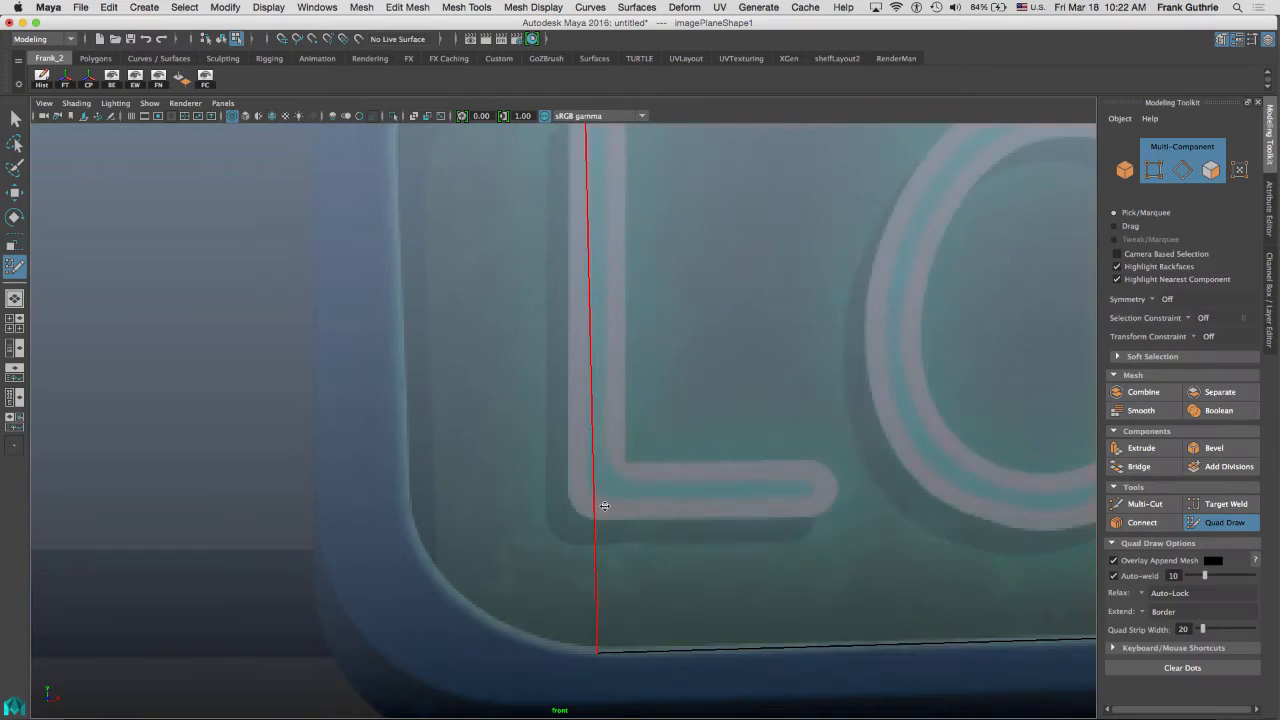
pyautogui.moveTo(599, 653); pyautogui.dragTo(613, 648)
pyautogui.keyDown('alt'); pyautogui.moveTo(613, 268); pyautogui.dragTo(659, 443, button='middle'); pyautogui.keyUp('alt')
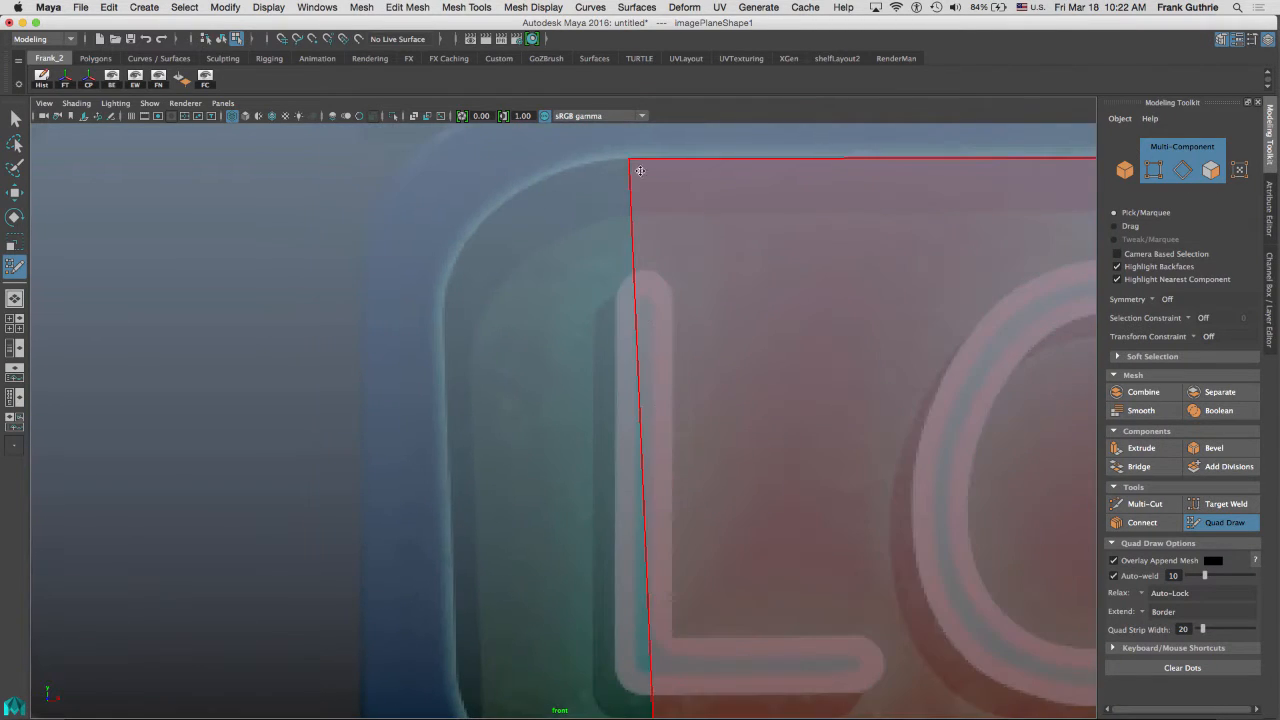
pyautogui.keyDown('alt'); pyautogui.moveTo(711, 231); pyautogui.dragTo(665, 301, button='middle'); pyautogui.keyUp('alt')
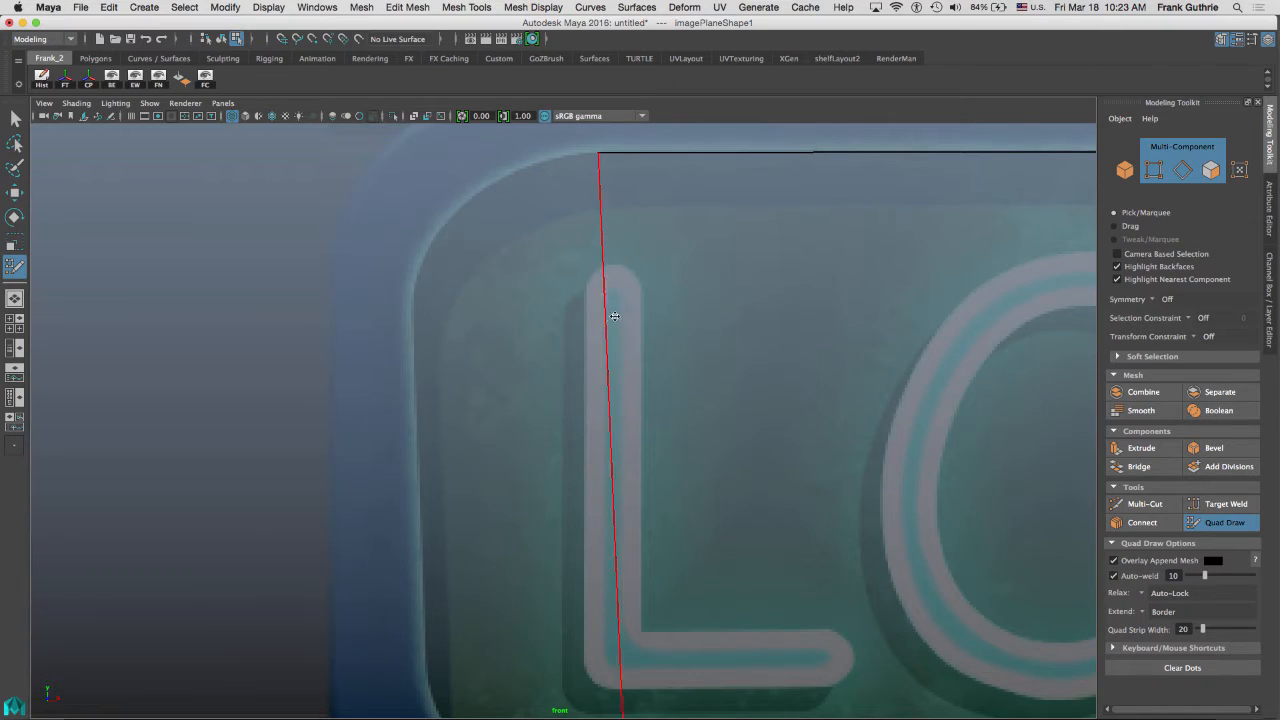
pyautogui.keyDown('alt'); pyautogui.moveTo(470, 629); pyautogui.dragTo(452, 593, button='middle'); pyautogui.keyUp('alt')
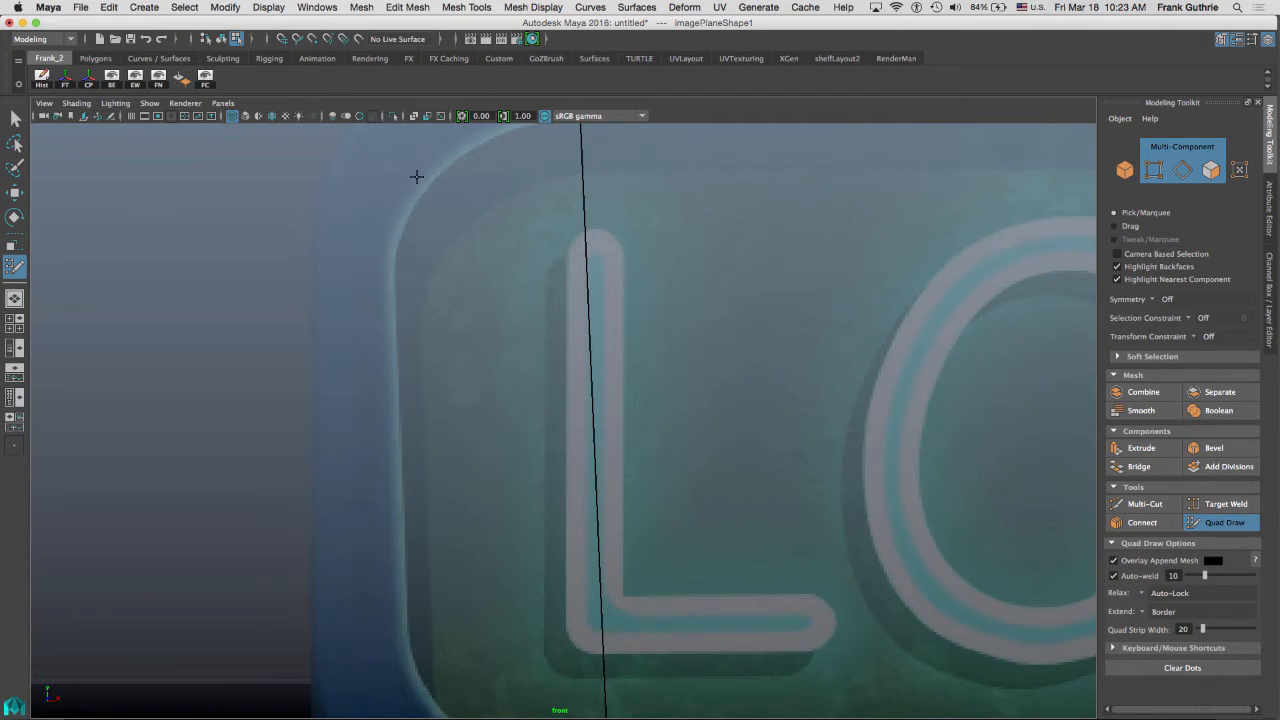
pyautogui.keyDown('alt'); pyautogui.moveTo(601, 180); pyautogui.dragTo(564, 217, button='middle'); pyautogui.keyUp('alt')
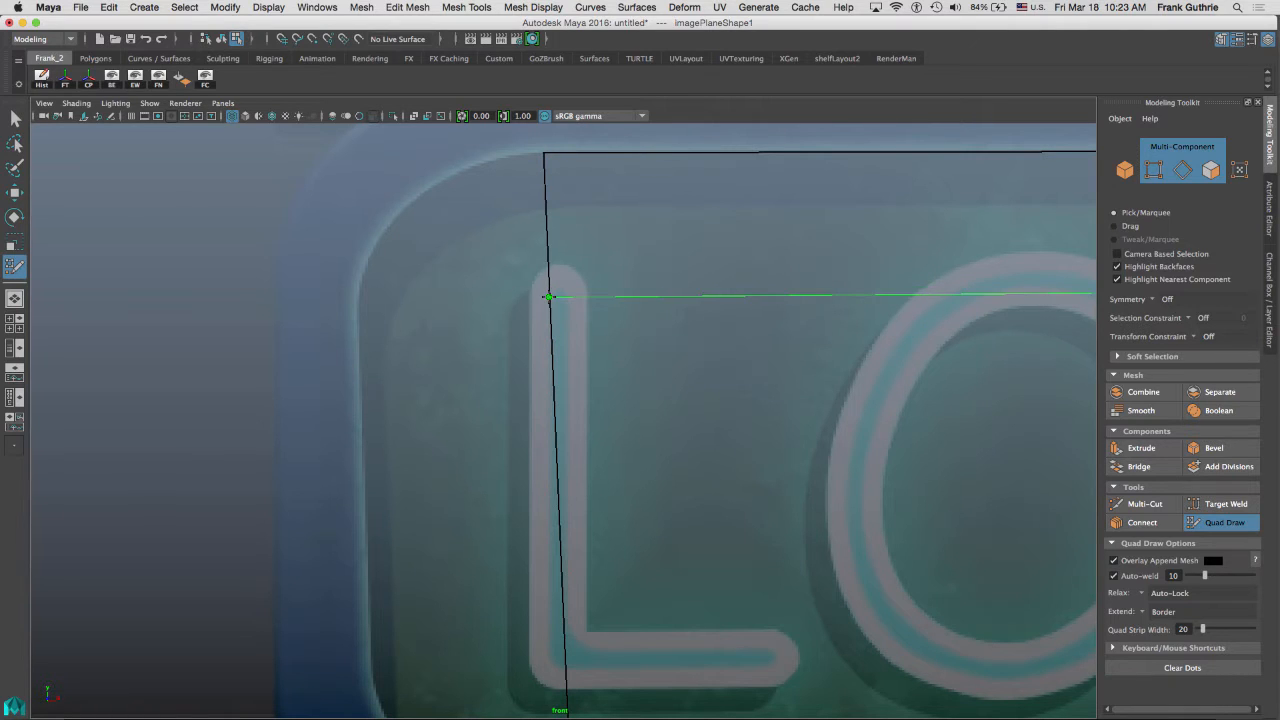
# Insert two horizontal edge loops across the quad at the top and bottom of the letter L.
pyautogui.keyDown('ctrl'); pyautogui.click(548, 297); pyautogui.keyUp('ctrl')
pyautogui.keyDown('alt'); pyautogui.moveTo(552, 327); pyautogui.dragTo(539, 160, button='middle'); pyautogui.keyUp('alt')
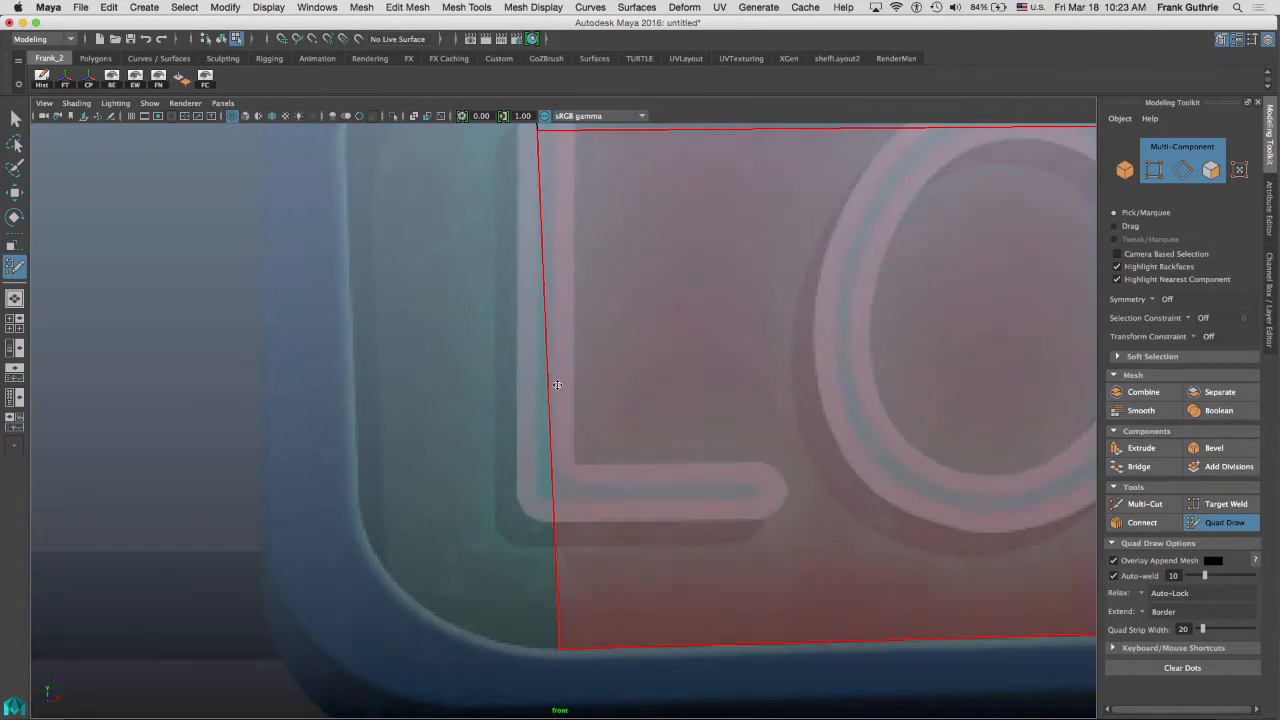
pyautogui.keyDown('ctrl'); pyautogui.click(553, 504); pyautogui.keyUp('ctrl')
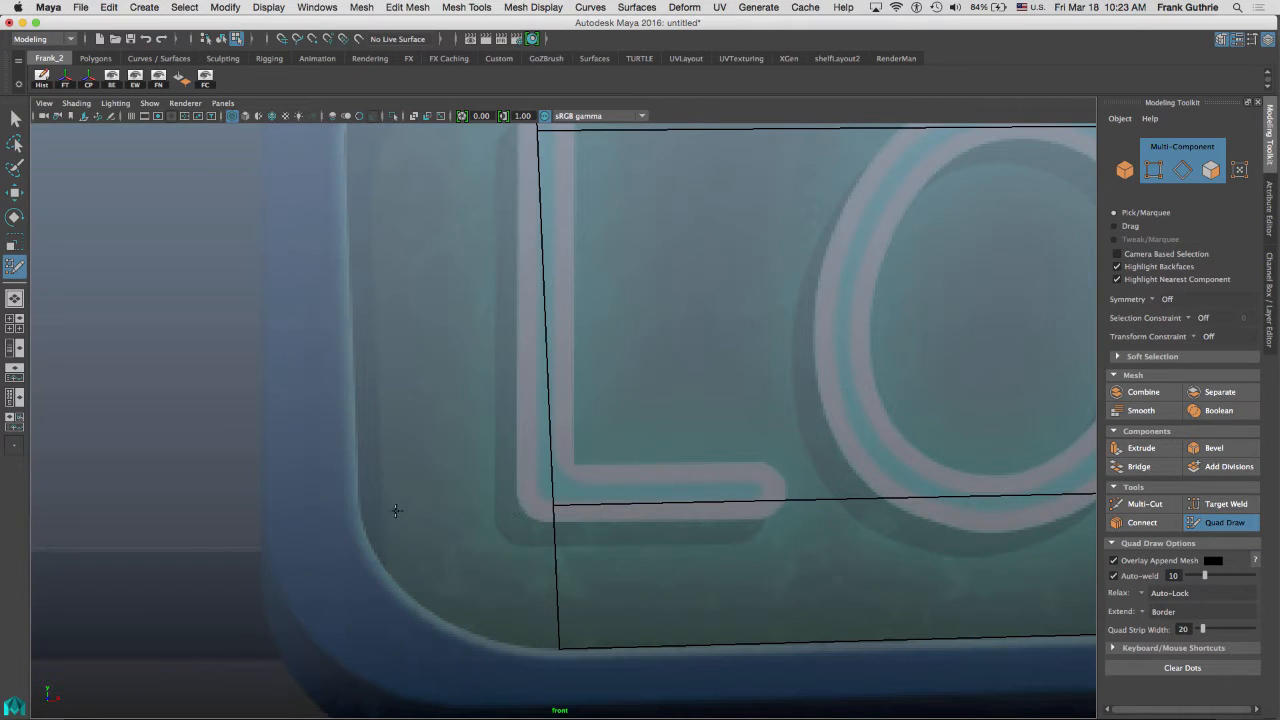
# Fill a new quad strip along the panel's left side and adjust its corner vertices to the edge.
pyautogui.keyDown('alt'); pyautogui.moveTo(403, 311); pyautogui.dragTo(477, 438, button='middle'); pyautogui.keyUp('alt')
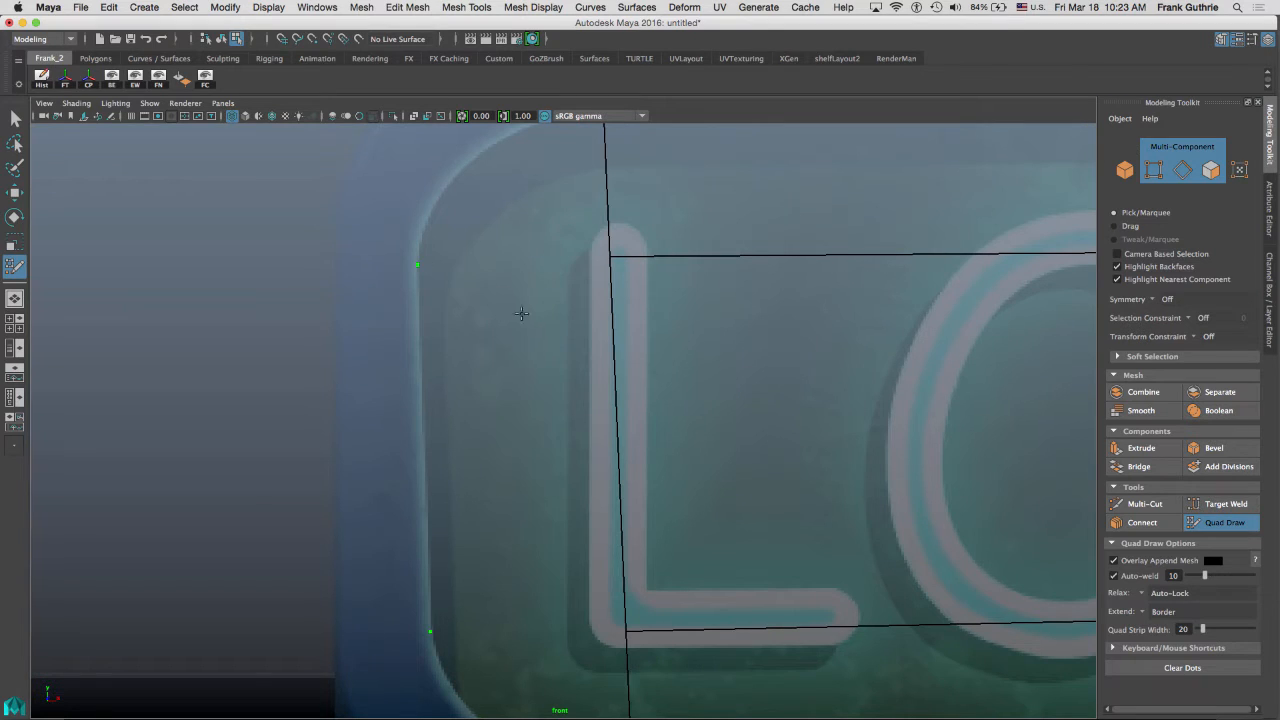
pyautogui.keyDown('shift'); pyautogui.click(520, 421); pyautogui.keyUp('shift')
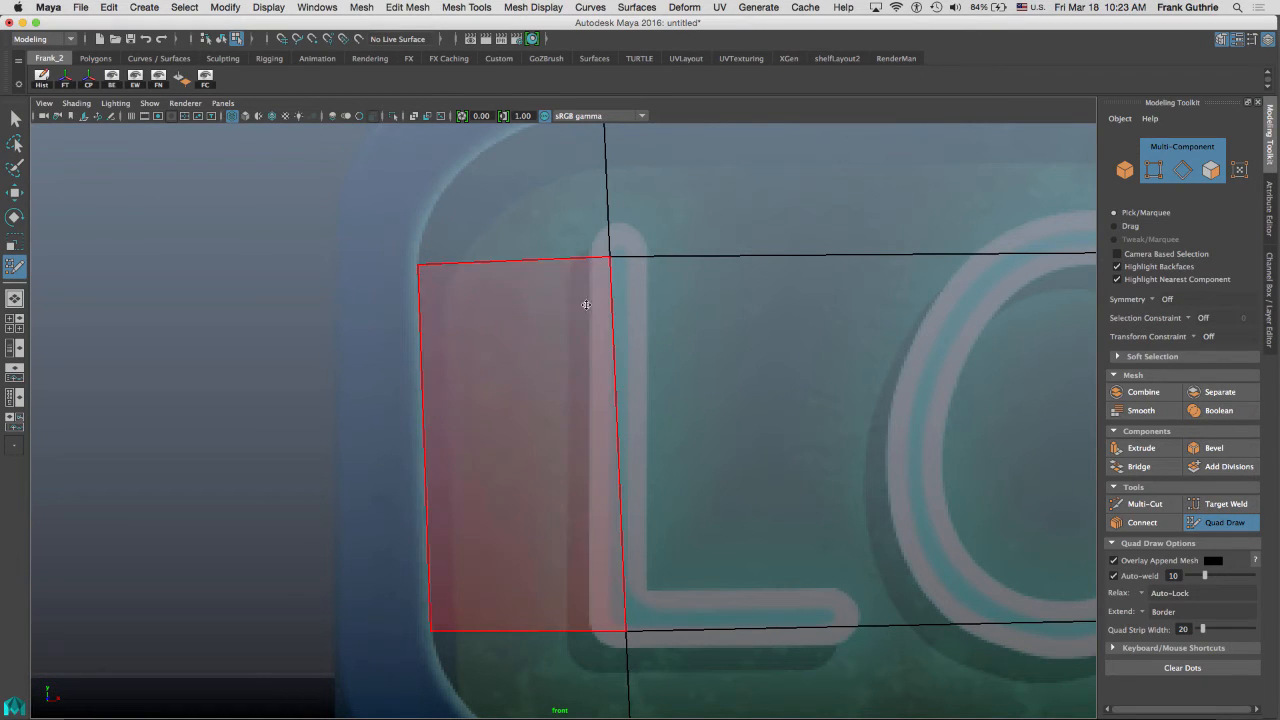
pyautogui.moveTo(416, 264); pyautogui.dragTo(417, 258)
pyautogui.keyDown('alt'); pyautogui.moveTo(580, 369); pyautogui.dragTo(620, 249, button='middle'); pyautogui.keyUp('alt')
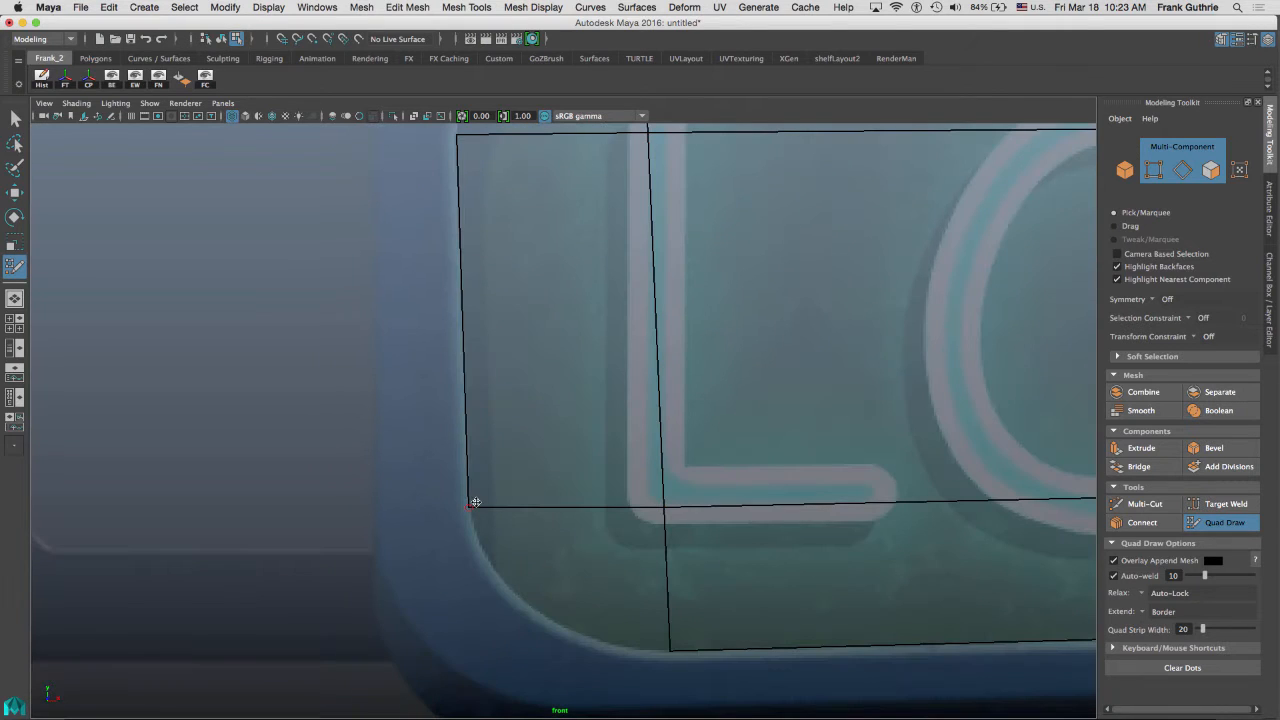
pyautogui.moveTo(470, 507); pyautogui.dragTo(471, 510)
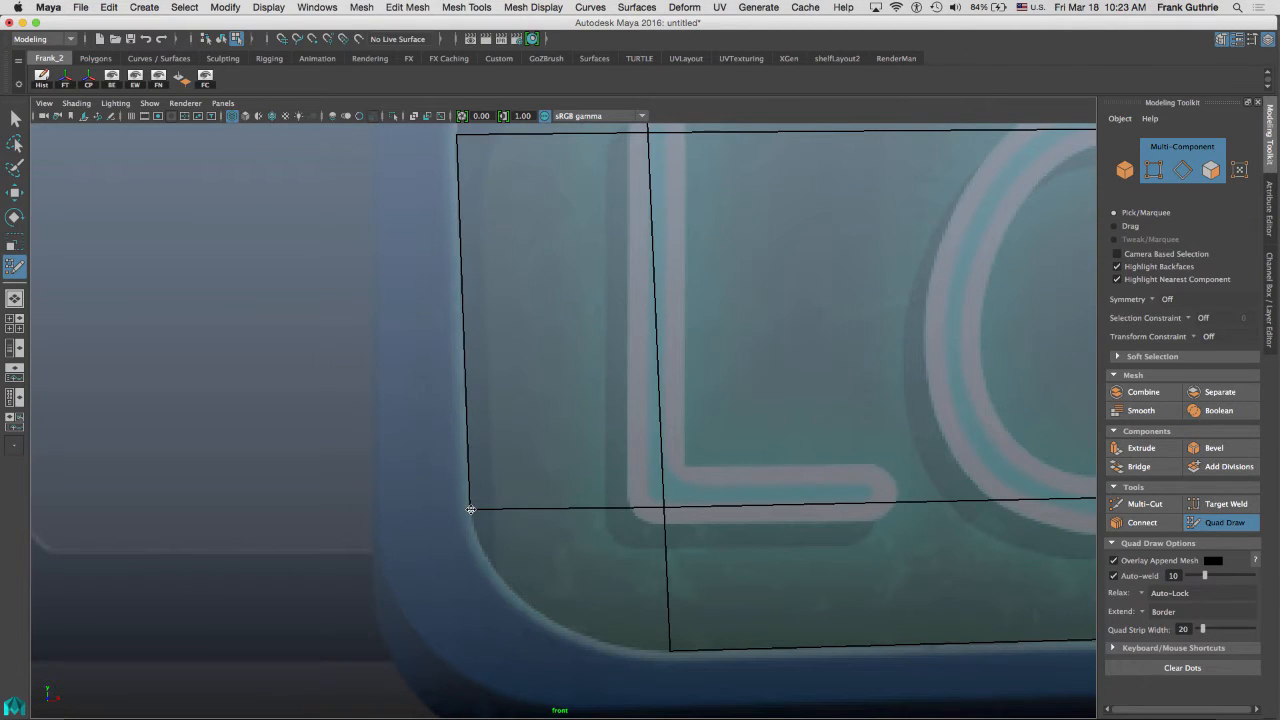
# Add a small quad at the upper-left rounded corner and insert an edge loop near the top border.
pyautogui.keyDown('alt'); pyautogui.moveTo(563, 266); pyautogui.dragTo(572, 469, button='middle'); pyautogui.keyUp('alt')
pyautogui.keyDown('alt'); pyautogui.moveTo(620, 326); pyautogui.dragTo(700, 320, button='right'); pyautogui.keyUp('alt')
pyautogui.keyDown('alt'); pyautogui.moveTo(620, 254); pyautogui.dragTo(625, 300, button='middle'); pyautogui.keyUp('alt')
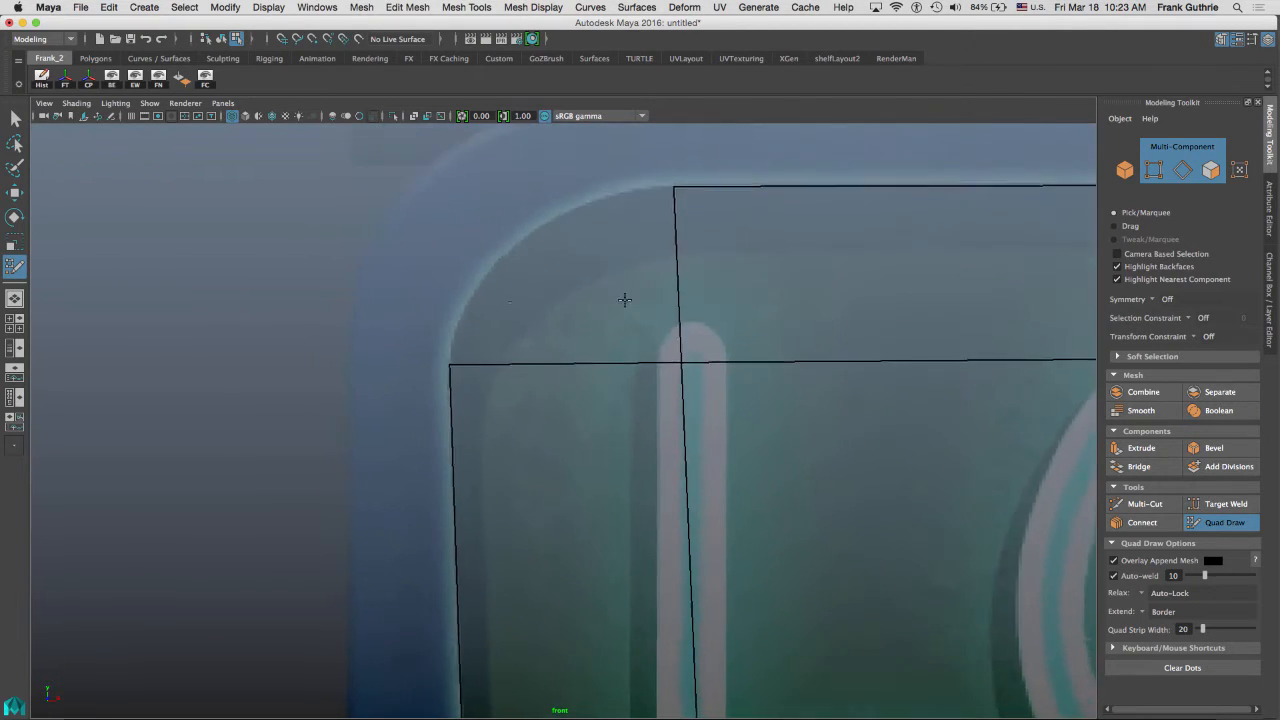
pyautogui.keyDown('alt'); pyautogui.moveTo(549, 296); pyautogui.dragTo(618, 279, button='right'); pyautogui.keyUp('alt')
pyautogui.keyDown('alt'); pyautogui.moveTo(611, 267); pyautogui.dragTo(646, 284, button='middle'); pyautogui.keyUp('alt')
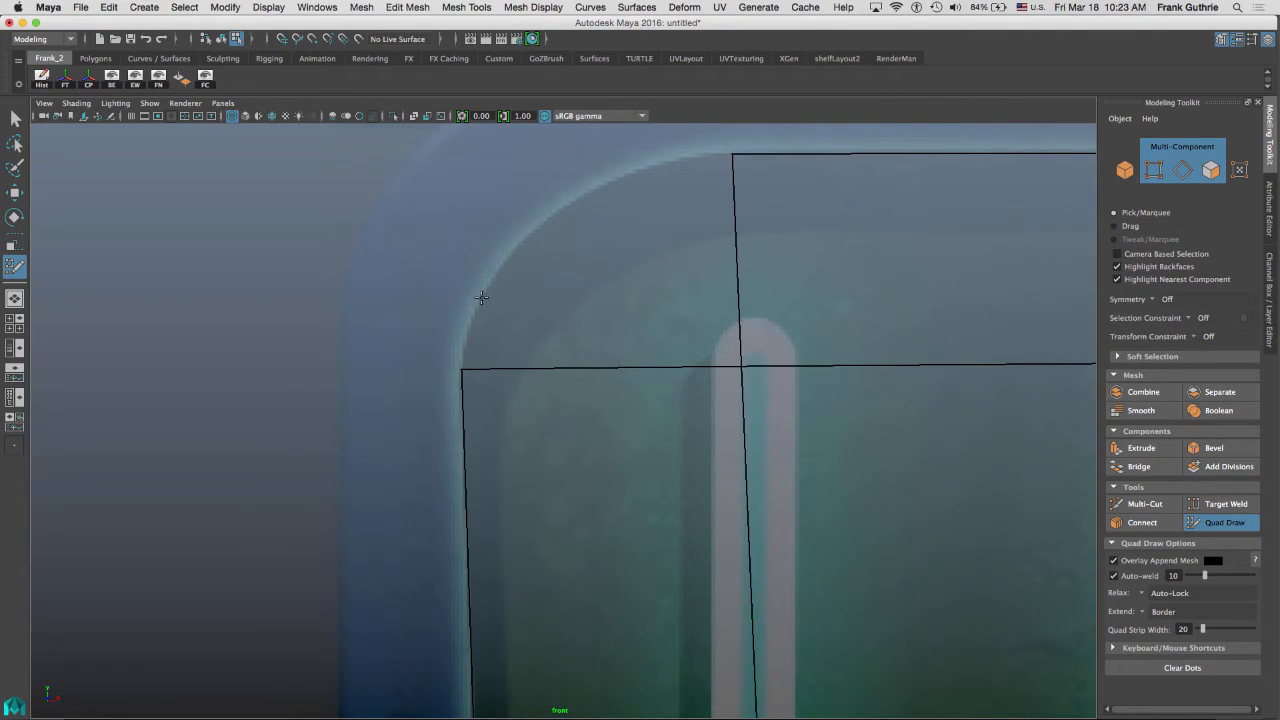
pyautogui.click(484, 290)
pyautogui.keyDown('ctrl'); pyautogui.click(557, 369); pyautogui.keyUp('ctrl')
pyautogui.keyDown('shift'); pyautogui.click(517, 341); pyautogui.keyUp('shift')
pyautogui.keyDown('shift'); pyautogui.click(517, 338); pyautogui.keyUp('shift')
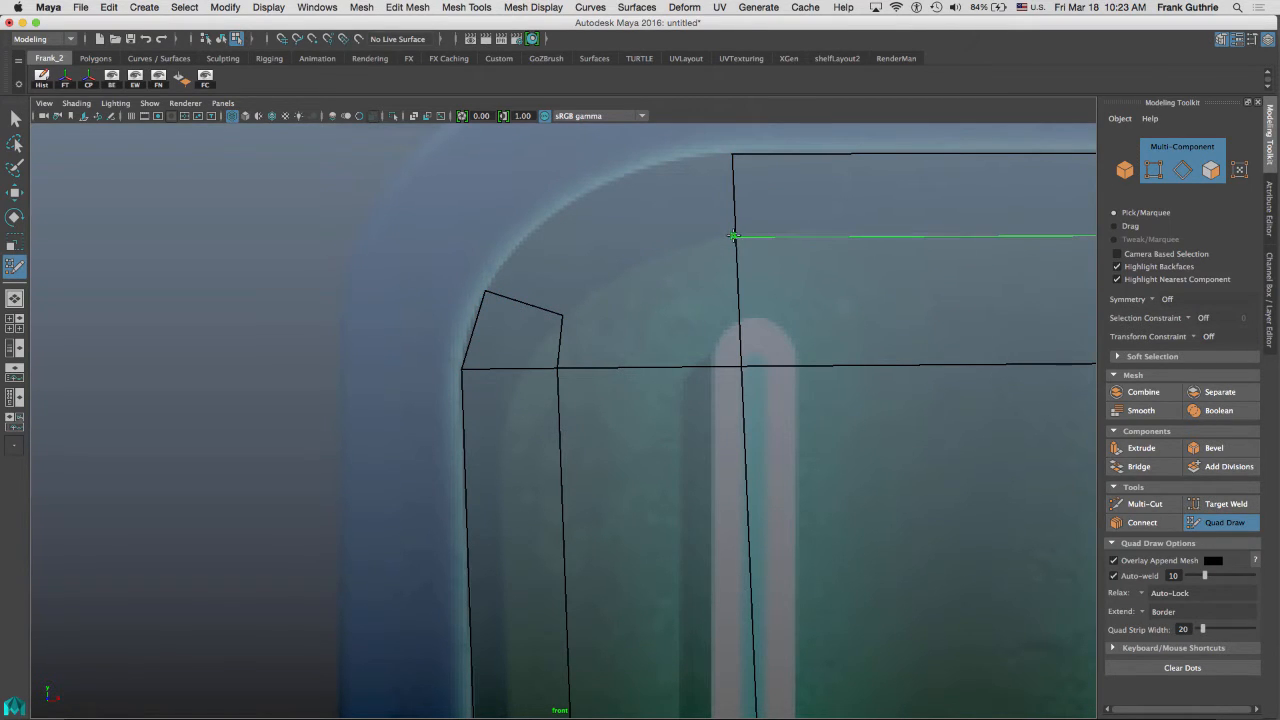
pyautogui.keyDown('ctrl'); pyautogui.click(733, 236); pyautogui.keyUp('ctrl')
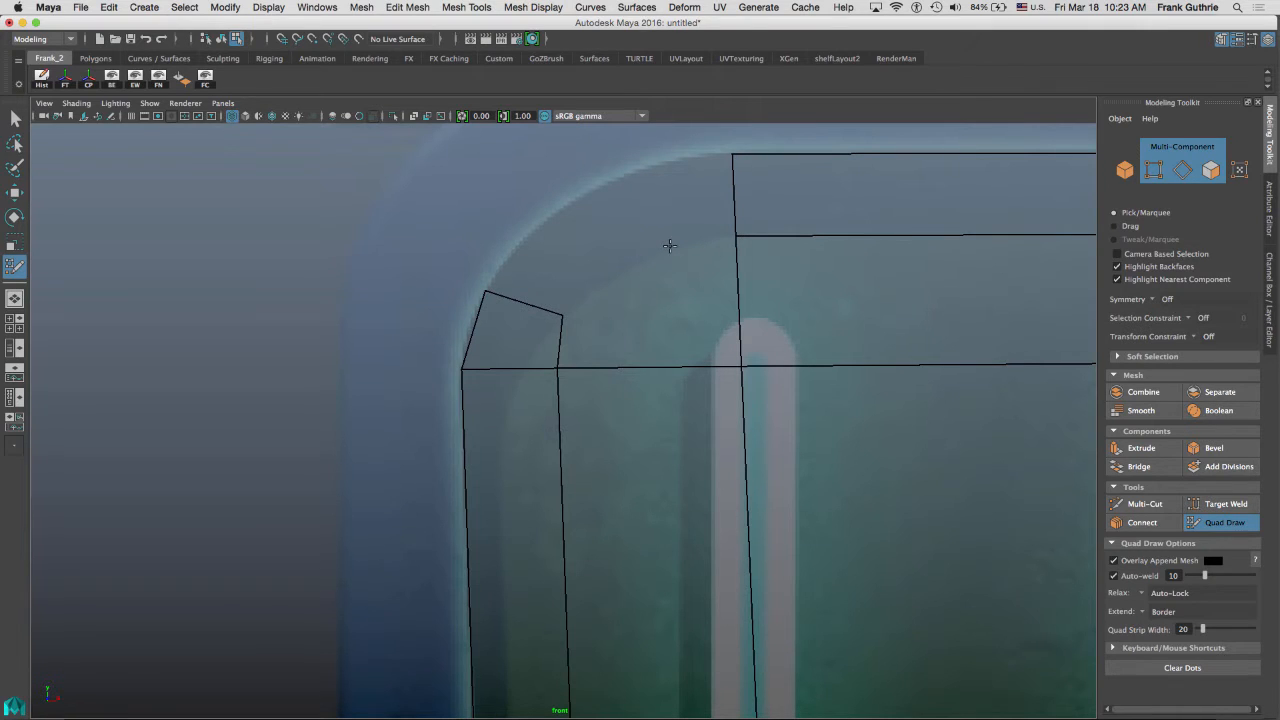
# Draw a row of quads around the panel's upper-left rounded corner with Quad Draw.
pyautogui.click(648, 166)
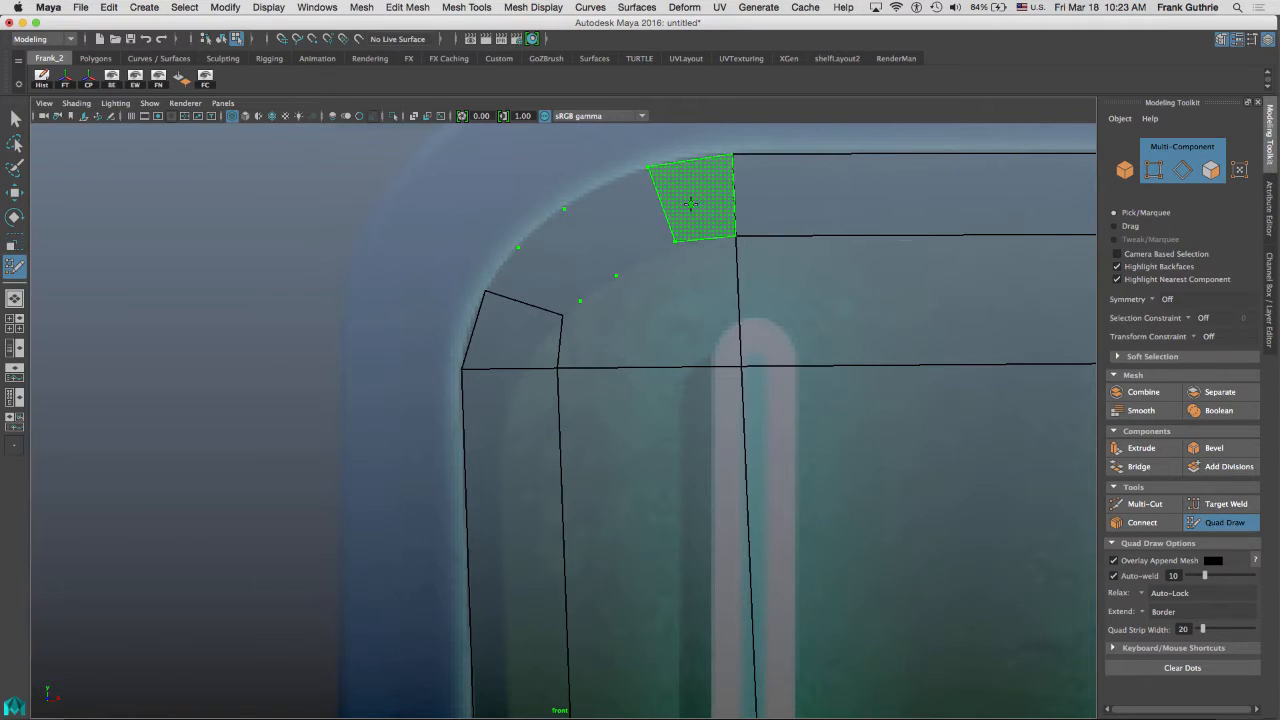
pyautogui.keyDown('shift'); pyautogui.click(690, 203); pyautogui.keyUp('shift')
pyautogui.keyDown('shift'); pyautogui.click(631, 222); pyautogui.keyUp('shift')
pyautogui.keyDown('shift'); pyautogui.click(573, 256); pyautogui.keyUp('shift')
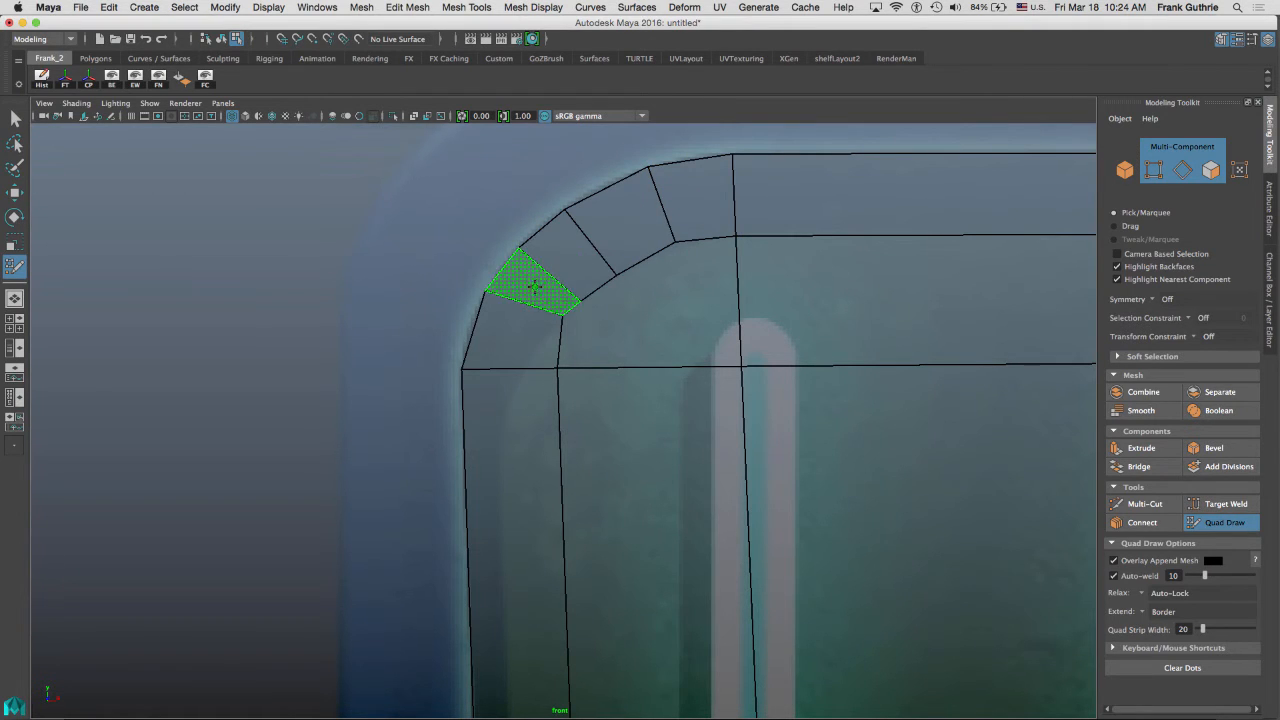
pyautogui.keyDown('shift'); pyautogui.click(530, 284); pyautogui.keyUp('shift')
pyautogui.moveTo(485, 295); pyautogui.dragTo(478, 303)
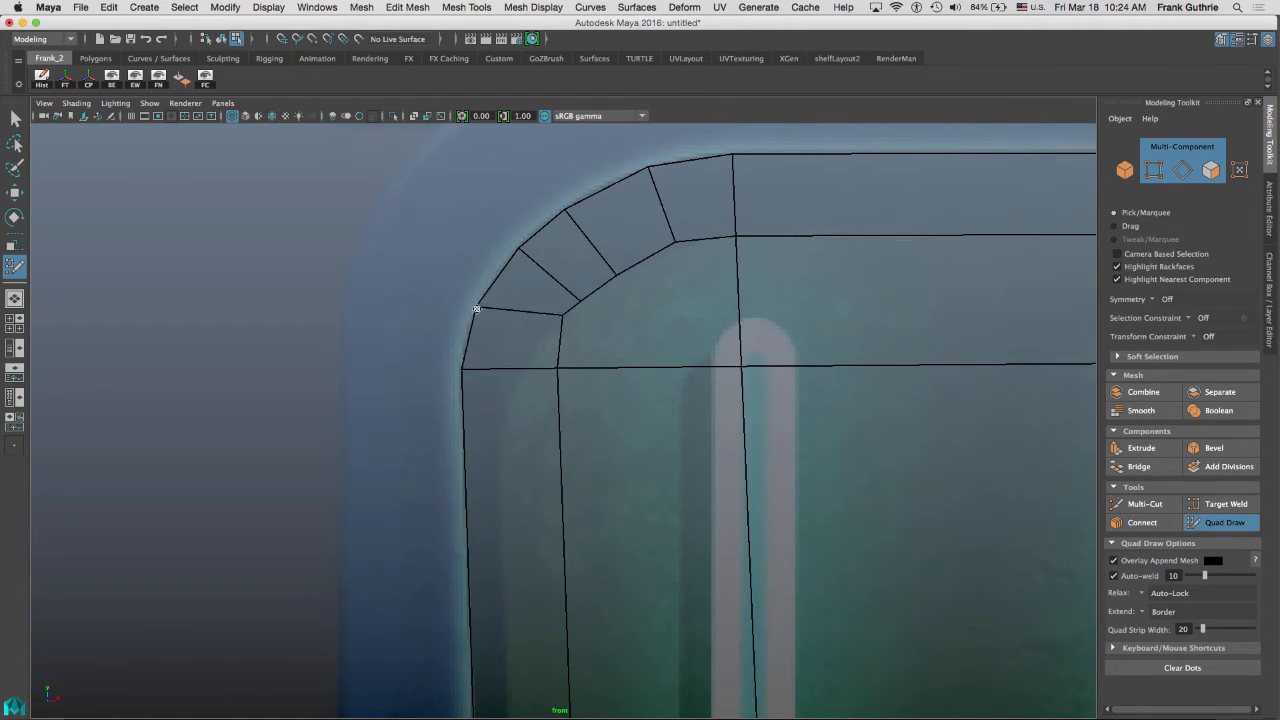
# Adjust the corner quads' vertices so they follow the curved outer and inner borders.
pyautogui.moveTo(647, 168); pyautogui.dragTo(655, 167)
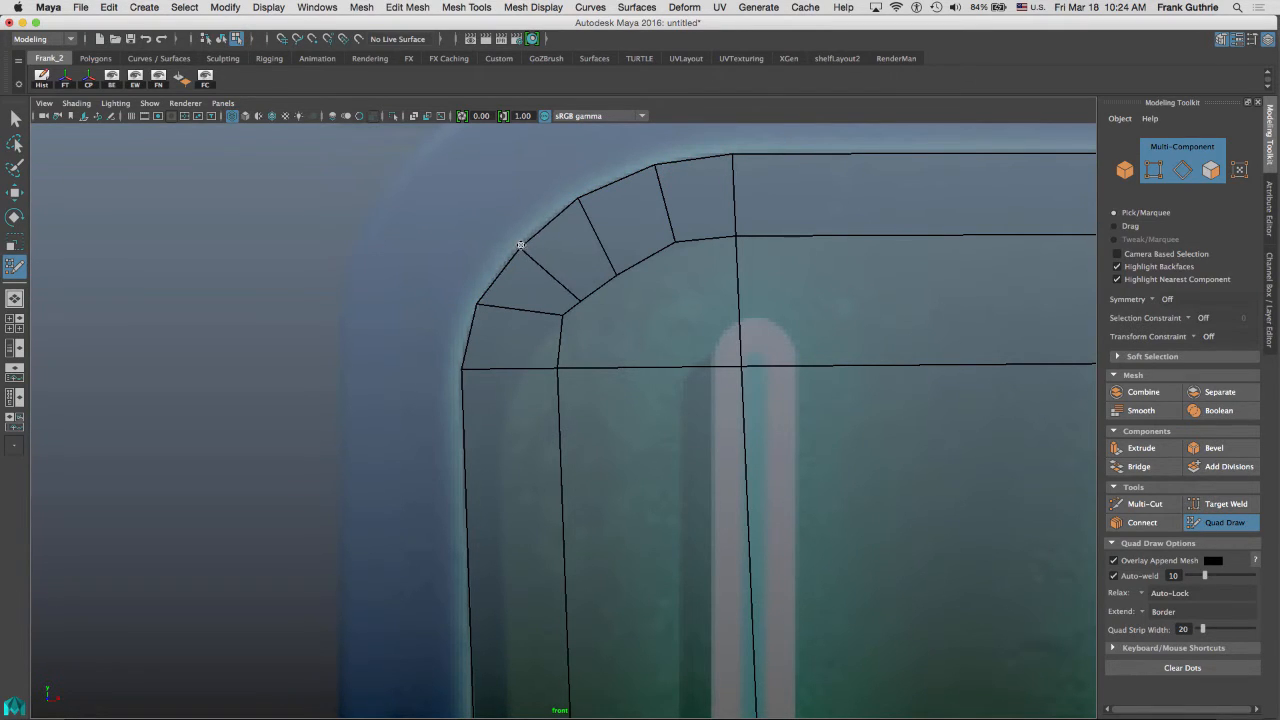
pyautogui.moveTo(577, 199); pyautogui.dragTo(586, 195)
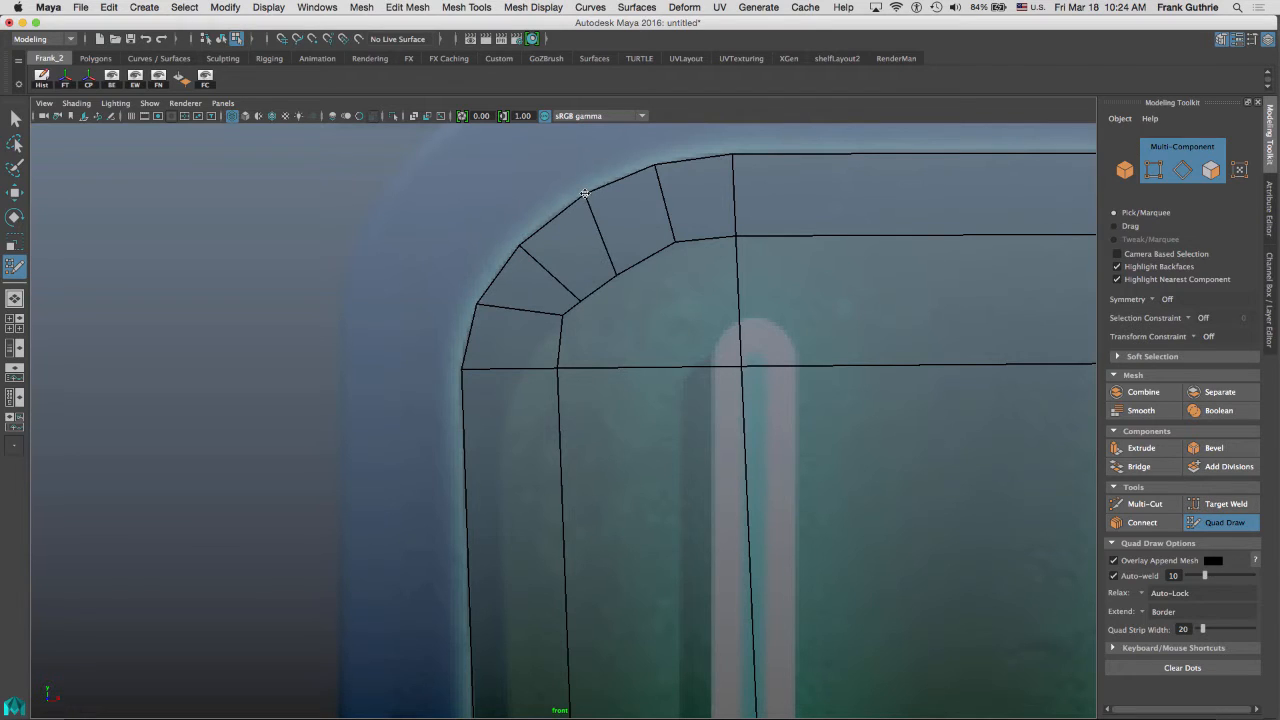
pyautogui.moveTo(657, 167); pyautogui.dragTo(658, 165)
pyautogui.moveTo(614, 274); pyautogui.dragTo(627, 255)
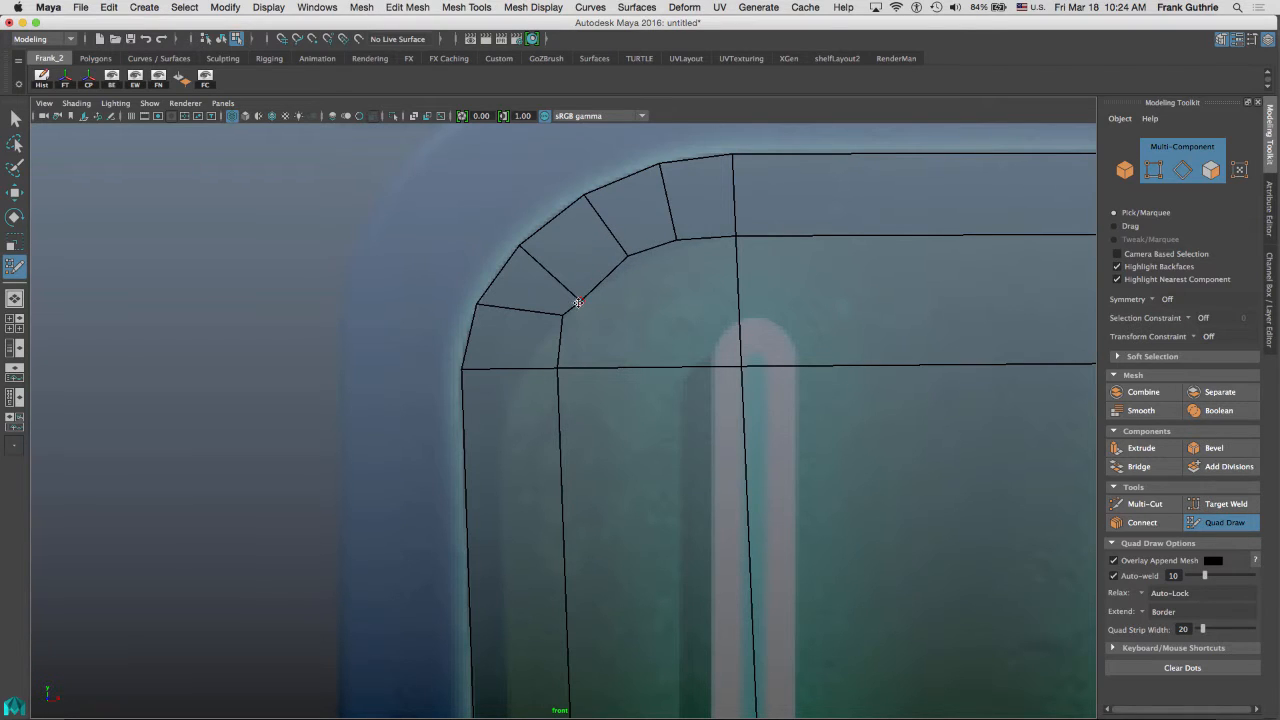
pyautogui.moveTo(578, 303)
pyautogui.mouseDown()
pyautogui.moveTo(586, 283)
pyautogui.moveTo(560, 325)
pyautogui.moveTo(624, 253)
pyautogui.mouseUp()
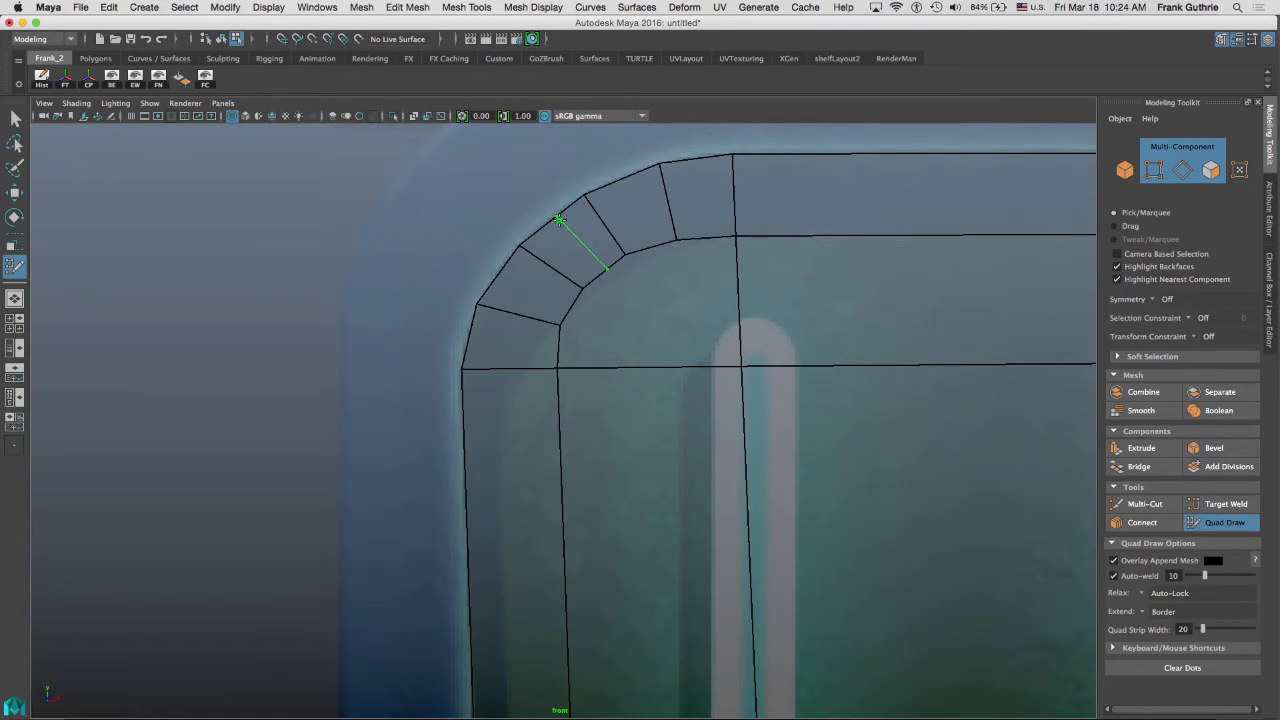
# Split a corner quad with an extra edge and realign the corner vertices evenly along the rounded border.
pyautogui.keyDown('ctrl'); pyautogui.click(553, 219); pyautogui.keyUp('ctrl')
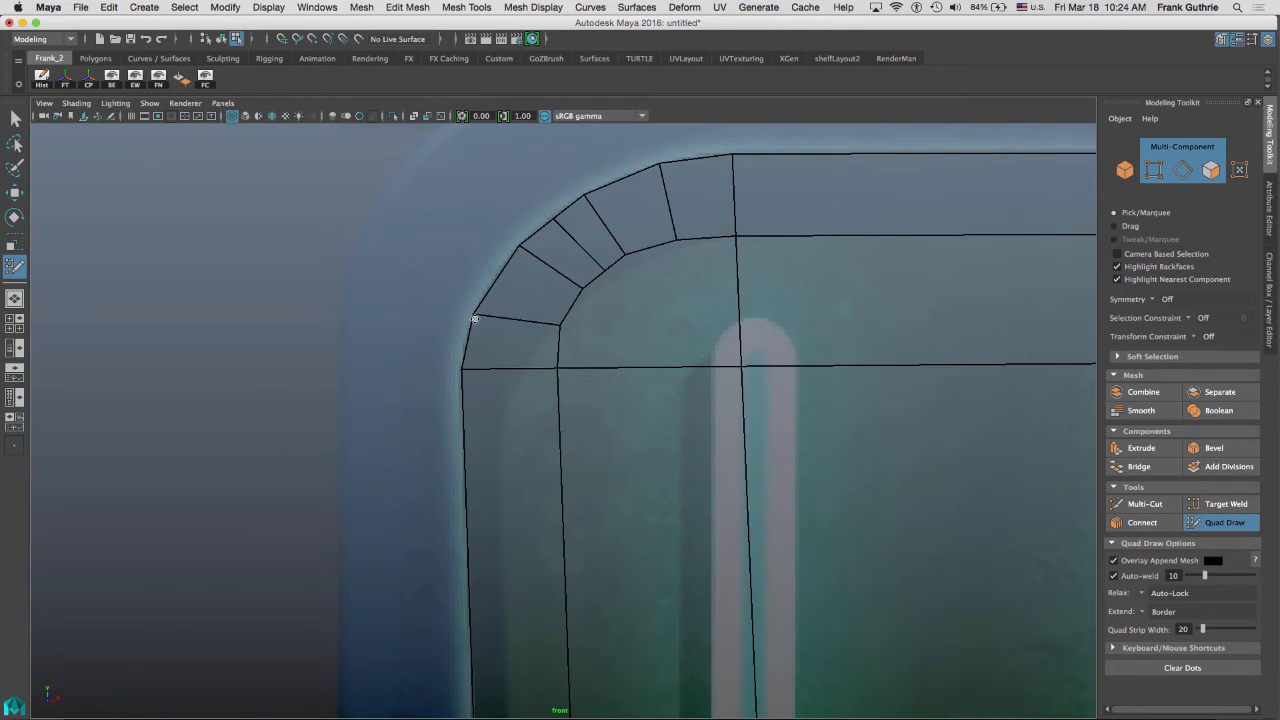
pyautogui.moveTo(559, 324); pyautogui.dragTo(560, 336)
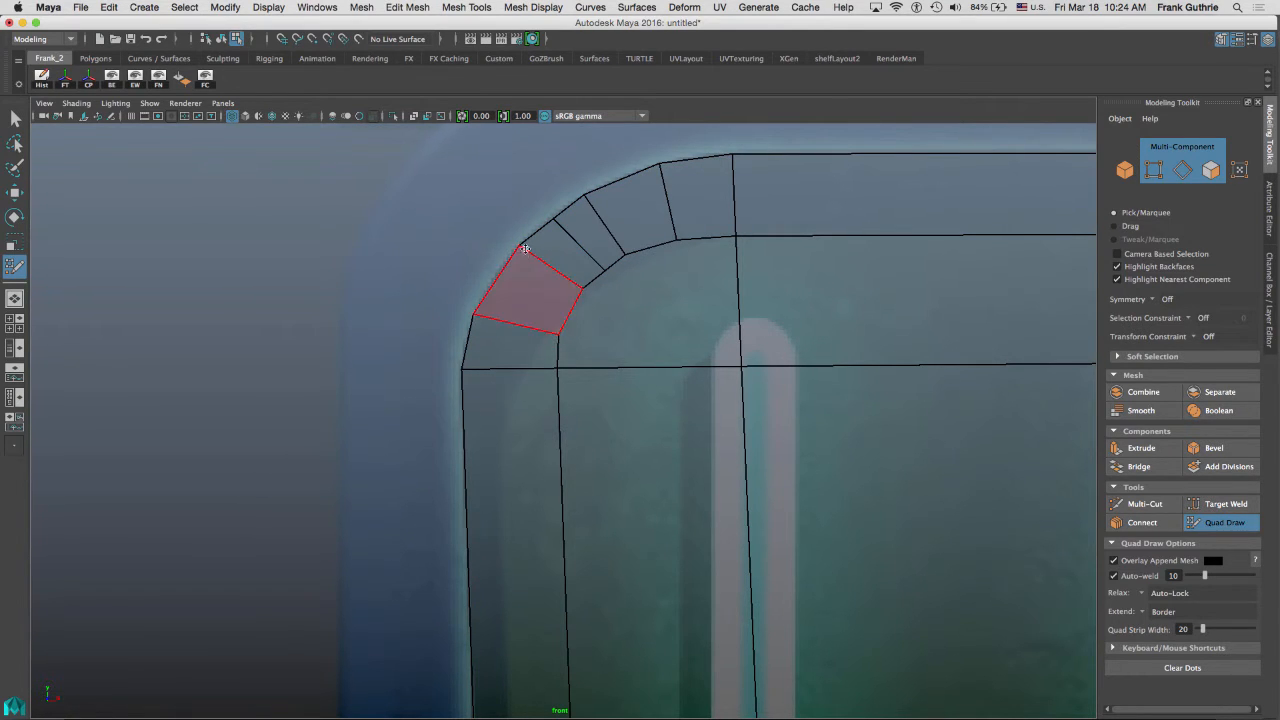
pyautogui.moveTo(520, 246); pyautogui.dragTo(505, 260)
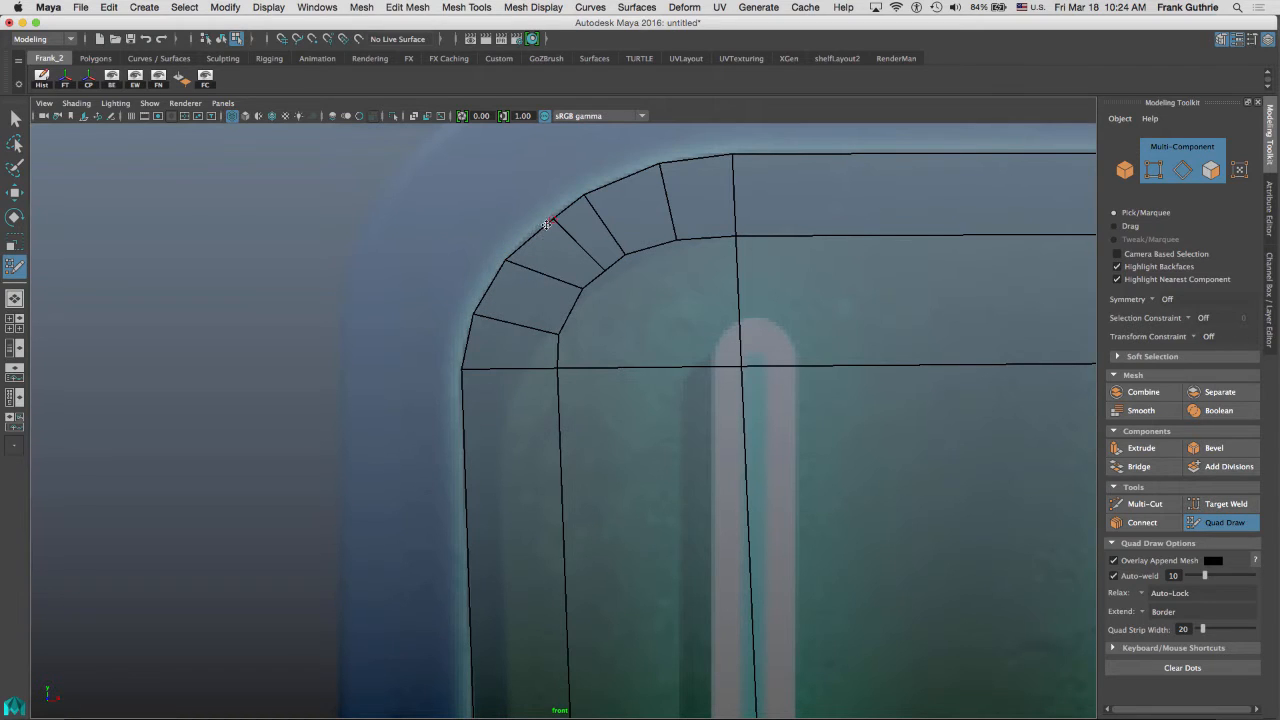
pyautogui.moveTo(552, 219)
pyautogui.mouseDown()
pyautogui.moveTo(540, 225)
pyautogui.moveTo(667, 161)
pyautogui.mouseUp()
pyautogui.moveTo(676, 240)
pyautogui.mouseDown()
pyautogui.moveTo(603, 267)
pyautogui.moveTo(575, 299)
pyautogui.mouseUp()
pyautogui.moveTo(505, 261); pyautogui.dragTo(500, 267)
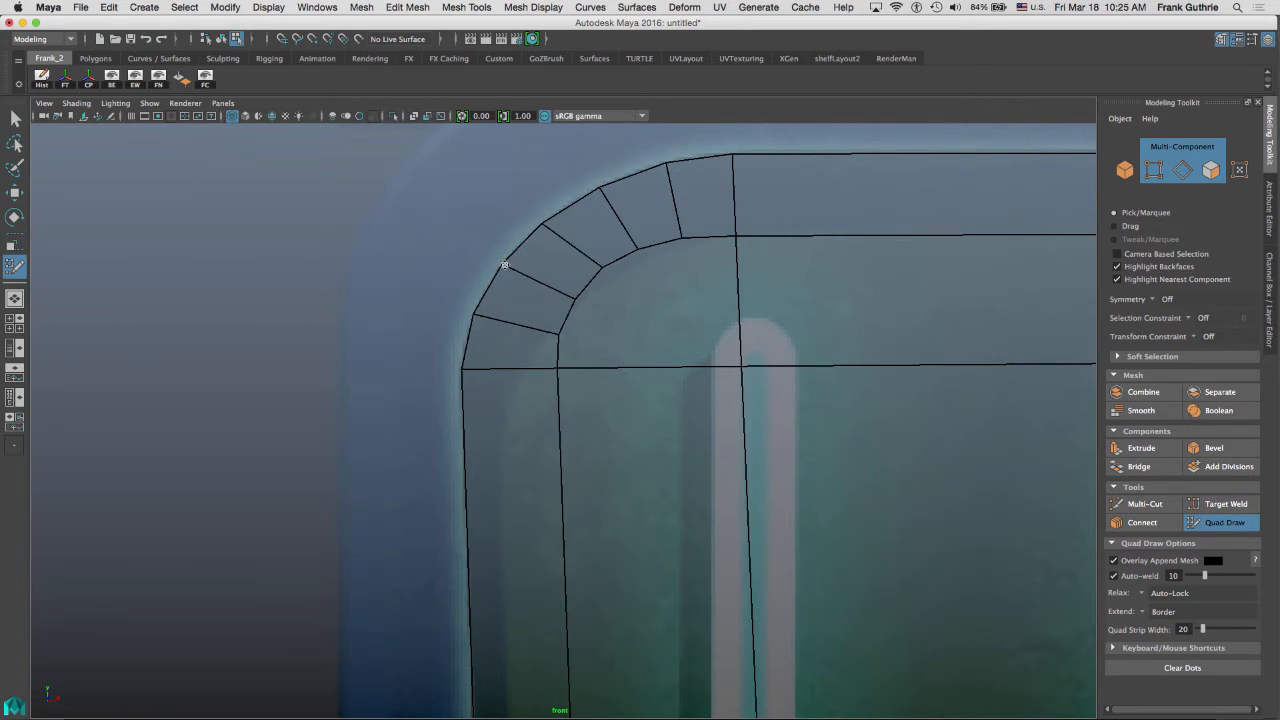
pyautogui.moveTo(542, 227); pyautogui.dragTo(545, 223)
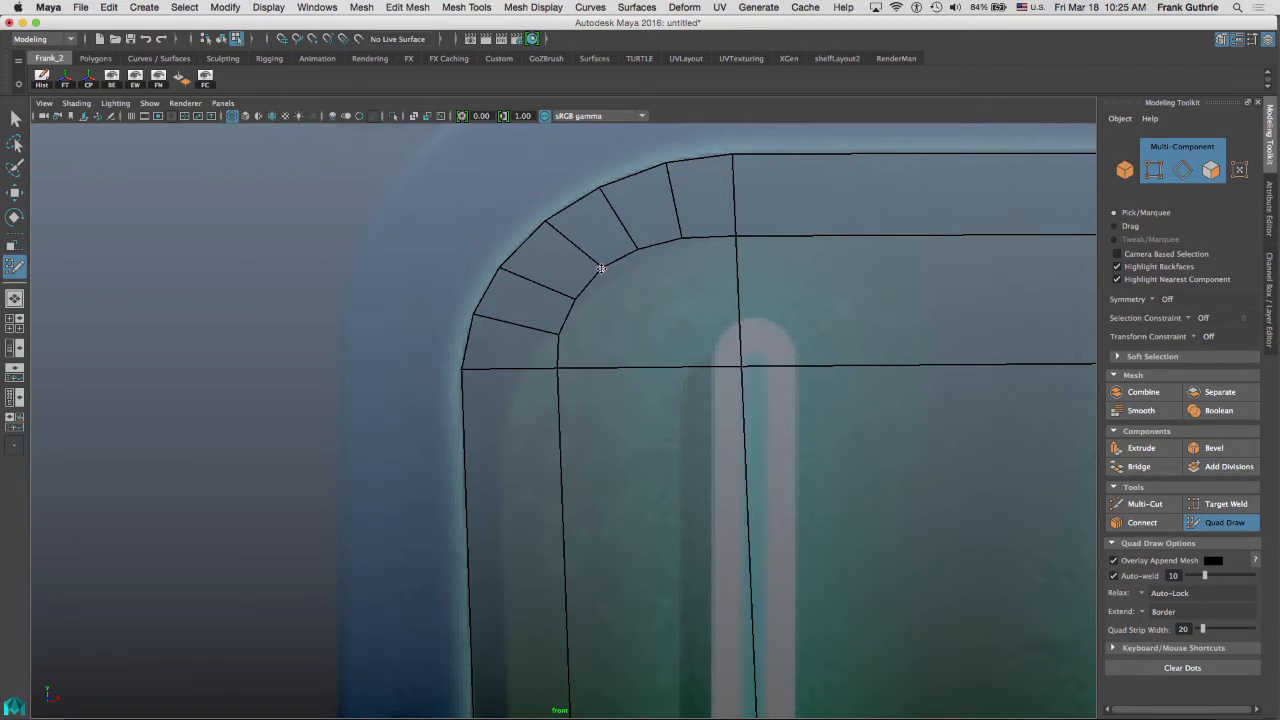
pyautogui.moveTo(601, 268); pyautogui.dragTo(599, 271)
pyautogui.moveTo(556, 337); pyautogui.dragTo(556, 335)
# Fill the gap inside the rounded corner with new faces and reposition their vertices toward the inner corner.
pyautogui.press('shift')
pyautogui.keyDown('shift'); pyautogui.click(635, 302); pyautogui.keyUp('shift')
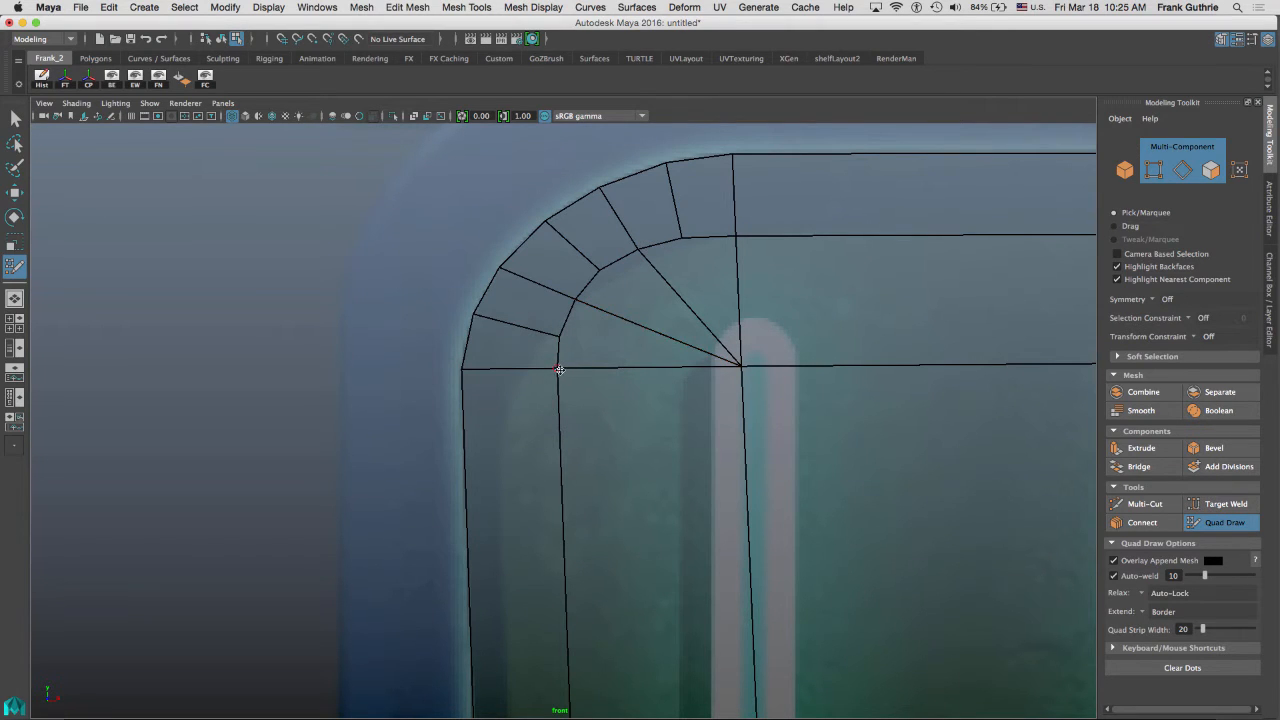
pyautogui.moveTo(557, 386); pyautogui.dragTo(592, 389)
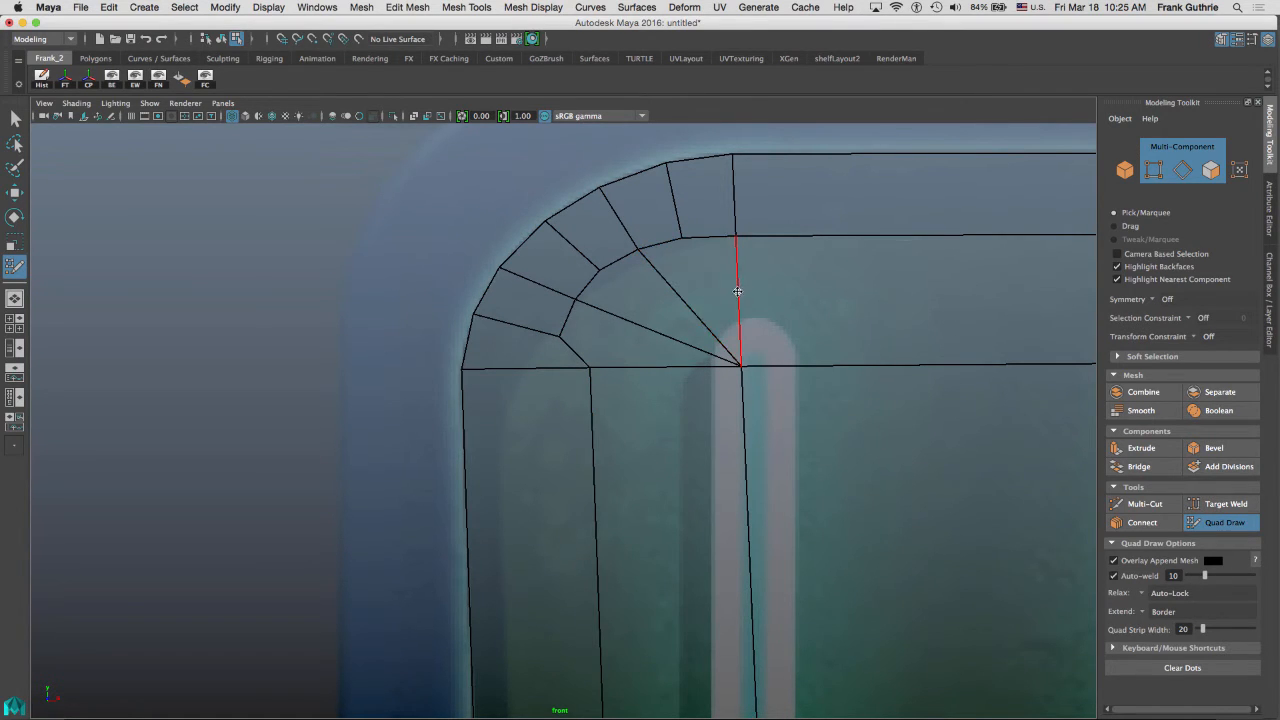
pyautogui.moveTo(562, 339); pyautogui.dragTo(585, 335)
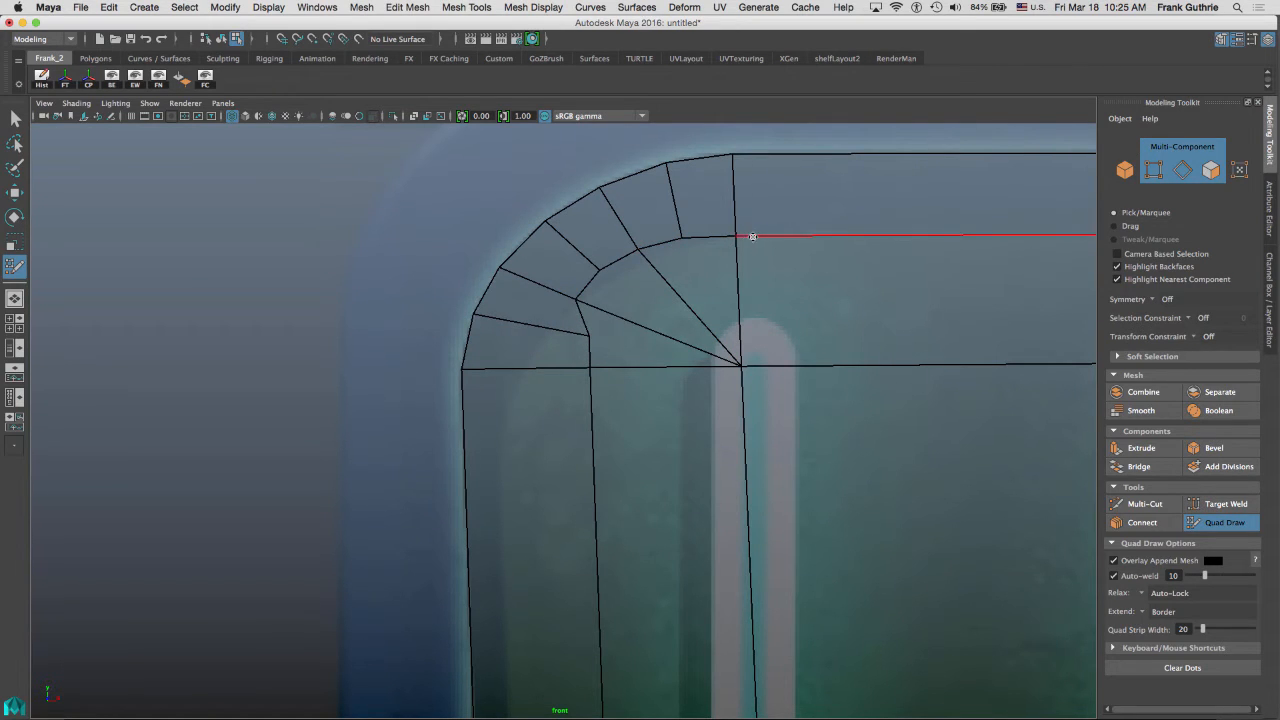
pyautogui.moveTo(749, 236)
pyautogui.mouseDown()
pyautogui.moveTo(752, 258)
pyautogui.moveTo(689, 249)
pyautogui.moveTo(674, 284)
pyautogui.mouseUp()
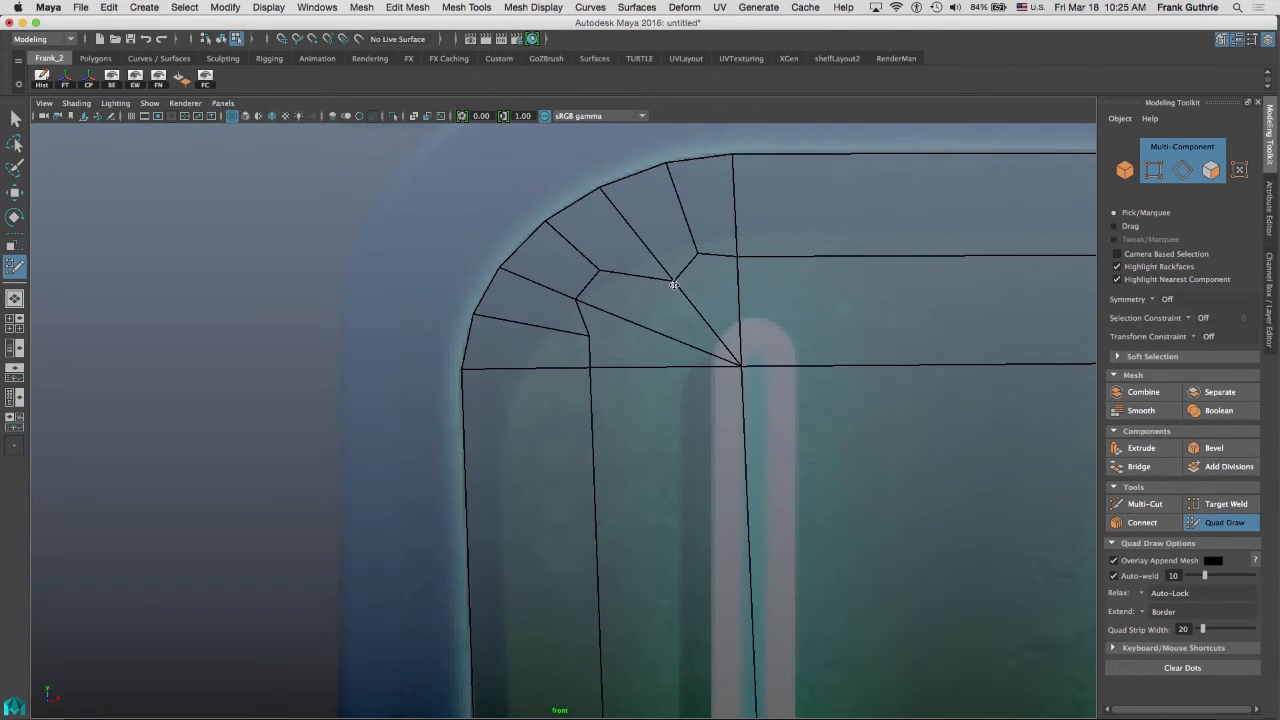
pyautogui.moveTo(598, 270); pyautogui.dragTo(622, 322)
pyautogui.moveTo(592, 395); pyautogui.dragTo(595, 405)
pyautogui.moveTo(621, 323); pyautogui.dragTo(612, 318)
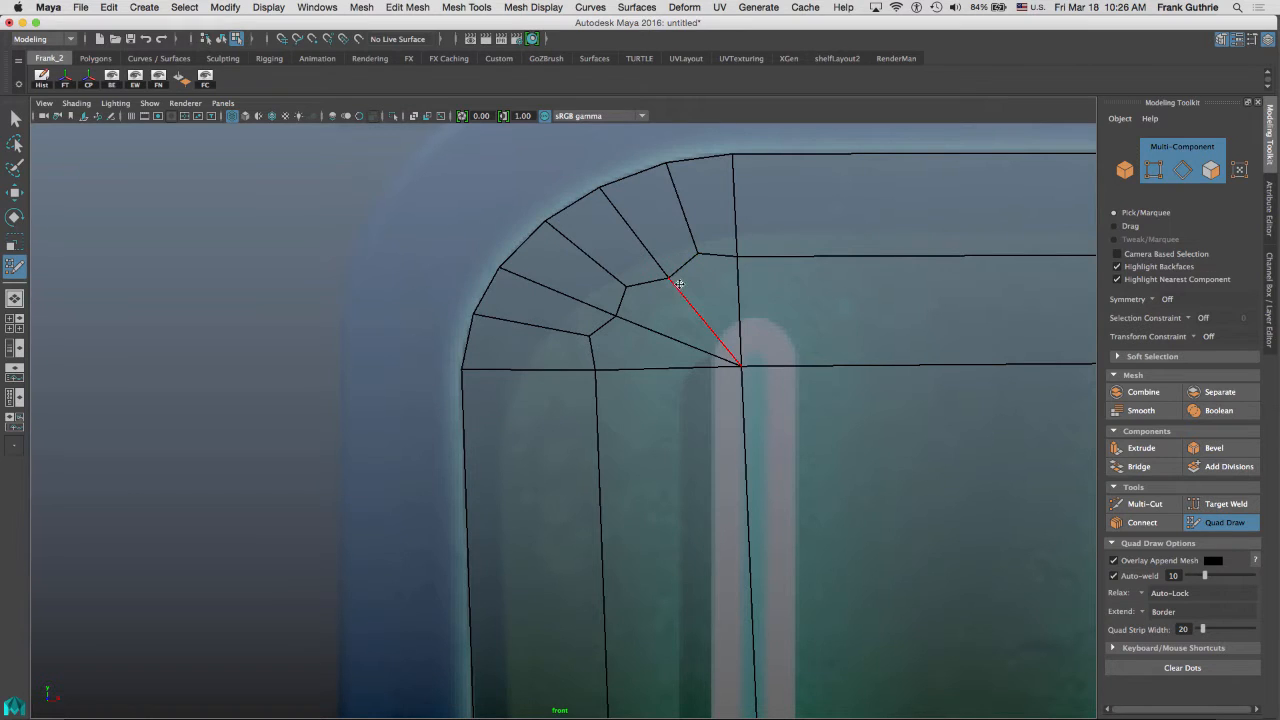
# Turn on smooth mesh preview and refine the corner faces' vertices to match the rounded frame.
pyautogui.press('3')
pyautogui.scroll(5, 740, 263)
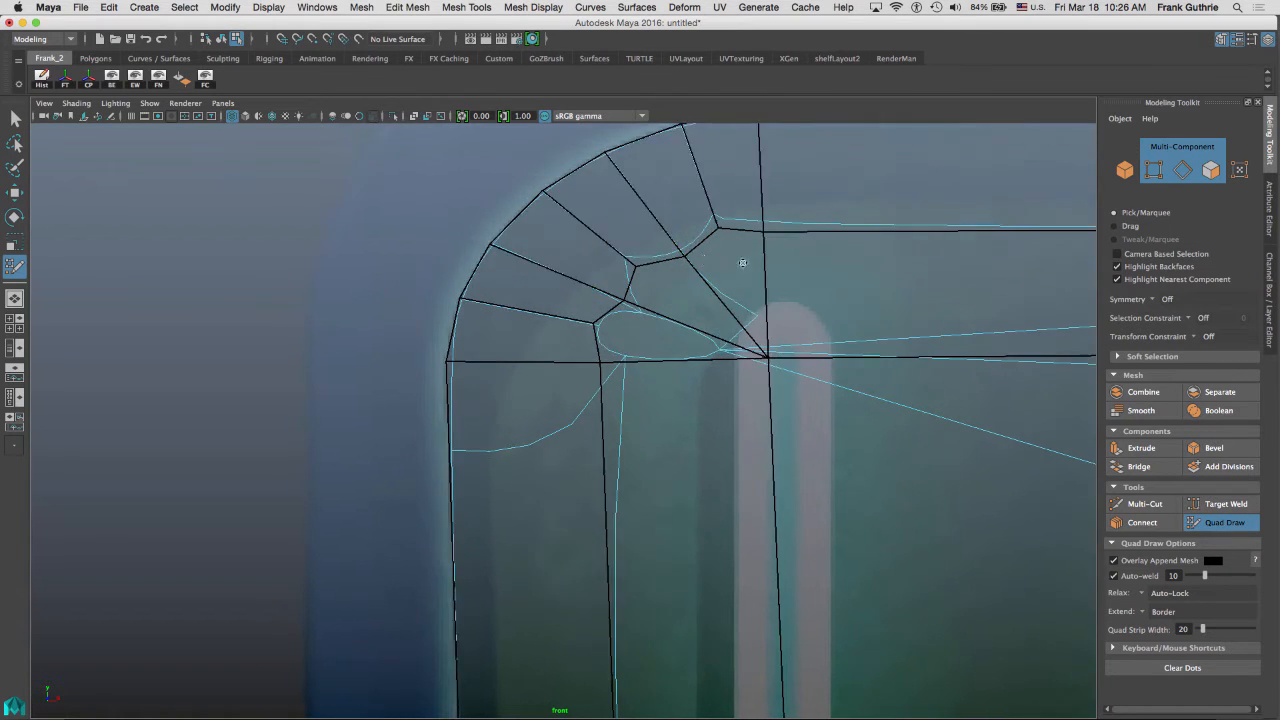
pyautogui.keyDown('alt'); pyautogui.moveTo(590, 287); pyautogui.dragTo(697, 289, button='right'); pyautogui.keyUp('alt')
pyautogui.keyDown('alt'); pyautogui.moveTo(682, 245); pyautogui.dragTo(576, 415, button='middle'); pyautogui.keyUp('alt')
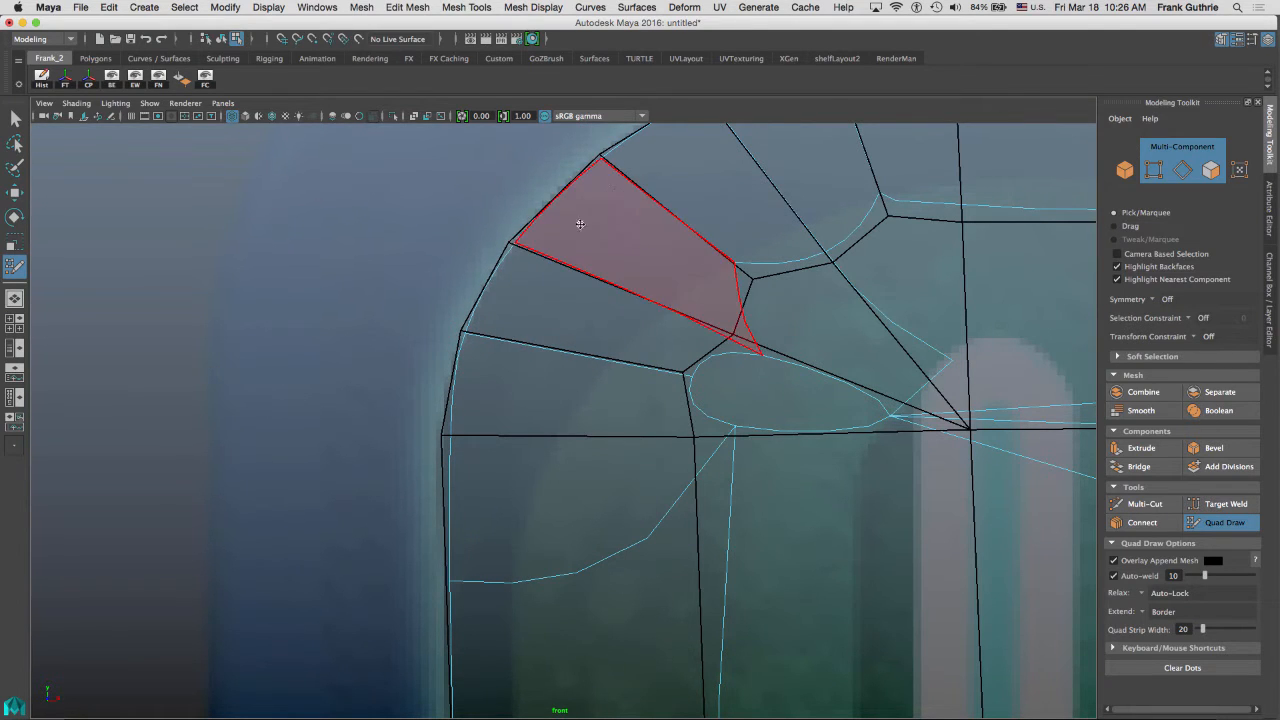
pyautogui.keyDown('alt'); pyautogui.moveTo(580, 168); pyautogui.dragTo(514, 257, button='middle'); pyautogui.keyUp('alt')
pyautogui.moveTo(533, 249); pyautogui.dragTo(529, 244)
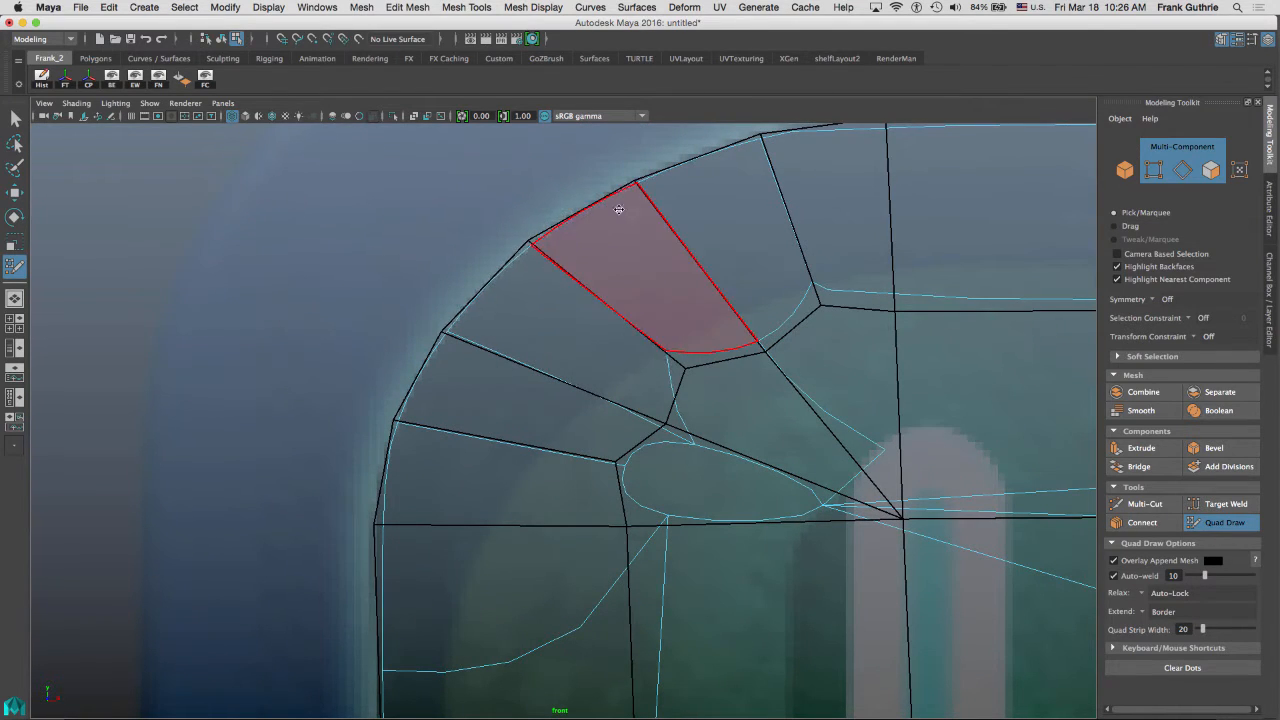
pyautogui.moveTo(637, 185); pyautogui.dragTo(634, 182)
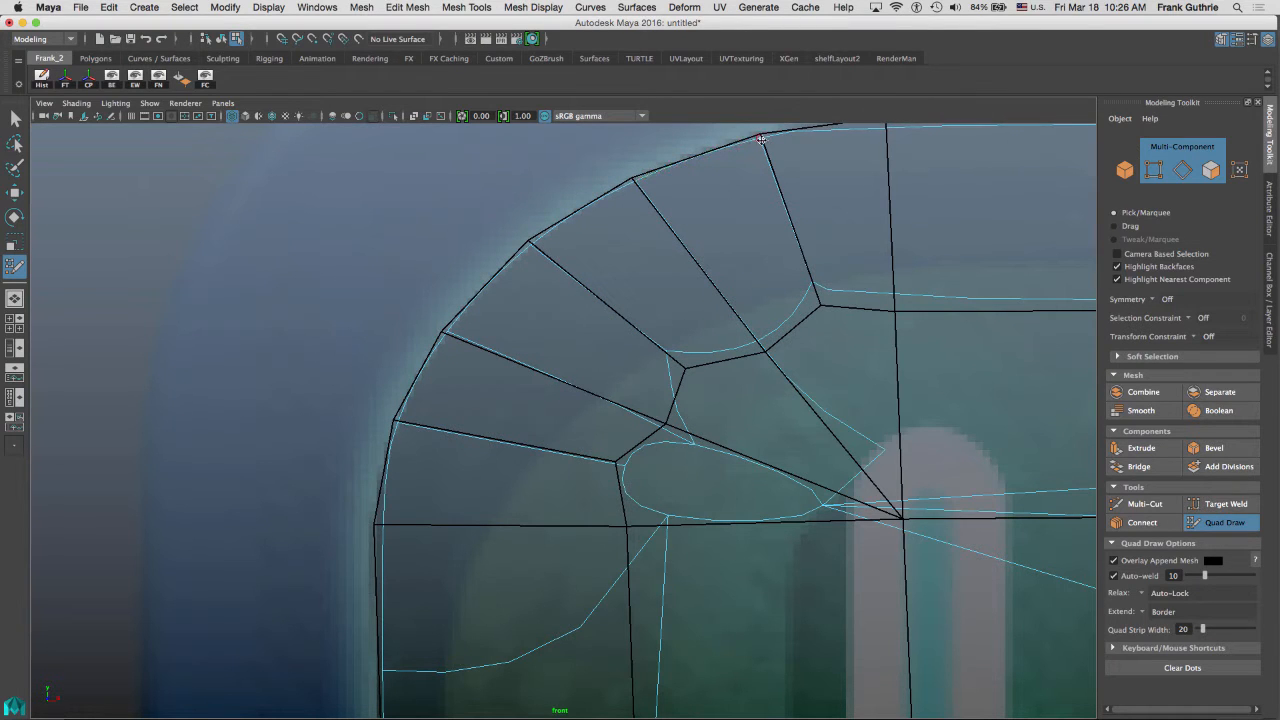
pyautogui.keyDown('alt'); pyautogui.moveTo(786, 136); pyautogui.dragTo(636, 266, button='middle'); pyautogui.keyUp('alt')
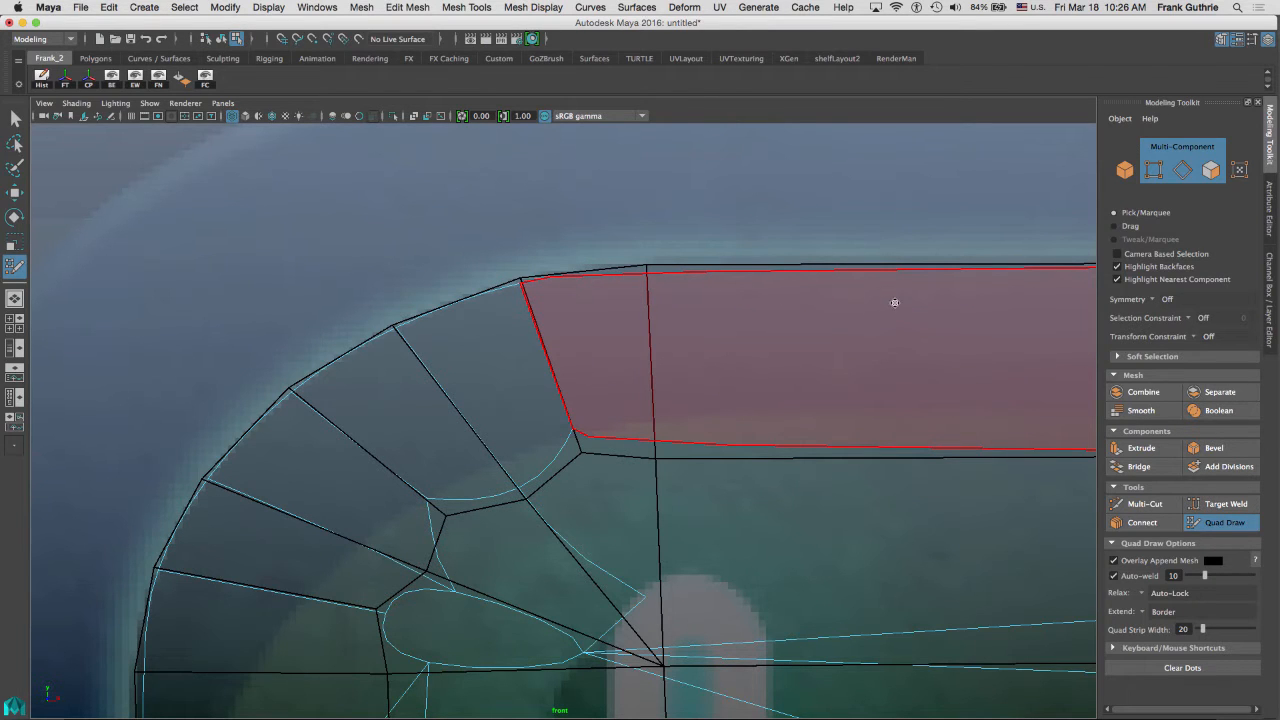
pyautogui.keyDown('alt'); pyautogui.moveTo(860, 314); pyautogui.dragTo(700, 349, button='right'); pyautogui.keyUp('alt')
pyautogui.keyDown('alt'); pyautogui.moveTo(703, 311); pyautogui.dragTo(526, 240, button='middle'); pyautogui.keyUp('alt')
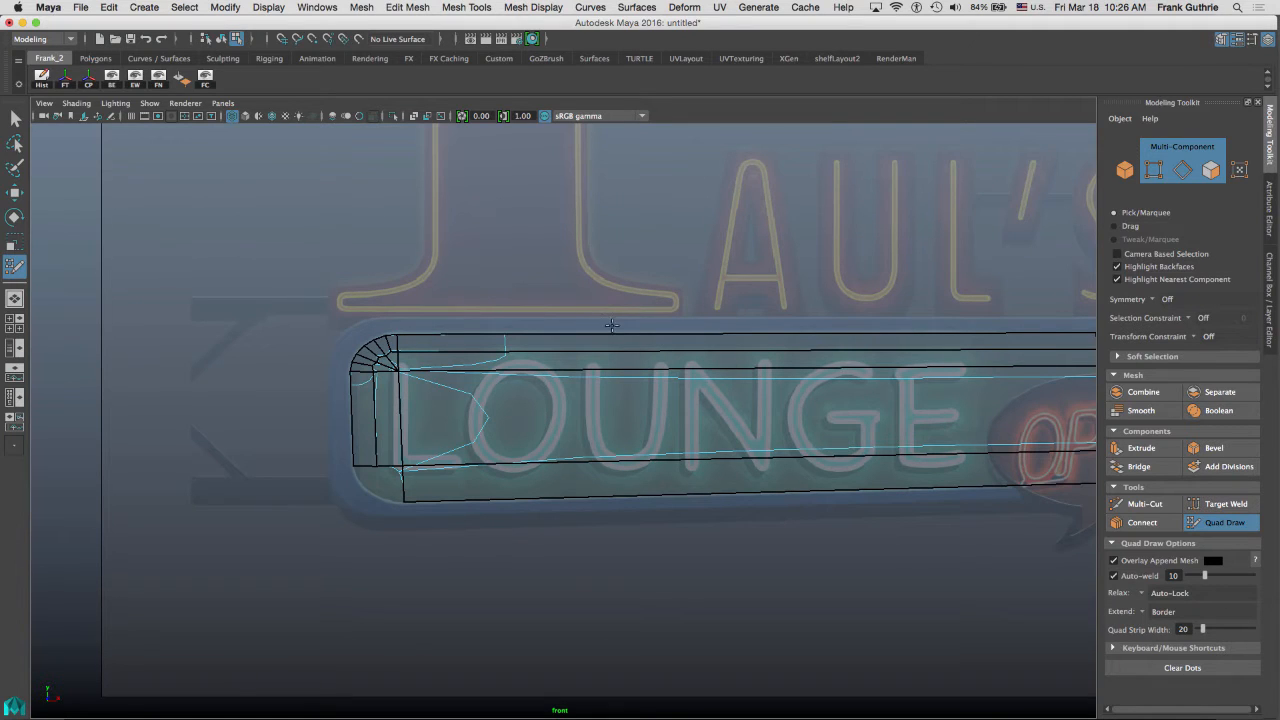
# Insert five horizontal edge loops down the panel's left side, spanning the full panel length.
pyautogui.keyDown('alt'); pyautogui.moveTo(503, 271); pyautogui.dragTo(635, 148, button='middle'); pyautogui.keyUp('alt')
pyautogui.keyDown('alt'); pyautogui.moveTo(471, 334); pyautogui.dragTo(666, 230, button='right'); pyautogui.keyUp('alt')
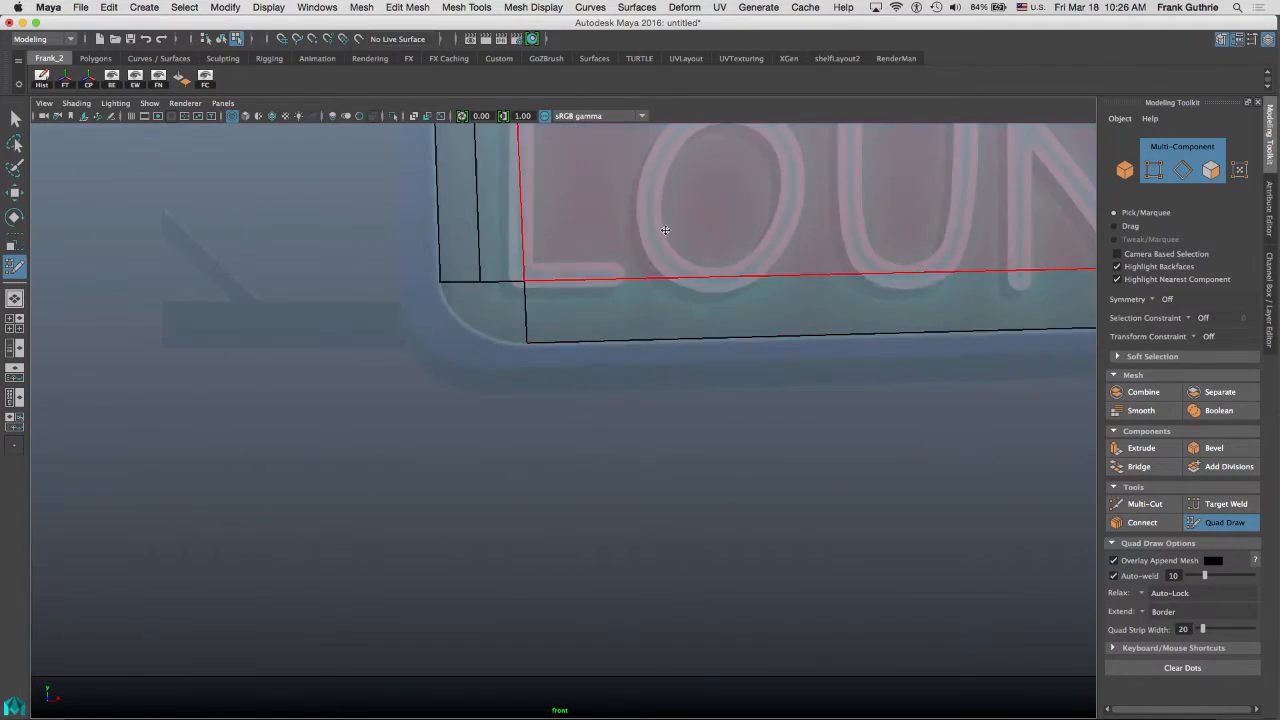
pyautogui.keyDown('alt'); pyautogui.moveTo(666, 230); pyautogui.dragTo(722, 436, button='middle'); pyautogui.keyUp('alt')
pyautogui.keyDown('alt'); pyautogui.moveTo(477, 369); pyautogui.dragTo(954, 377, button='right'); pyautogui.keyUp('alt')
pyautogui.keyDown('alt'); pyautogui.moveTo(509, 271); pyautogui.dragTo(522, 332, button='middle'); pyautogui.keyUp('alt')
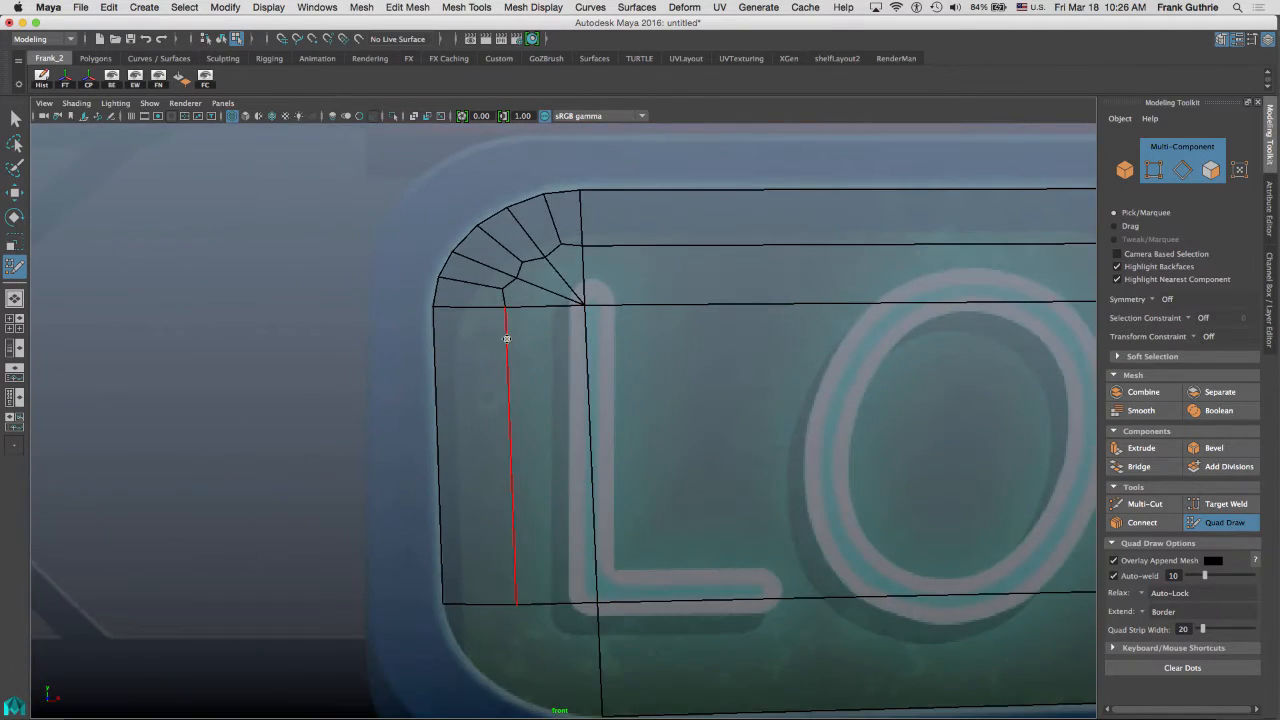
pyautogui.keyDown('ctrl'); pyautogui.click(507, 347); pyautogui.keyUp('ctrl')
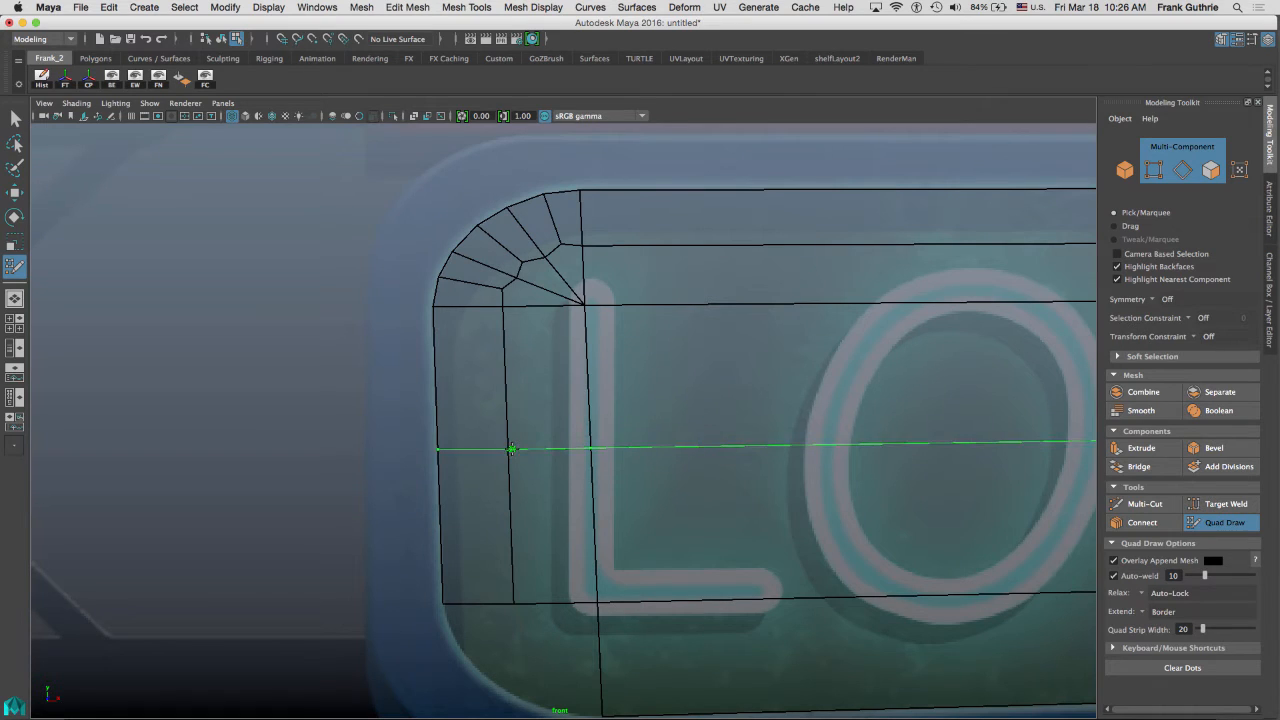
pyautogui.keyDown('ctrl'); pyautogui.click(511, 449); pyautogui.keyUp('ctrl')
pyautogui.keyDown('ctrl'); pyautogui.click(510, 357); pyautogui.keyUp('ctrl')
pyautogui.keyDown('ctrl'); pyautogui.click(511, 403); pyautogui.keyUp('ctrl')
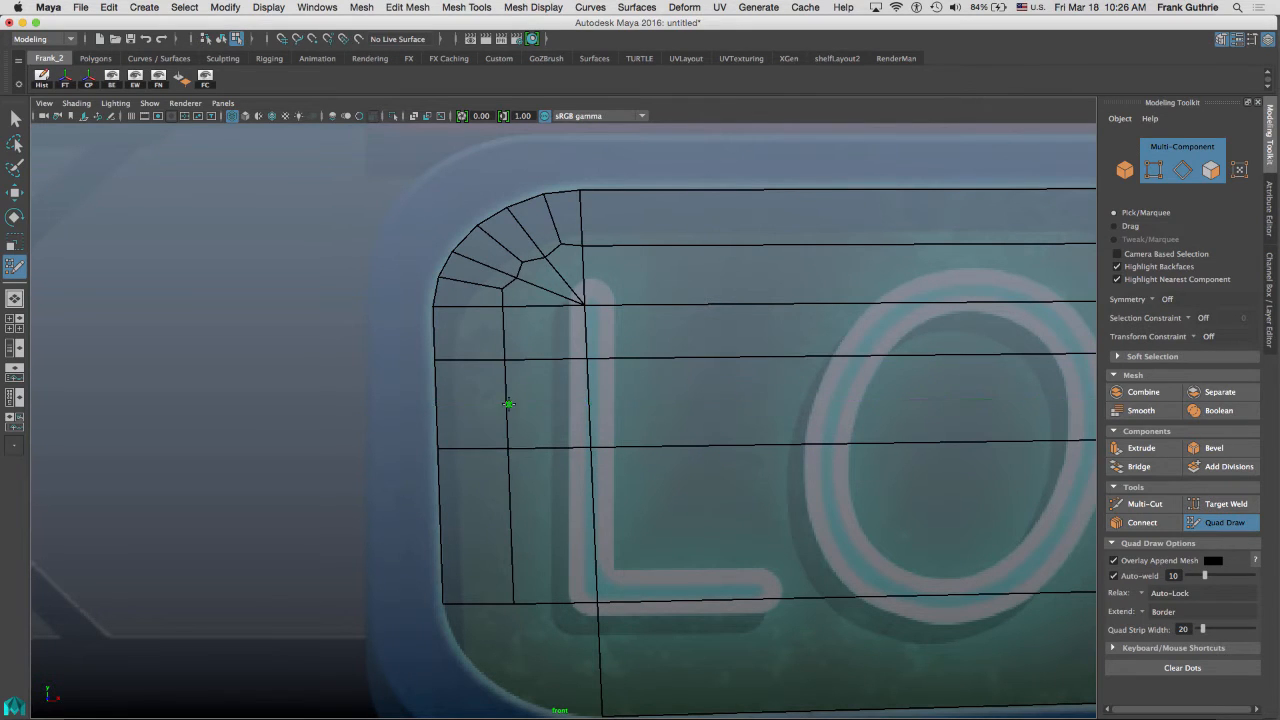
pyautogui.keyDown('ctrl'); pyautogui.click(513, 497); pyautogui.keyUp('ctrl')
pyautogui.keyDown('ctrl'); pyautogui.click(515, 547); pyautogui.keyUp('ctrl')
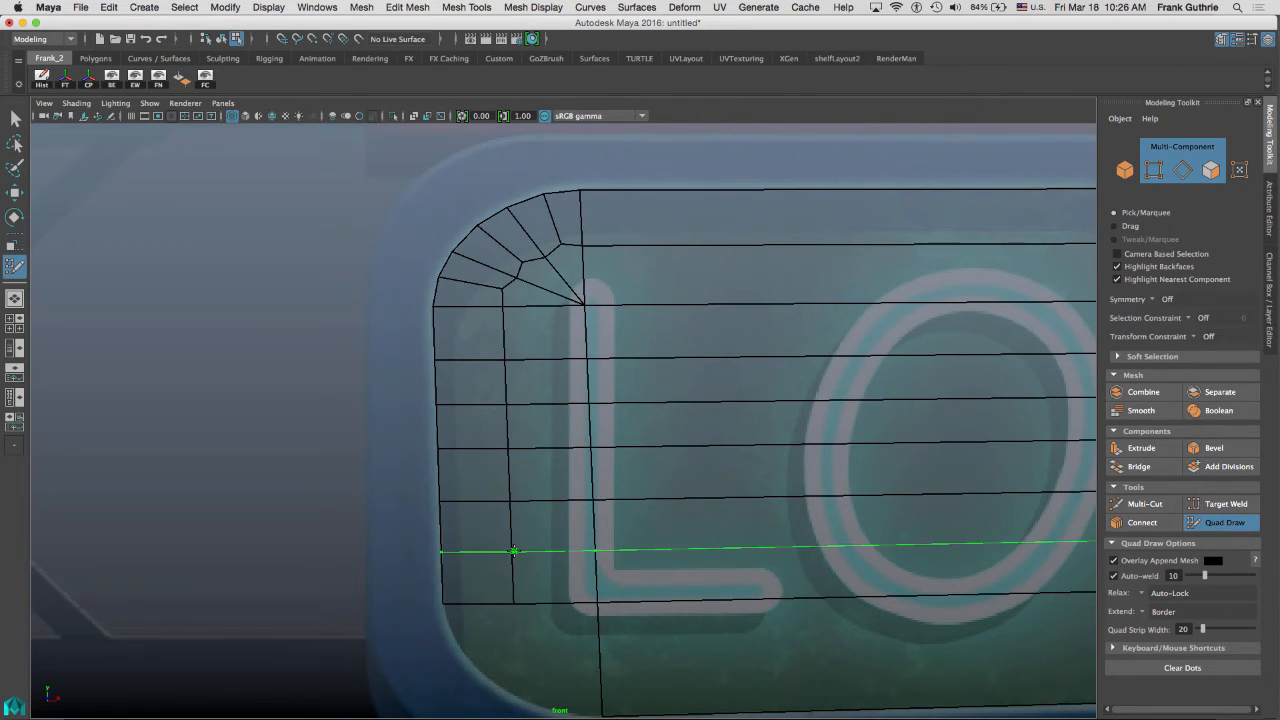
# Insert vertical edge loops at intervals across the whole length of the panel.
pyautogui.keyDown('ctrl'); pyautogui.click(636, 245); pyautogui.keyUp('ctrl')
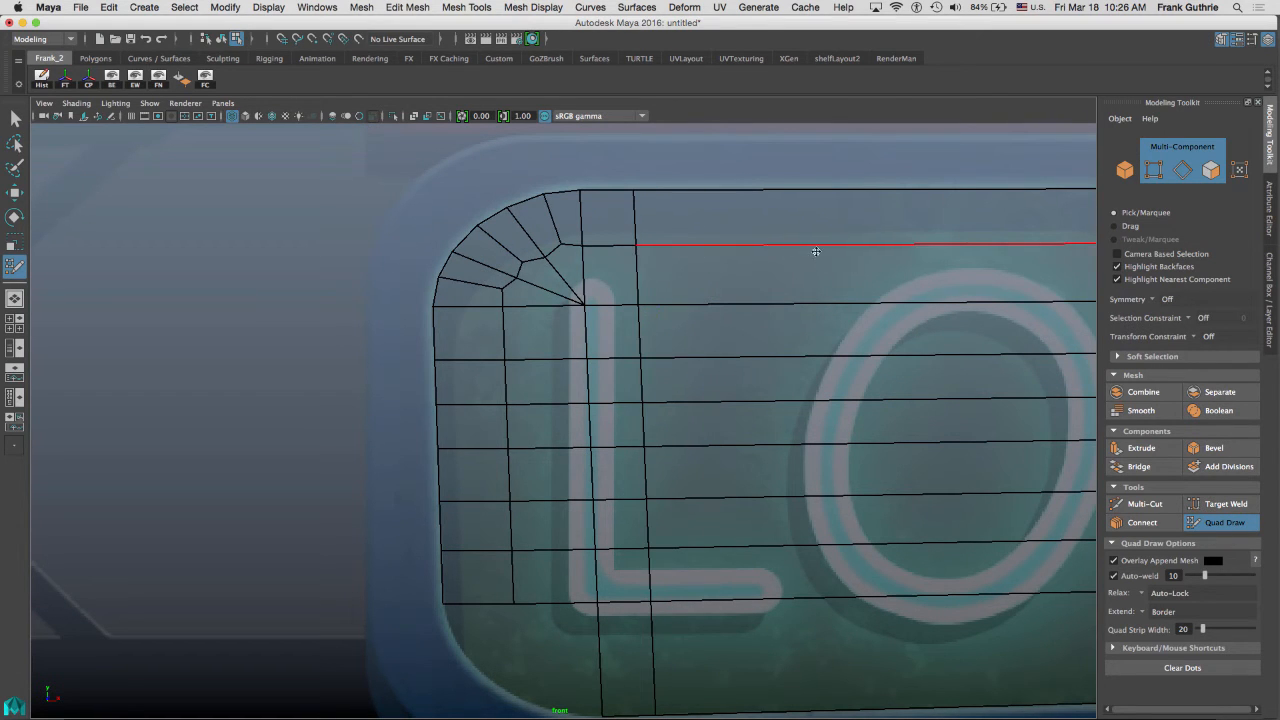
pyautogui.scroll(-4, 654, 275)
pyautogui.keyDown('alt'); pyautogui.moveTo(920, 275); pyautogui.dragTo(491, 249, button='middle'); pyautogui.keyUp('alt')
pyautogui.scroll(-4, 491, 250)
pyautogui.keyDown('ctrl'); pyautogui.click(578, 368); pyautogui.keyUp('ctrl')
pyautogui.keyDown('ctrl'); pyautogui.click(435, 366); pyautogui.keyUp('ctrl')
pyautogui.keyDown('ctrl'); pyautogui.click(740, 362); pyautogui.keyUp('ctrl')
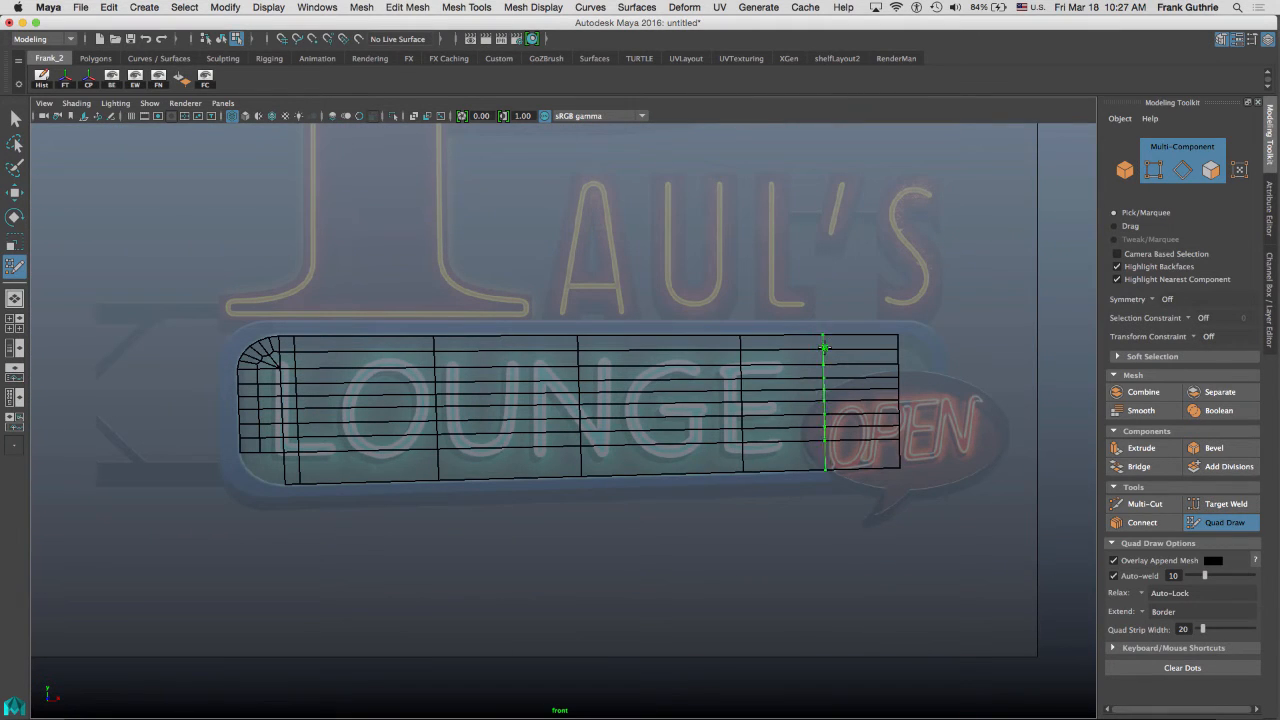
pyautogui.keyDown('ctrl'); pyautogui.click(827, 360); pyautogui.keyUp('ctrl')
pyautogui.keyDown('ctrl'); pyautogui.click(660, 362); pyautogui.keyUp('ctrl')
pyautogui.keyDown('ctrl'); pyautogui.click(505, 363); pyautogui.keyUp('ctrl')
pyautogui.keyDown('ctrl'); pyautogui.click(363, 356); pyautogui.keyUp('ctrl')
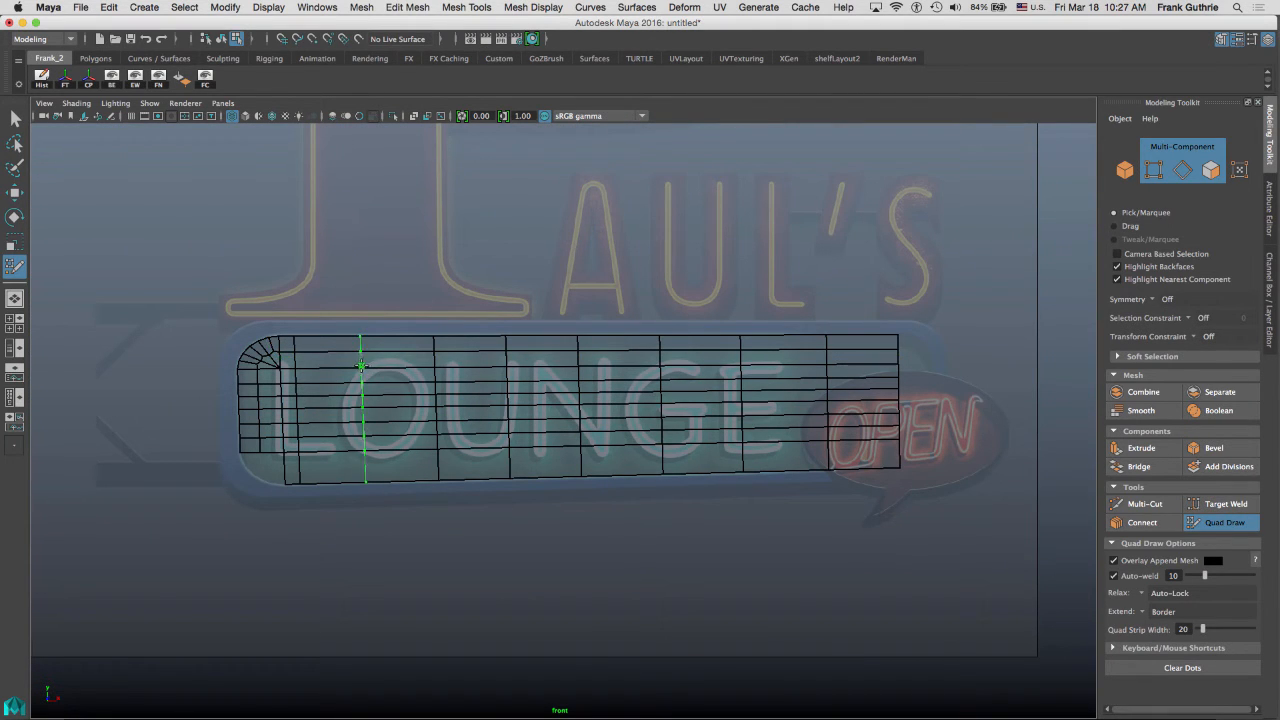
# Add more vertical edge loops between the existing ones to subdivide the panel evenly.
pyautogui.keyDown('ctrl'); pyautogui.click(340, 362); pyautogui.keyUp('ctrl')
pyautogui.keyDown('ctrl'); pyautogui.click(318, 357); pyautogui.keyUp('ctrl')
pyautogui.keyDown('ctrl'); pyautogui.click(385, 353); pyautogui.keyUp('ctrl')
pyautogui.keyDown('ctrl'); pyautogui.click(409, 352); pyautogui.keyUp('ctrl')
pyautogui.keyDown('ctrl'); pyautogui.click(457, 352); pyautogui.keyUp('ctrl')
pyautogui.keyDown('ctrl'); pyautogui.click(482, 356); pyautogui.keyUp('ctrl')
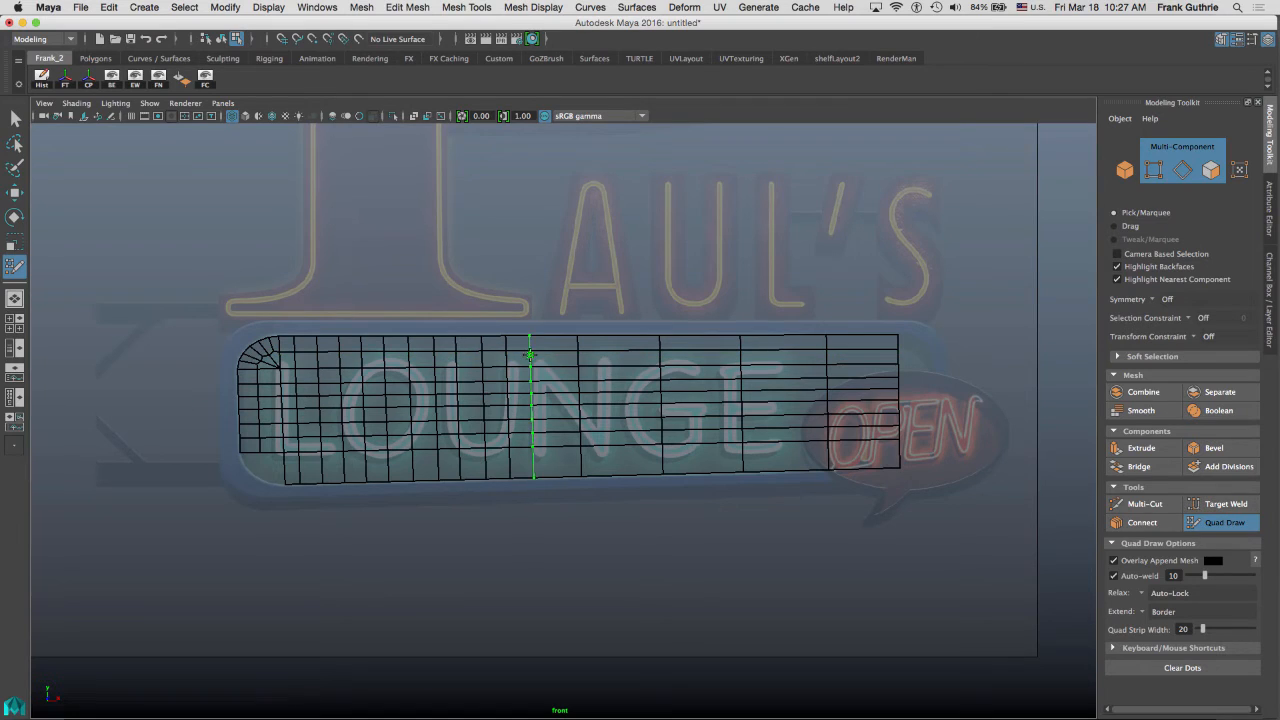
pyautogui.keyDown('ctrl'); pyautogui.click(530, 358); pyautogui.keyUp('ctrl')
pyautogui.keyDown('ctrl'); pyautogui.click(556, 358); pyautogui.keyUp('ctrl')
pyautogui.keyDown('ctrl'); pyautogui.click(602, 360); pyautogui.keyUp('ctrl')
pyautogui.keyDown('ctrl'); pyautogui.click(604, 360); pyautogui.keyUp('ctrl')
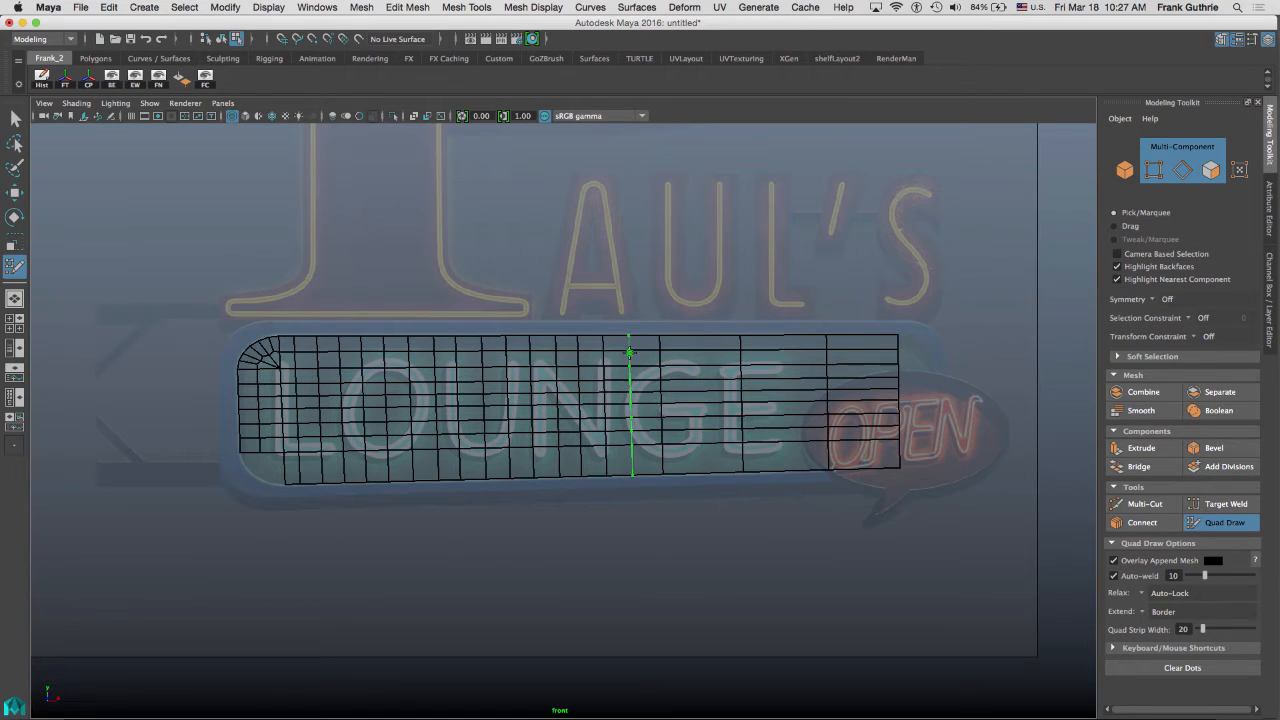
pyautogui.keyDown('ctrl'); pyautogui.click(630, 360); pyautogui.keyUp('ctrl')
pyautogui.keyDown('ctrl'); pyautogui.click(687, 358); pyautogui.keyUp('ctrl')
pyautogui.keyDown('ctrl'); pyautogui.click(712, 356); pyautogui.keyUp('ctrl')
pyautogui.keyDown('ctrl'); pyautogui.click(768, 354); pyautogui.keyUp('ctrl')
pyautogui.keyDown('ctrl'); pyautogui.click(800, 352); pyautogui.keyUp('ctrl')
pyautogui.keyDown('ctrl'); pyautogui.click(852, 349); pyautogui.keyUp('ctrl')
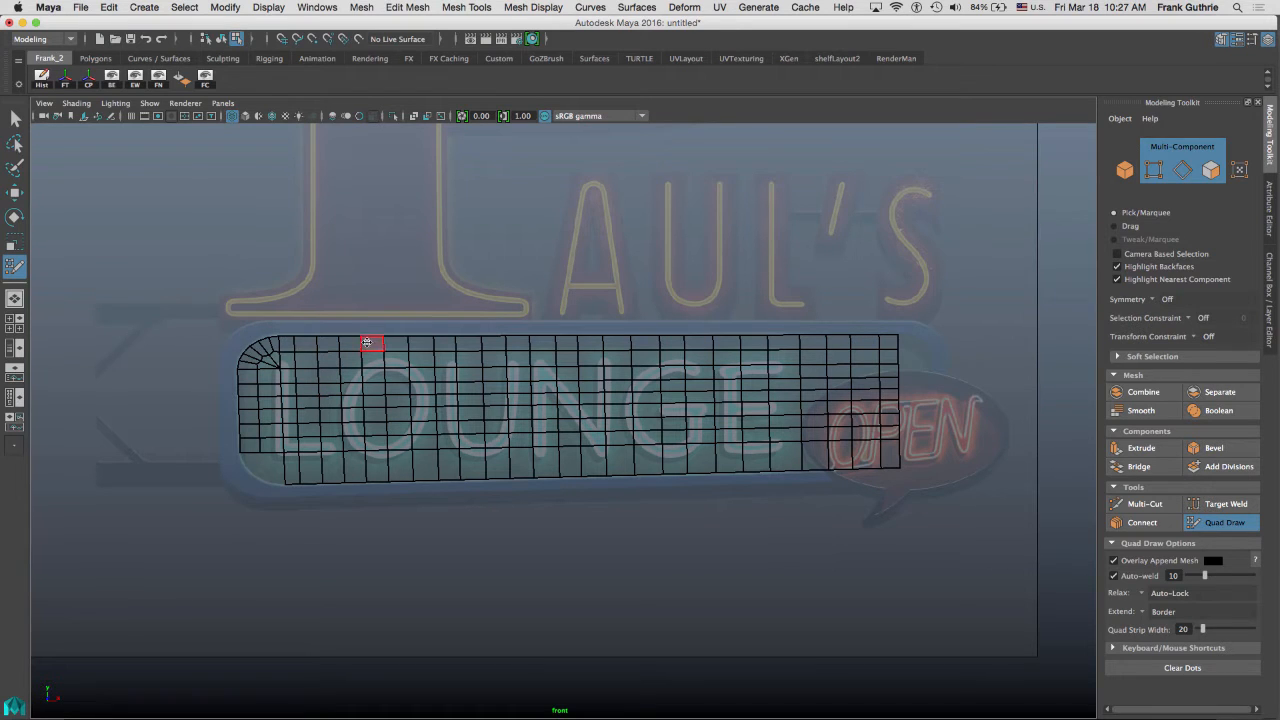
pyautogui.keyDown('alt'); pyautogui.moveTo(298, 384); pyautogui.dragTo(374, 285, button='middle'); pyautogui.keyUp('alt')
pyautogui.scroll(4, 301, 423)
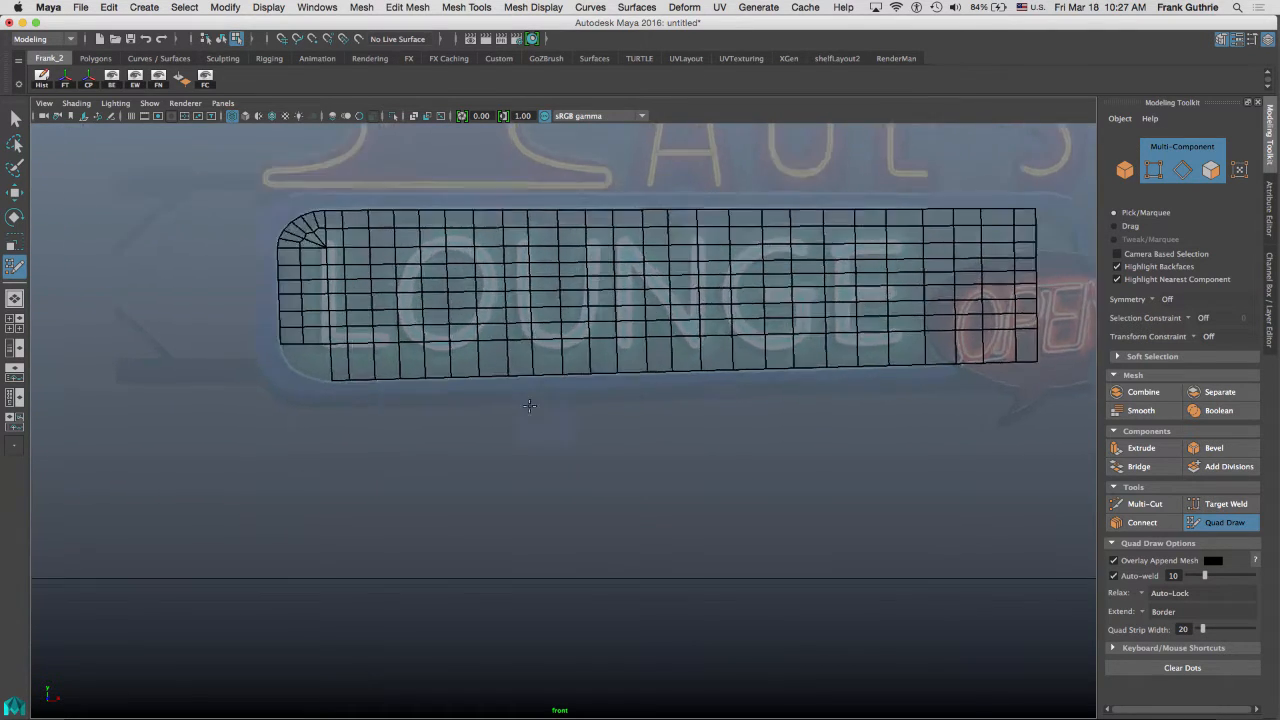
# Rebuild the panel's lower-left rounded corner by filling new quads between dots placed along the frame's curve.
pyautogui.moveTo(140, 290)
pyautogui.keyDown('alt'); pyautogui.mouseDown(button='middle')
pyautogui.moveTo(469, 379)
pyautogui.moveTo(476, 286)
pyautogui.mouseUp(button='middle'); pyautogui.keyUp('alt')
pyautogui.keyDown('alt'); pyautogui.moveTo(476, 286); pyautogui.dragTo(655, 322, button='right'); pyautogui.keyUp('alt')
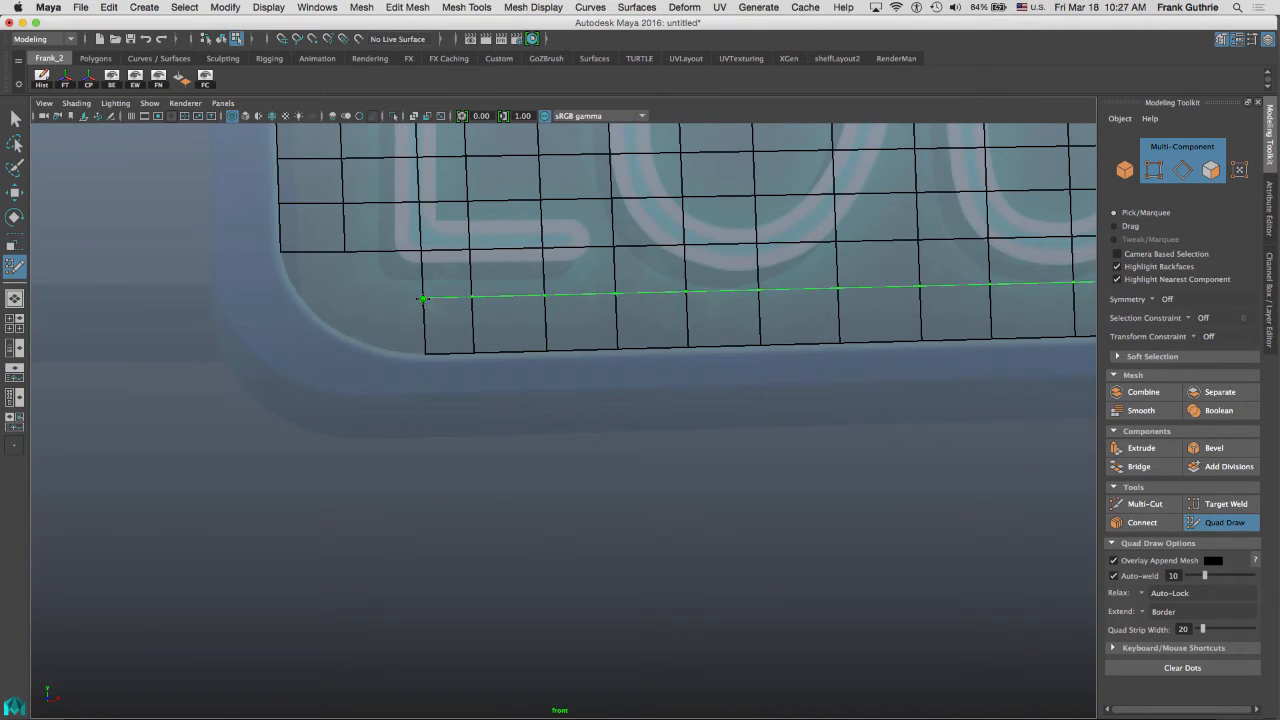
pyautogui.keyDown('ctrl'); pyautogui.click(430, 297); pyautogui.keyUp('ctrl')
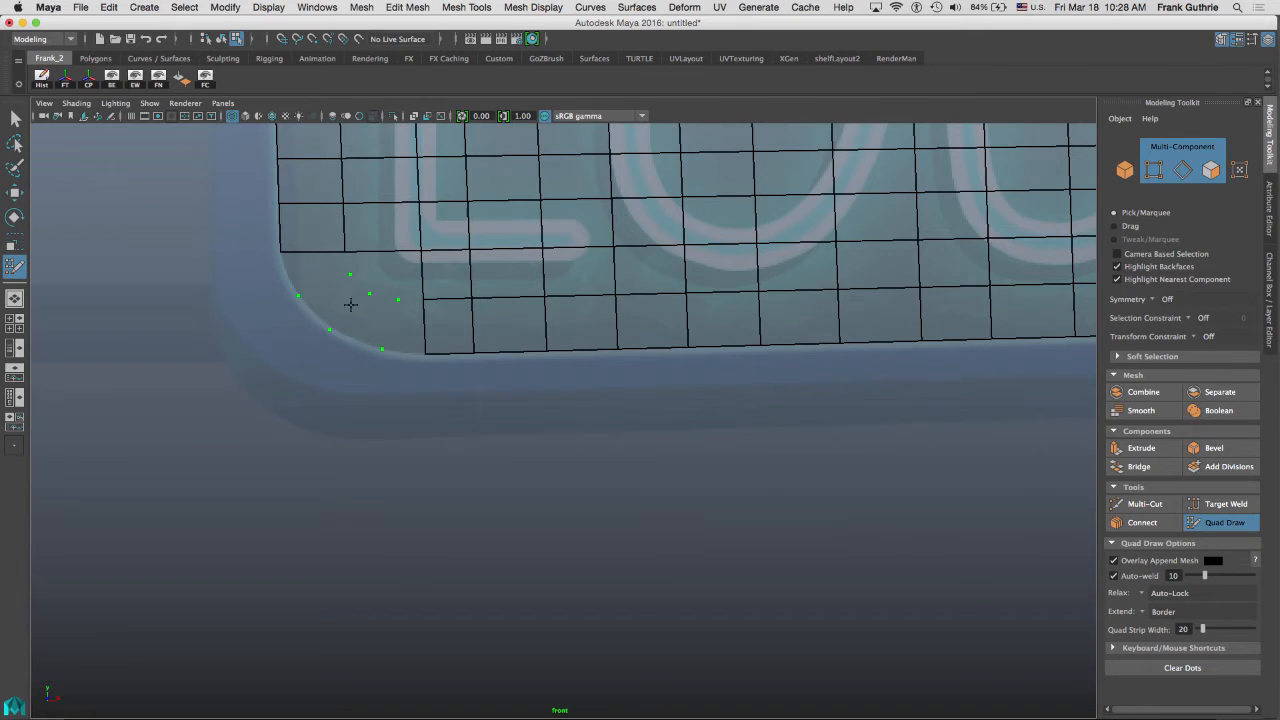
pyautogui.keyDown('alt'); pyautogui.moveTo(500, 322); pyautogui.dragTo(700, 348, button='right'); pyautogui.keyUp('alt')
pyautogui.keyDown('alt'); pyautogui.moveTo(471, 263); pyautogui.dragTo(726, 334, button='middle'); pyautogui.keyUp('alt')
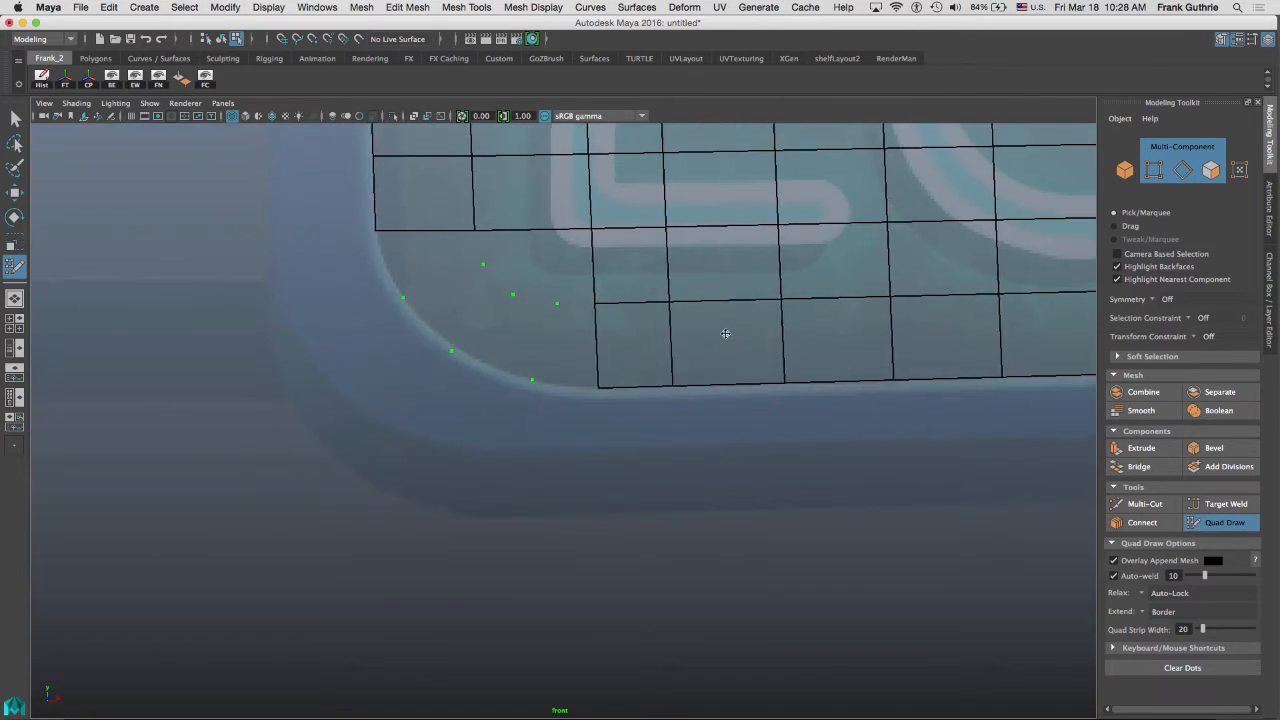
pyautogui.keyDown('shift'); pyautogui.click(418, 263); pyautogui.keyUp('shift')
pyautogui.keyDown('shift'); pyautogui.click(460, 308); pyautogui.keyUp('shift')
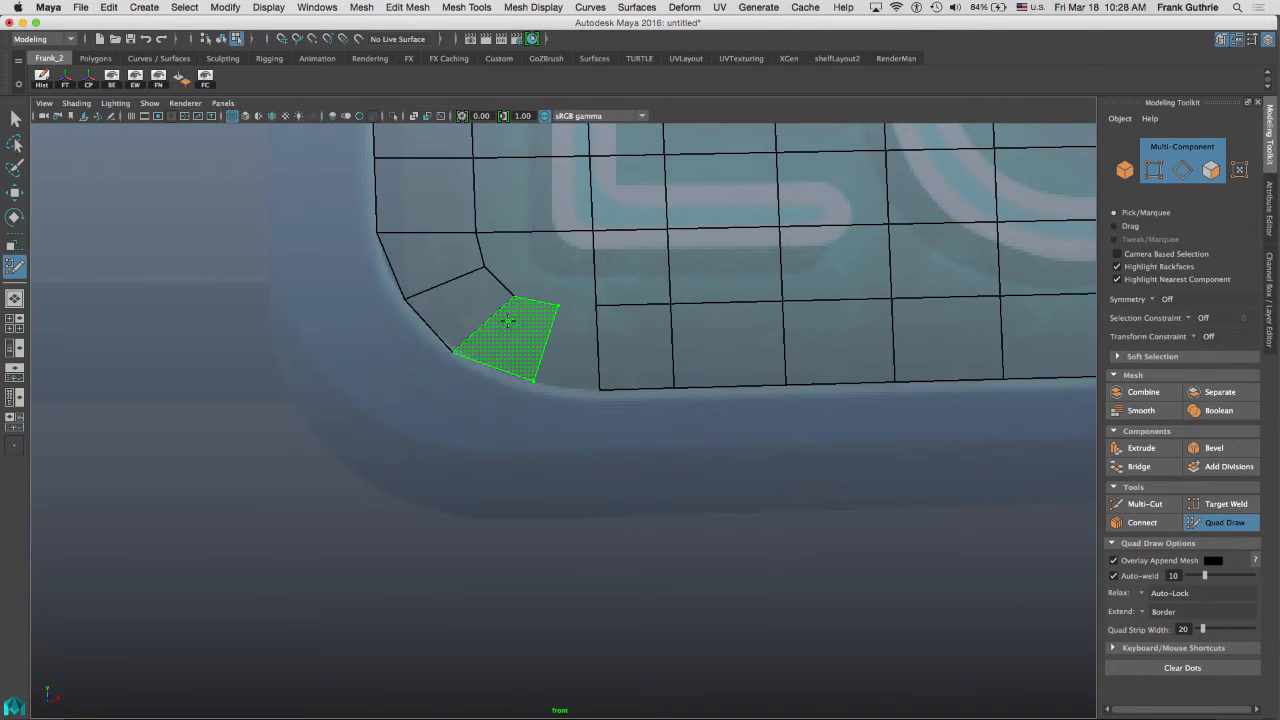
pyautogui.keyDown('shift'); pyautogui.click(503, 326); pyautogui.keyUp('shift')
pyautogui.keyDown('shift'); pyautogui.click(570, 336); pyautogui.keyUp('shift')
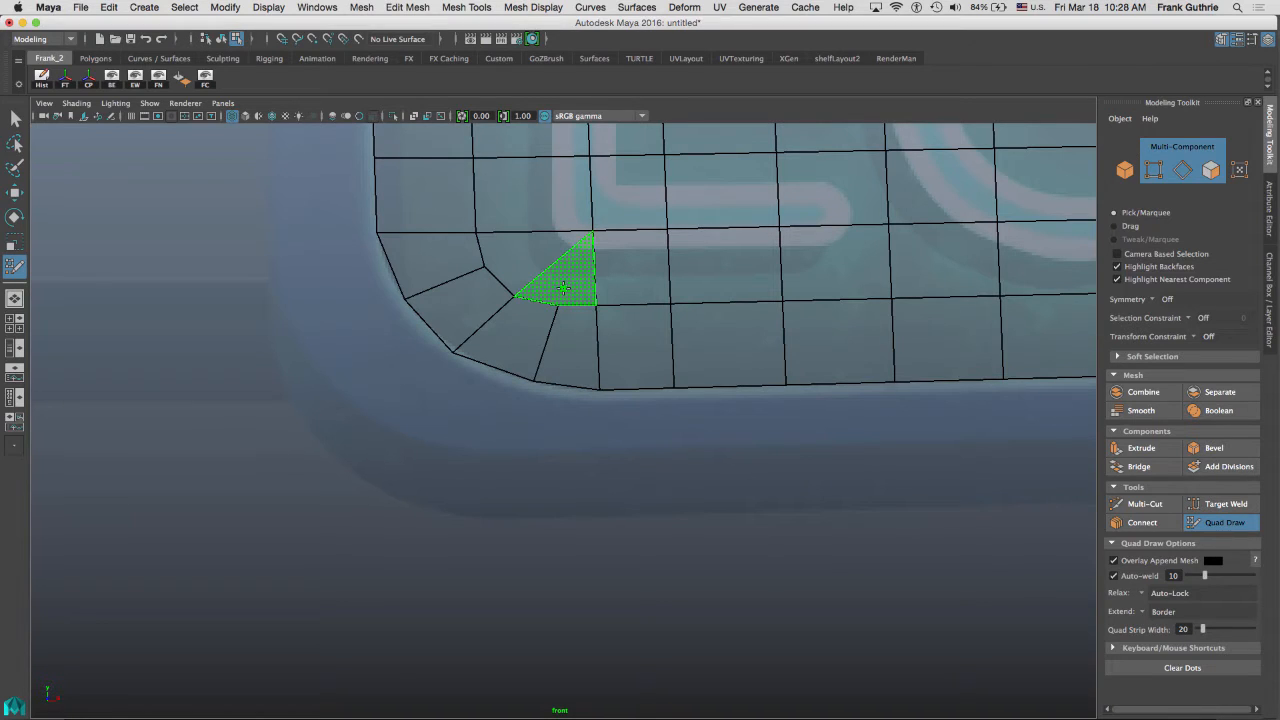
pyautogui.keyDown('shift'); pyautogui.click(564, 288); pyautogui.keyUp('shift')
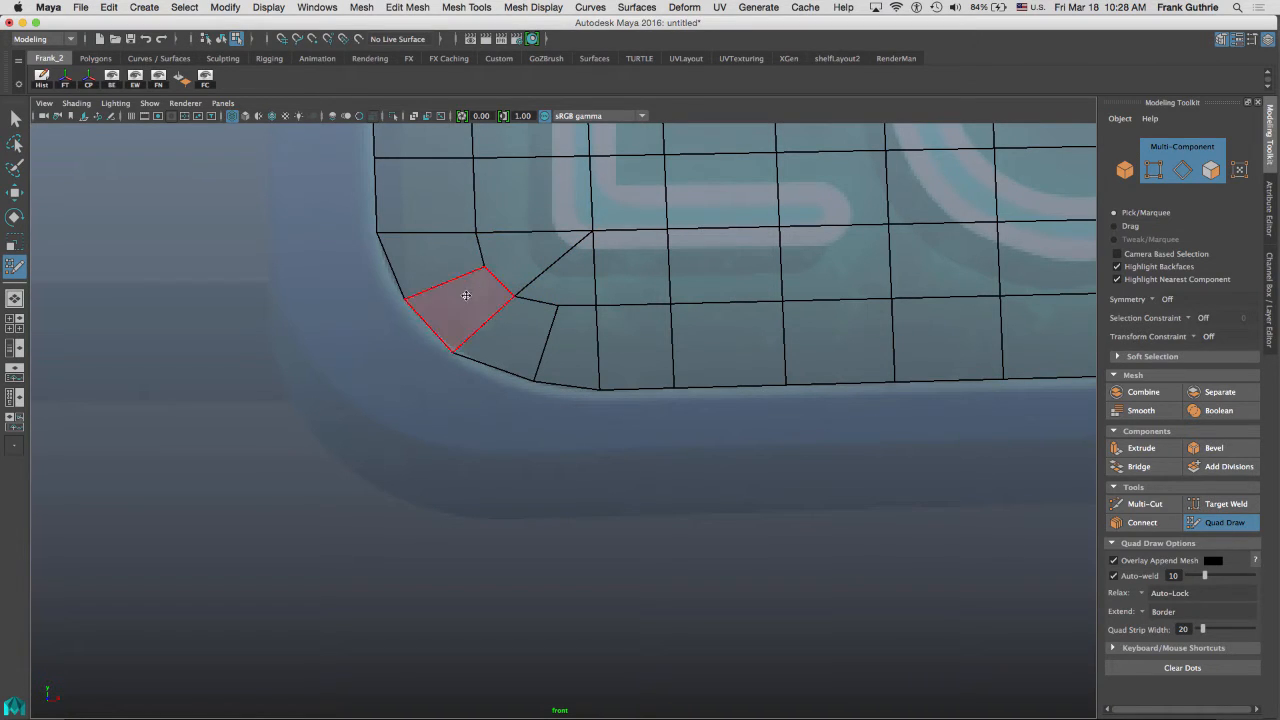
# Split the lower-left corner's large face by extending a new edge strip from its diagonal edge and repositioning its vertices.
pyautogui.press('3')
pyautogui.keyDown('alt'); pyautogui.moveTo(509, 329); pyautogui.dragTo(560, 257, button='right'); pyautogui.keyUp('alt')
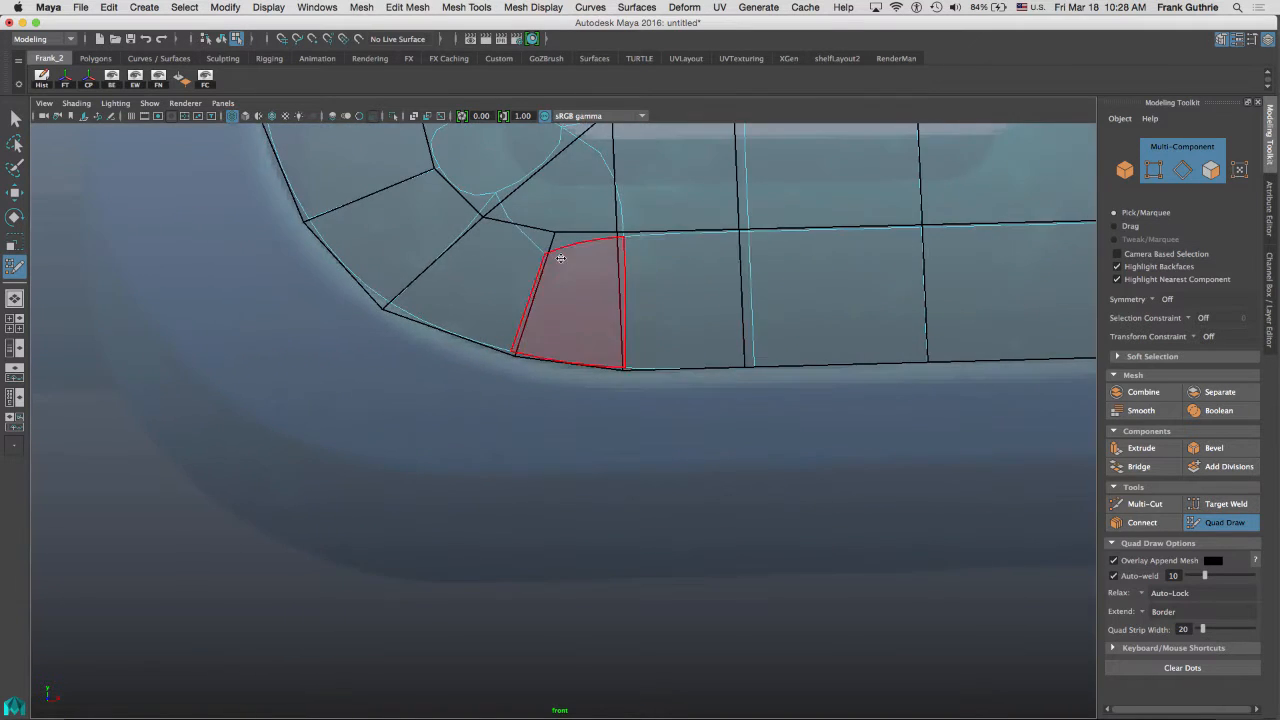
pyautogui.keyDown('alt'); pyautogui.moveTo(560, 257); pyautogui.dragTo(615, 387, button='middle'); pyautogui.keyUp('alt')
pyautogui.keyDown('alt'); pyautogui.moveTo(457, 335); pyautogui.dragTo(586, 271, button='right'); pyautogui.keyUp('alt')
pyautogui.keyDown('alt'); pyautogui.moveTo(586, 271); pyautogui.dragTo(597, 344, button='middle'); pyautogui.keyUp('alt')
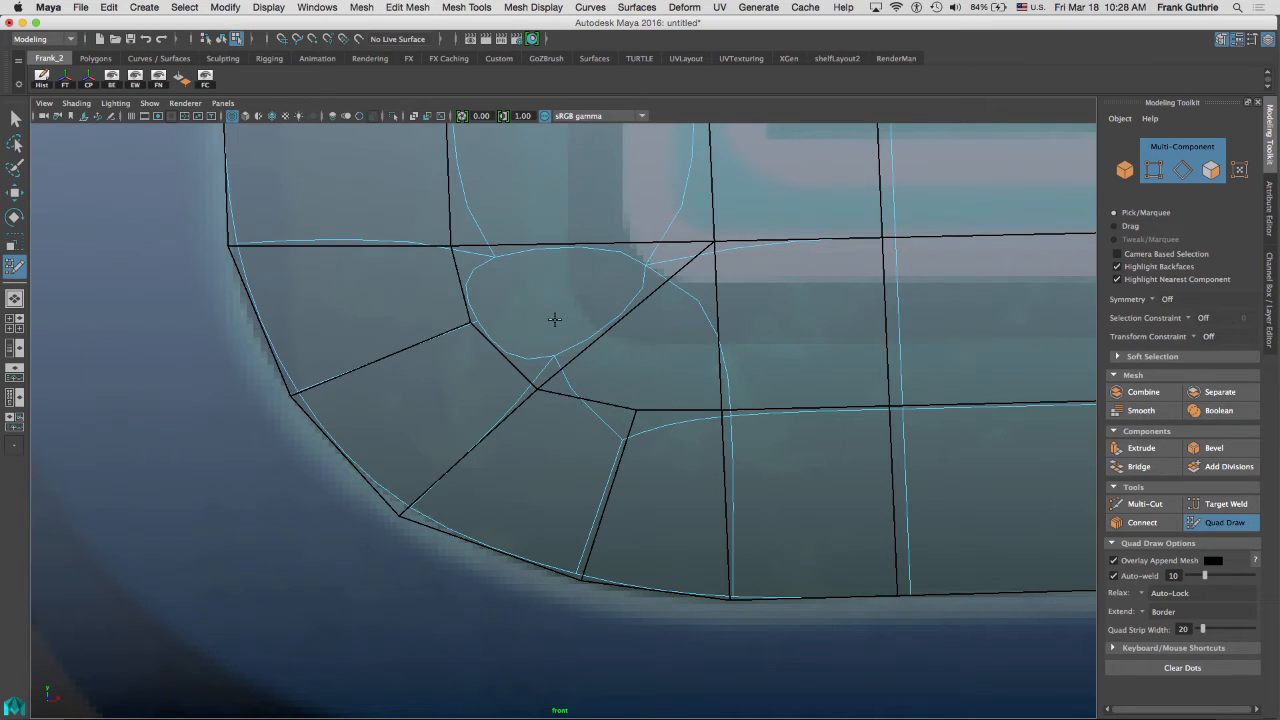
pyautogui.press('1')
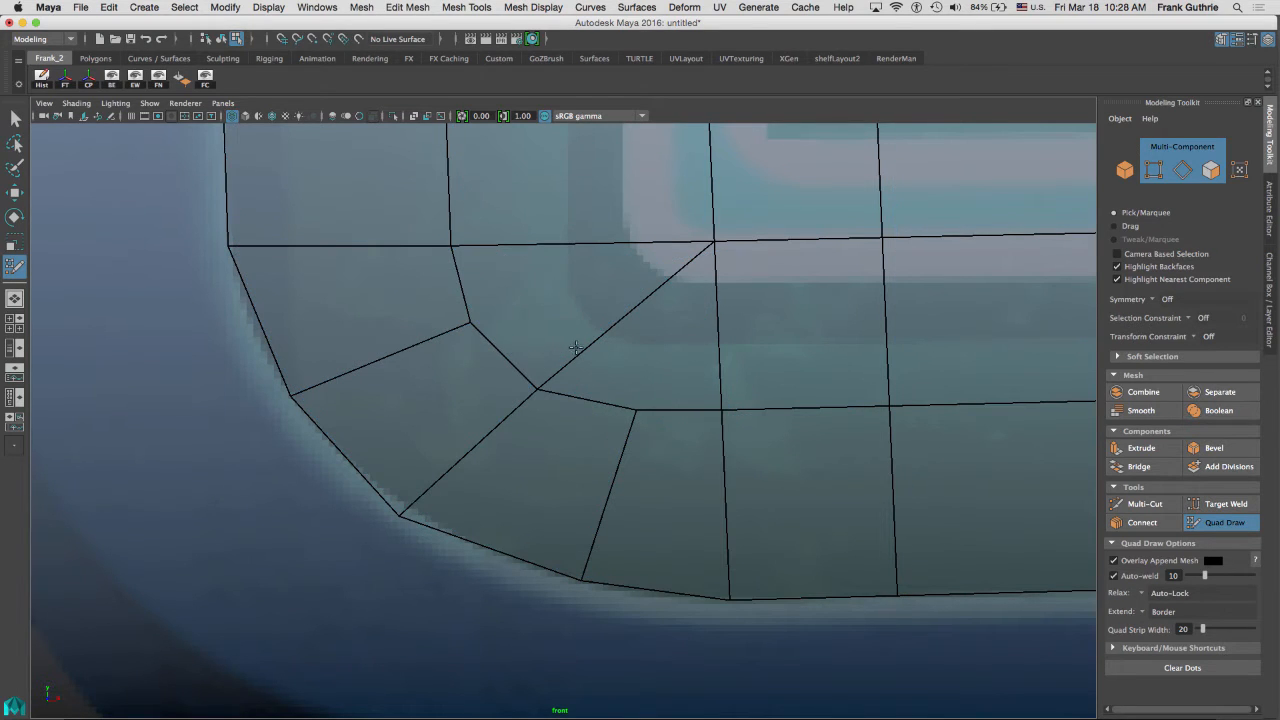
pyautogui.keyDown('shift'); pyautogui.moveTo(577, 347); pyautogui.dragTo(559, 371); pyautogui.keyUp('shift')
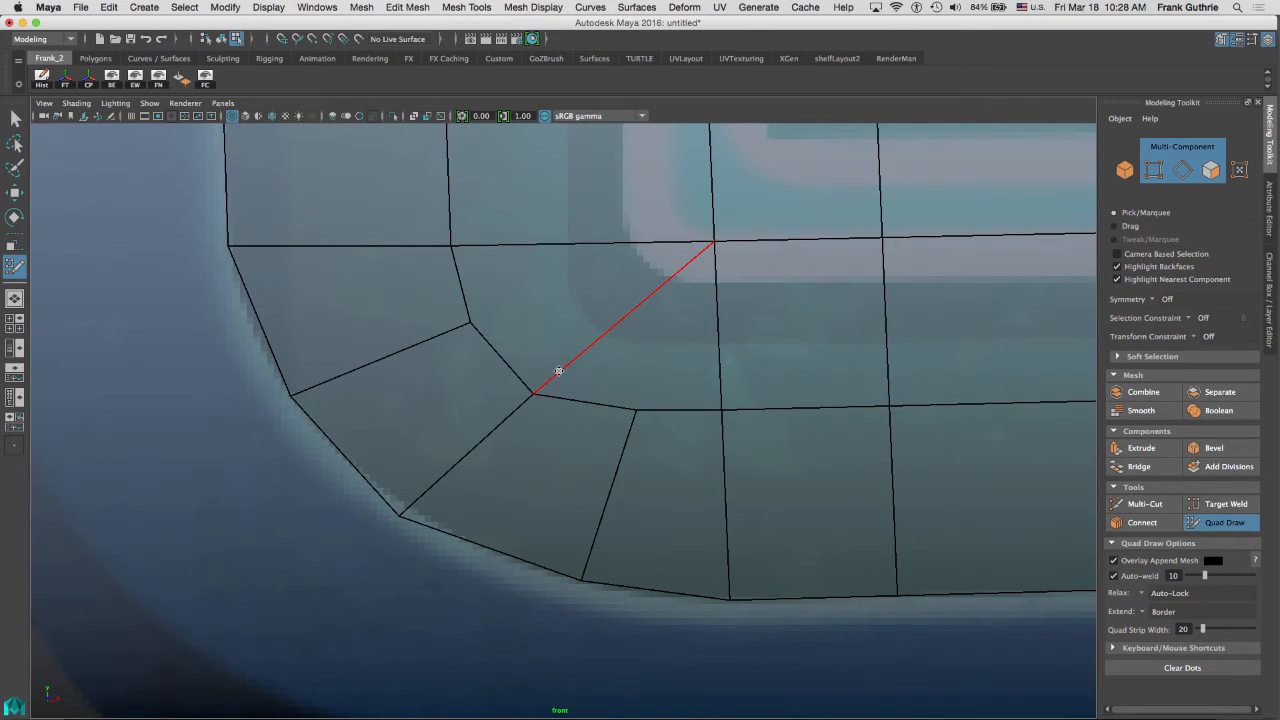
pyautogui.press('Tab')
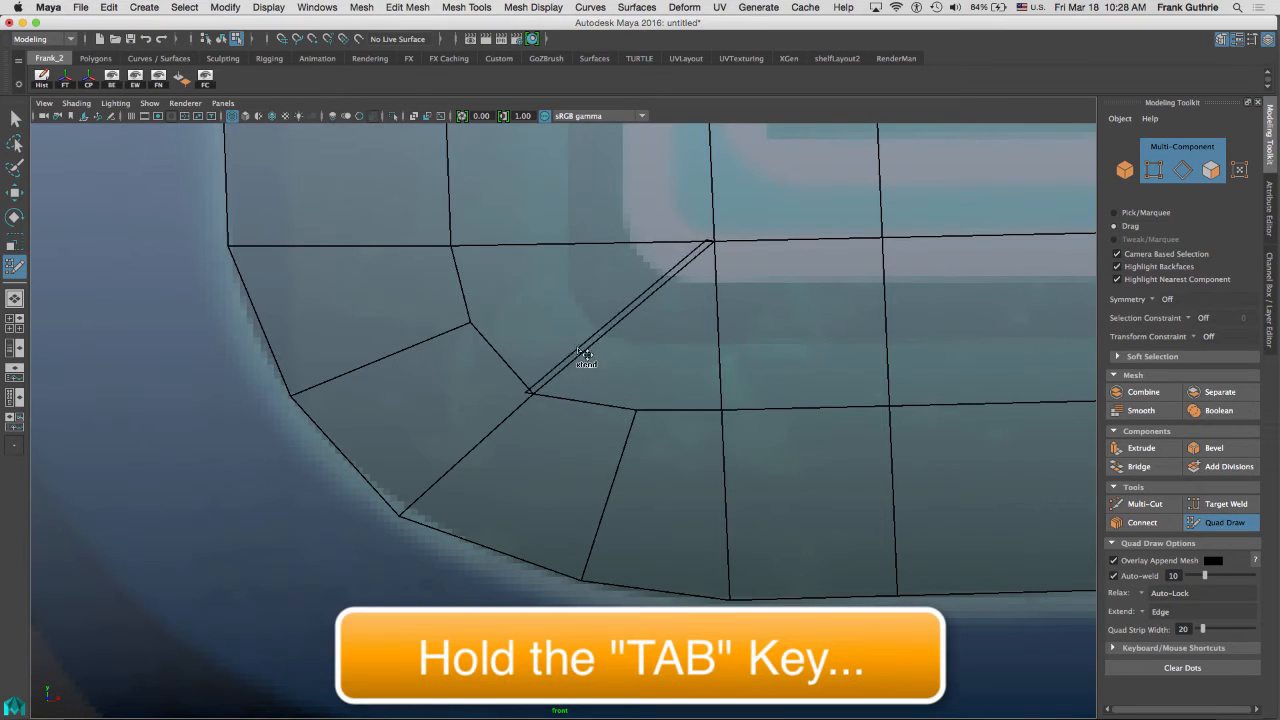
pyautogui.moveTo(582, 352); pyautogui.dragTo(555, 341)
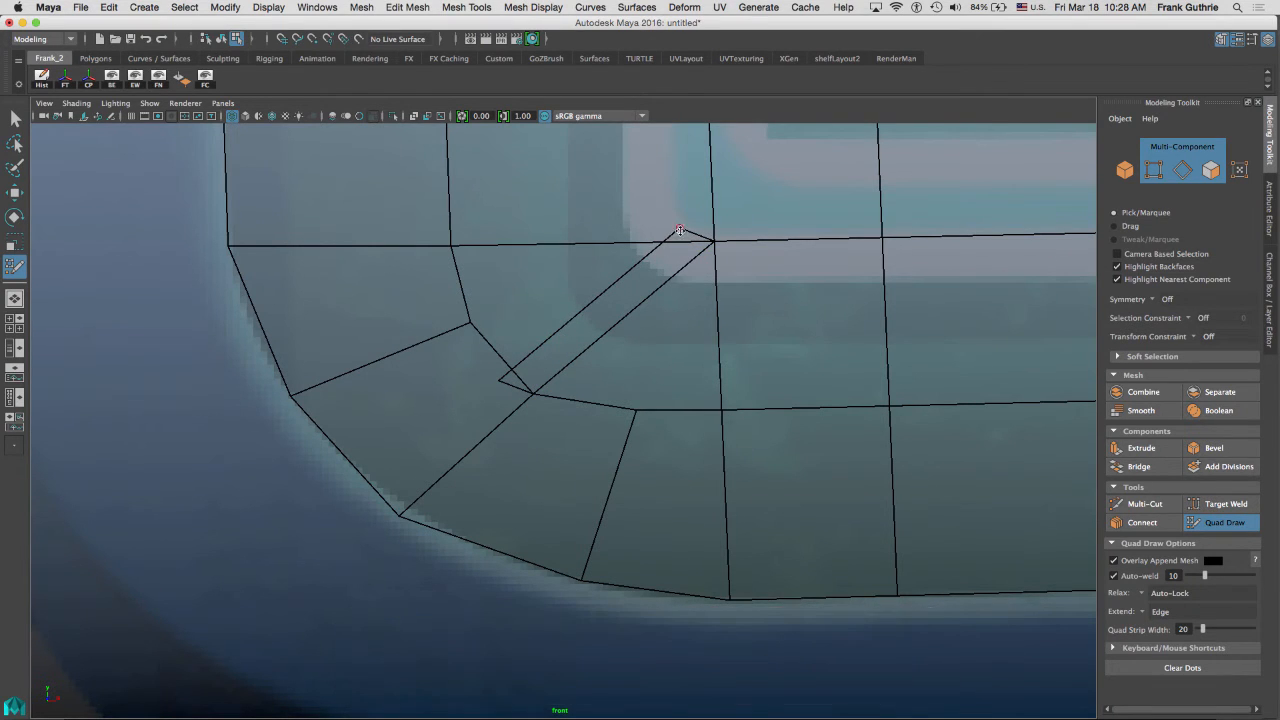
pyautogui.moveTo(679, 229); pyautogui.dragTo(454, 251)
pyautogui.moveTo(494, 374)
pyautogui.keyDown('shift'); pyautogui.mouseDown()
pyautogui.moveTo(494, 349)
pyautogui.moveTo(476, 412)
pyautogui.moveTo(475, 364)
pyautogui.moveTo(449, 352)
pyautogui.moveTo(474, 371)
pyautogui.moveTo(499, 339)
pyautogui.mouseUp(); pyautogui.keyUp('shift')
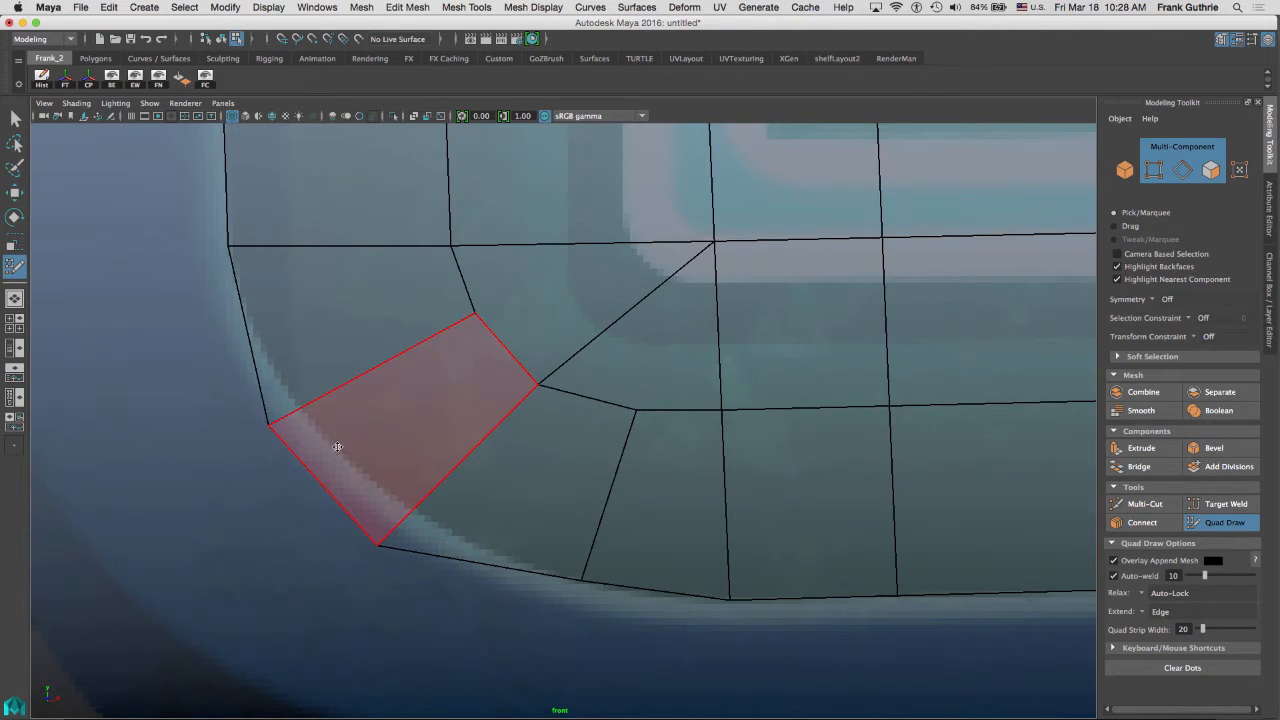
pyautogui.moveTo(304, 476); pyautogui.dragTo(334, 443)
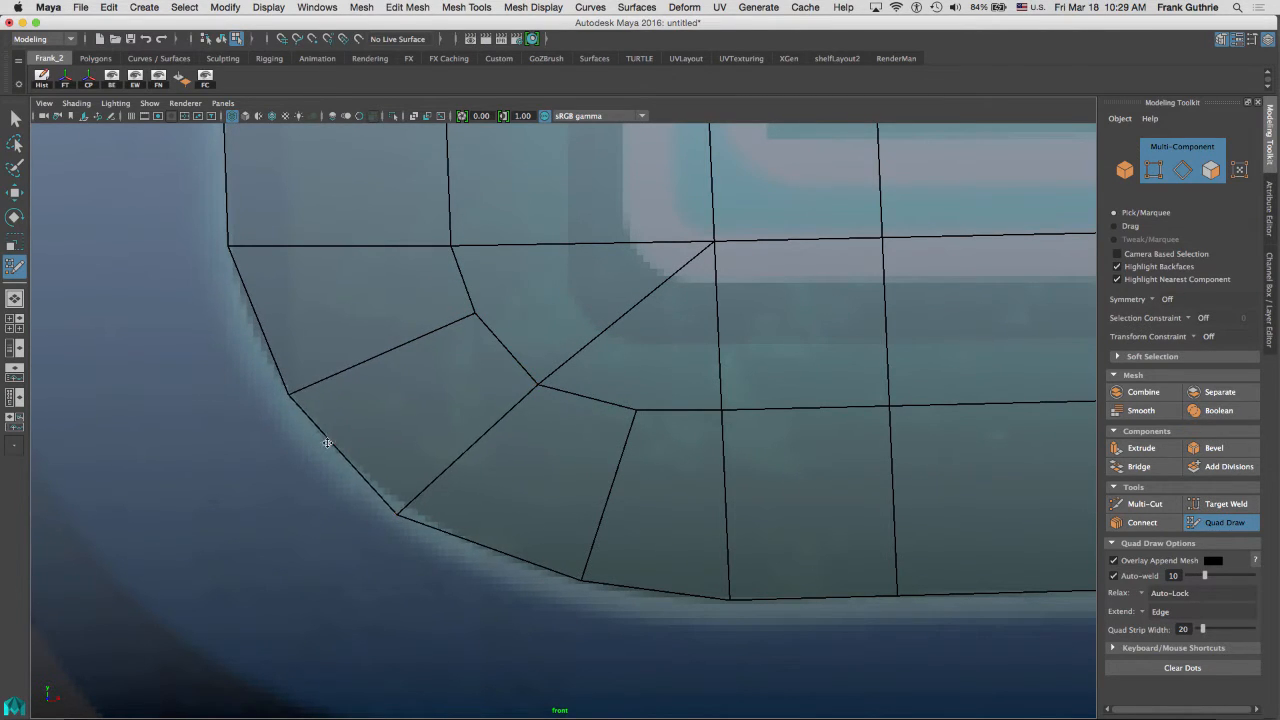
# With the smoothed cage preview on, nudge the lower-left corner's border vertices to follow the rounded frame edge.
pyautogui.press('2')
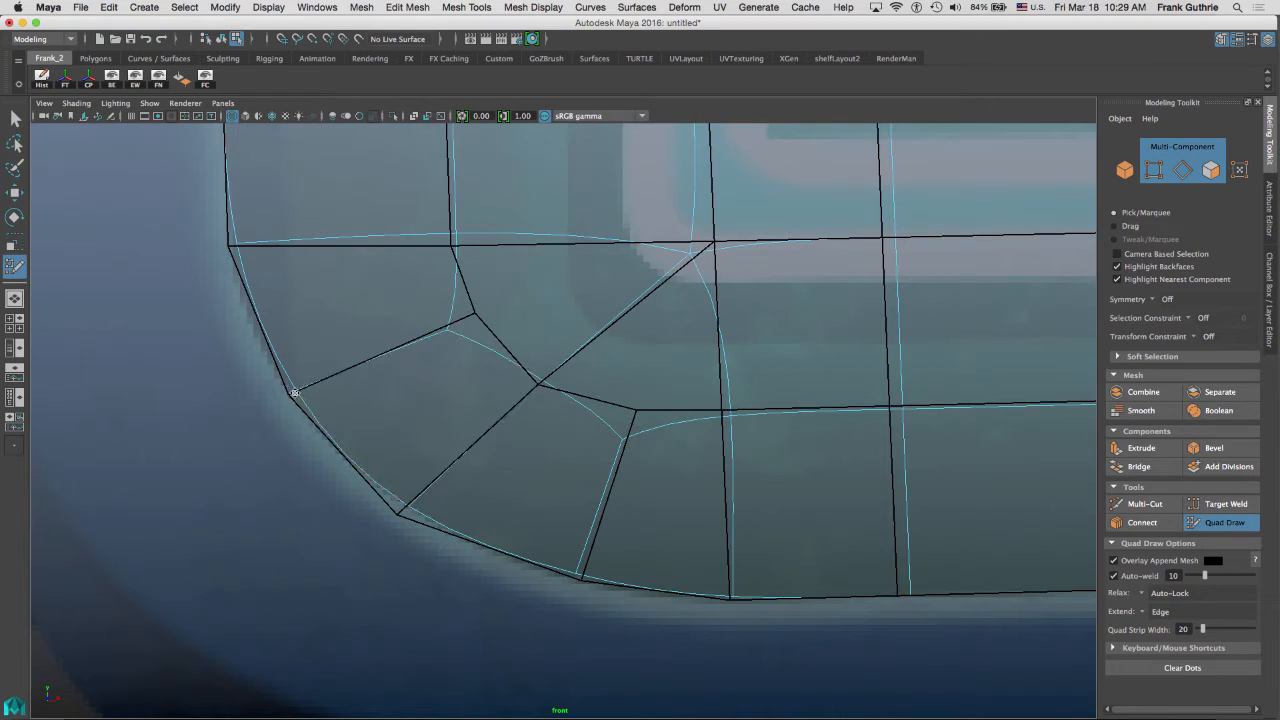
pyautogui.moveTo(294, 392); pyautogui.dragTo(280, 400)
pyautogui.moveTo(229, 244); pyautogui.dragTo(221, 258)
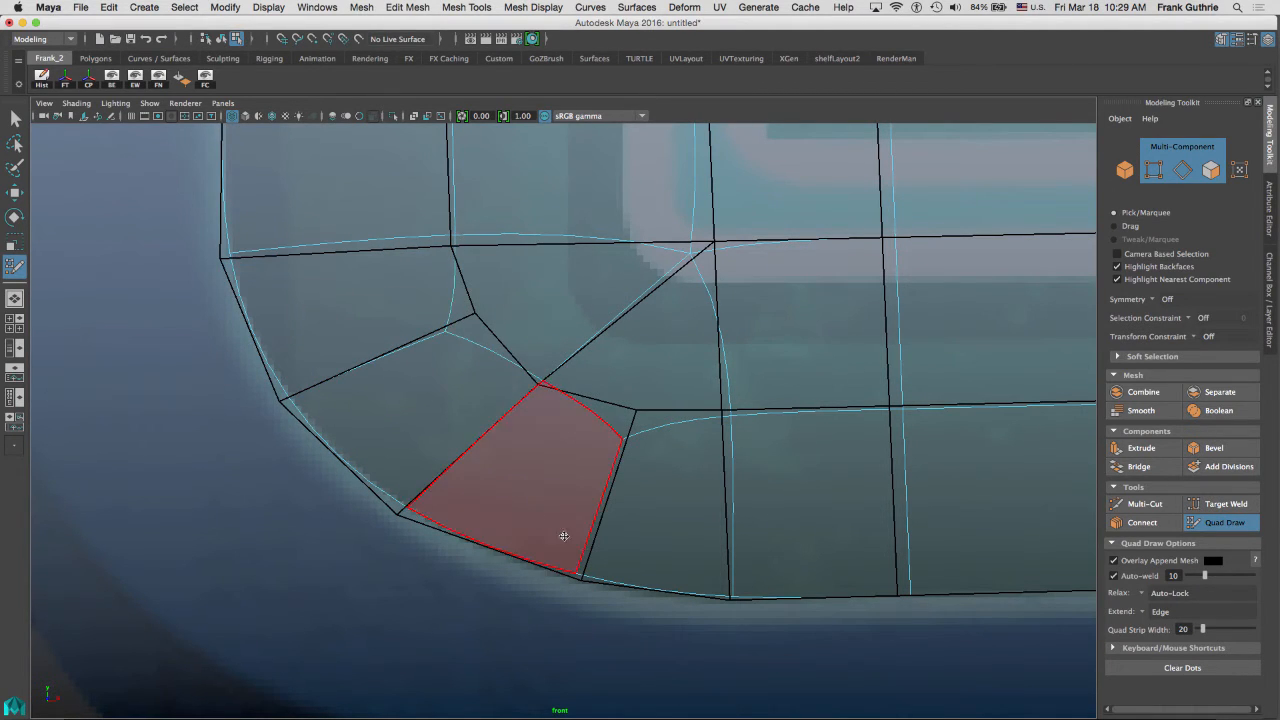
pyautogui.moveTo(576, 577); pyautogui.dragTo(585, 590)
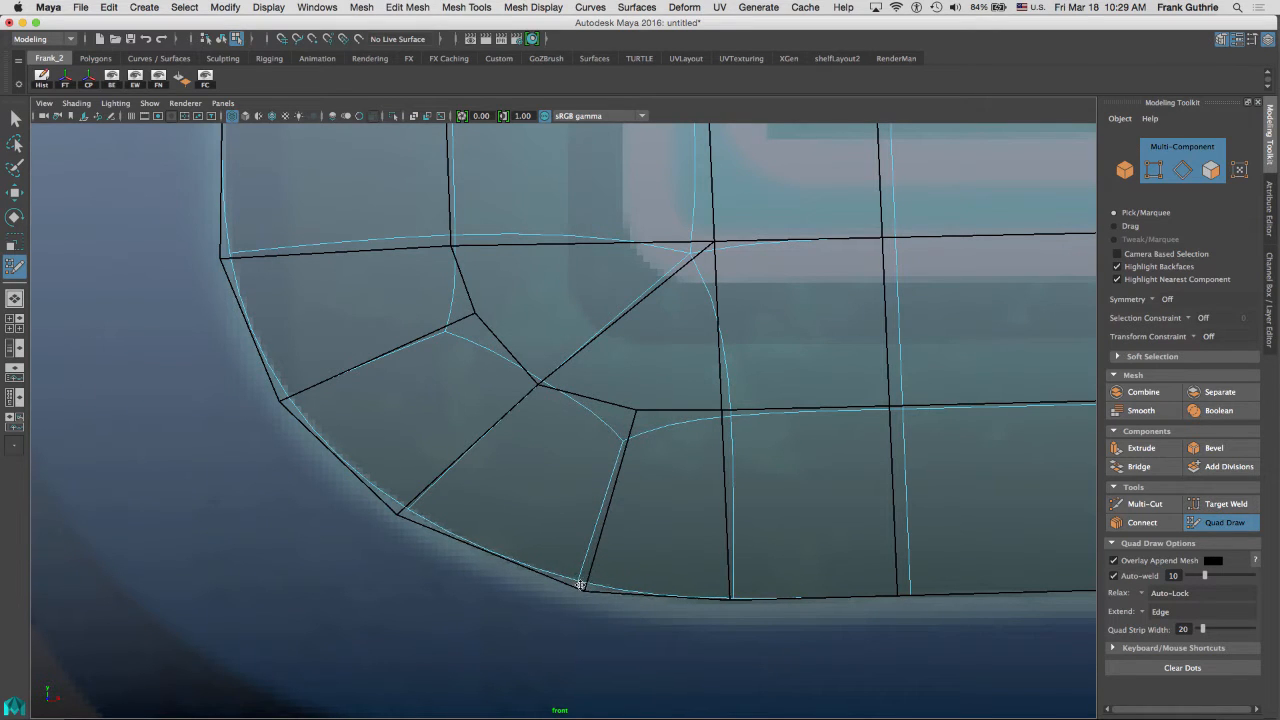
pyautogui.moveTo(734, 598); pyautogui.dragTo(729, 602)
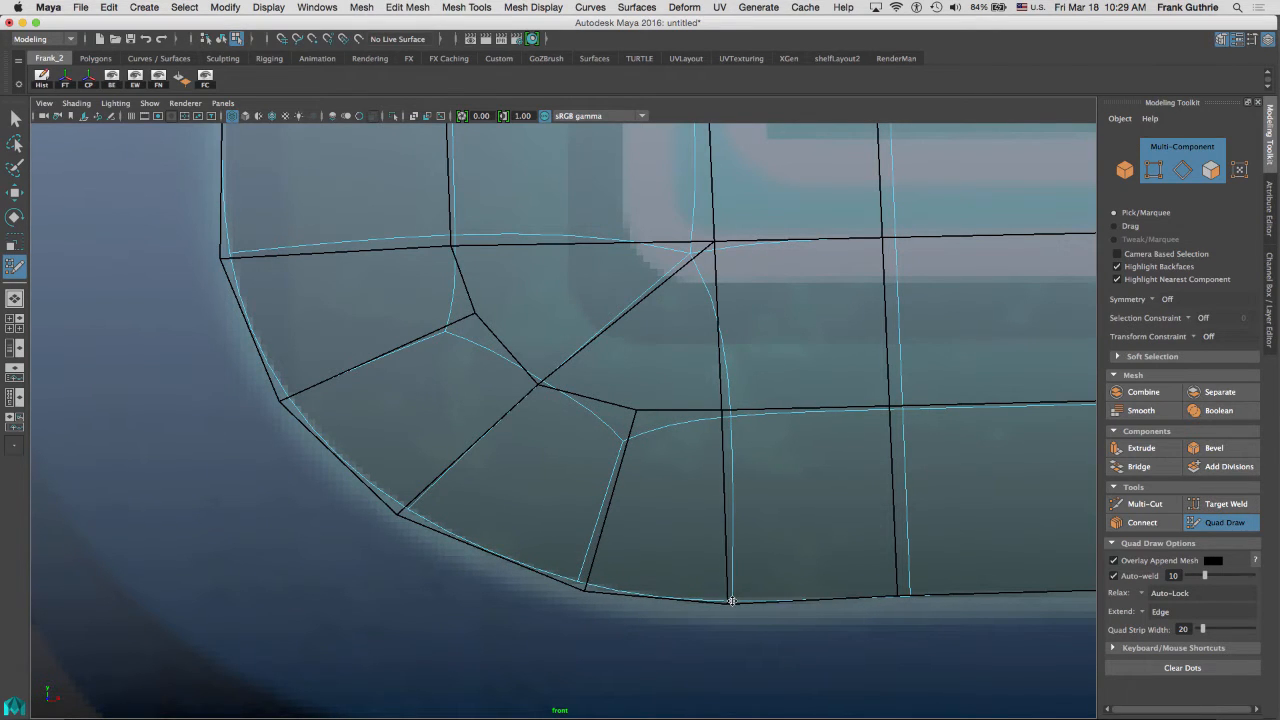
pyautogui.keyDown('alt'); pyautogui.moveTo(600, 296); pyautogui.dragTo(603, 323, button='middle'); pyautogui.keyUp('alt')
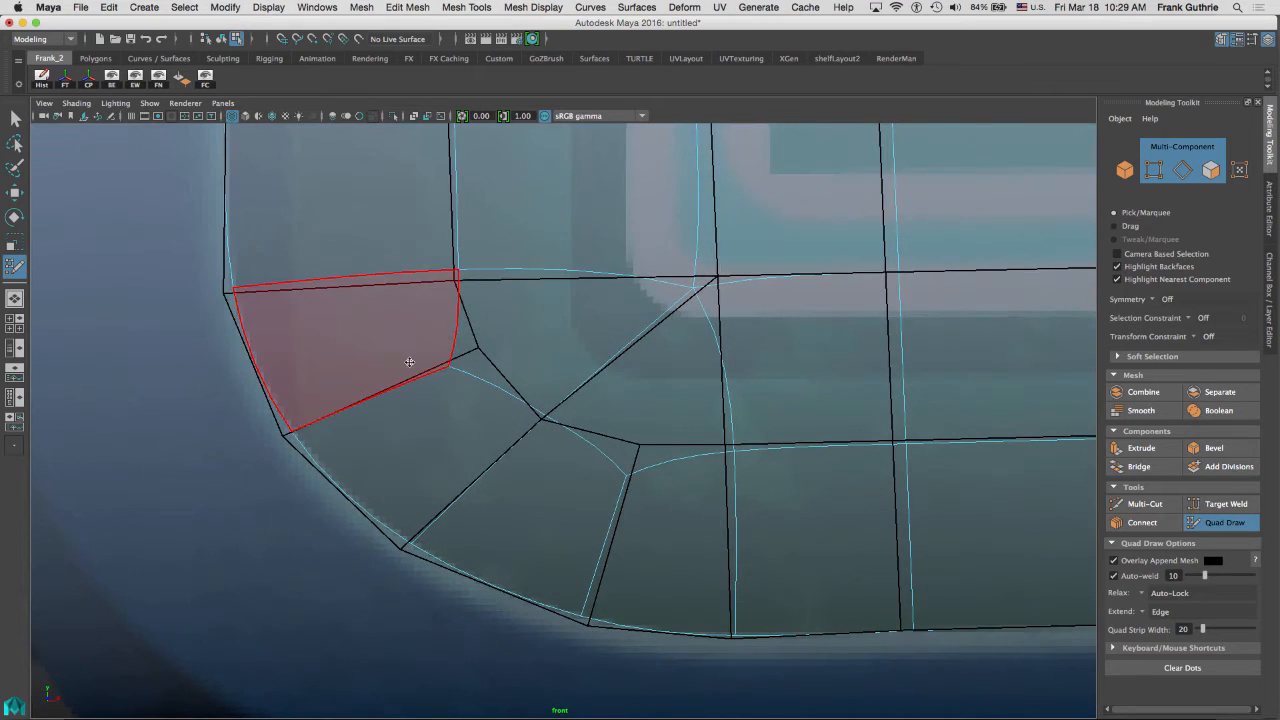
pyautogui.press('1')
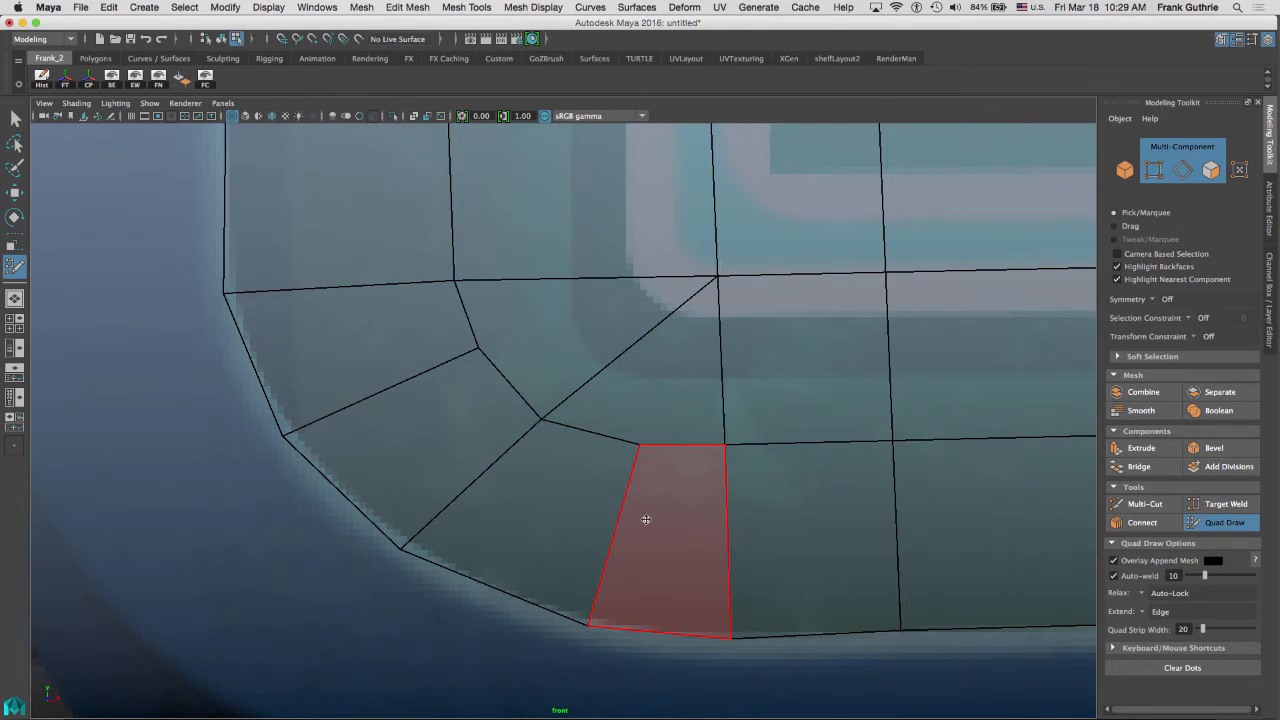
# Delete the two uneven faces in the panel's upper-left corner.
pyautogui.keyDown('alt'); pyautogui.moveTo(551, 263); pyautogui.dragTo(580, 572, button='middle'); pyautogui.keyUp('alt')
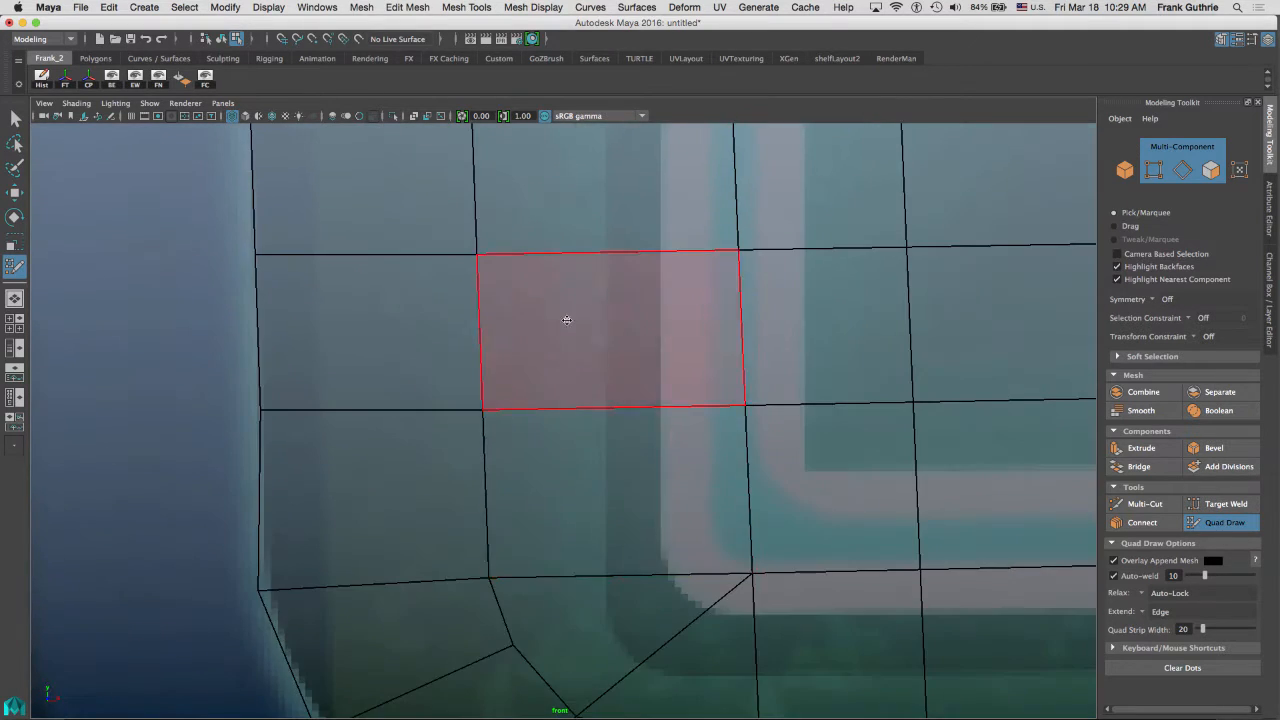
pyautogui.keyDown('alt'); pyautogui.moveTo(566, 317); pyautogui.dragTo(604, 559, button='middle'); pyautogui.keyUp('alt')
pyautogui.keyDown('alt'); pyautogui.moveTo(464, 244); pyautogui.dragTo(480, 468, button='middle'); pyautogui.keyUp('alt')
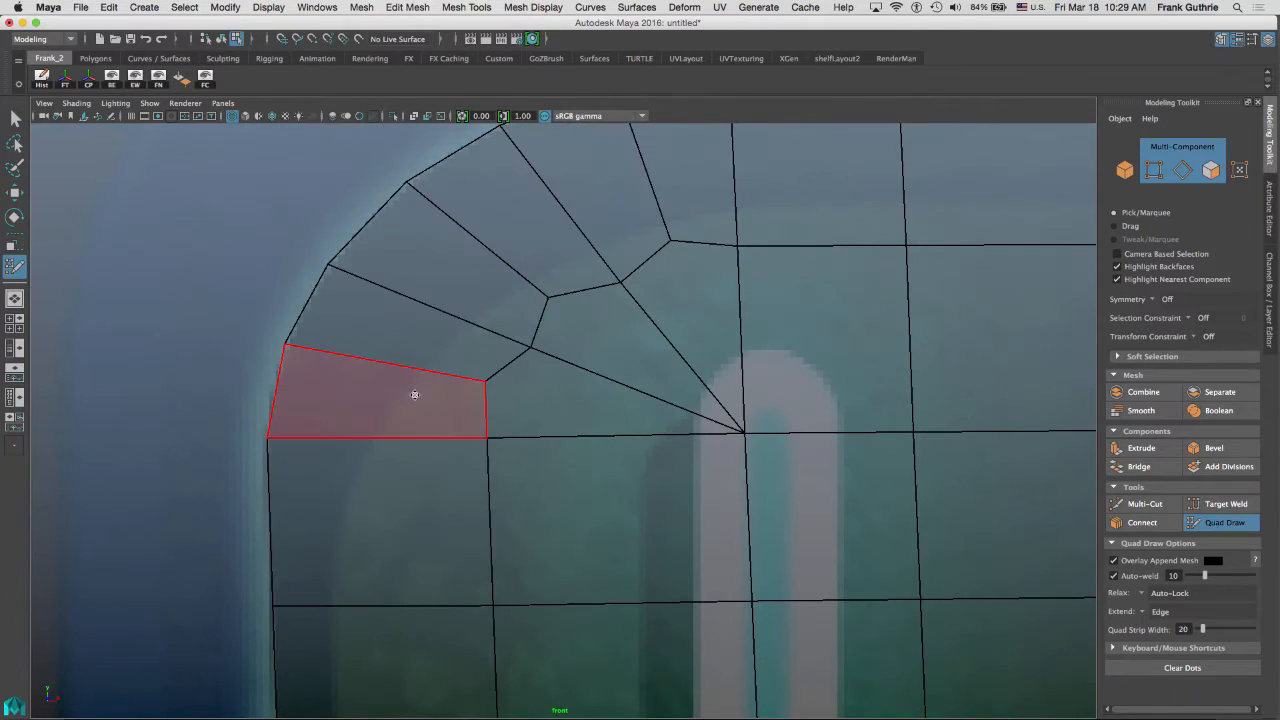
pyautogui.keyDown('alt'); pyautogui.moveTo(674, 183); pyautogui.dragTo(644, 212, button='middle'); pyautogui.keyUp('alt')
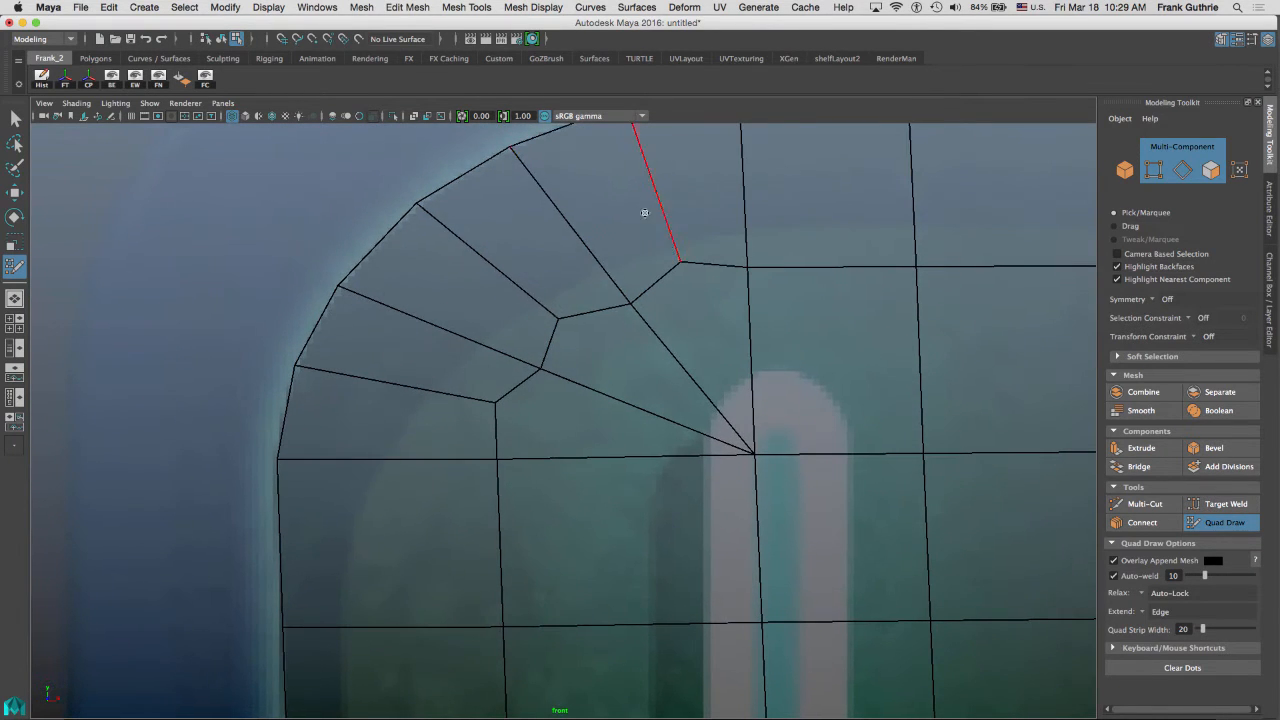
pyautogui.keyDown('ctrl'); pyautogui.keyDown('shift'); pyautogui.click(445, 286); pyautogui.keyUp('shift'); pyautogui.keyUp('ctrl')
pyautogui.keyDown('ctrl'); pyautogui.keyDown('shift'); pyautogui.click(523, 251); pyautogui.keyUp('shift'); pyautogui.keyUp('ctrl')
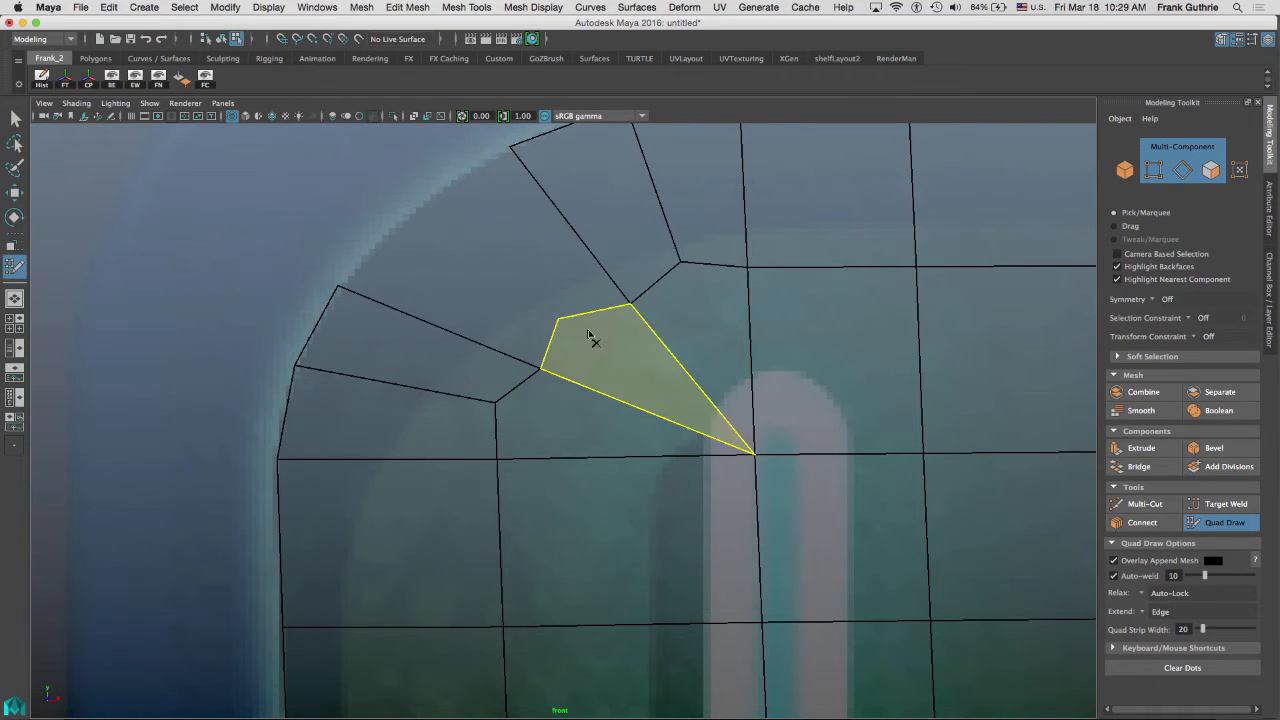
pyautogui.keyDown('ctrl'); pyautogui.keyDown('shift'); pyautogui.click(590, 337); pyautogui.keyUp('shift'); pyautogui.keyUp('ctrl')
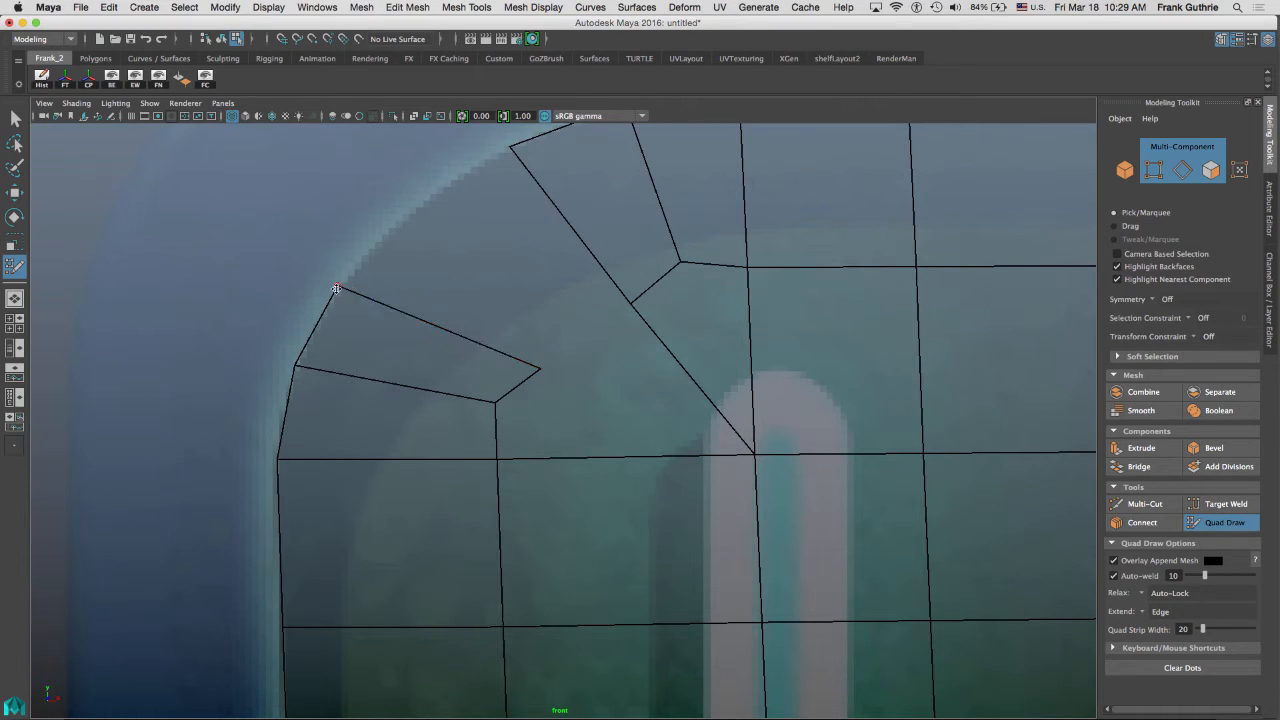
# Rebuild the upper-left corner's quads by moving and welding vertices to fill the gap along the curve.
pyautogui.moveTo(336, 289); pyautogui.dragTo(417, 211)
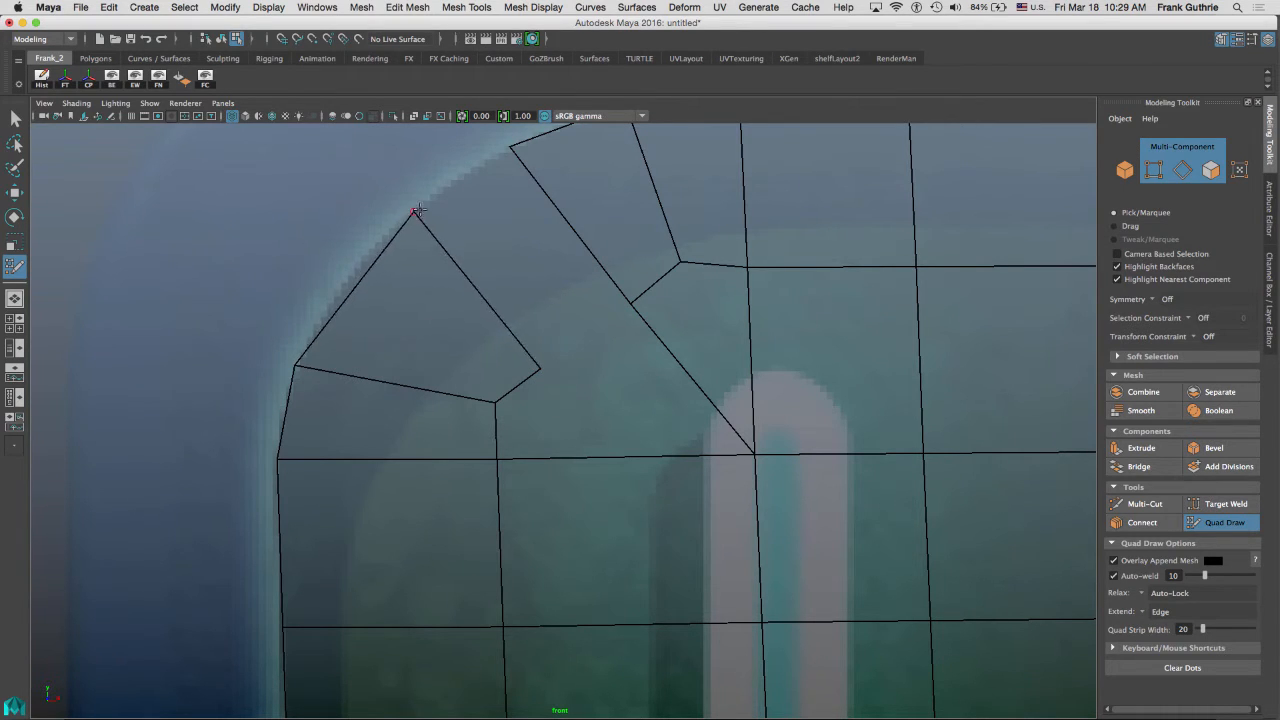
pyautogui.moveTo(511, 147); pyautogui.dragTo(416, 211)
pyautogui.moveTo(628, 307); pyautogui.dragTo(564, 308)
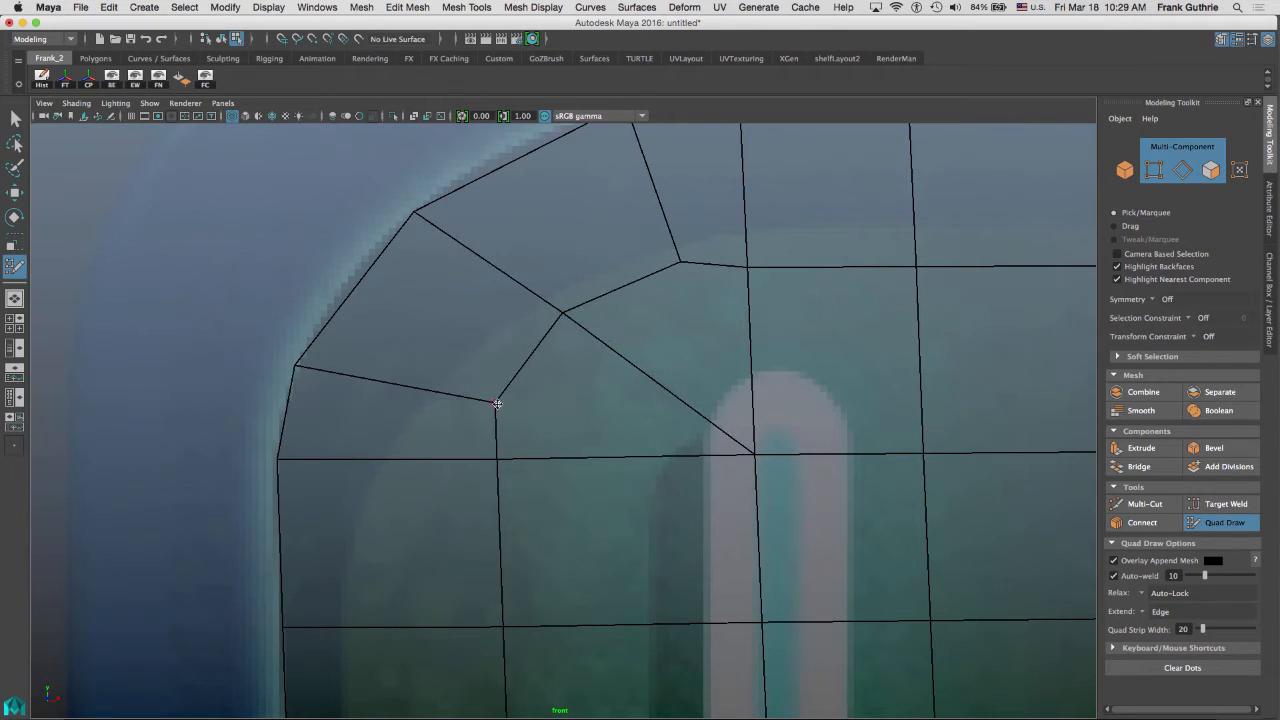
pyautogui.moveTo(496, 401); pyautogui.dragTo(515, 383)
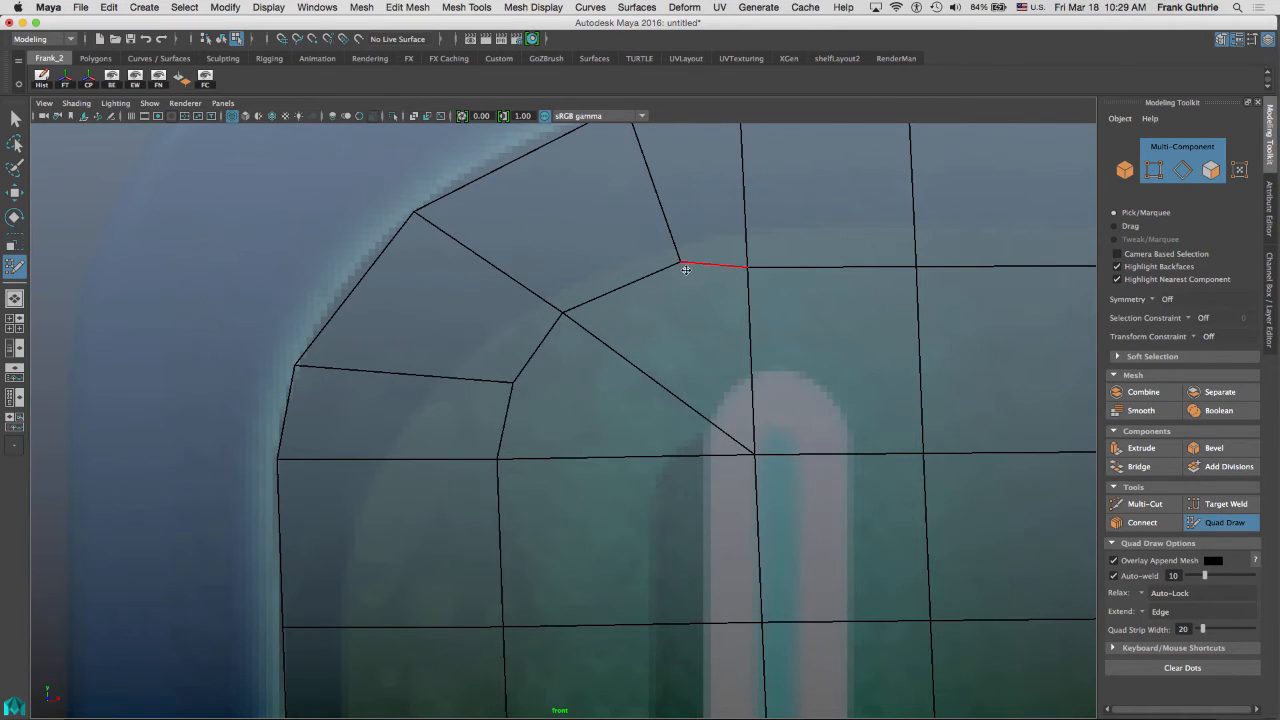
pyautogui.moveTo(686, 270); pyautogui.dragTo(652, 281)
pyautogui.keyDown('alt'); pyautogui.moveTo(618, 216); pyautogui.dragTo(636, 358, button='middle'); pyautogui.keyUp('alt')
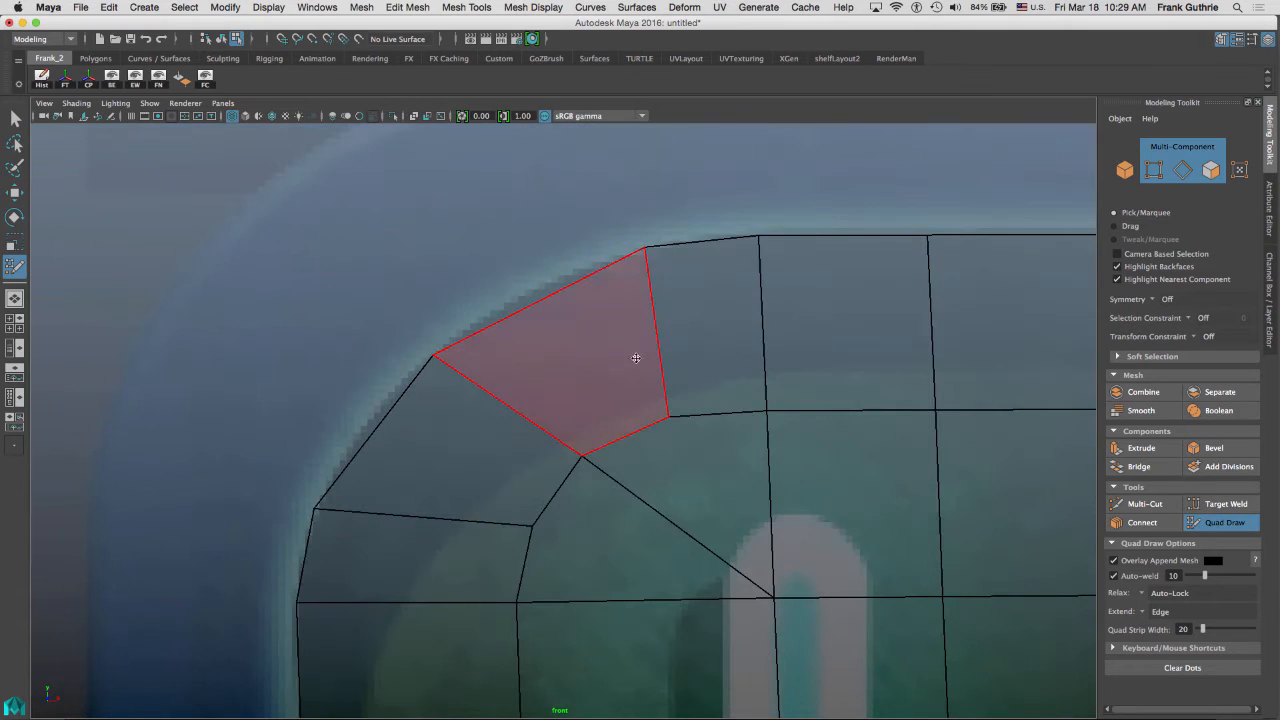
pyautogui.moveTo(646, 248); pyautogui.dragTo(589, 266)
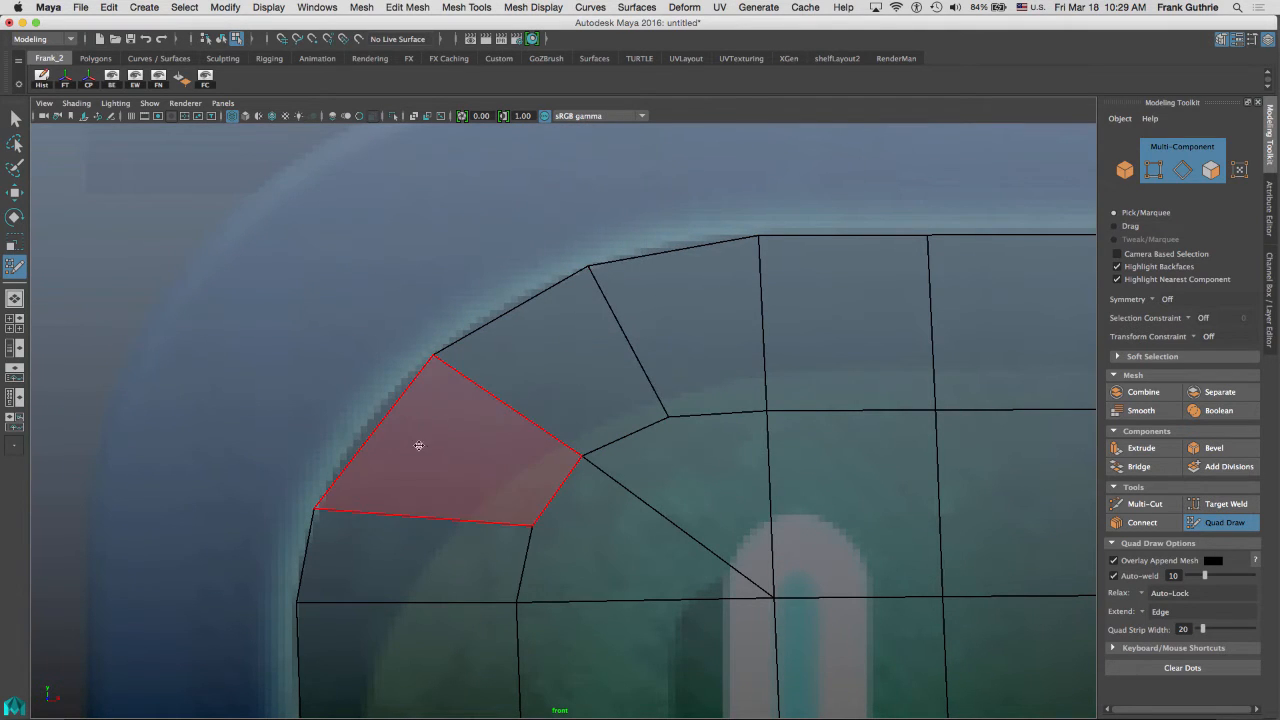
pyautogui.moveTo(315, 508); pyautogui.dragTo(335, 467)
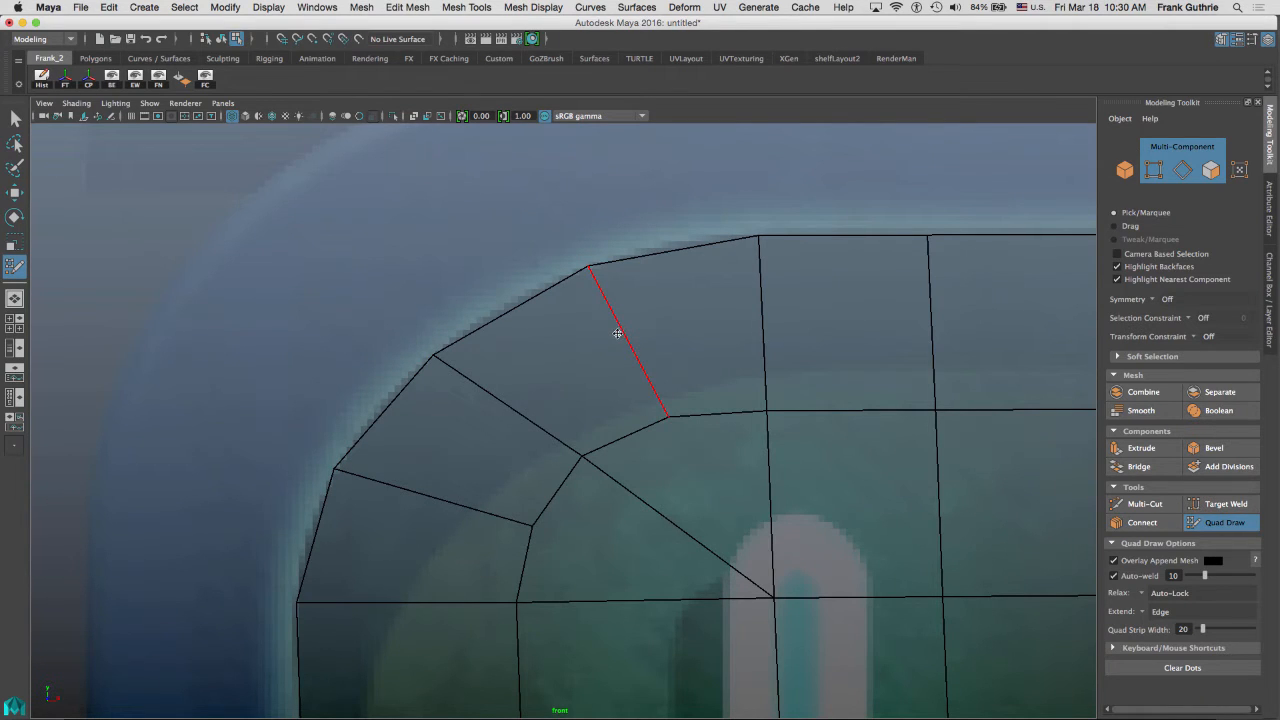
# Extend a new edge into the upper-left corner's diagonal face and align its border vertices to the smoothed curve.
pyautogui.press('3')
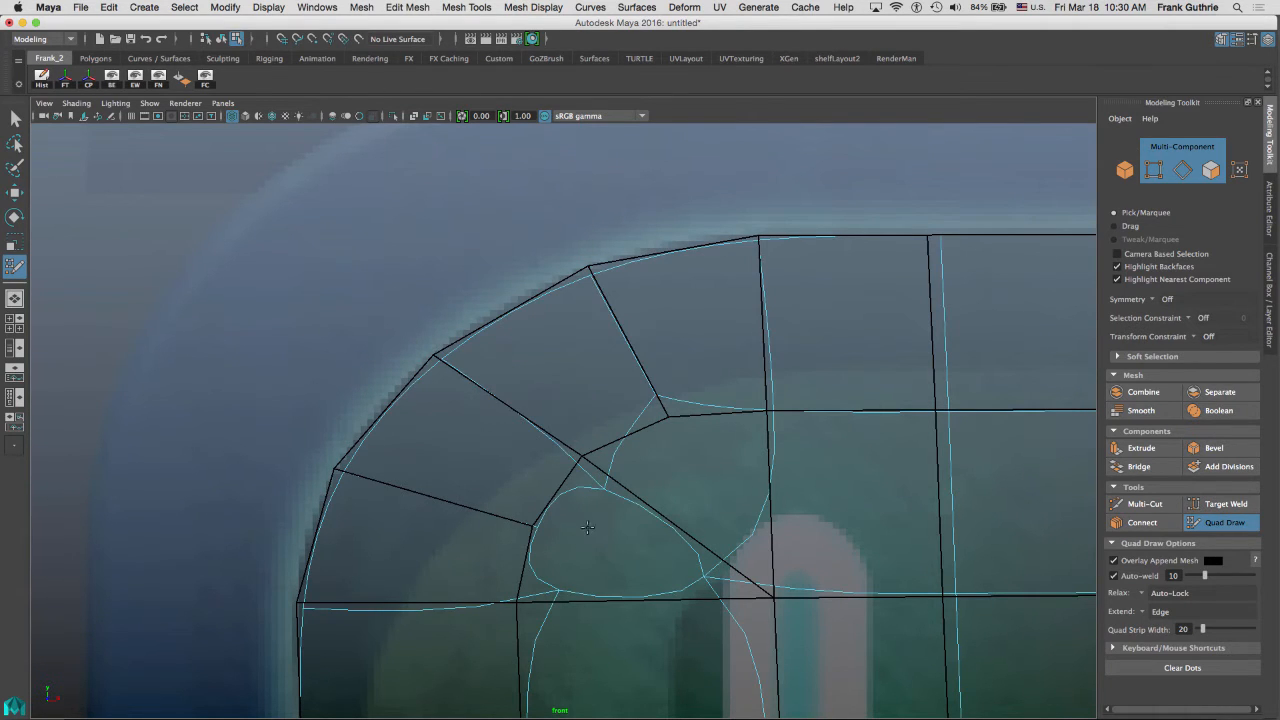
pyautogui.press('1')
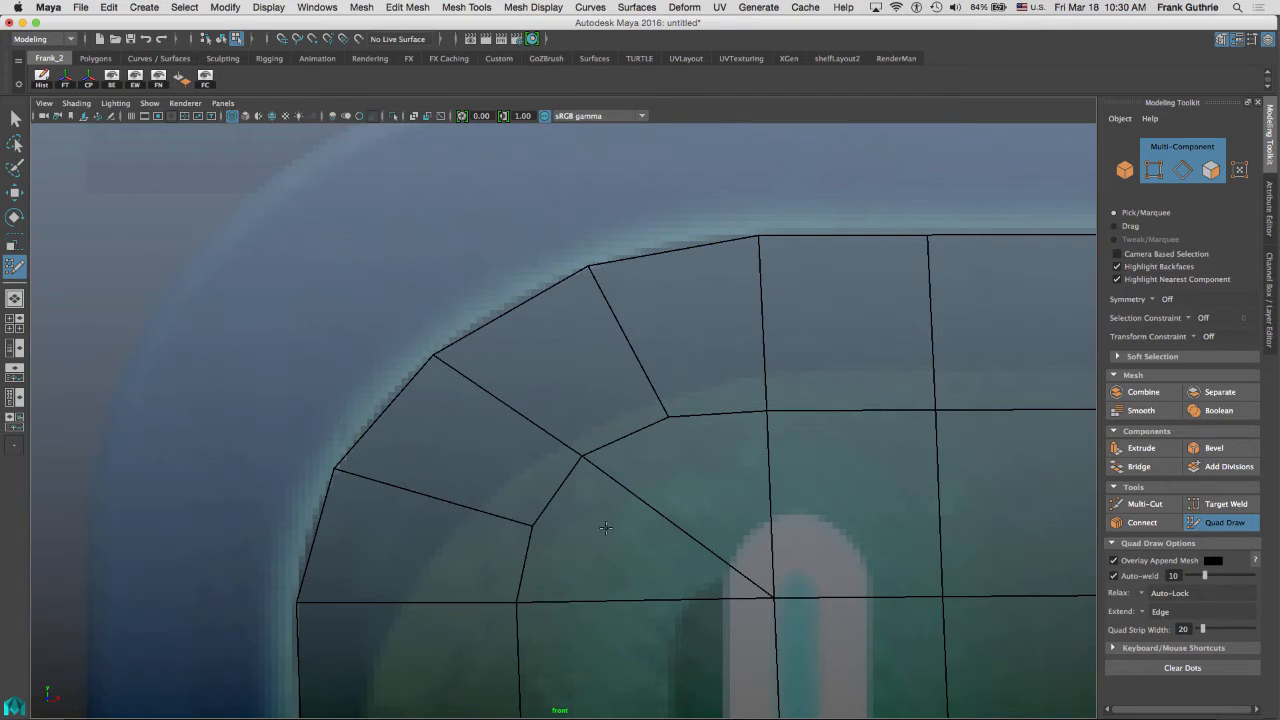
pyautogui.press('Tab')
pyautogui.moveTo(613, 607); pyautogui.dragTo(624, 526)
pyautogui.moveTo(795, 532); pyautogui.dragTo(582, 459)
pyautogui.press('2')
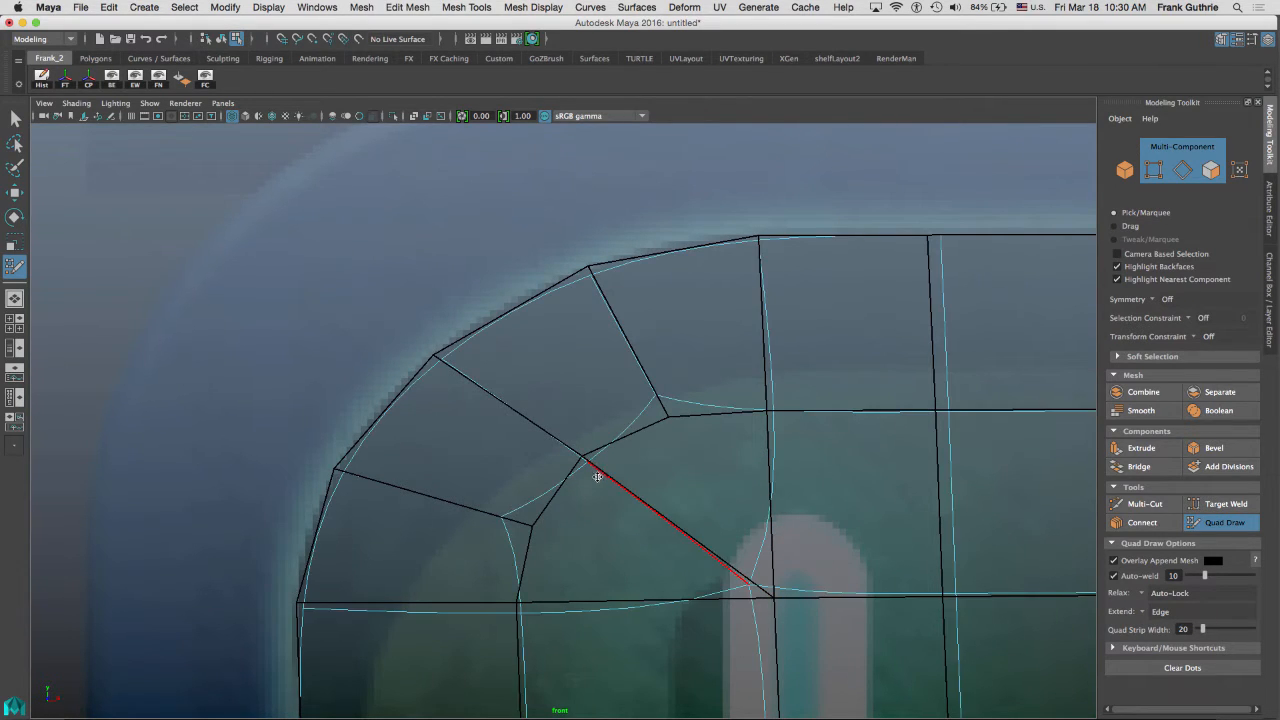
pyautogui.moveTo(343, 473); pyautogui.dragTo(324, 469)
pyautogui.moveTo(302, 610); pyautogui.dragTo(294, 599)
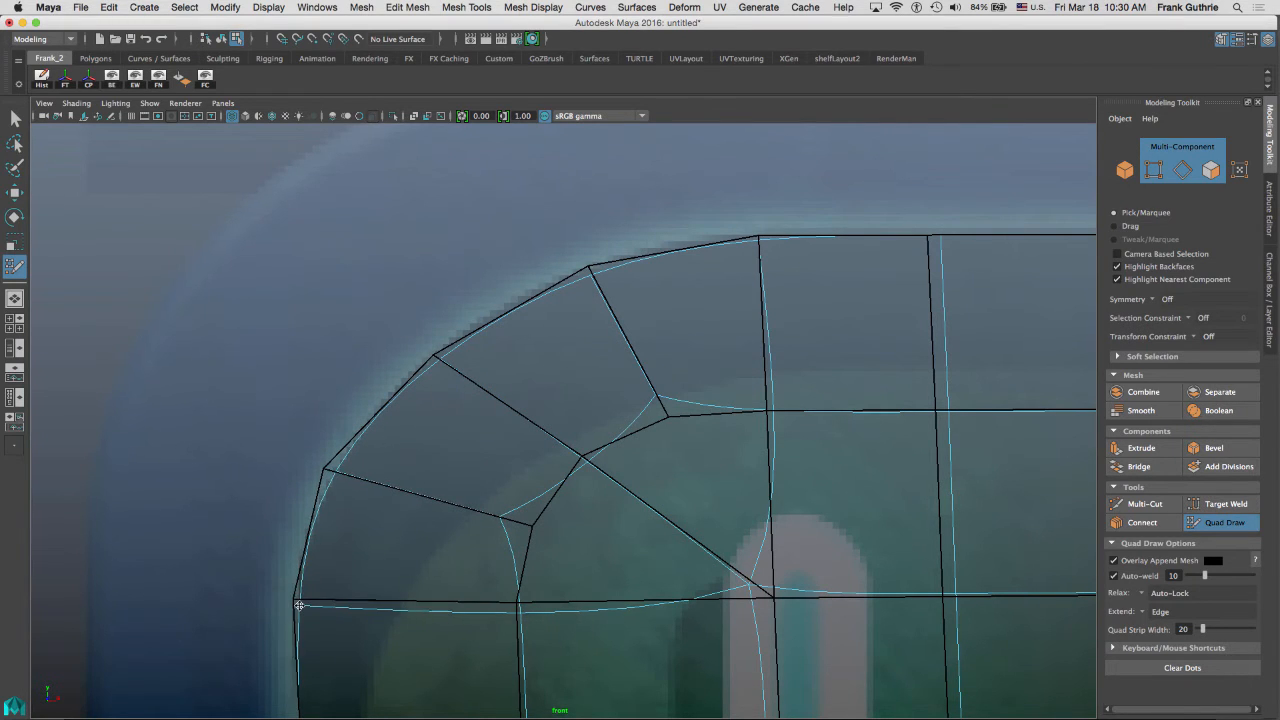
# Nudge two more border vertices of the upper-left corner onto the smoothed frame curve.
pyautogui.moveTo(438, 358); pyautogui.dragTo(427, 353)
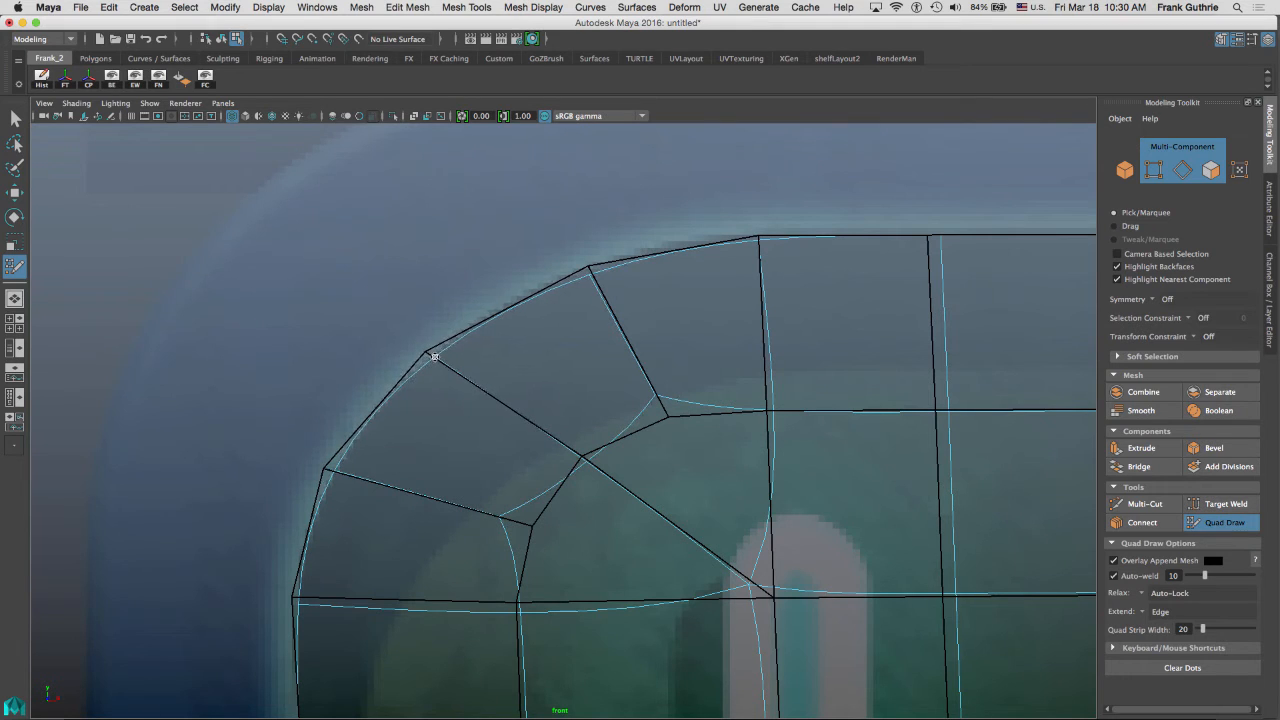
pyautogui.moveTo(590, 270); pyautogui.dragTo(588, 267)
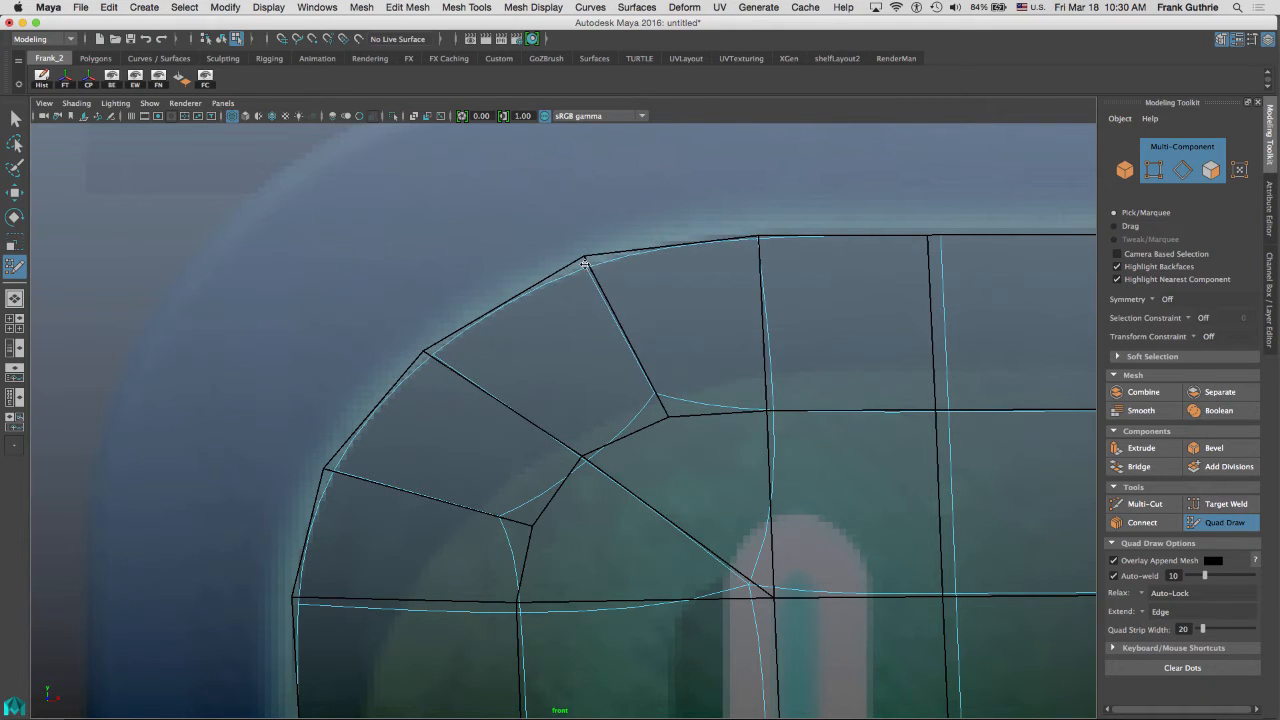
# Navigate along the panel to its right end beside the OPEN sign.
pyautogui.scroll(-5, 673, 373)
pyautogui.keyDown('alt'); pyautogui.moveTo(673, 373); pyautogui.dragTo(610, 403, button='right'); pyautogui.keyUp('alt')
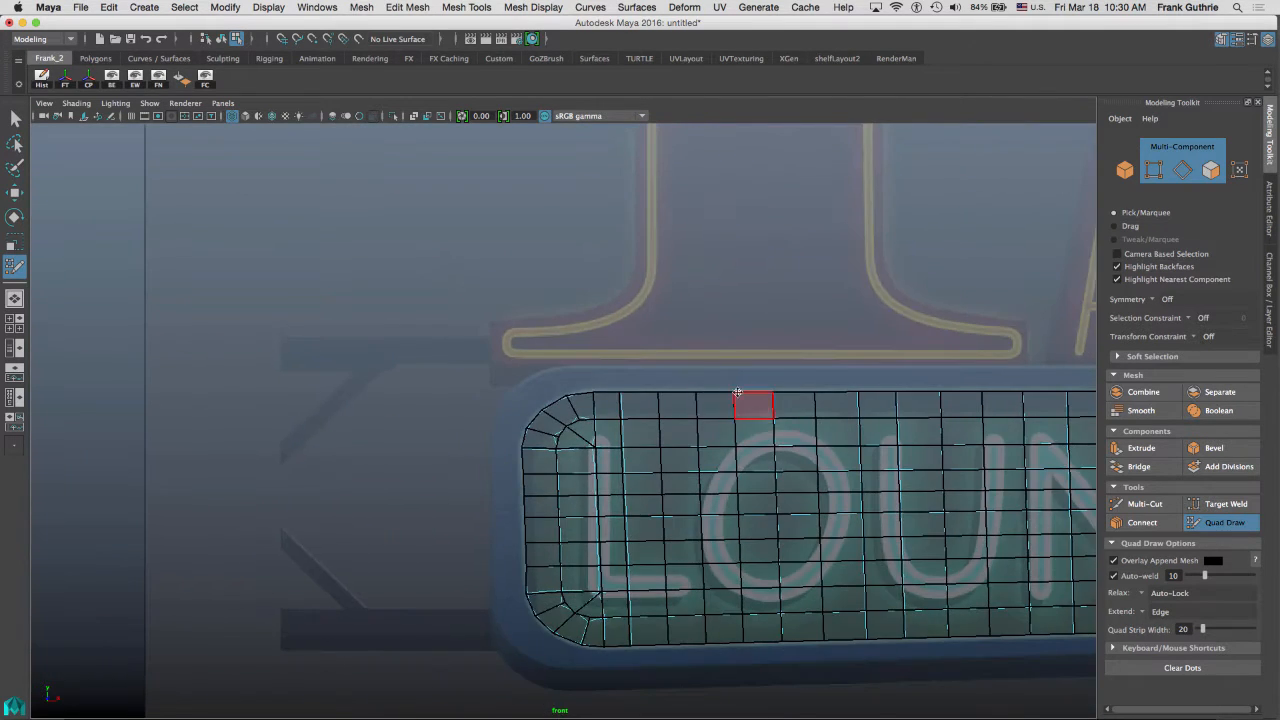
pyautogui.keyDown('alt'); pyautogui.moveTo(878, 430); pyautogui.dragTo(146, 337, button='middle'); pyautogui.keyUp('alt')
pyautogui.keyDown('alt'); pyautogui.moveTo(602, 305); pyautogui.dragTo(213, 308, button='middle'); pyautogui.keyUp('alt')
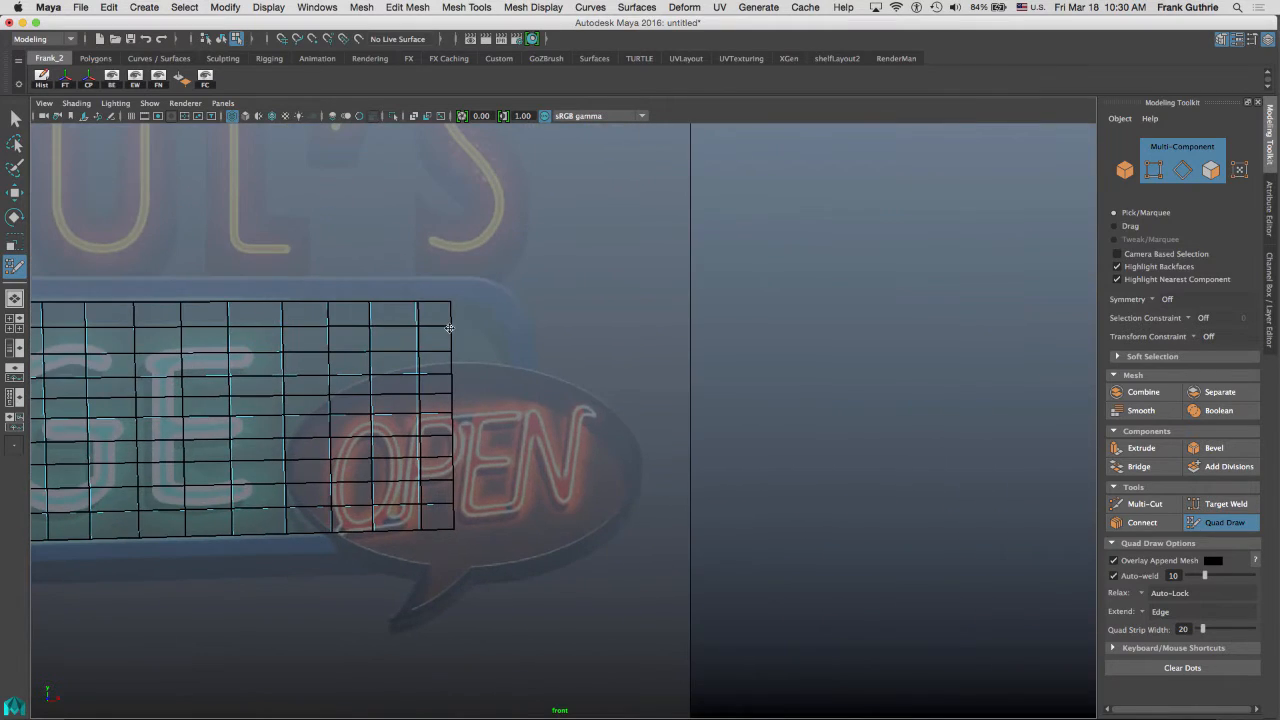
pyautogui.keyDown('alt'); pyautogui.moveTo(450, 328); pyautogui.dragTo(1060, 358, button='right'); pyautogui.keyUp('alt')
pyautogui.keyDown('alt'); pyautogui.moveTo(418, 277); pyautogui.dragTo(657, 309, button='middle'); pyautogui.keyUp('alt')
pyautogui.scroll(3, 660, 308)
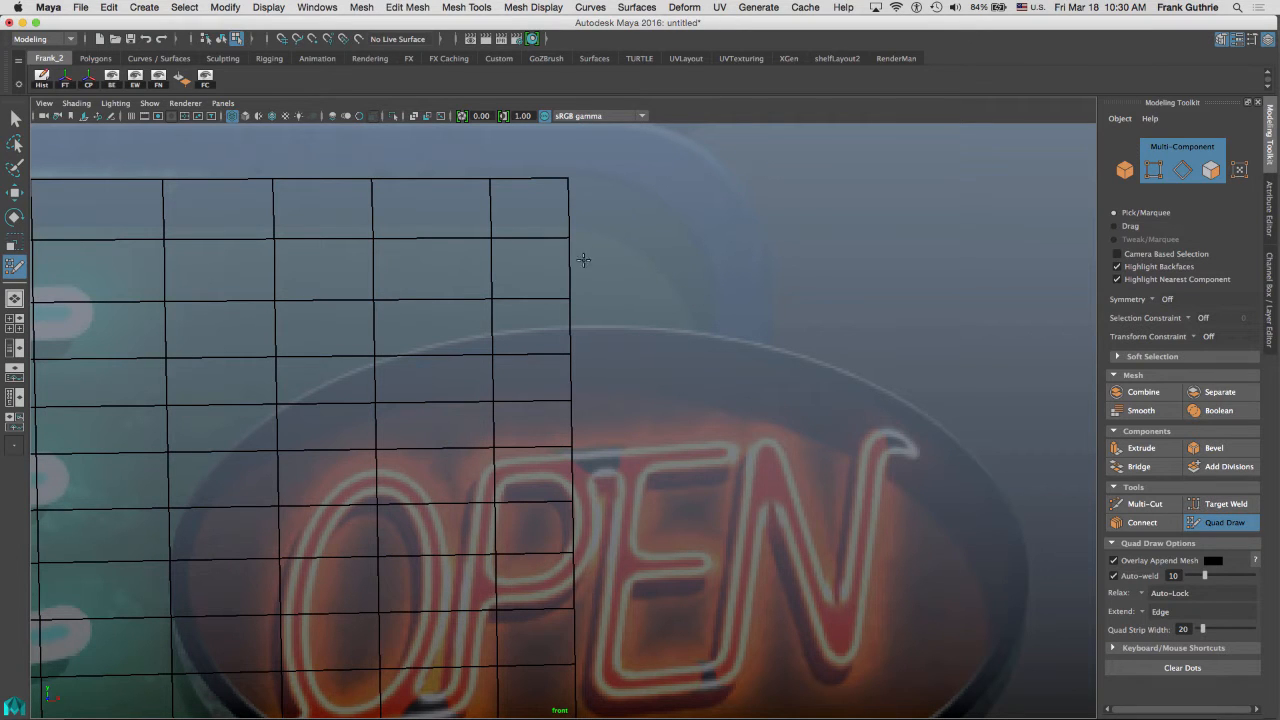
pyautogui.scroll(-8, 640, 300)
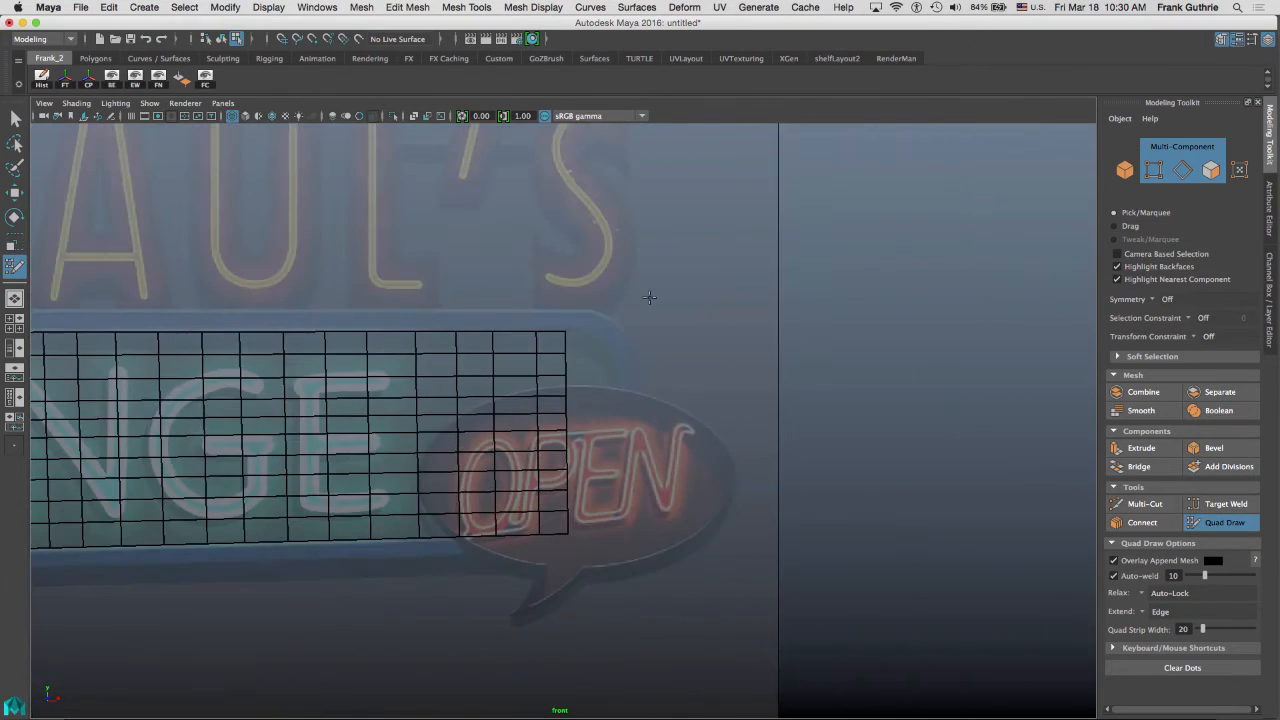
pyautogui.keyDown('alt'); pyautogui.moveTo(649, 294); pyautogui.dragTo(877, 259, button='middle'); pyautogui.keyUp('alt')
pyautogui.keyDown('alt'); pyautogui.moveTo(60, 341); pyautogui.dragTo(407, 310, button='middle'); pyautogui.keyUp('alt')
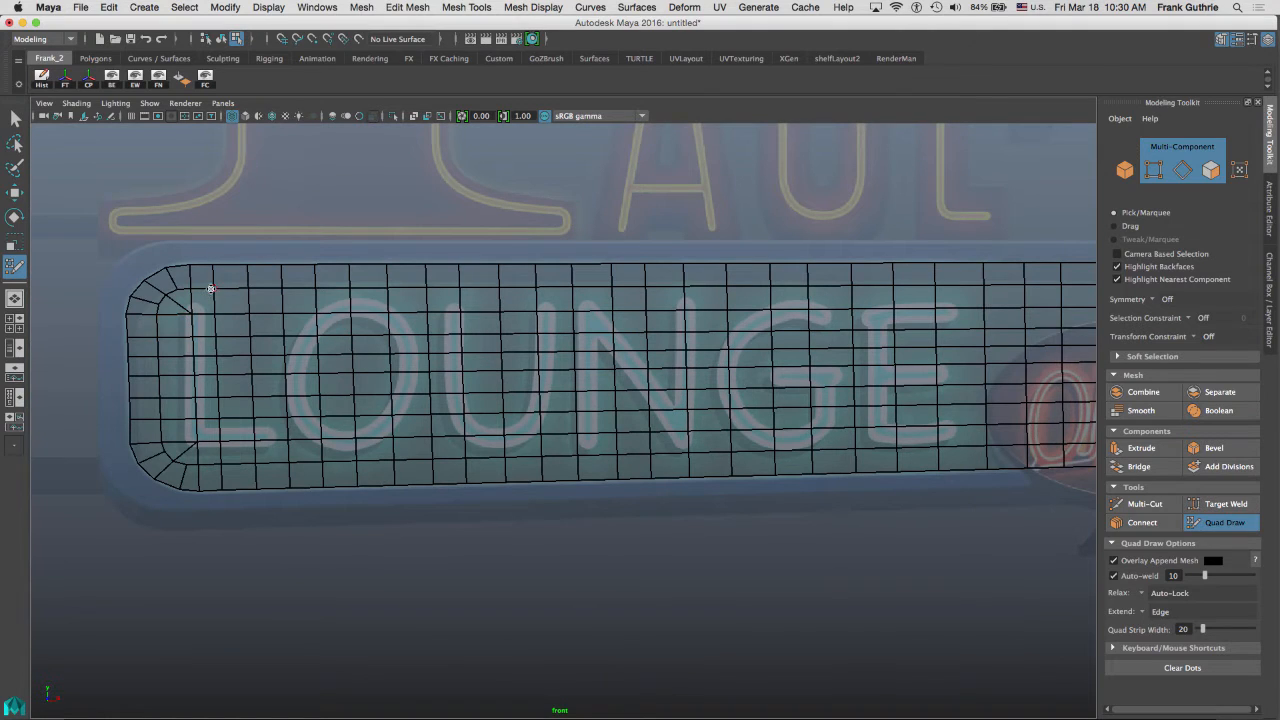
pyautogui.keyDown('alt'); pyautogui.moveTo(856, 302); pyautogui.dragTo(251, 322, button='middle'); pyautogui.keyUp('alt')
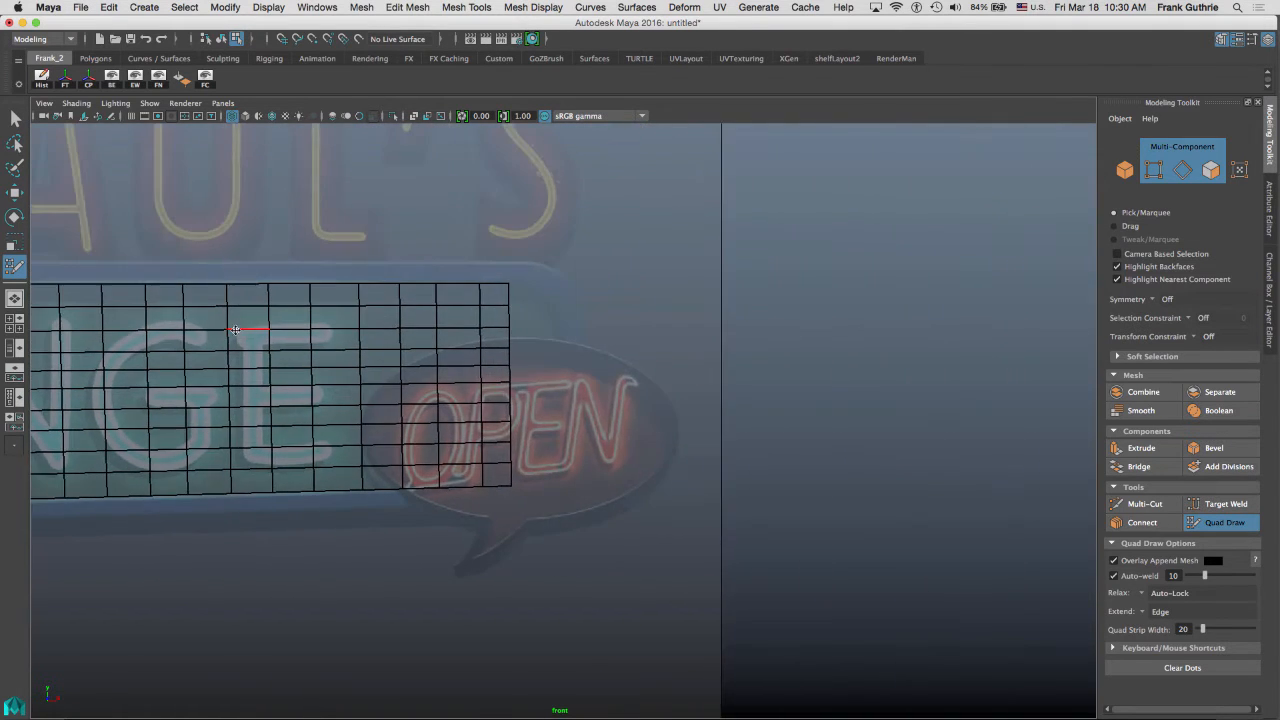
pyautogui.keyDown('alt'); pyautogui.moveTo(270, 325); pyautogui.dragTo(1100, 355, button='right'); pyautogui.keyUp('alt')
pyautogui.keyDown('alt'); pyautogui.moveTo(607, 289); pyautogui.dragTo(664, 454, button='middle'); pyautogui.keyUp('alt')
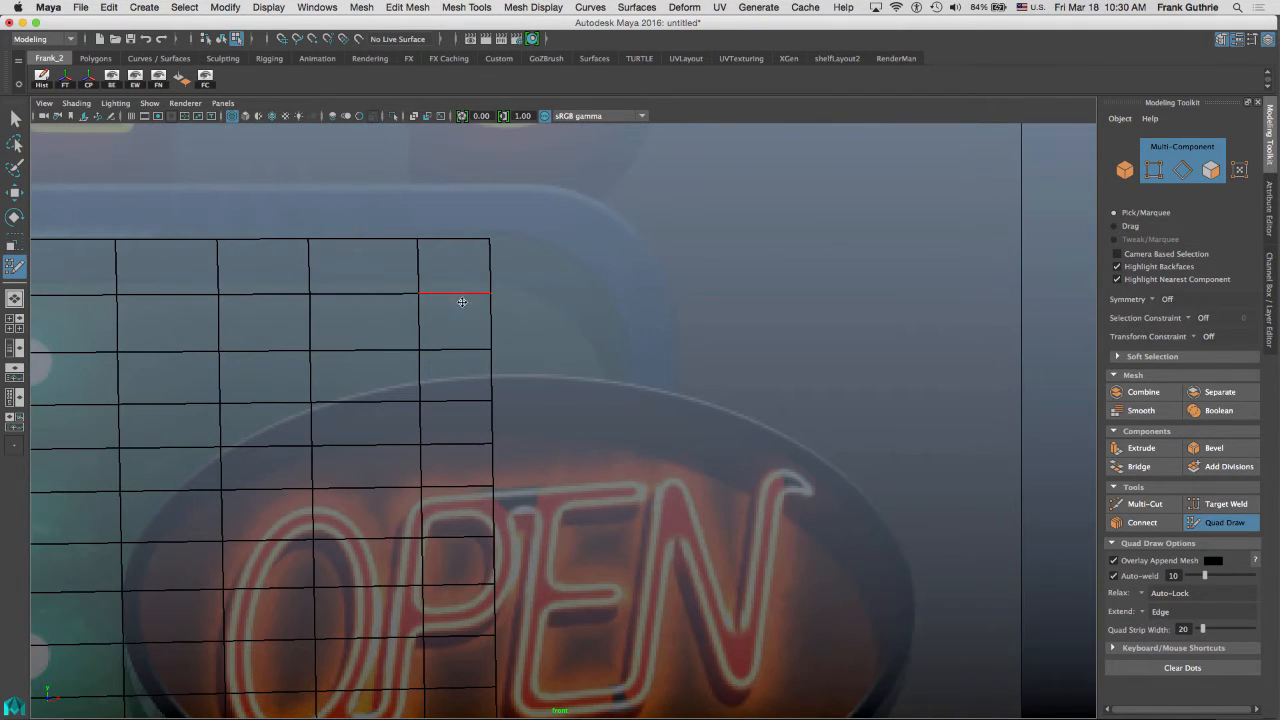
pyautogui.keyDown('alt'); pyautogui.moveTo(581, 313); pyautogui.dragTo(574, 374, button='middle'); pyautogui.keyUp('alt')
pyautogui.keyDown('alt'); pyautogui.moveTo(574, 374); pyautogui.dragTo(971, 374, button='right'); pyautogui.keyUp('alt')
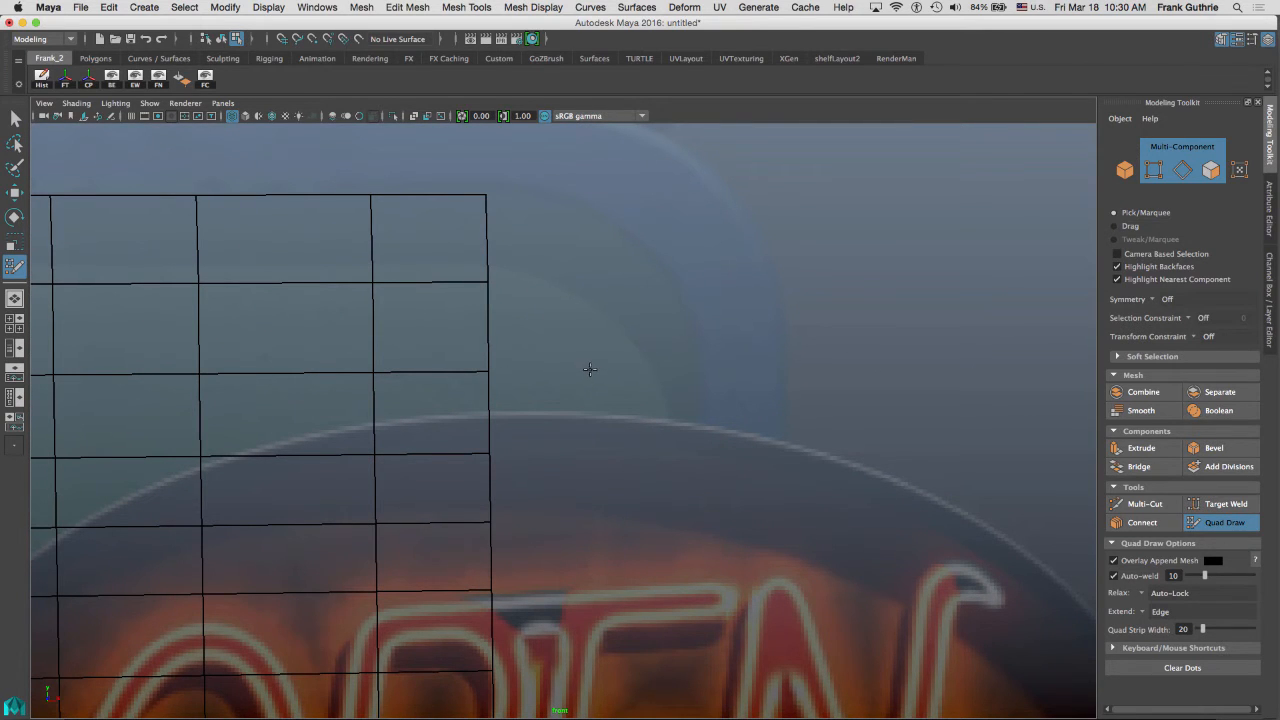
pyautogui.scroll(-5, 615, 250)
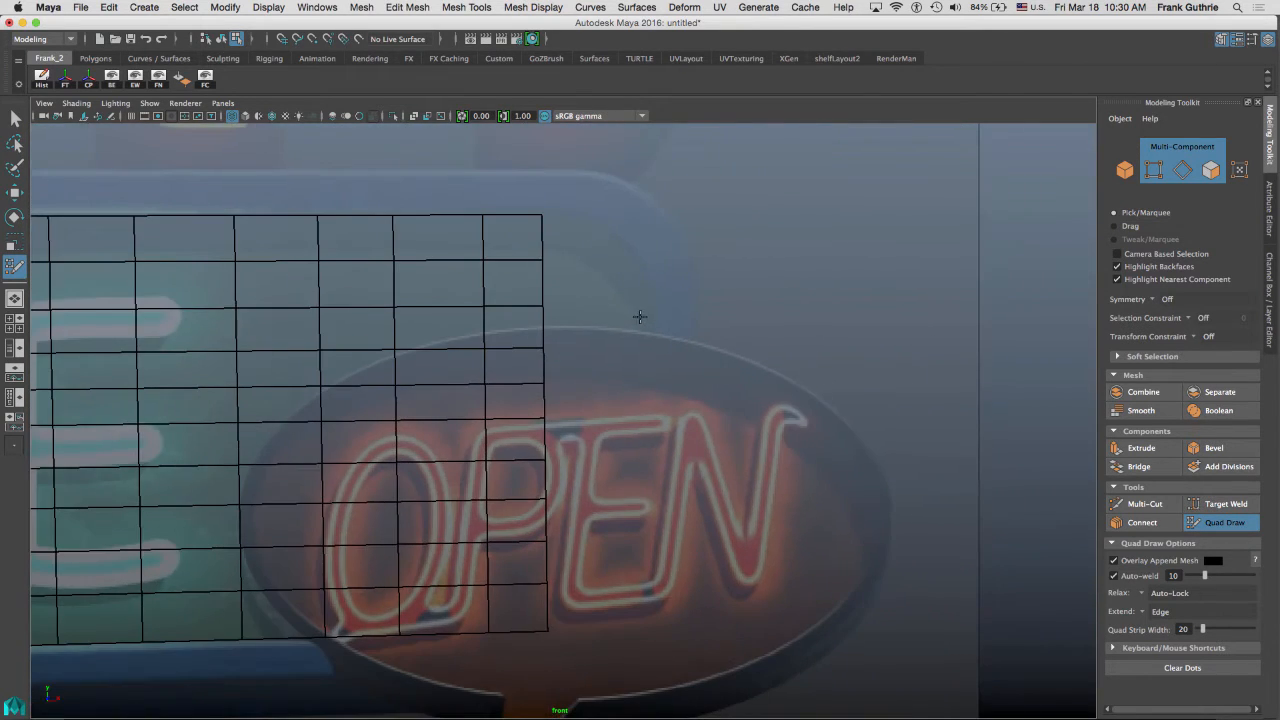
pyautogui.keyDown('alt'); pyautogui.moveTo(640, 316); pyautogui.dragTo(698, 232, button='middle'); pyautogui.keyUp('alt')
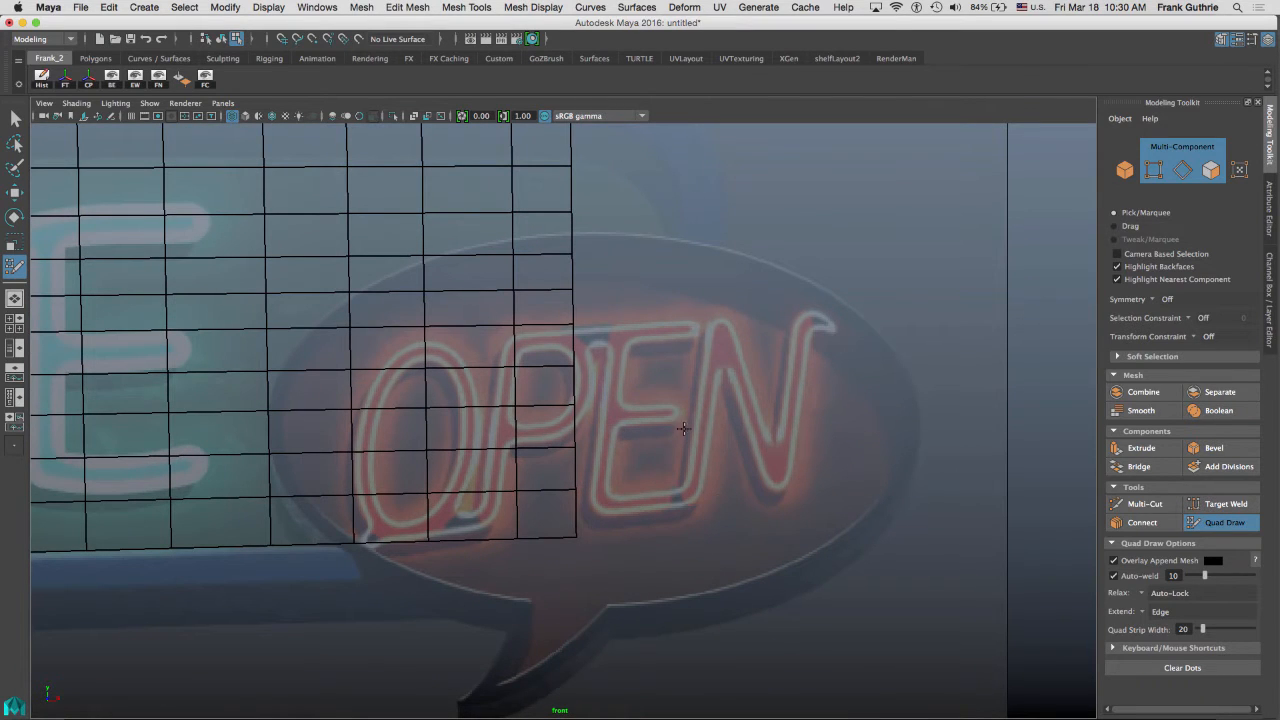
pyautogui.keyDown('alt'); pyautogui.moveTo(664, 391); pyautogui.dragTo(661, 447, button='middle'); pyautogui.keyUp('alt')
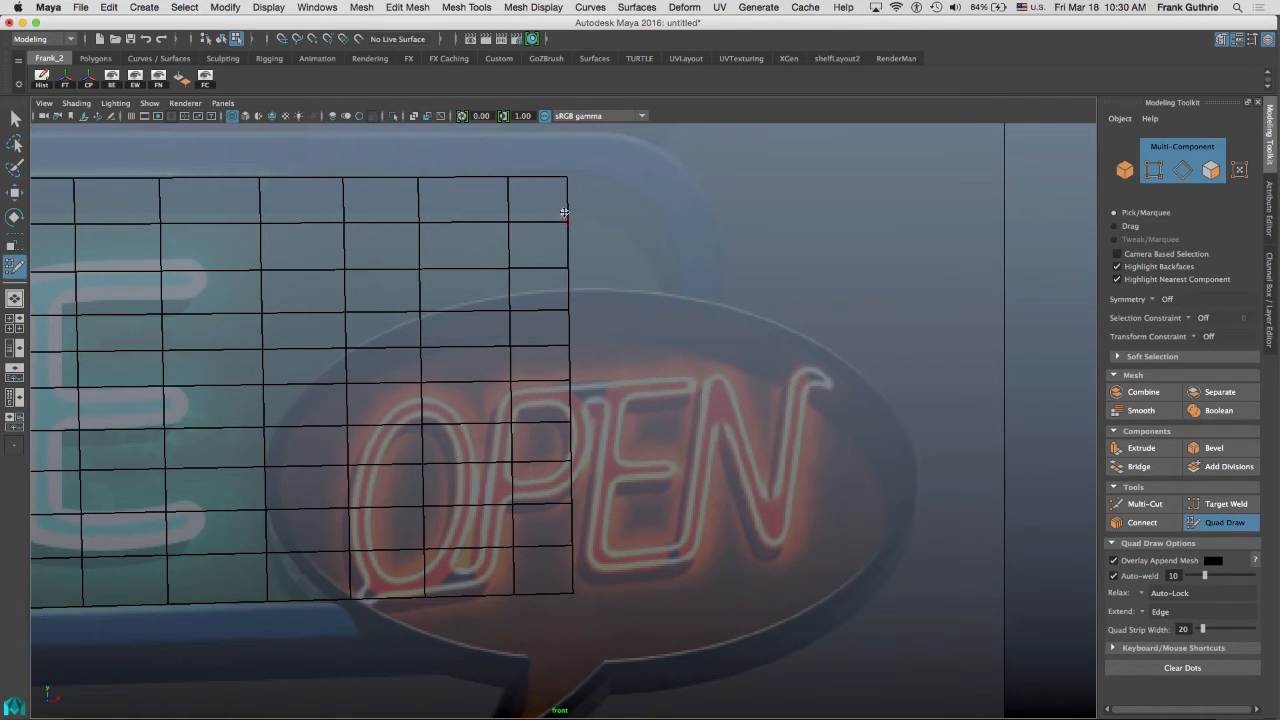
# Extend a new column of quads from the panel's right edge.
pyautogui.moveTo(571, 206)
pyautogui.mouseDown()
pyautogui.moveTo(660, 206)
pyautogui.moveTo(640, 207)
pyautogui.mouseUp()
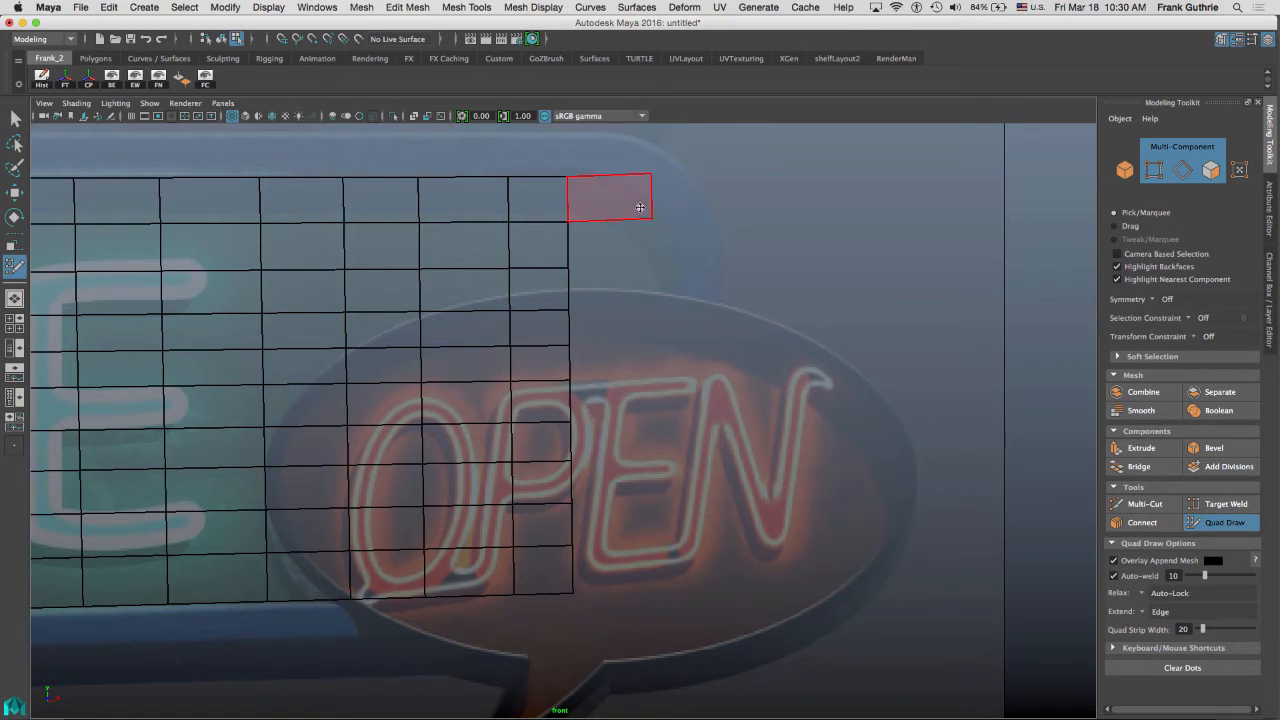
pyautogui.press('super+z')
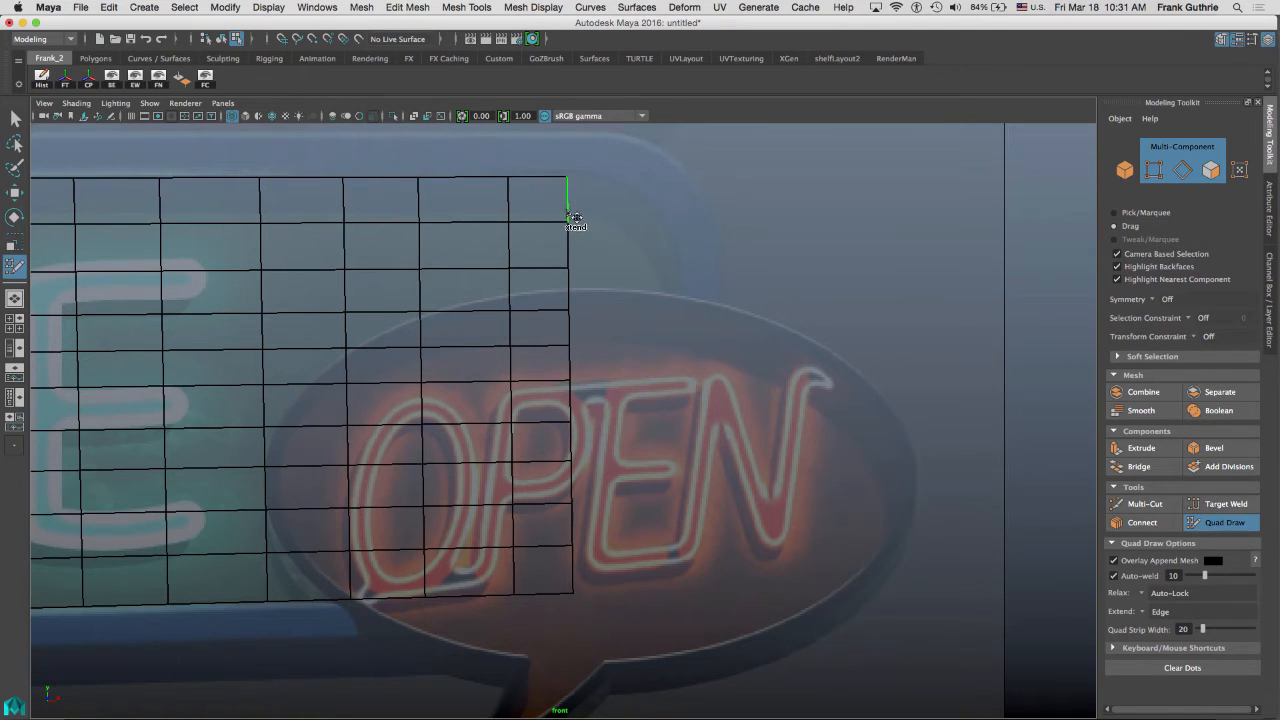
pyautogui.moveTo(578, 213); pyautogui.dragTo(683, 212)
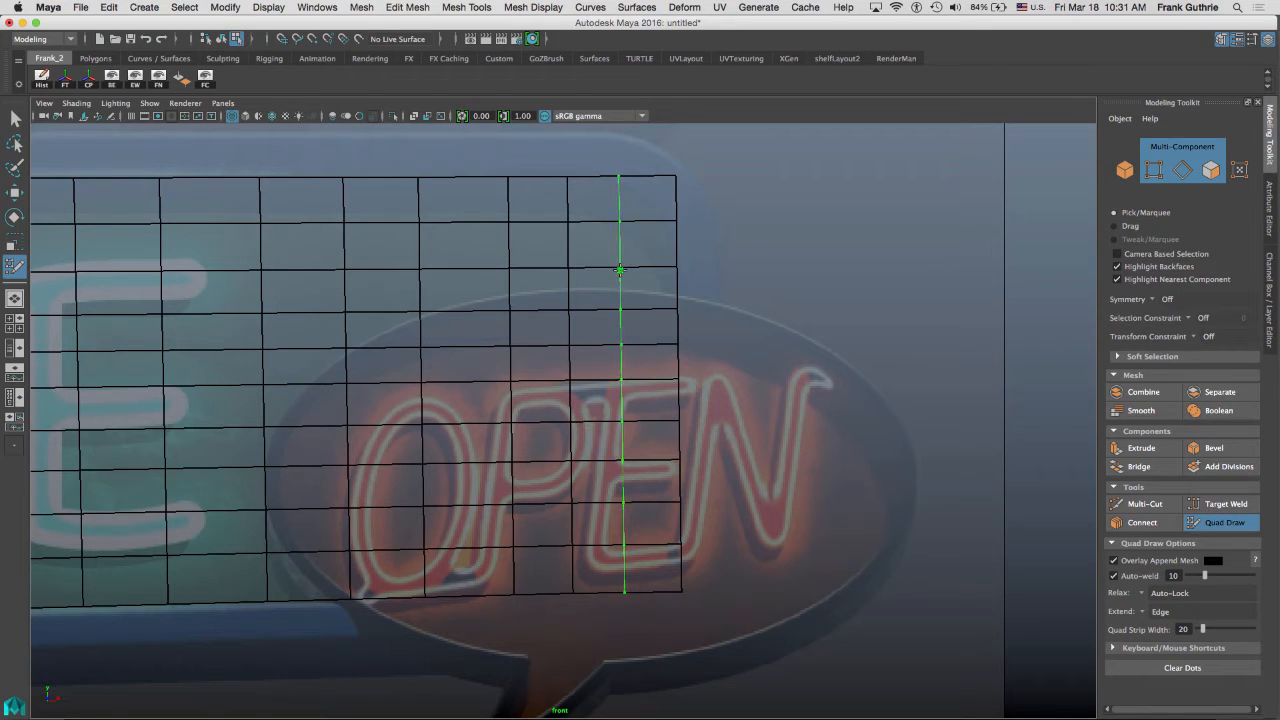
# Split the new right-end column with an edge loop and delete faces at its top and bottom ends.
pyautogui.keyDown('ctrl'); pyautogui.click(620, 270); pyautogui.keyUp('ctrl')
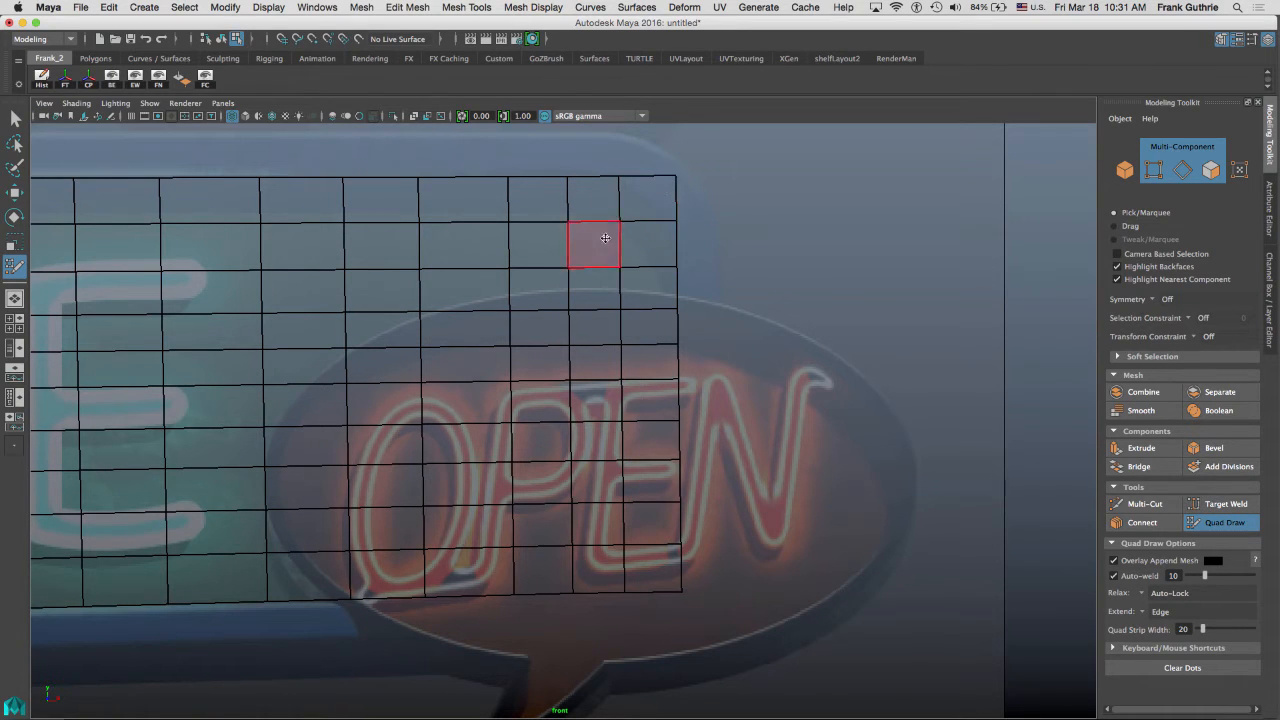
pyautogui.keyDown('ctrl'); pyautogui.keyDown('shift'); pyautogui.click(650, 198); pyautogui.keyUp('shift'); pyautogui.keyUp('ctrl')
pyautogui.keyDown('ctrl'); pyautogui.keyDown('shift'); pyautogui.click(594, 198); pyautogui.keyUp('shift'); pyautogui.keyUp('ctrl')
pyautogui.keyDown('ctrl'); pyautogui.keyDown('shift'); pyautogui.click(620, 245); pyautogui.keyUp('shift'); pyautogui.keyUp('ctrl')
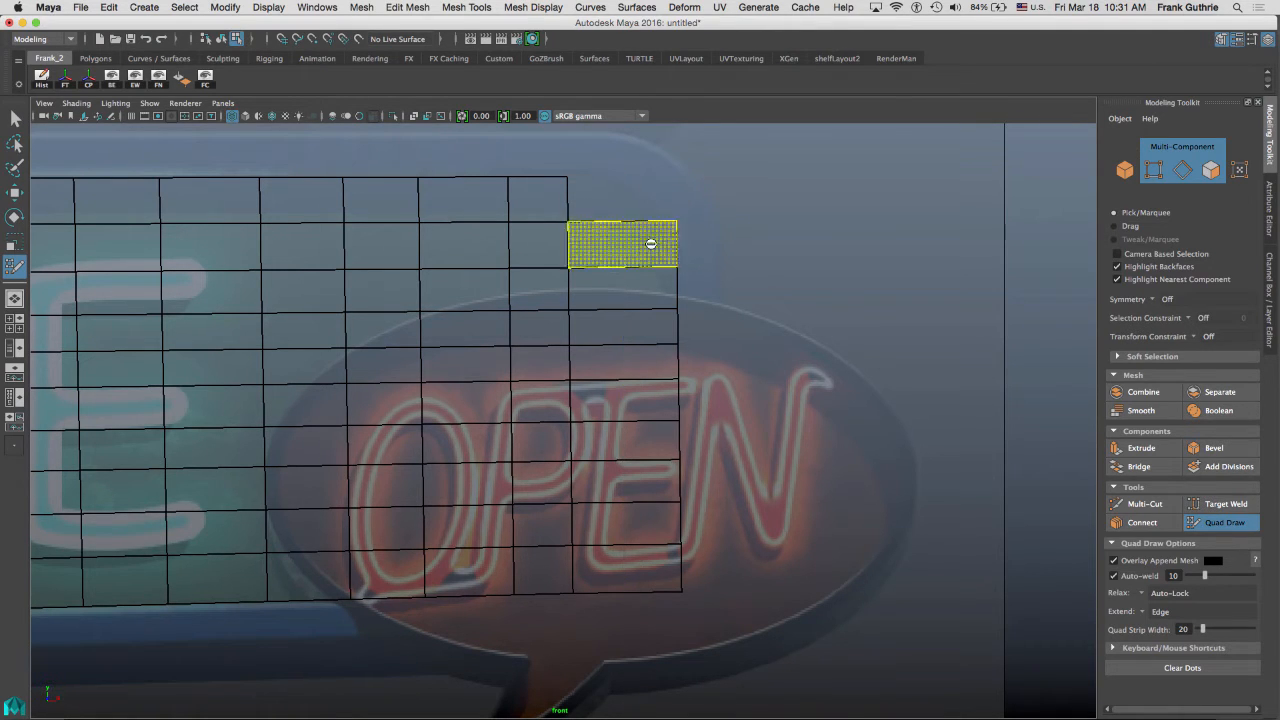
pyautogui.keyDown('ctrl'); pyautogui.keyDown('shift'); pyautogui.click(650, 244); pyautogui.keyUp('shift'); pyautogui.keyUp('ctrl')
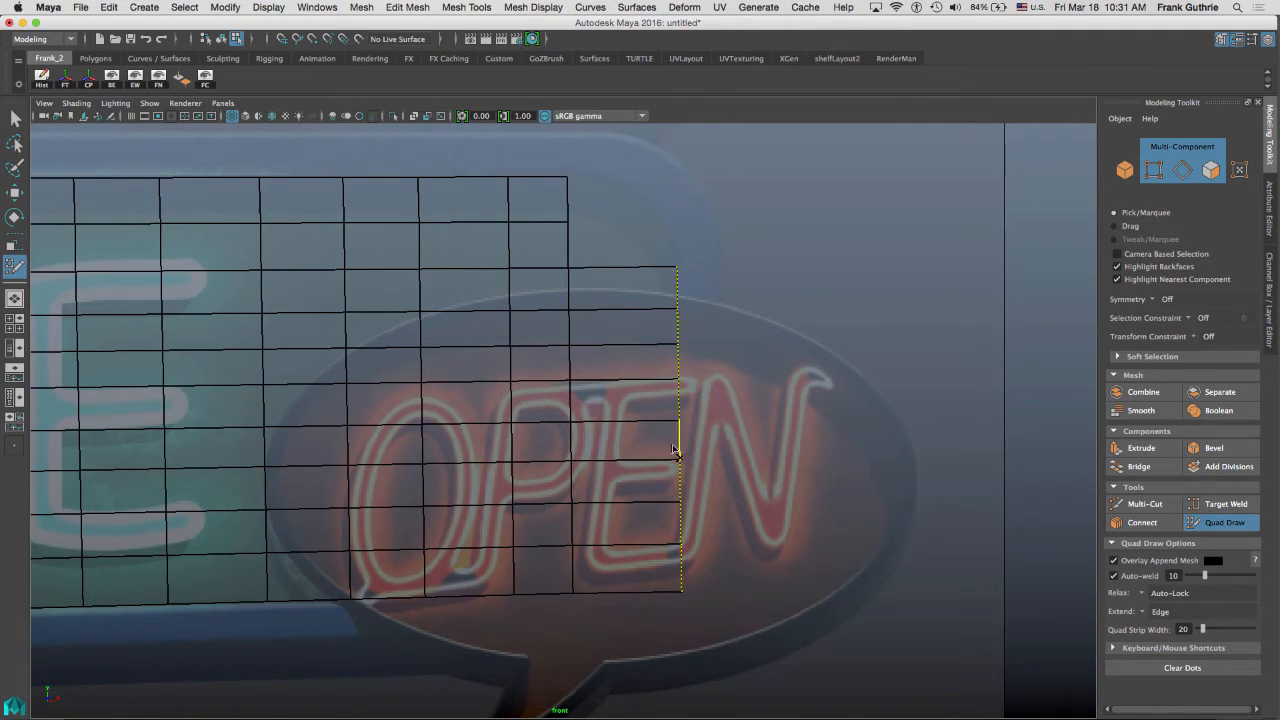
pyautogui.keyDown('ctrl'); pyautogui.click(621, 267); pyautogui.keyUp('ctrl')
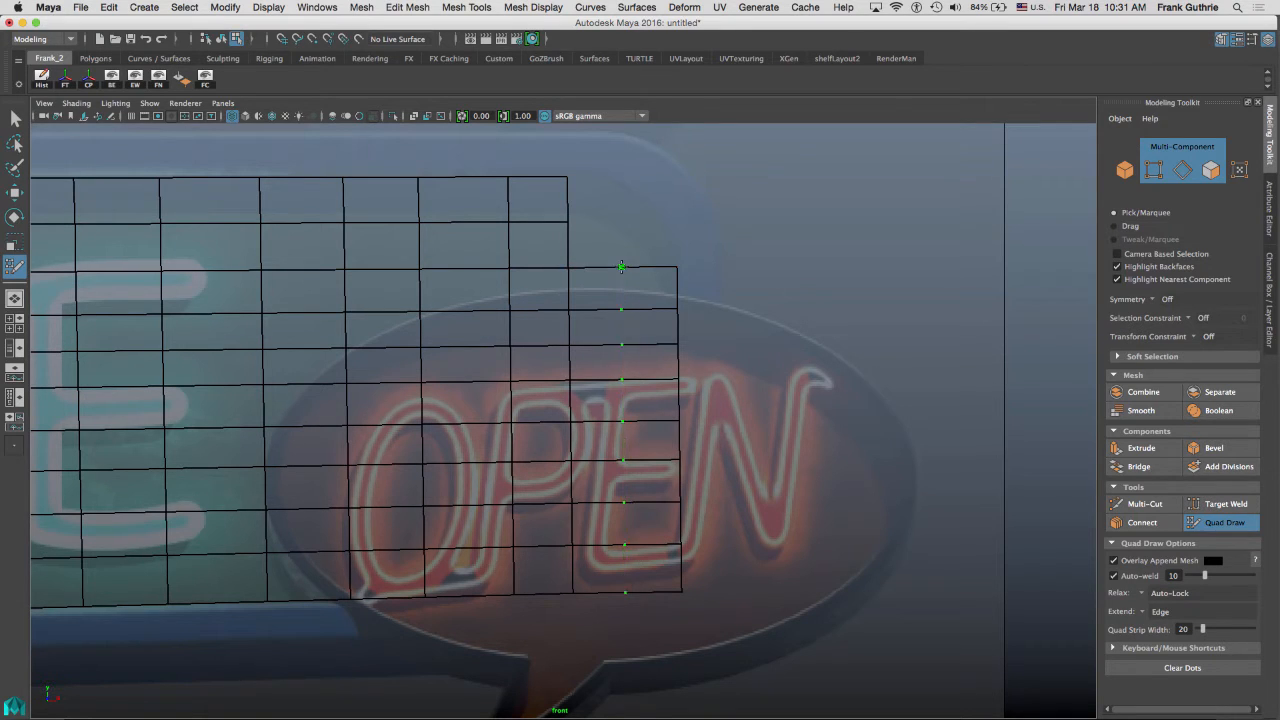
pyautogui.keyDown('ctrl'); pyautogui.keyDown('shift'); pyautogui.click(647, 528); pyautogui.keyUp('shift'); pyautogui.keyUp('ctrl')
pyautogui.keyDown('ctrl'); pyautogui.keyDown('shift'); pyautogui.click(606, 530); pyautogui.keyUp('shift'); pyautogui.keyUp('ctrl')
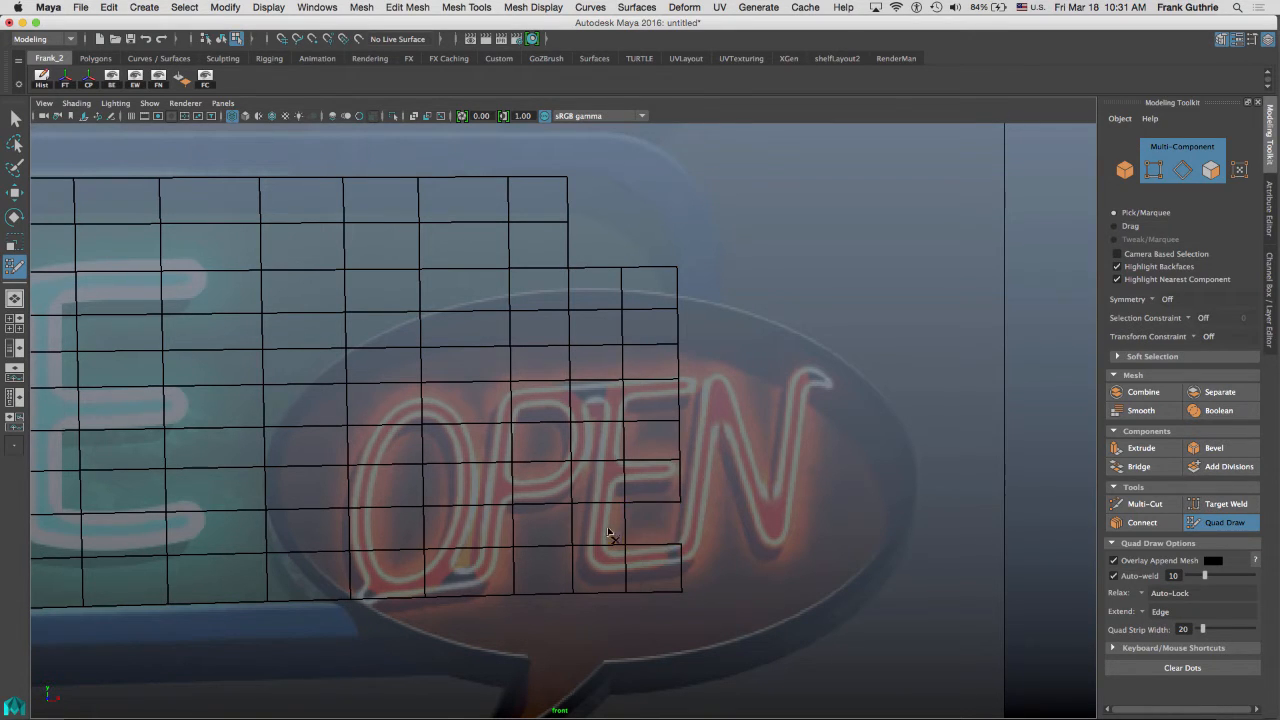
pyautogui.keyDown('ctrl'); pyautogui.keyDown('shift'); pyautogui.click(608, 556); pyautogui.keyUp('shift'); pyautogui.keyUp('ctrl')
pyautogui.keyDown('ctrl'); pyautogui.keyDown('shift'); pyautogui.click(650, 563); pyautogui.keyUp('shift'); pyautogui.keyUp('ctrl')
# Fill the panel's upper-right rounded corner with quads built from placed dots and turn on the smoothed preview.
pyautogui.keyDown('alt'); pyautogui.moveTo(762, 152); pyautogui.dragTo(700, 357, button='middle'); pyautogui.keyUp('alt')
pyautogui.keyDown('alt'); pyautogui.moveTo(700, 357); pyautogui.dragTo(723, 277, button='right'); pyautogui.keyUp('alt')
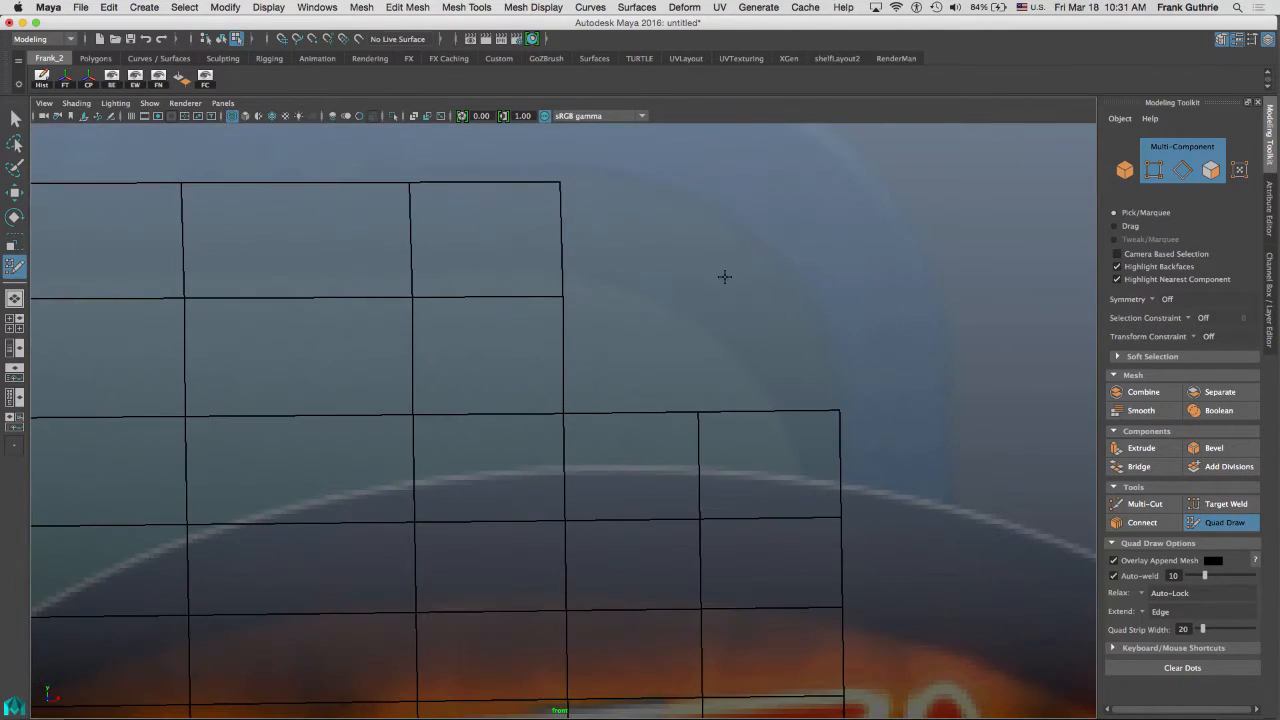
pyautogui.keyDown('alt'); pyautogui.moveTo(659, 307); pyautogui.dragTo(611, 367, button='middle'); pyautogui.keyUp('alt')
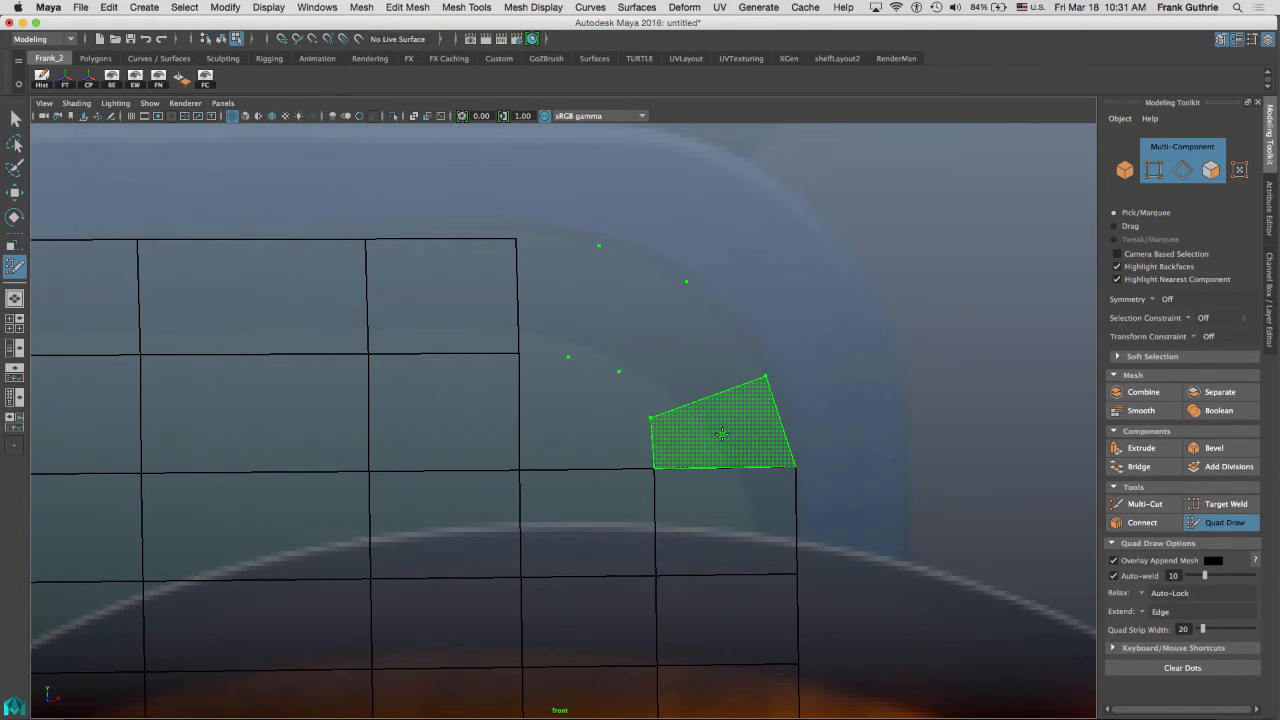
pyautogui.keyDown('shift'); pyautogui.click(722, 432); pyautogui.keyUp('shift')
pyautogui.keyDown('shift'); pyautogui.click(690, 360); pyautogui.keyUp('shift')
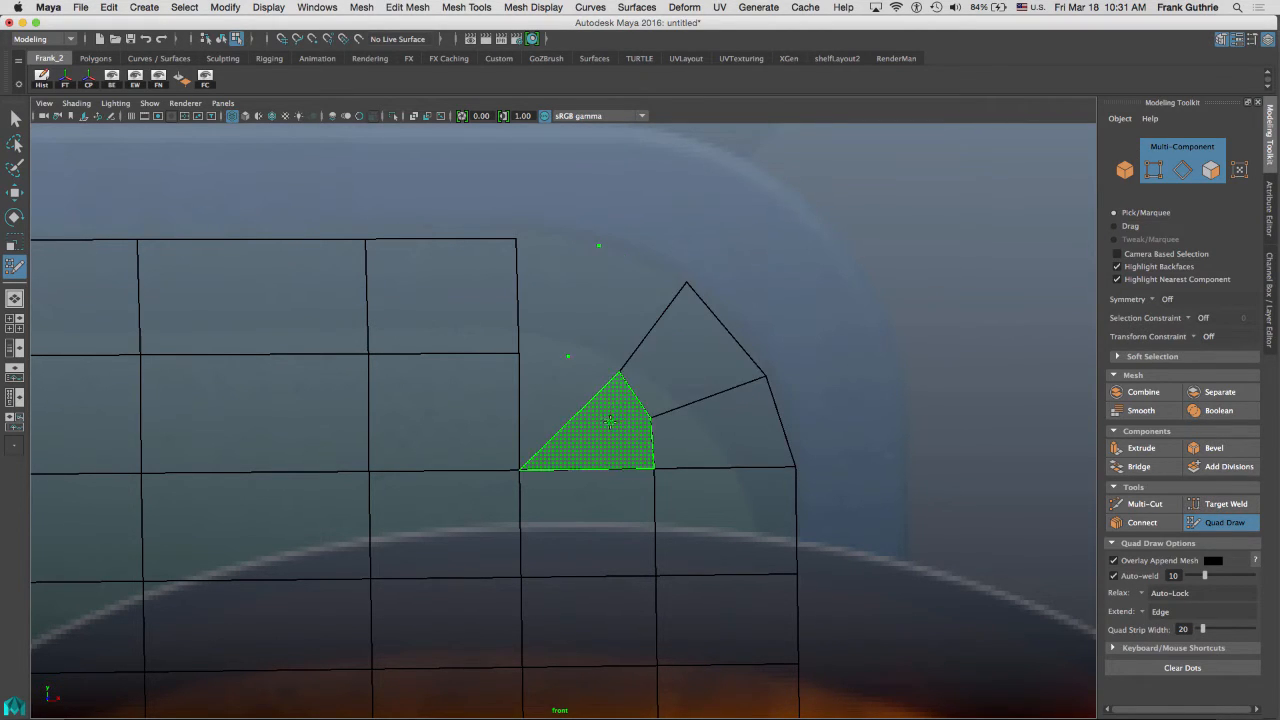
pyautogui.keyDown('shift'); pyautogui.click(557, 398); pyautogui.keyUp('shift')
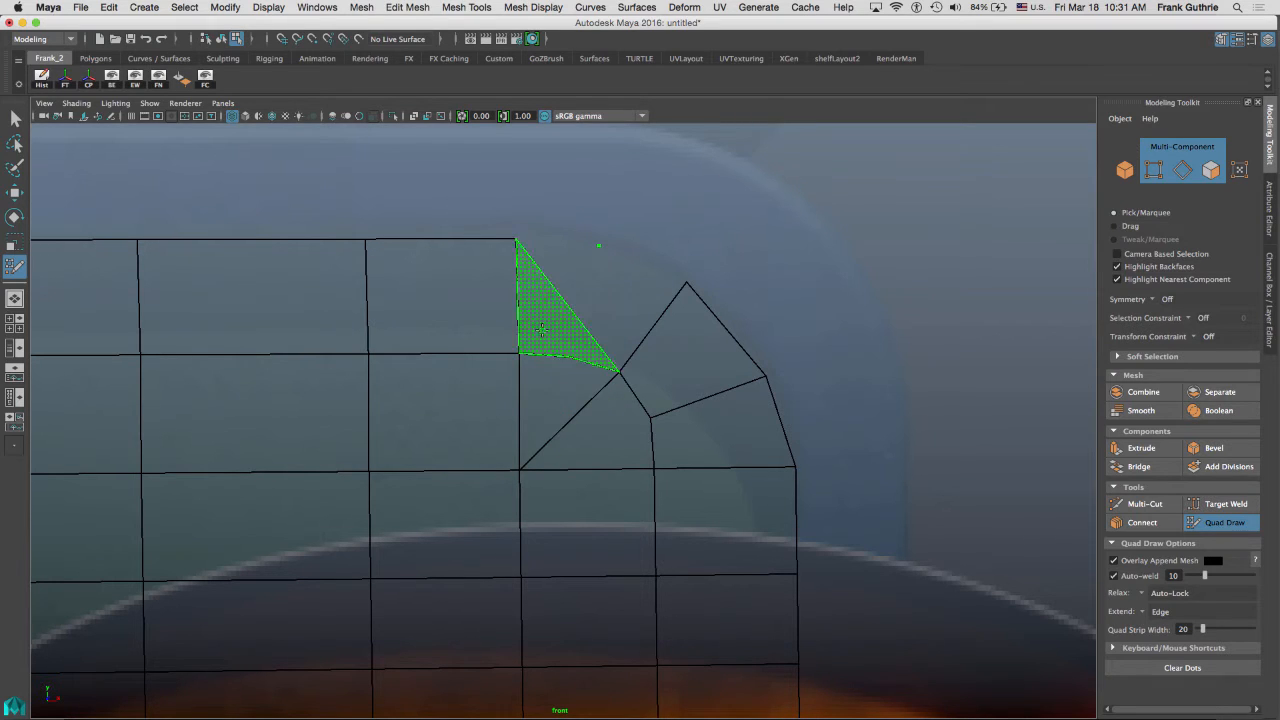
pyautogui.keyDown('shift'); pyautogui.click(600, 320); pyautogui.keyUp('shift')
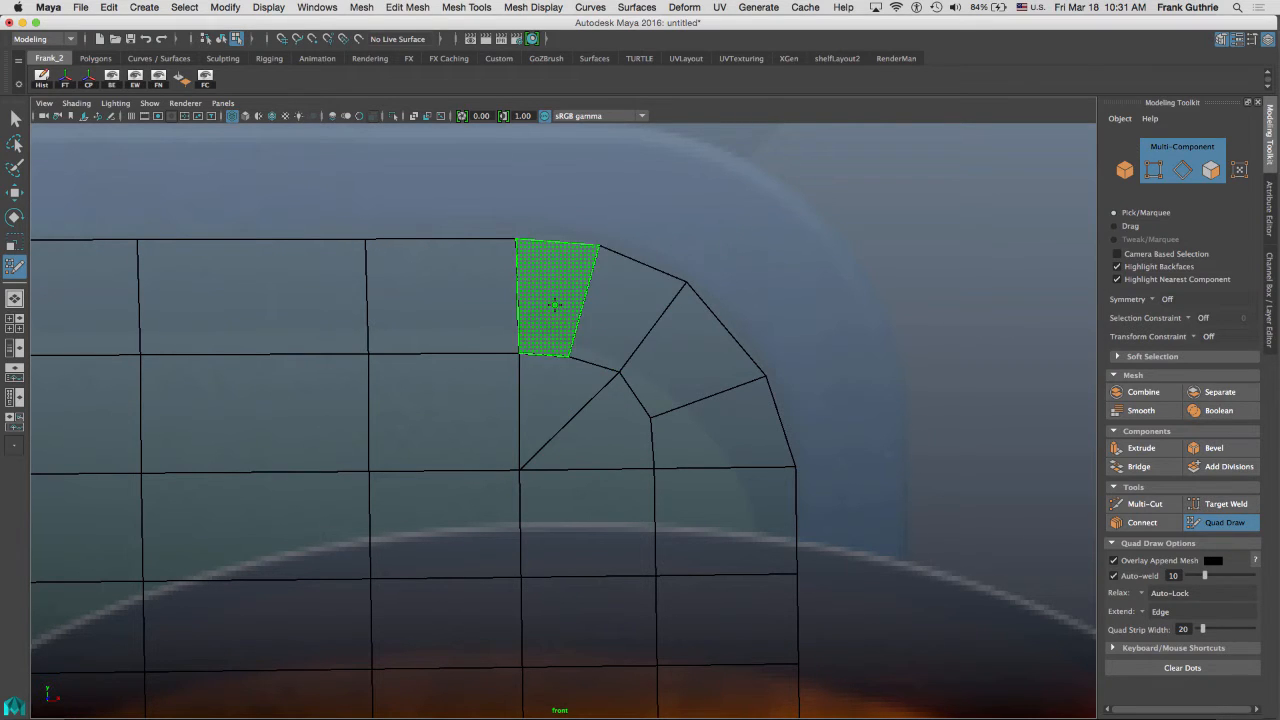
pyautogui.keyDown('shift'); pyautogui.click(562, 305); pyautogui.keyUp('shift')
pyautogui.press('2')
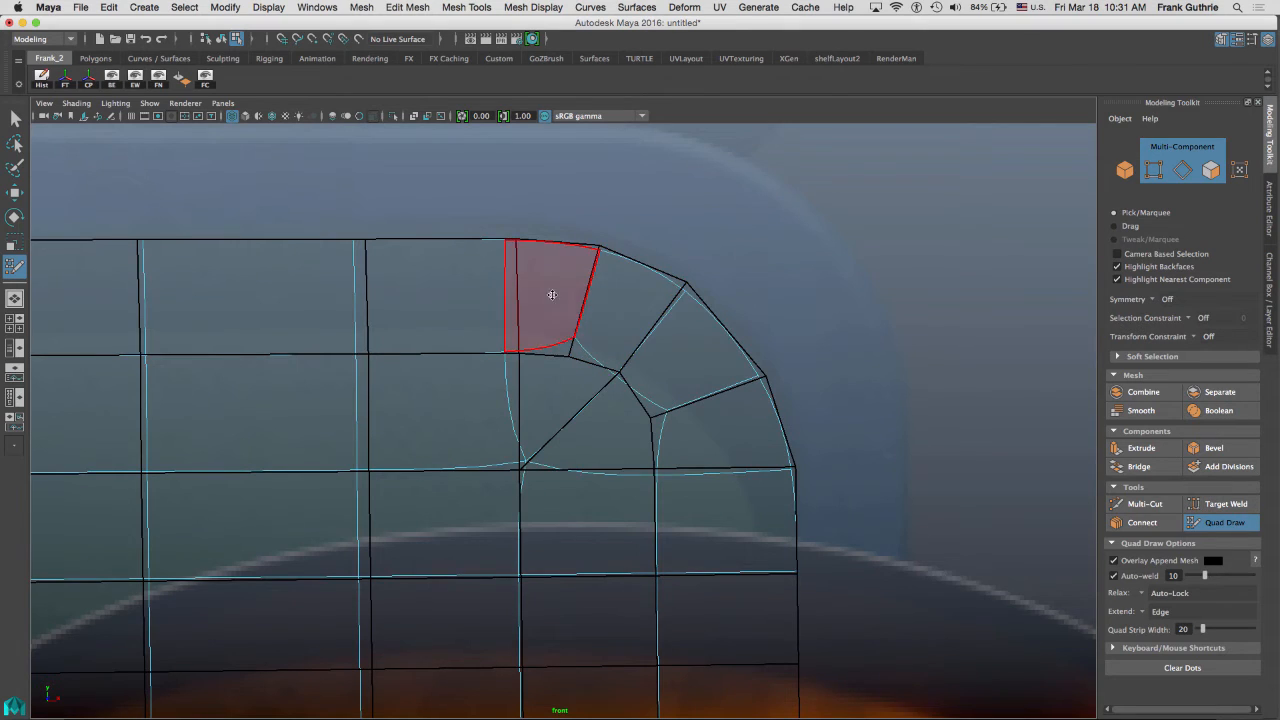
# Nudge the upper-right corner's border vertices to follow the smoothed frame curve.
pyautogui.scroll(5, 560, 295)
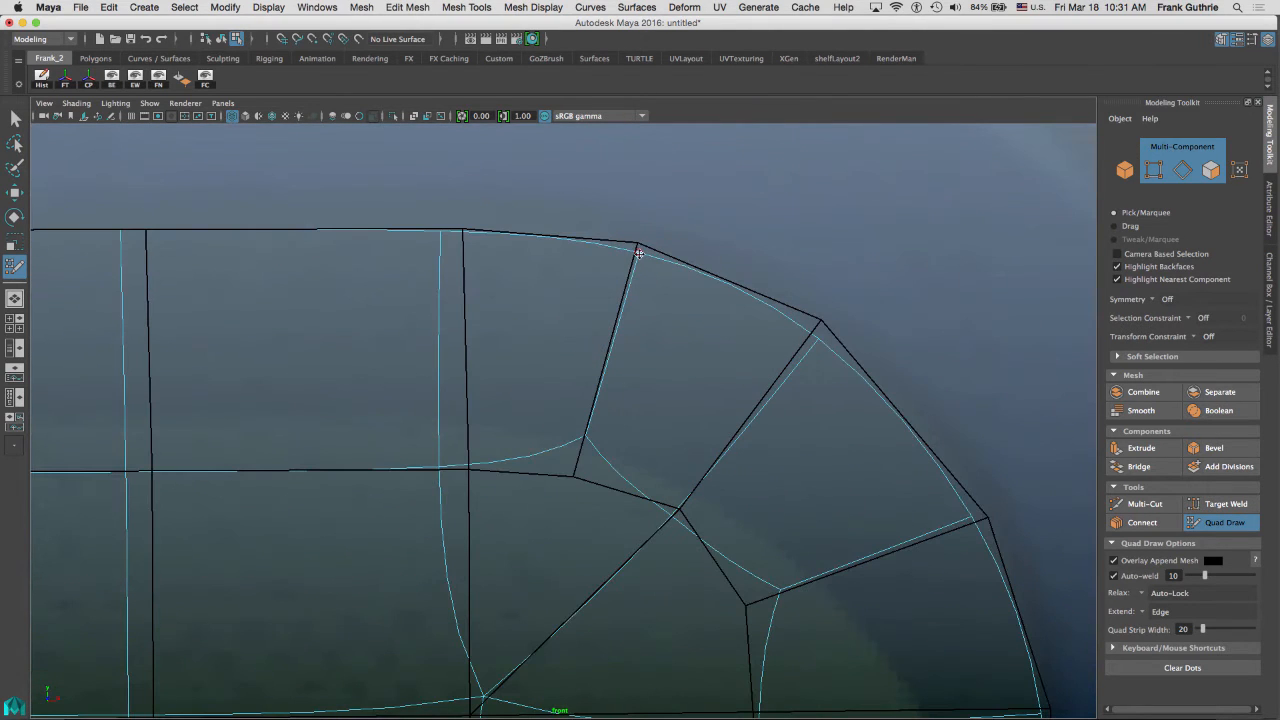
pyautogui.moveTo(638, 248); pyautogui.dragTo(638, 238)
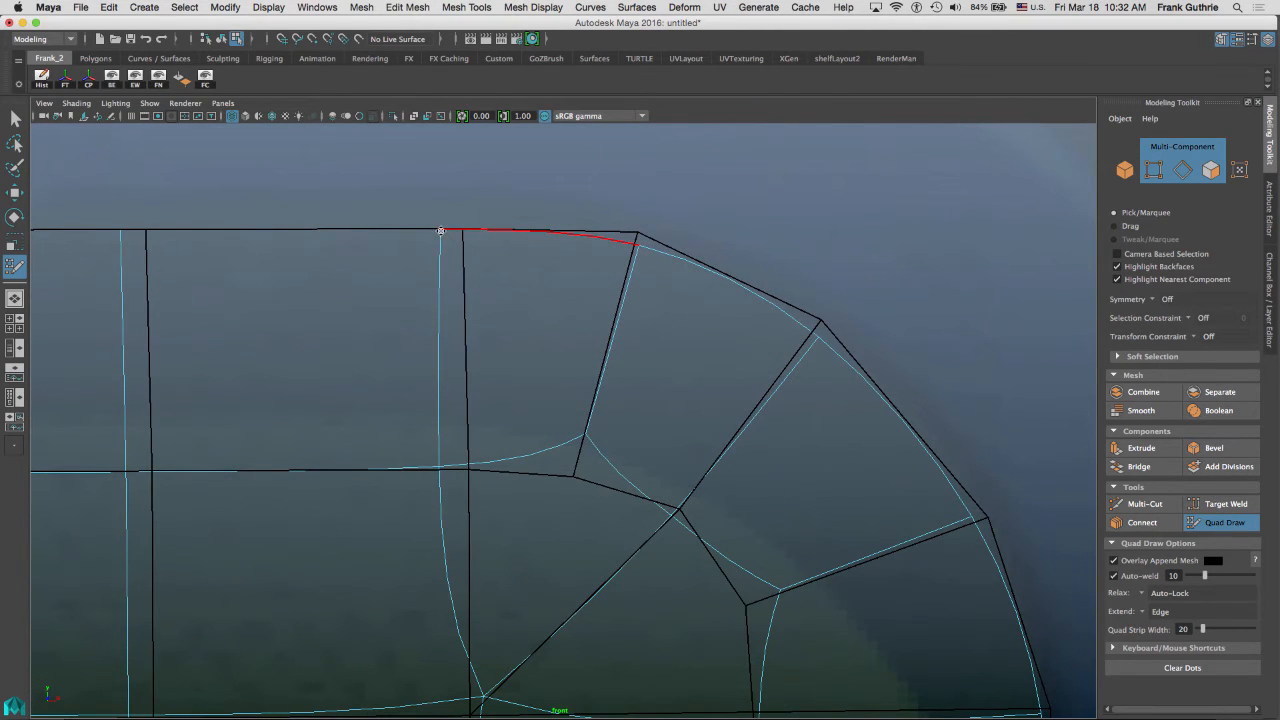
pyautogui.moveTo(441, 231); pyautogui.dragTo(444, 226)
pyautogui.moveTo(819, 338); pyautogui.dragTo(833, 324)
pyautogui.keyDown('alt'); pyautogui.moveTo(977, 308); pyautogui.dragTo(609, 189, button='middle'); pyautogui.keyUp('alt')
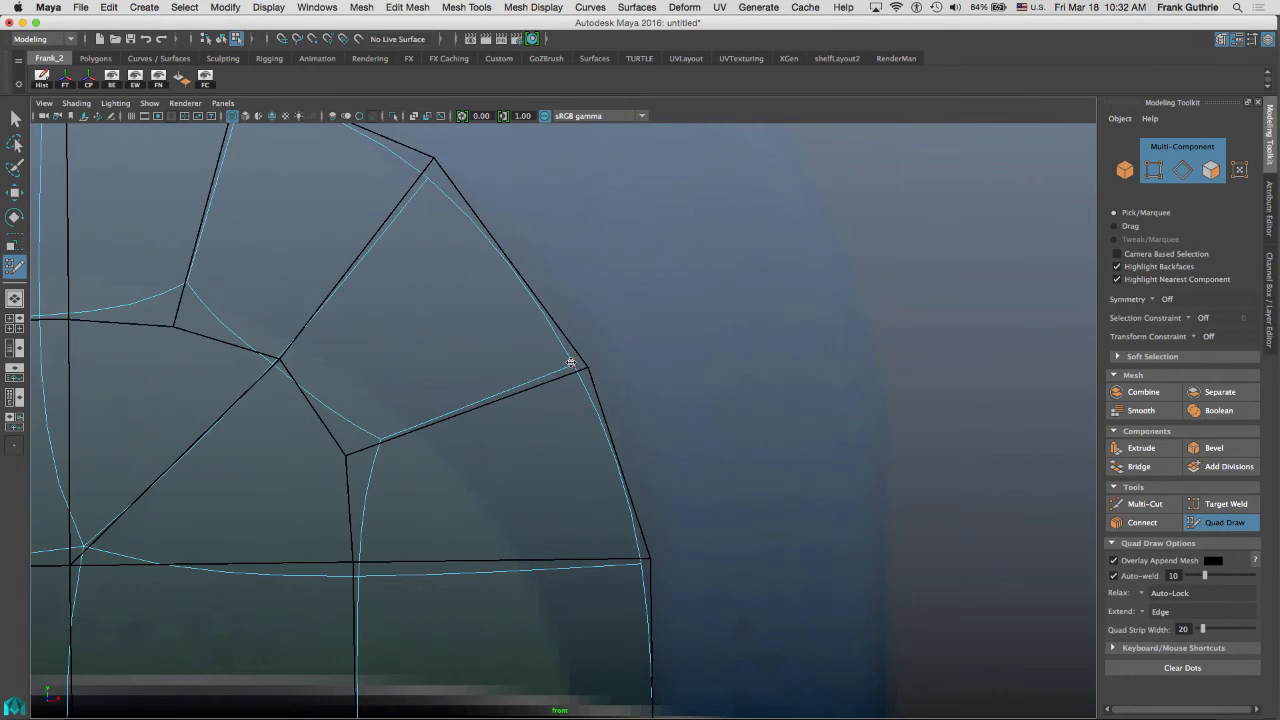
pyautogui.moveTo(573, 366); pyautogui.dragTo(596, 358)
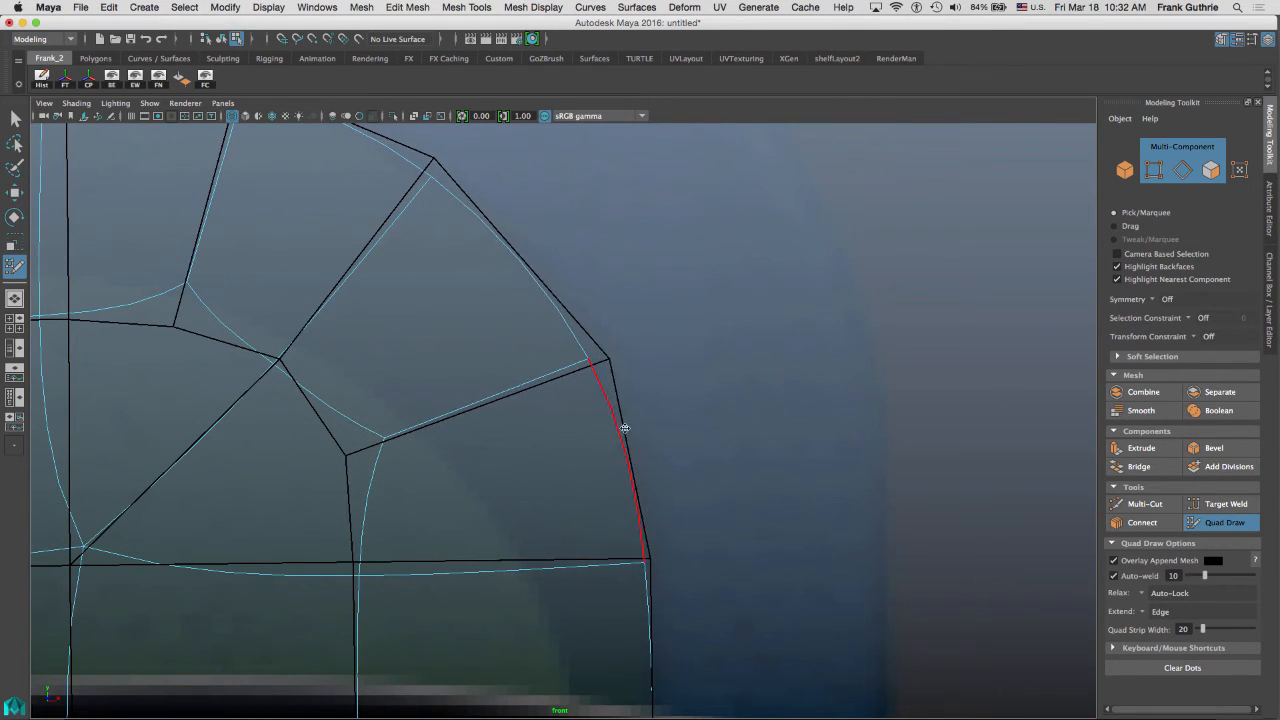
pyautogui.moveTo(640, 564); pyautogui.dragTo(653, 560)
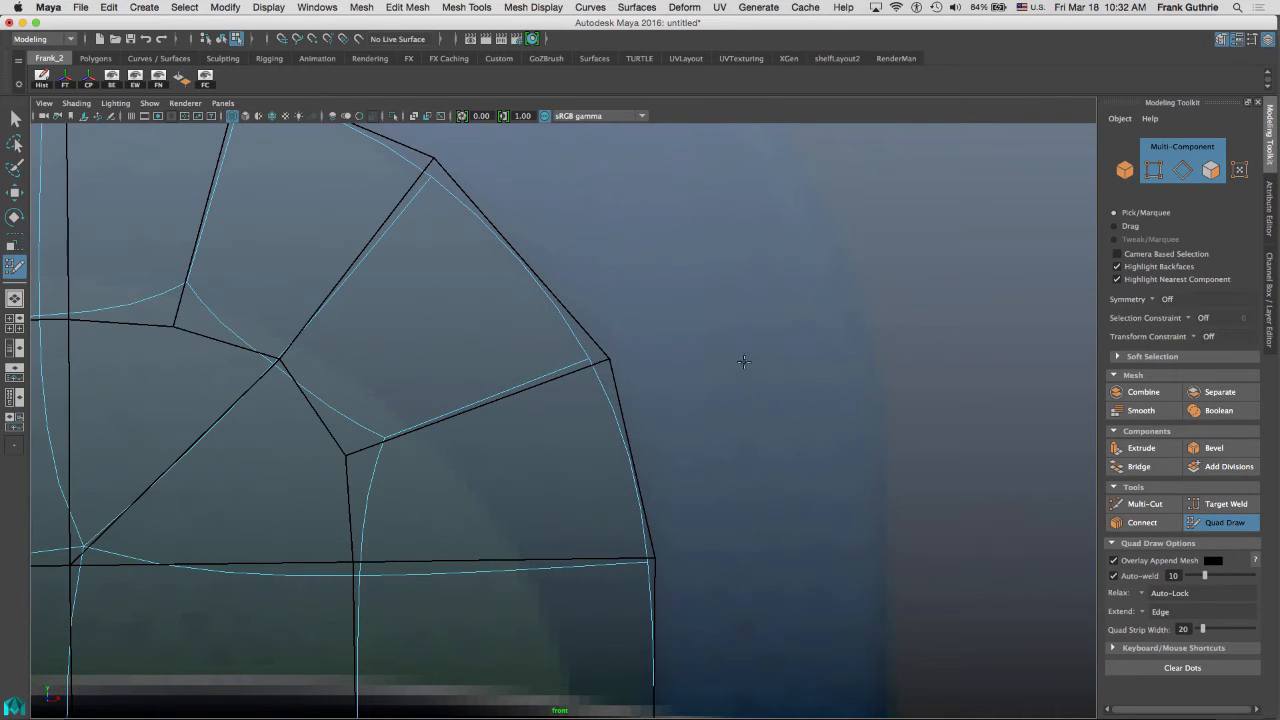
# Fill the panel's lower-right rounded corner with quads built from placed dots and preview them smoothed.
pyautogui.keyDown('alt'); pyautogui.moveTo(745, 346); pyautogui.dragTo(651, 360, button='right'); pyautogui.keyUp('alt')
pyautogui.keyDown('alt'); pyautogui.moveTo(656, 372); pyautogui.dragTo(715, 212, button='middle'); pyautogui.keyUp('alt')
pyautogui.keyDown('alt'); pyautogui.moveTo(685, 333); pyautogui.dragTo(749, 220, button='middle'); pyautogui.keyUp('alt')
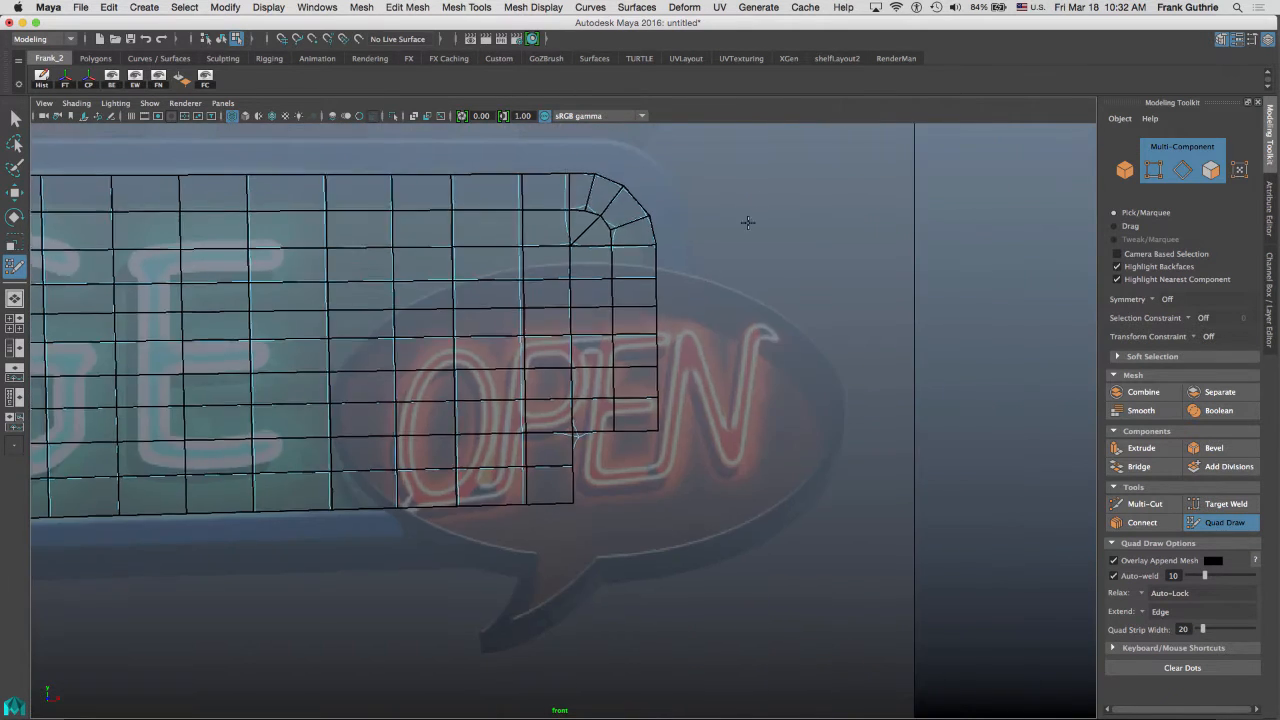
pyautogui.keyDown('alt'); pyautogui.moveTo(609, 367); pyautogui.dragTo(1075, 337, button='right'); pyautogui.keyUp('alt')
pyautogui.keyDown('alt'); pyautogui.moveTo(807, 268); pyautogui.dragTo(597, 388, button='middle'); pyautogui.keyUp('alt')
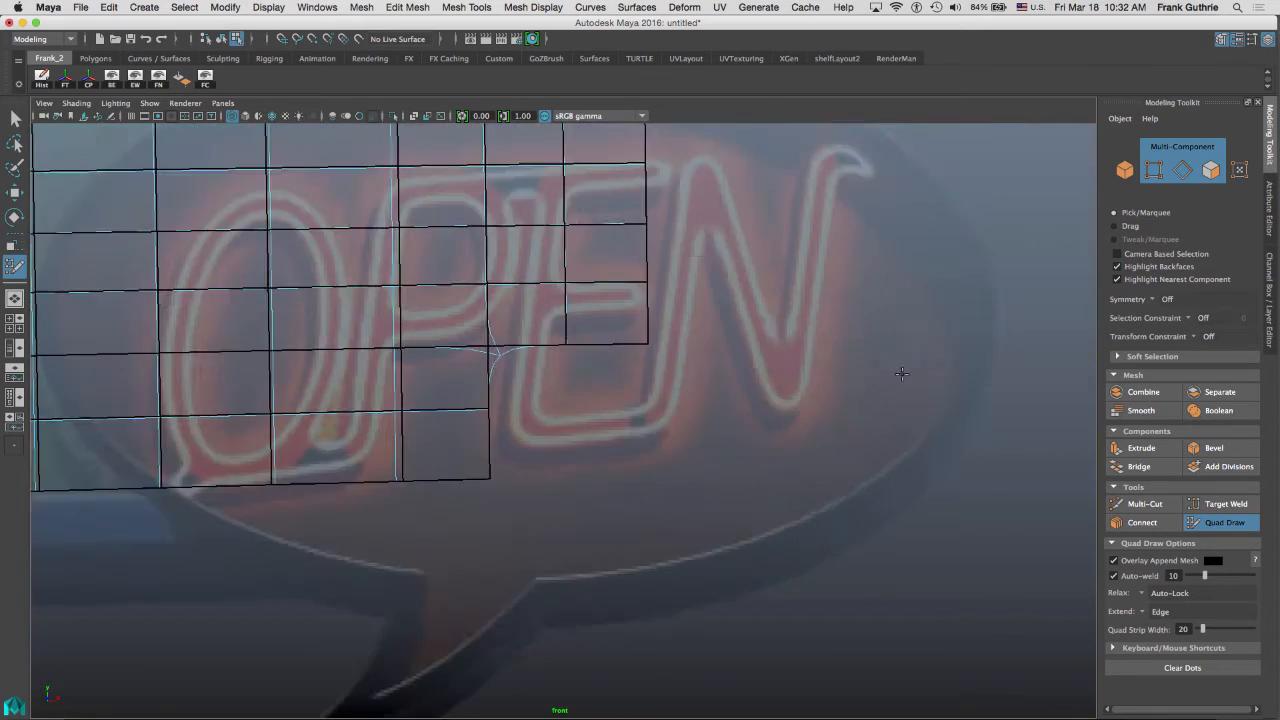
pyautogui.keyDown('alt'); pyautogui.moveTo(903, 371); pyautogui.dragTo(1040, 350, button='right'); pyautogui.keyUp('alt')
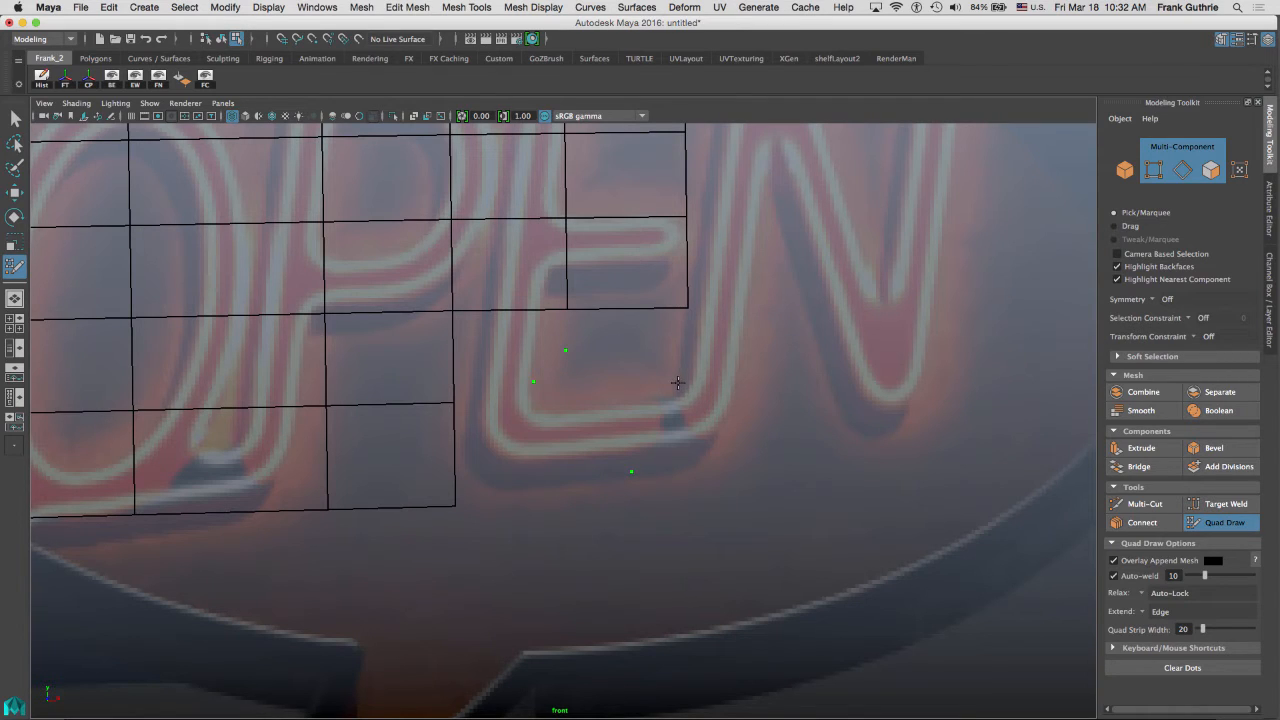
pyautogui.keyDown('shift'); pyautogui.click(503, 467); pyautogui.keyUp('shift')
pyautogui.keyDown('shift'); pyautogui.click(472, 367); pyautogui.keyUp('shift')
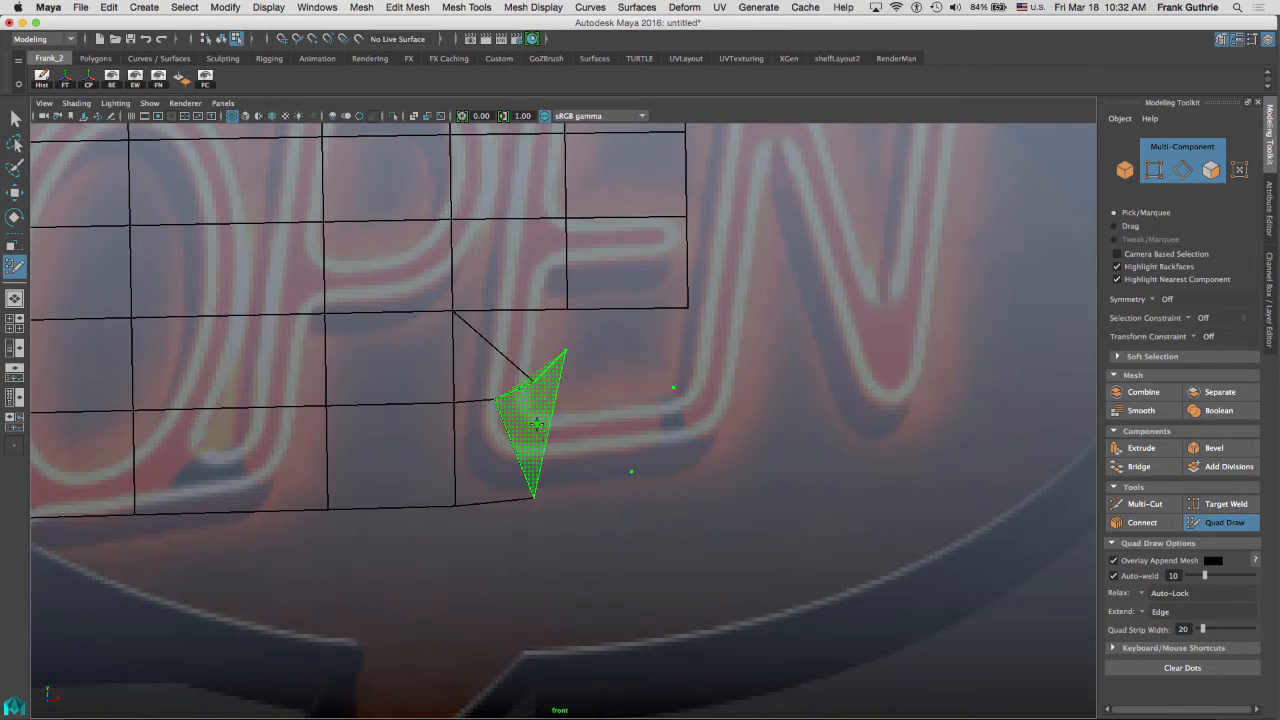
pyautogui.keyDown('shift'); pyautogui.click(553, 430); pyautogui.keyUp('shift')
pyautogui.keyDown('shift'); pyautogui.click(596, 398); pyautogui.keyUp('shift')
pyautogui.keyDown('shift'); pyautogui.click(541, 340); pyautogui.keyUp('shift')
pyautogui.keyDown('shift'); pyautogui.click(645, 346); pyautogui.keyUp('shift')
pyautogui.press('3')
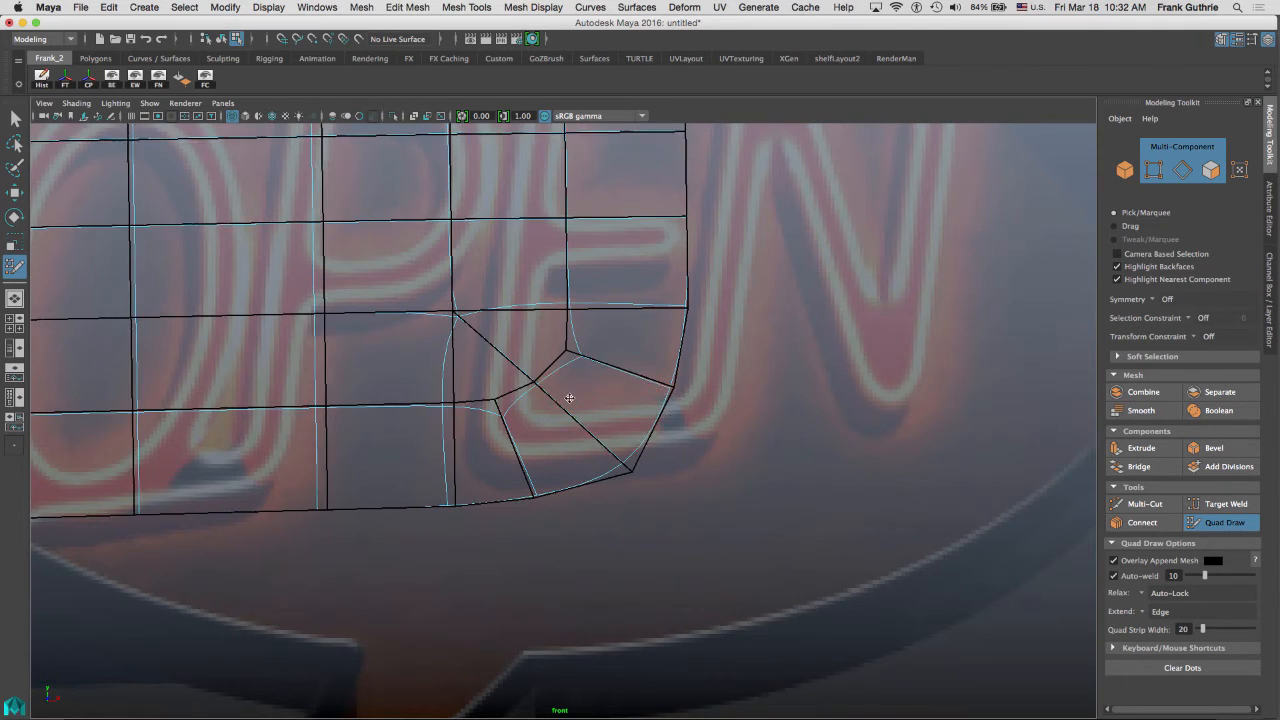
# Nudge the lower-right corner's border vertices to follow the smoothed frame curve.
pyautogui.keyDown('alt'); pyautogui.moveTo(569, 398); pyautogui.dragTo(757, 400, button='right'); pyautogui.keyUp('alt')
pyautogui.moveTo(710, 376); pyautogui.dragTo(727, 376)
pyautogui.moveTo(650, 483); pyautogui.dragTo(653, 492)
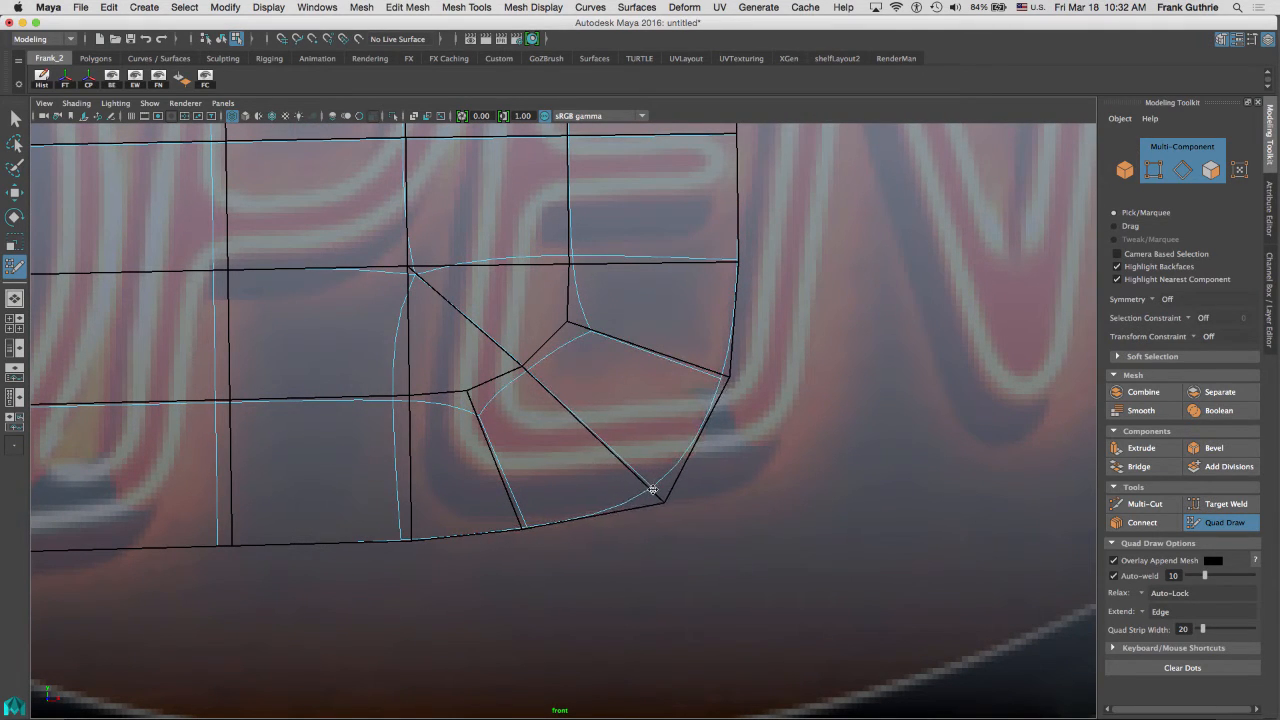
pyautogui.moveTo(526, 523); pyautogui.dragTo(530, 527)
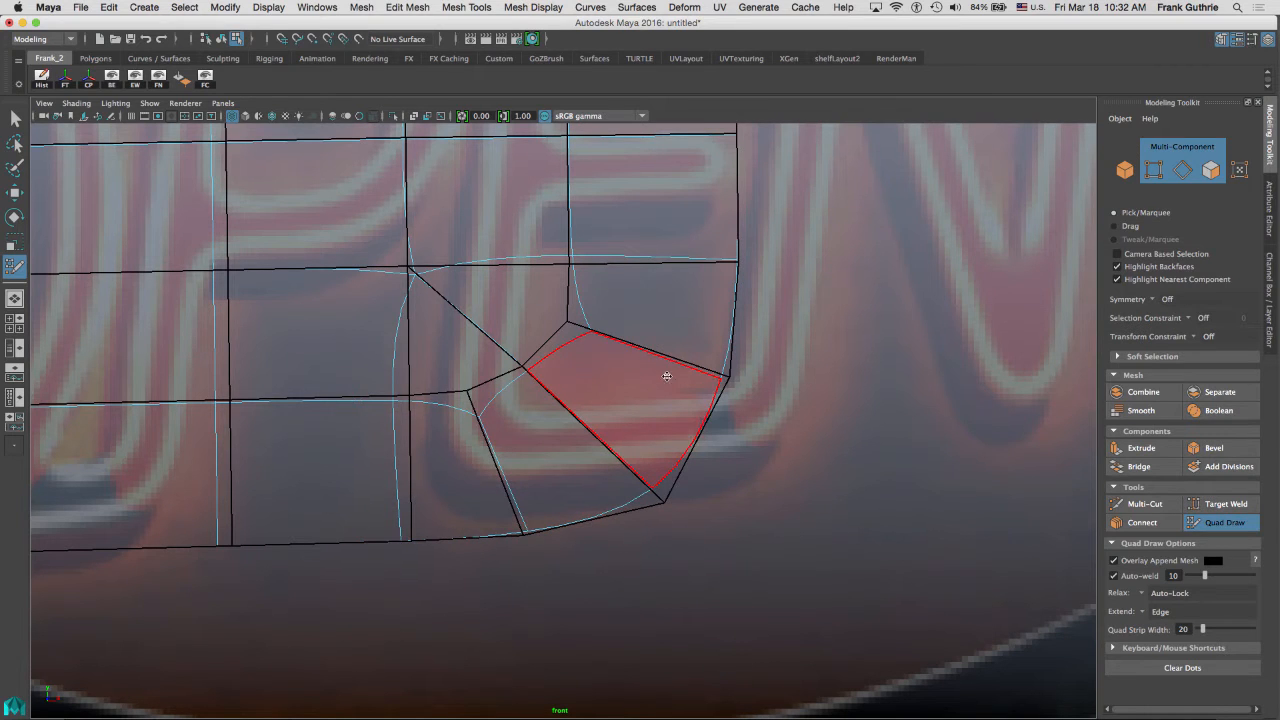
# Select the whole retopology mesh and delete its construction history.
pyautogui.scroll(-5, 614, 351)
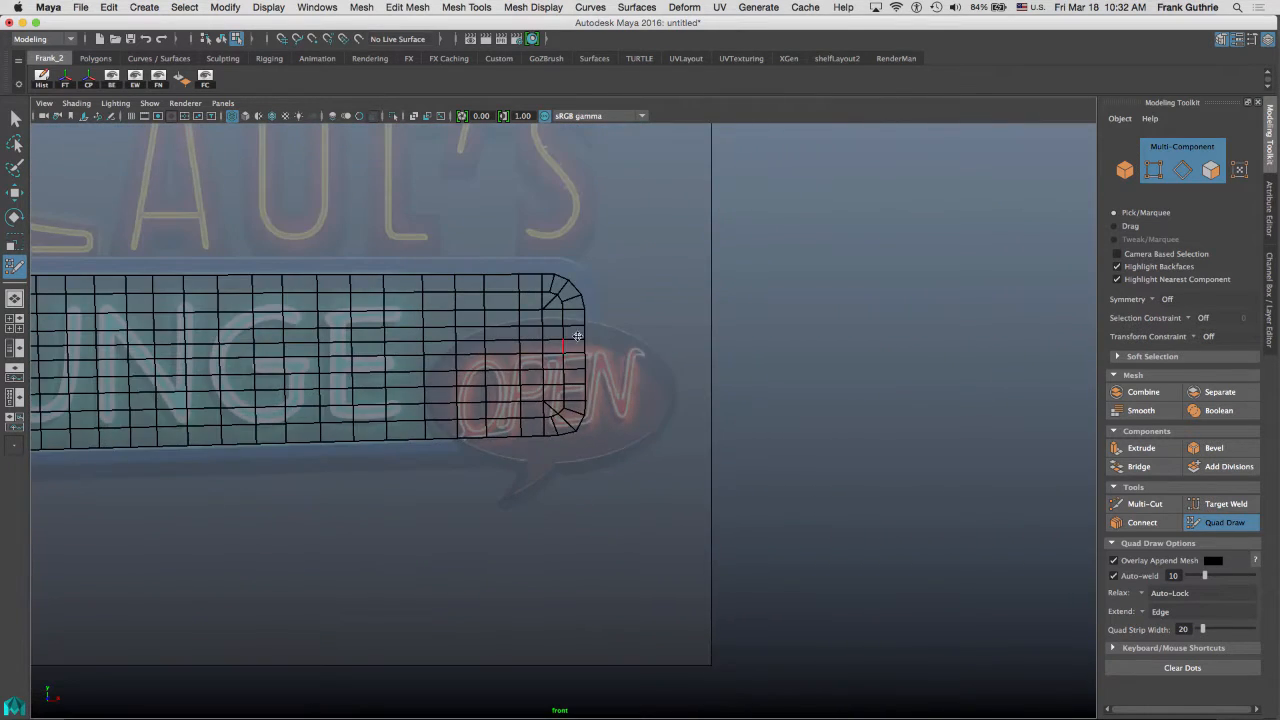
pyautogui.keyDown('alt'); pyautogui.moveTo(614, 351); pyautogui.dragTo(866, 271, button='middle'); pyautogui.keyUp('alt')
pyautogui.keyDown('alt'); pyautogui.moveTo(418, 300); pyautogui.dragTo(571, 305, button='middle'); pyautogui.keyUp('alt')
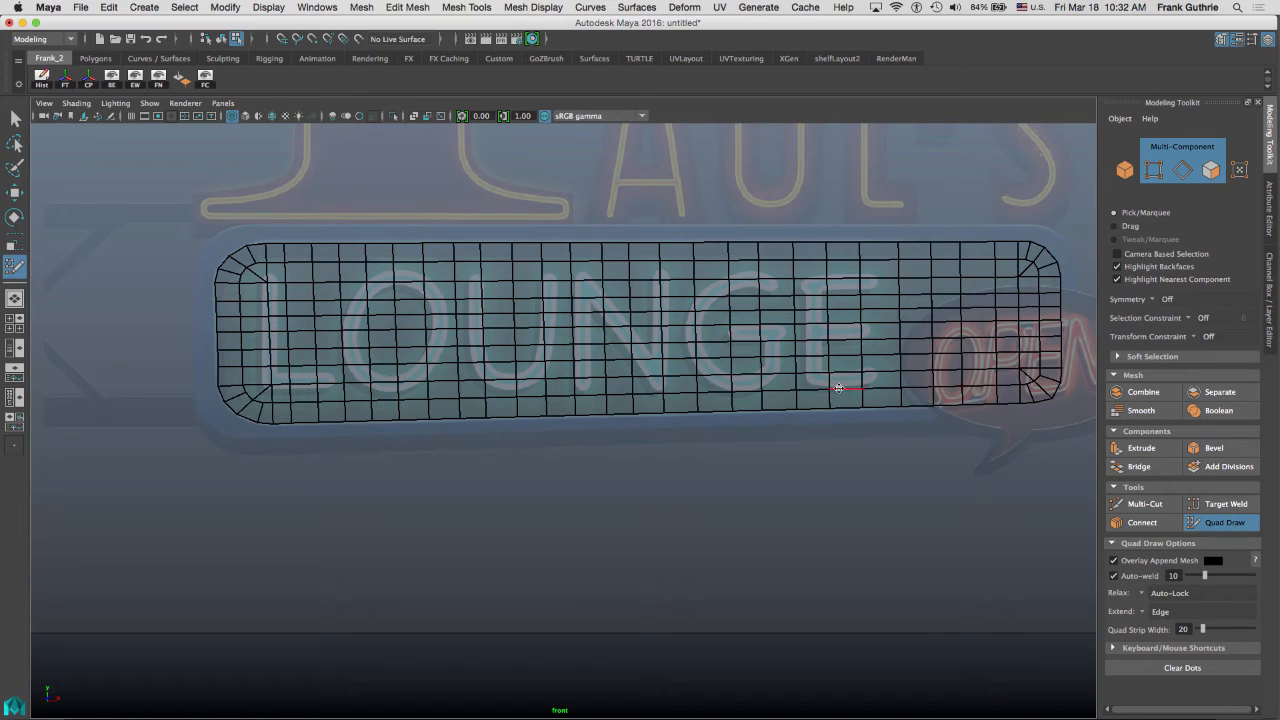
pyautogui.press('q')
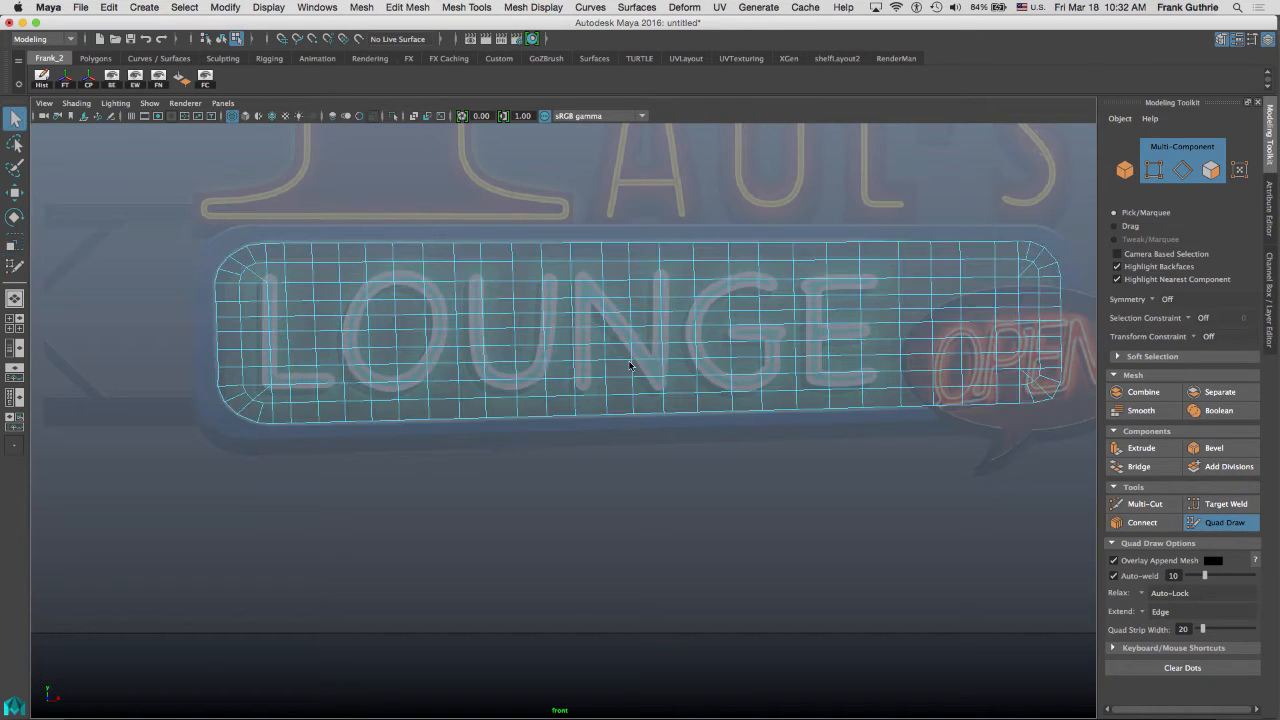
pyautogui.moveTo(630, 357); pyautogui.dragTo(695, 316, button='right')
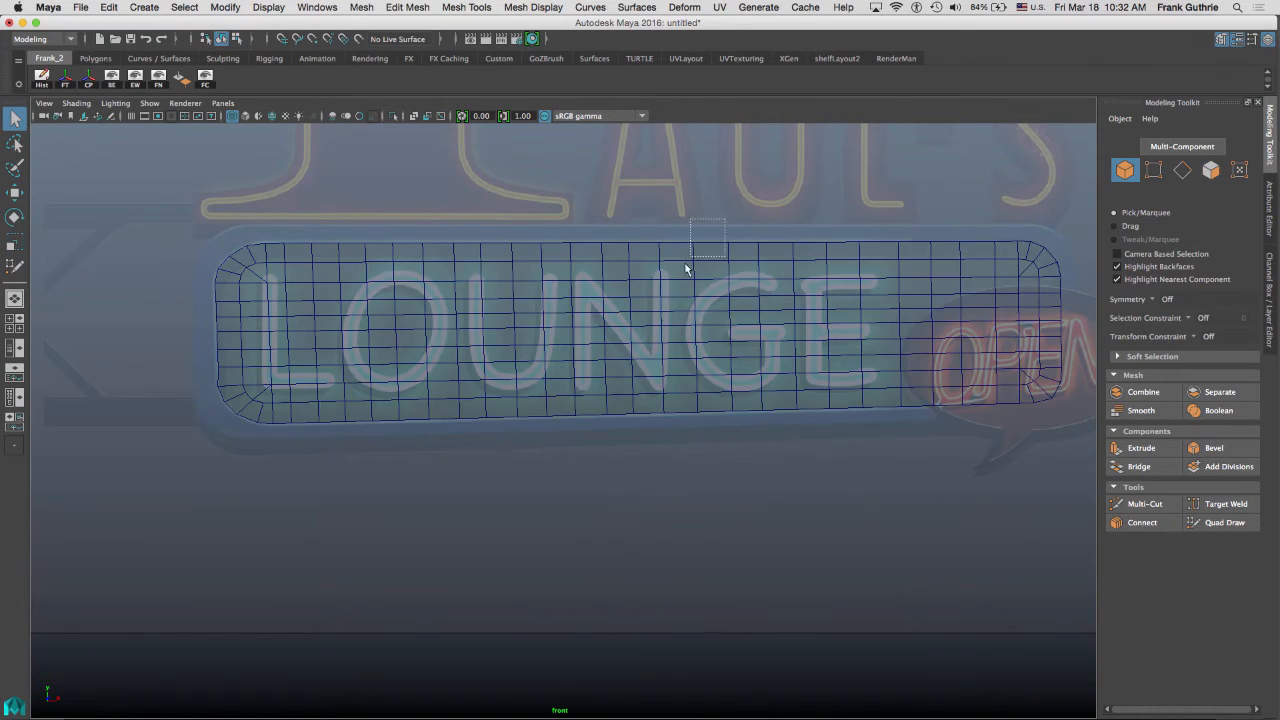
pyautogui.click(1271, 259)
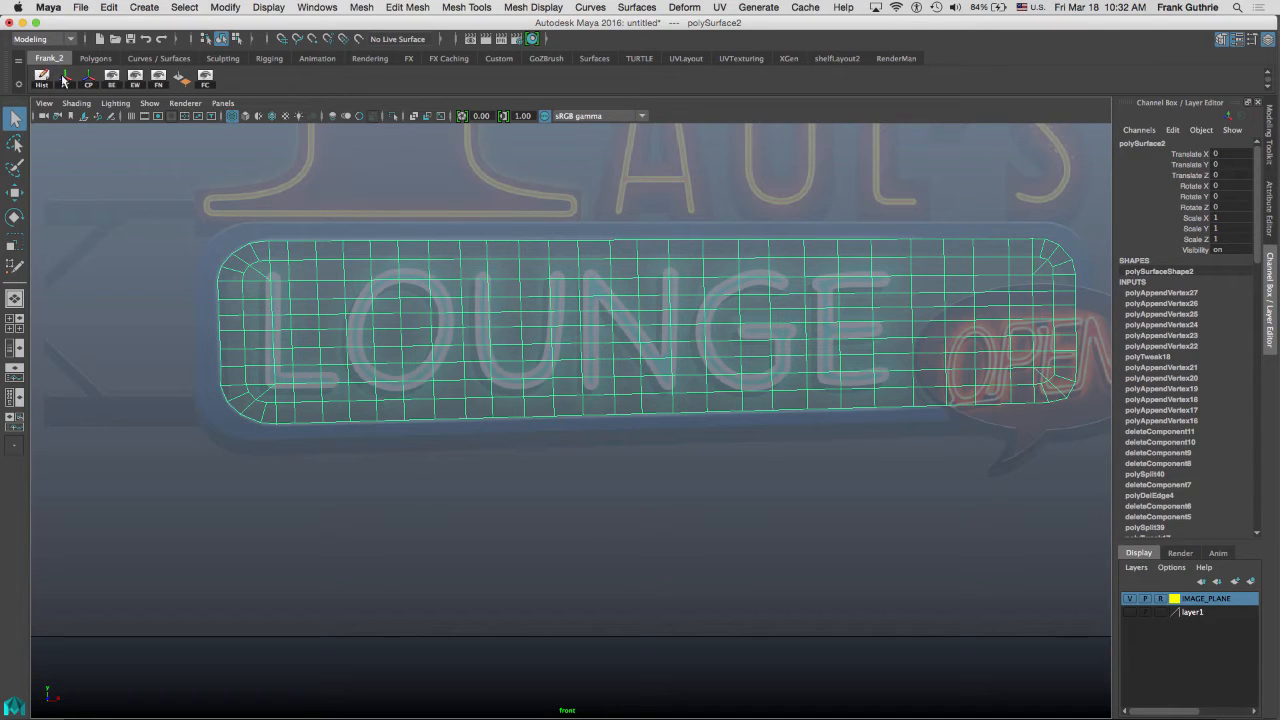
pyautogui.click(107, 7)
pyautogui.moveTo(154, 165)
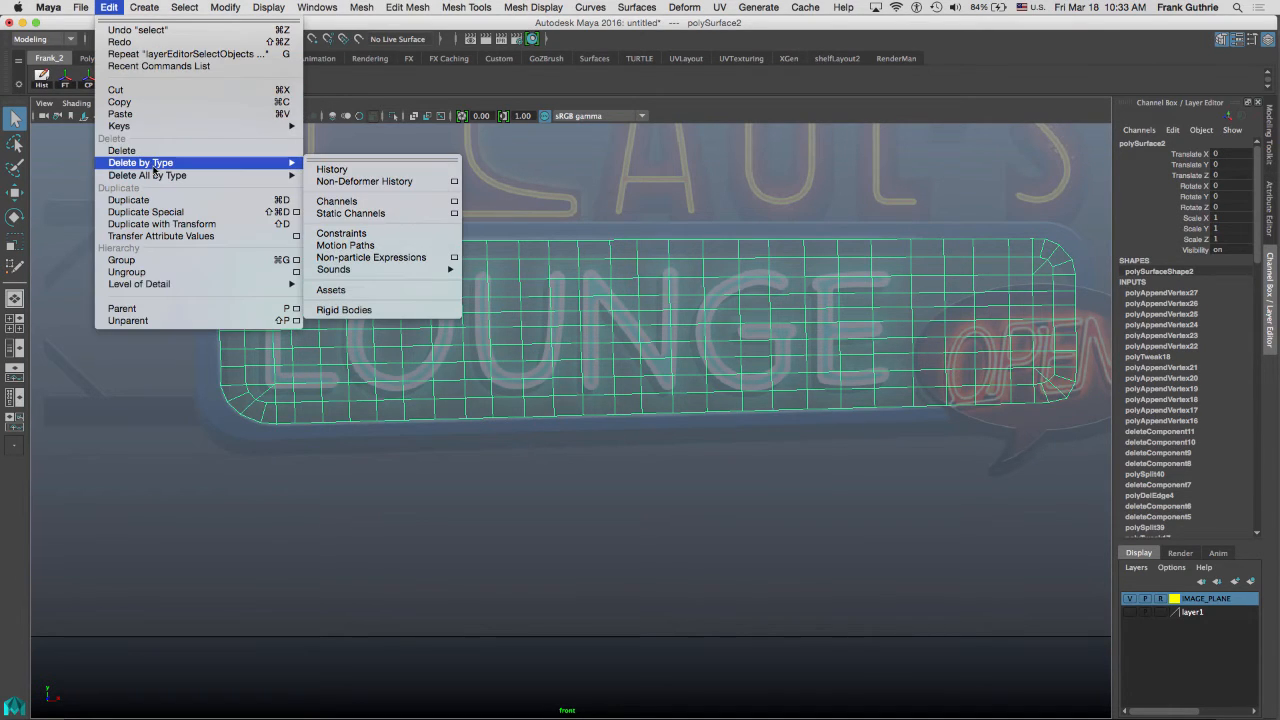
pyautogui.click(333, 170)
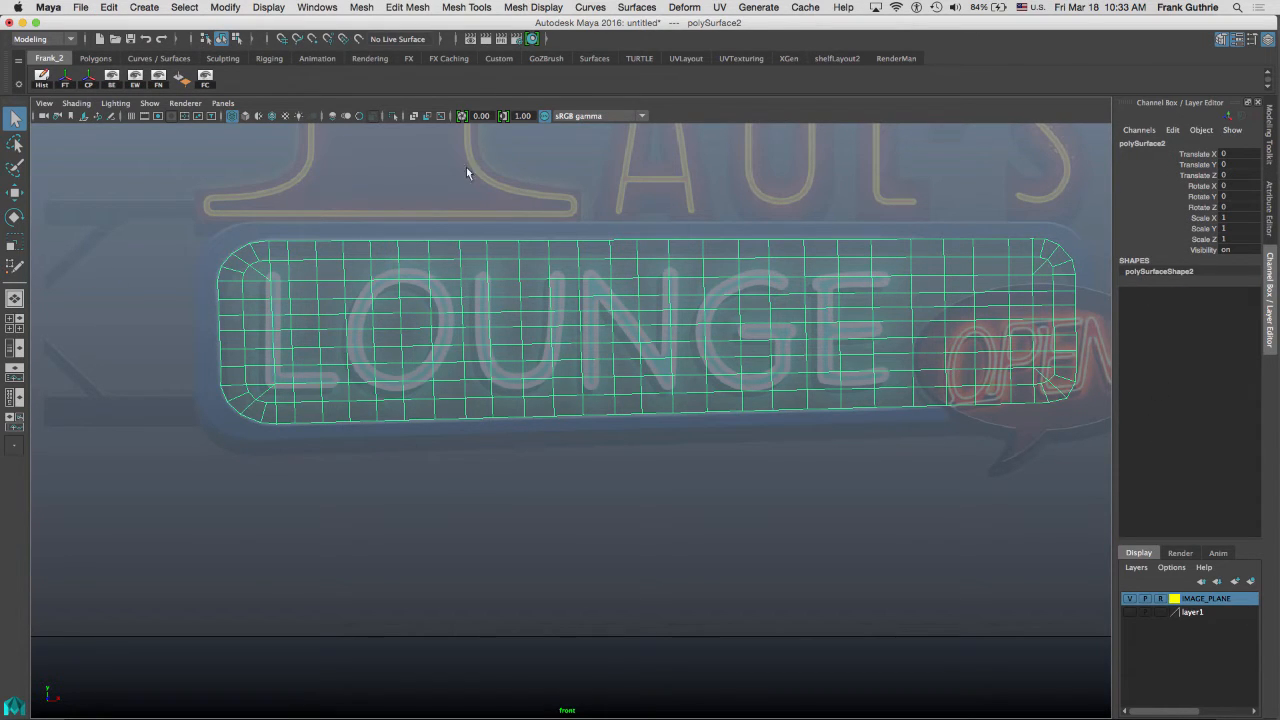
# Return to Quad Draw on the panel's upper-left rounded corner.
pyautogui.keyDown('alt'); pyautogui.moveTo(361, 240); pyautogui.dragTo(530, 272, button='middle'); pyautogui.keyUp('alt')
pyautogui.keyDown('alt'); pyautogui.moveTo(378, 288); pyautogui.dragTo(886, 250, button='right'); pyautogui.keyUp('alt')
pyautogui.keyDown('alt'); pyautogui.moveTo(111, 170); pyautogui.dragTo(345, 305, button='middle'); pyautogui.keyUp('alt')
pyautogui.keyDown('alt'); pyautogui.moveTo(345, 305); pyautogui.dragTo(929, 257, button='right'); pyautogui.keyUp('alt')
pyautogui.keyDown('alt'); pyautogui.moveTo(499, 202); pyautogui.dragTo(605, 325, button='middle'); pyautogui.keyUp('alt')
pyautogui.keyDown('alt'); pyautogui.moveTo(545, 305); pyautogui.dragTo(985, 250, button='right'); pyautogui.keyUp('alt')
pyautogui.keyDown('alt'); pyautogui.moveTo(487, 204); pyautogui.dragTo(609, 328, button='middle'); pyautogui.keyUp('alt')
pyautogui.keyDown('alt'); pyautogui.moveTo(449, 283); pyautogui.dragTo(623, 250, button='right'); pyautogui.keyUp('alt')
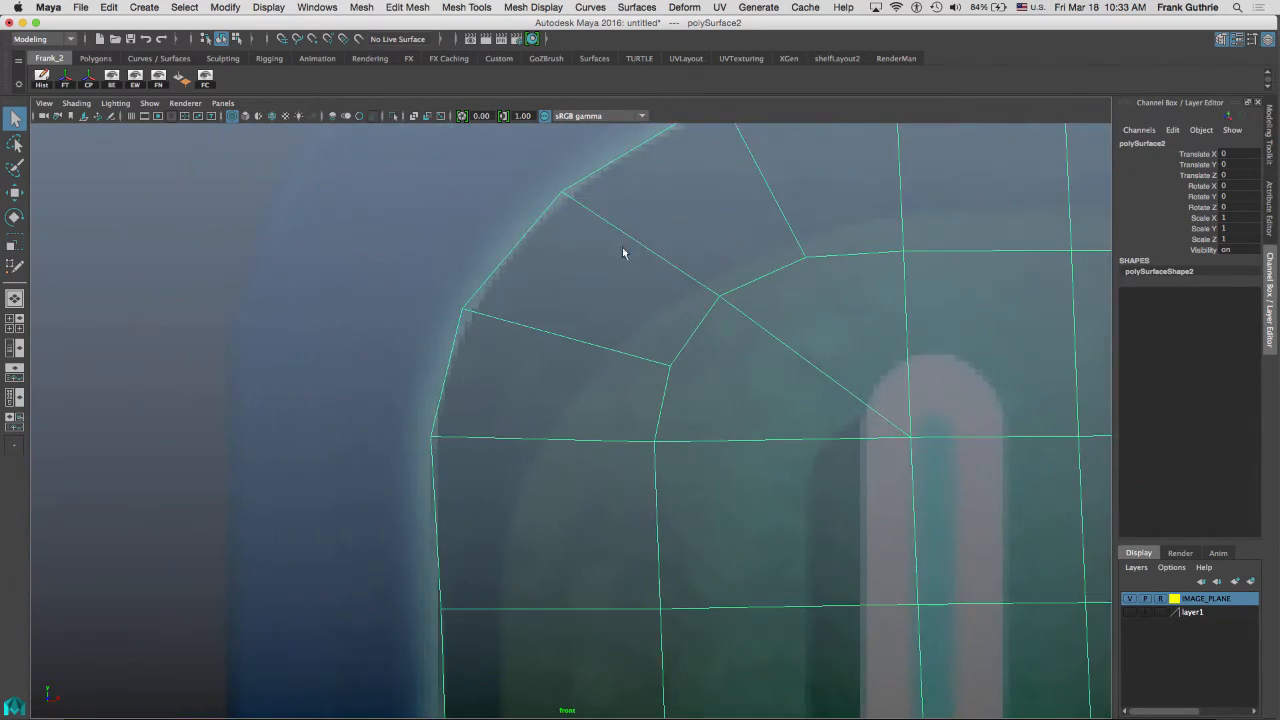
pyautogui.keyDown('alt'); pyautogui.moveTo(556, 182); pyautogui.dragTo(533, 239, button='middle'); pyautogui.keyUp('alt')
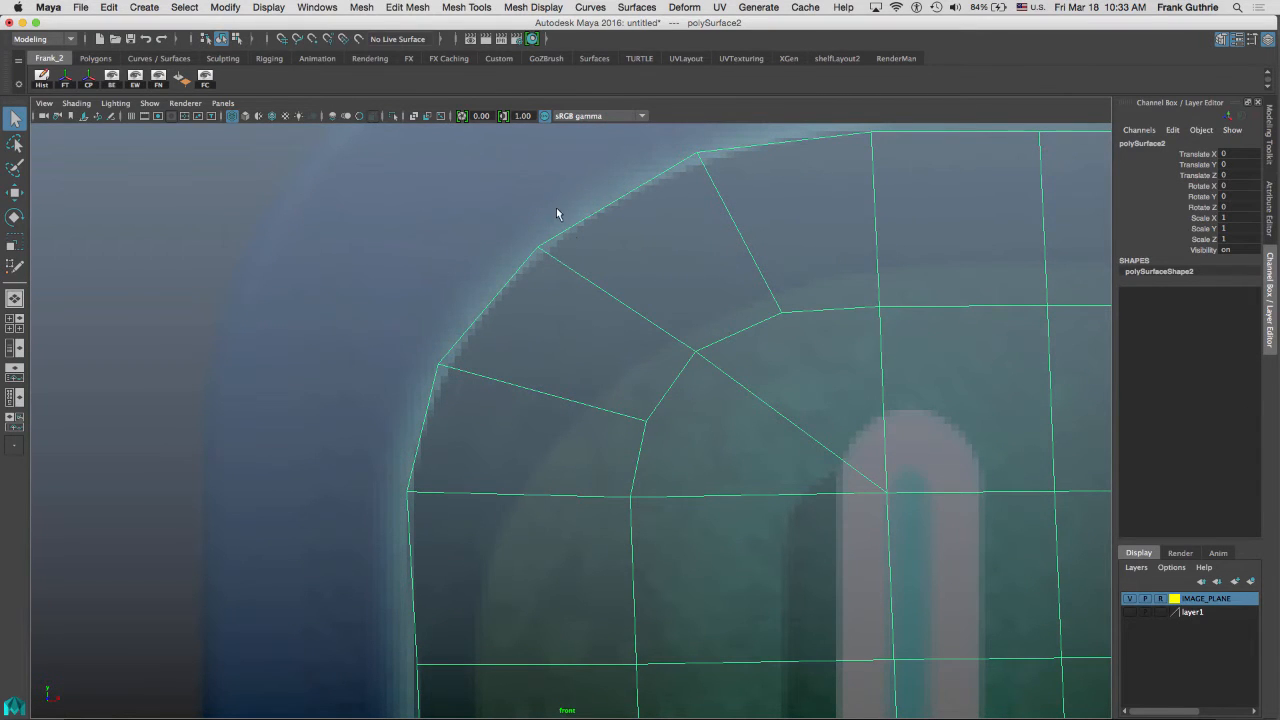
pyautogui.click(1269, 152)
pyautogui.click(1222, 522)
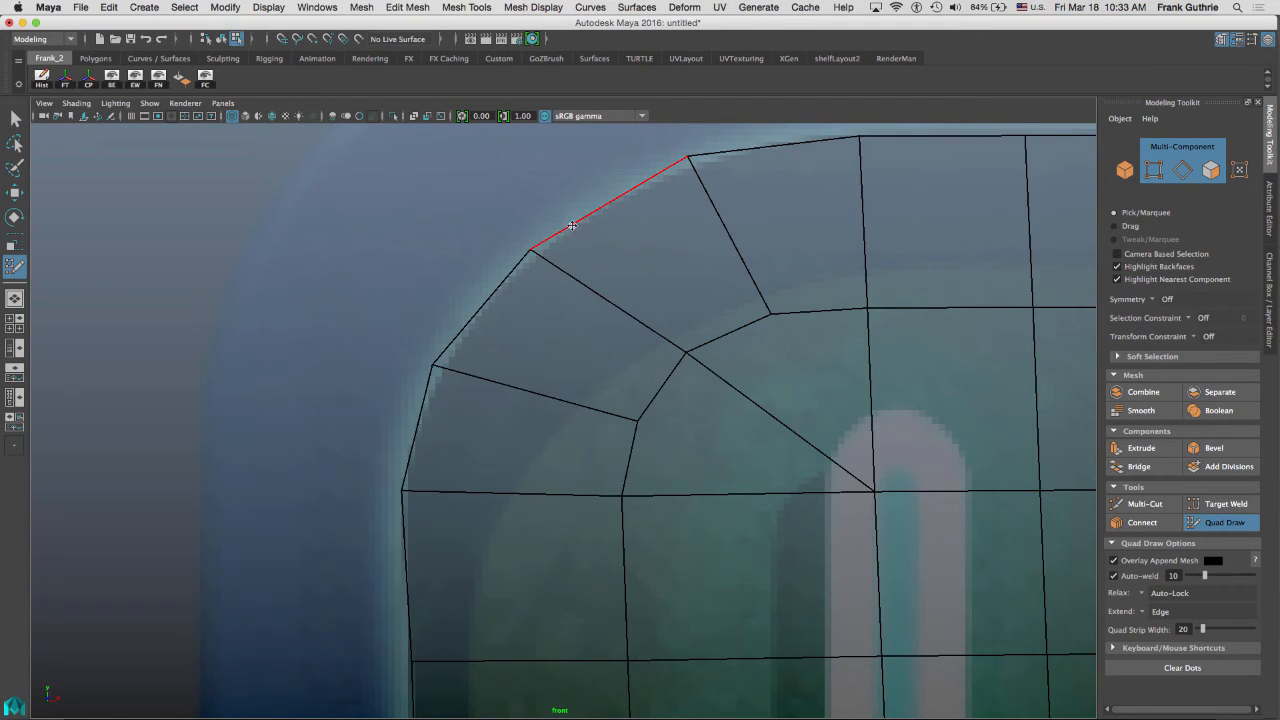
# Set Quad Draw's extend mode to Border and add a thin strip around the panel's outer border, previewing it smoothed.
pyautogui.press('Tab')
pyautogui.keyDown('ctrl'); pyautogui.keyDown('shift'); pyautogui.rightClick(580, 229); pyautogui.keyUp('shift'); pyautogui.keyUp('ctrl')
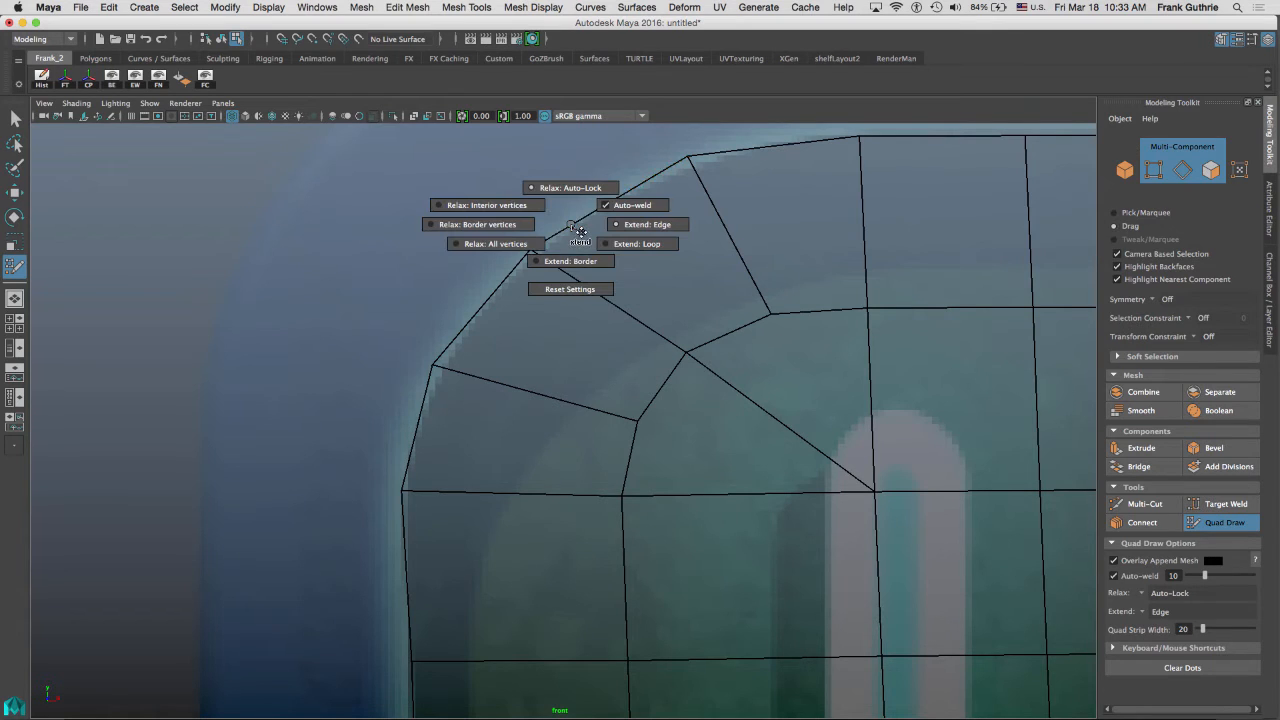
pyautogui.click(578, 261)
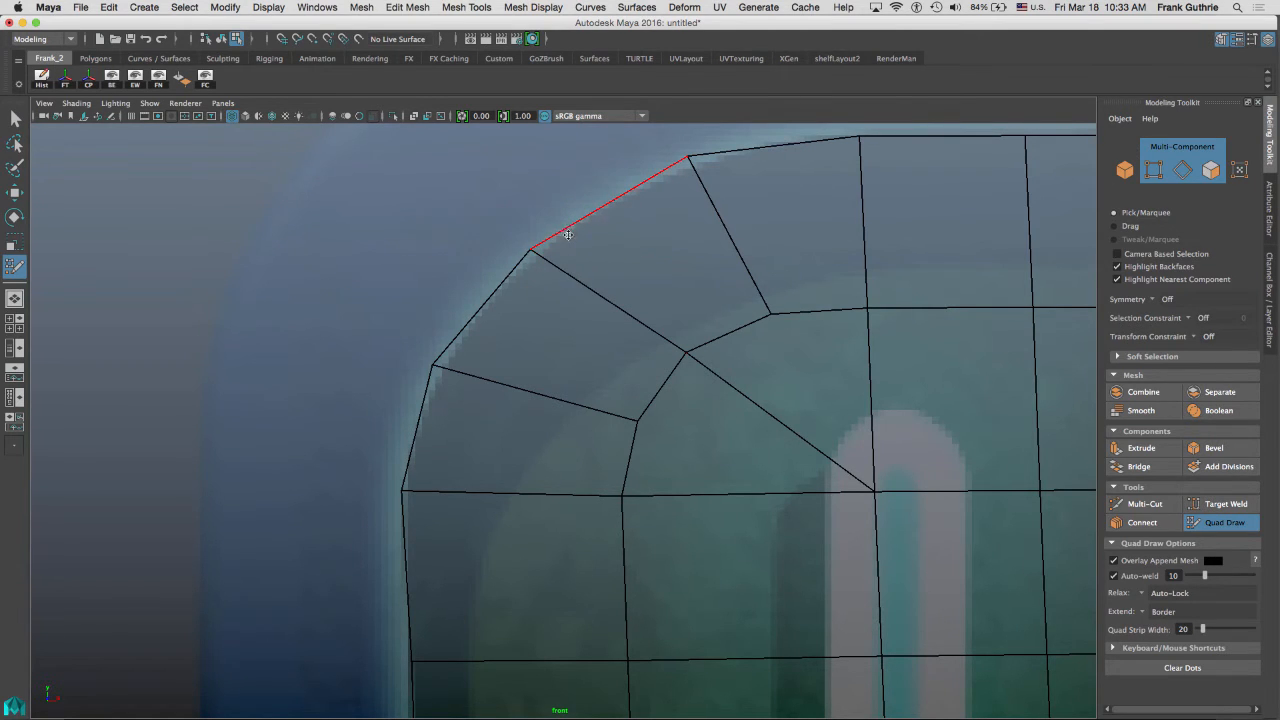
pyautogui.press('Tab')
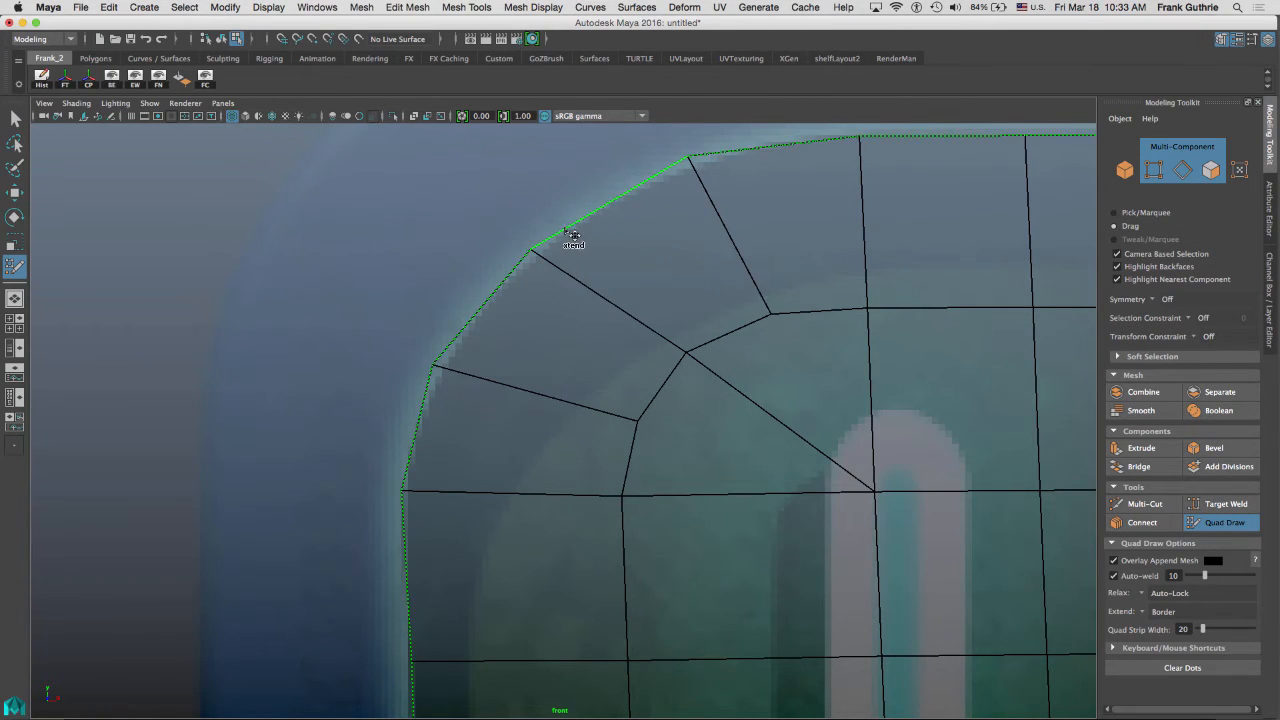
pyautogui.moveTo(566, 231); pyautogui.dragTo(561, 225)
pyautogui.press('super+z')
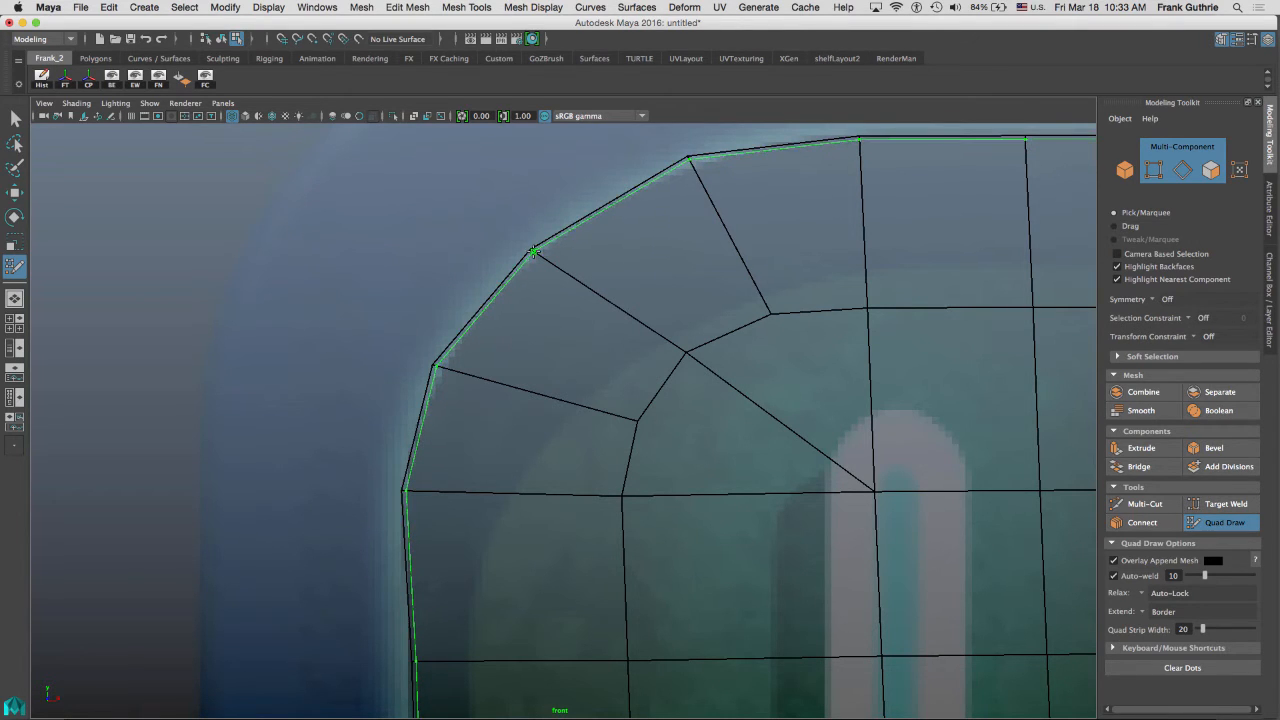
pyautogui.keyDown('ctrl'); pyautogui.click(533, 252); pyautogui.keyUp('ctrl')
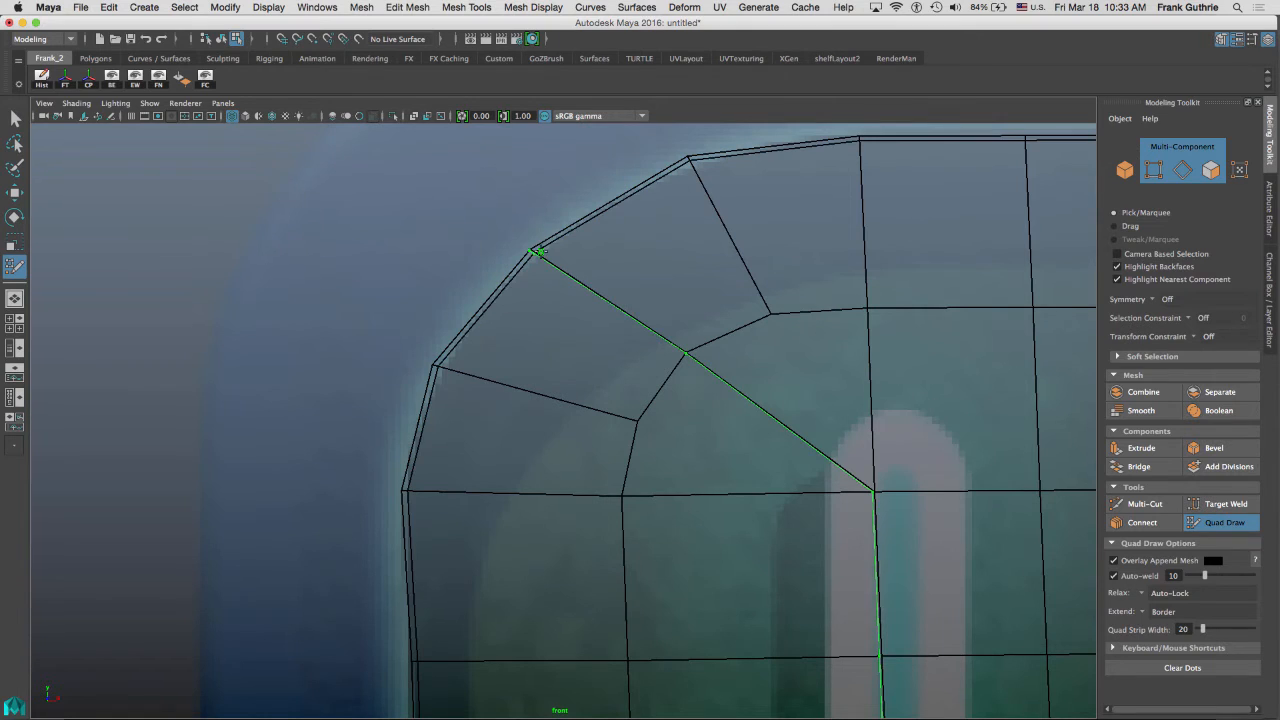
pyautogui.press('3')
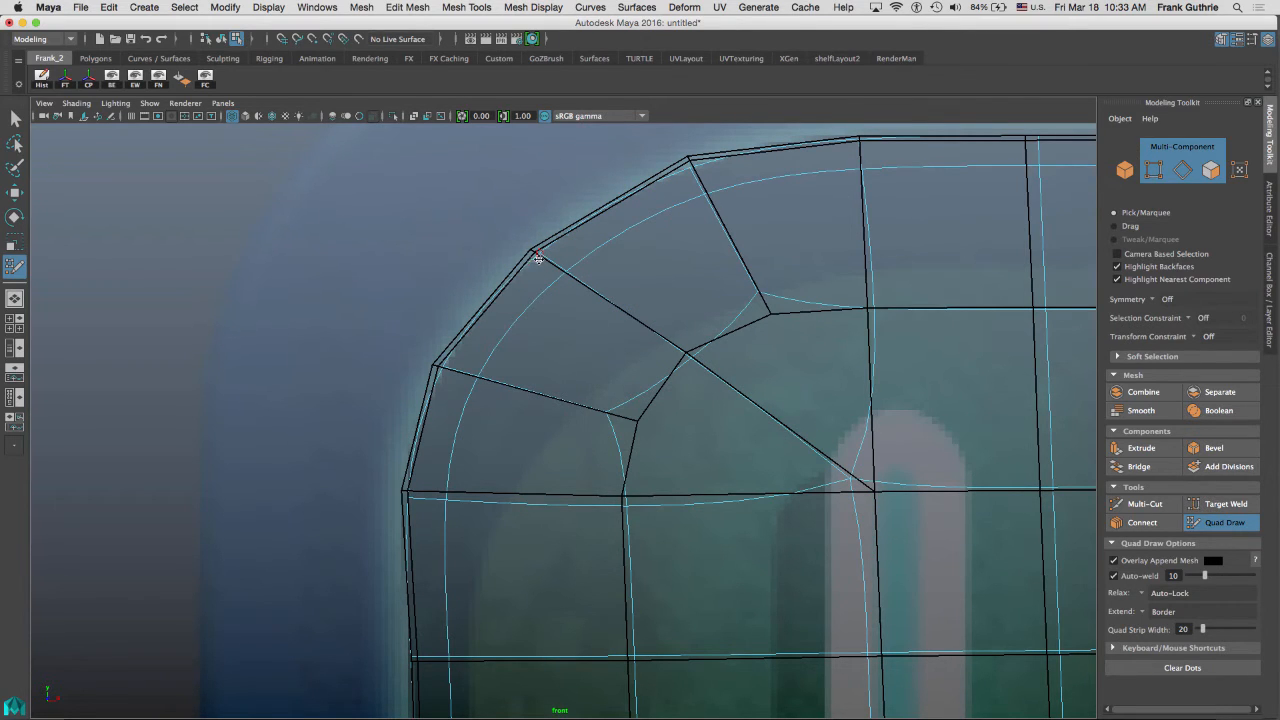
pyautogui.press('1')
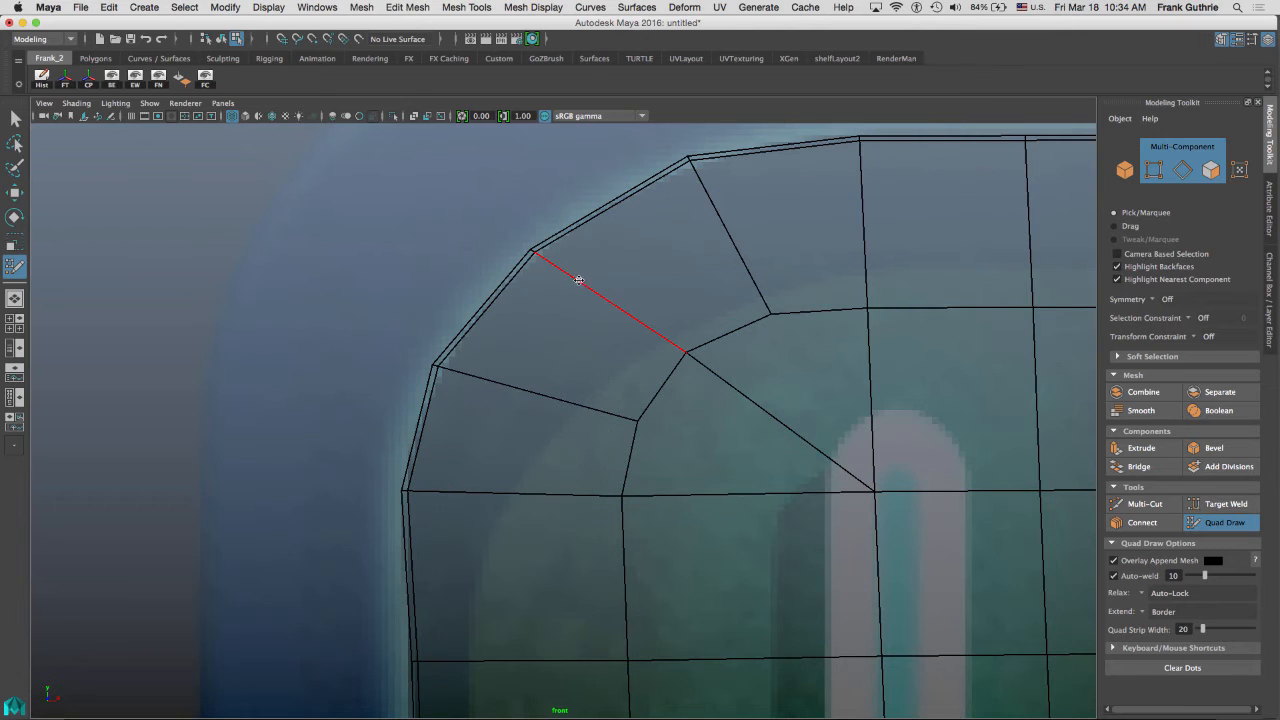
# Insert an edge loop through the upper-left corner's middle ring of quads and preview it smoothed.
pyautogui.press('ctrl')
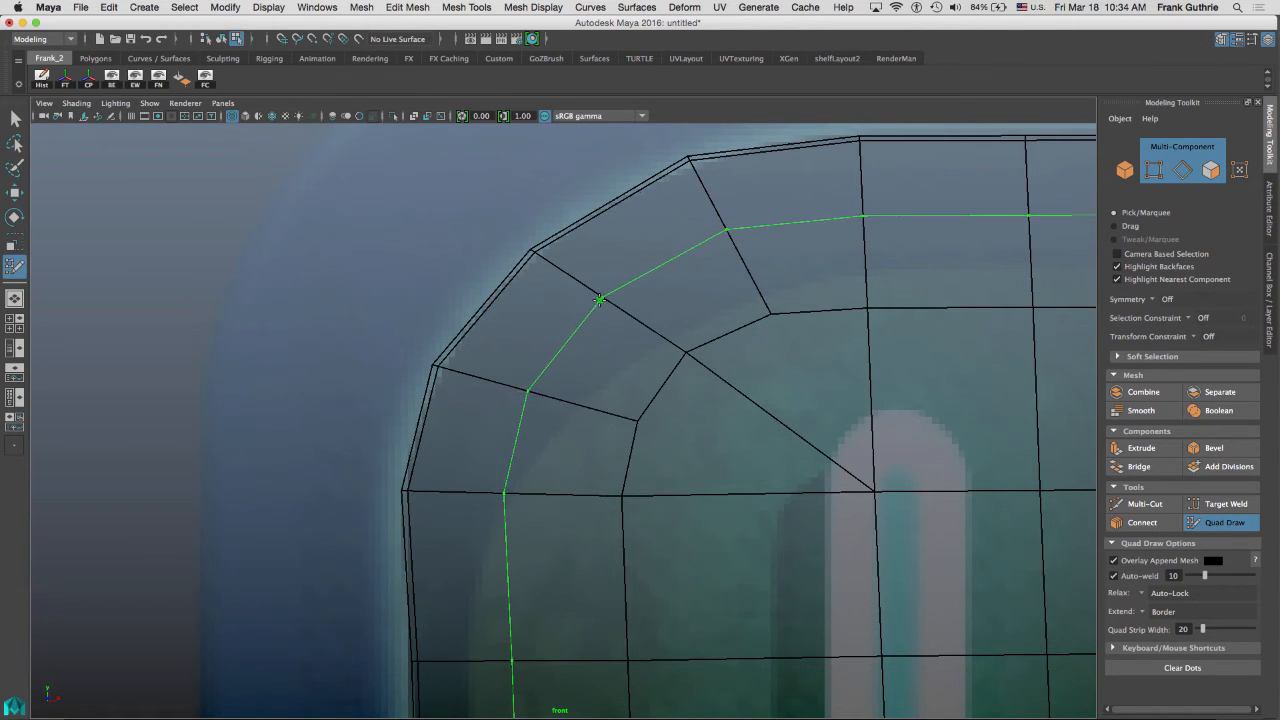
pyautogui.keyDown('ctrl'); pyautogui.click(600, 301); pyautogui.keyUp('ctrl')
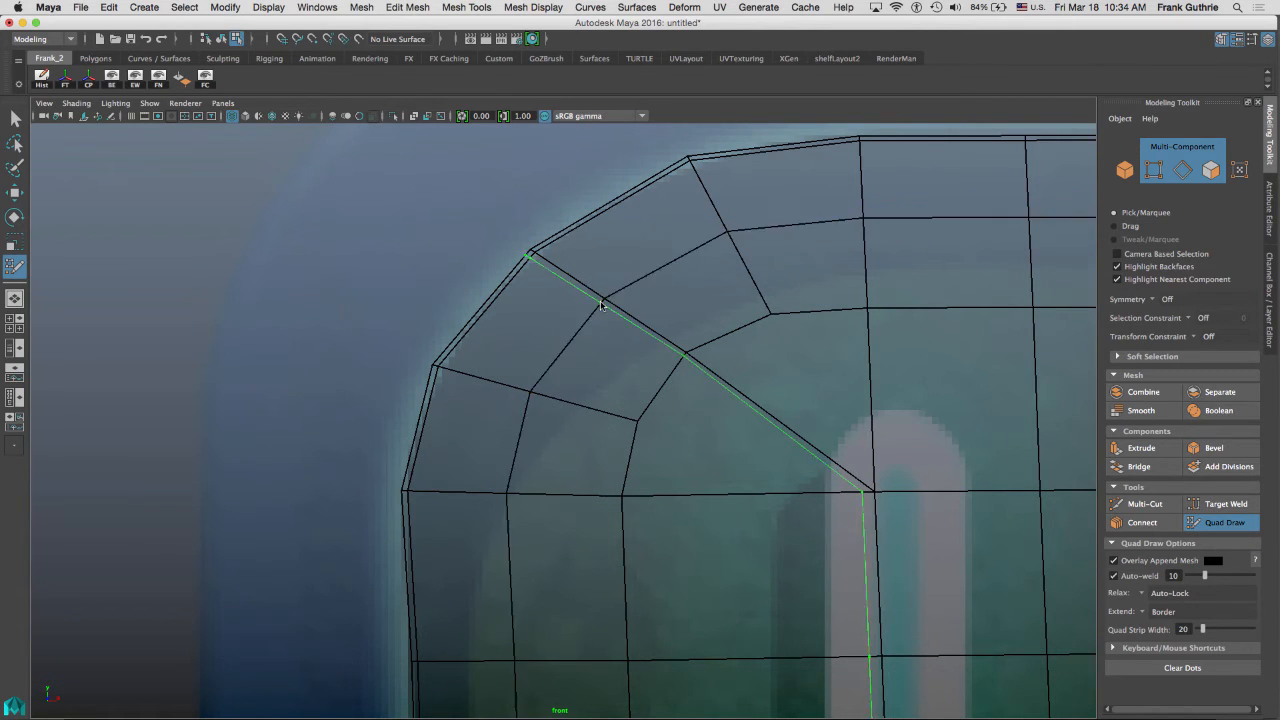
pyautogui.press('3')
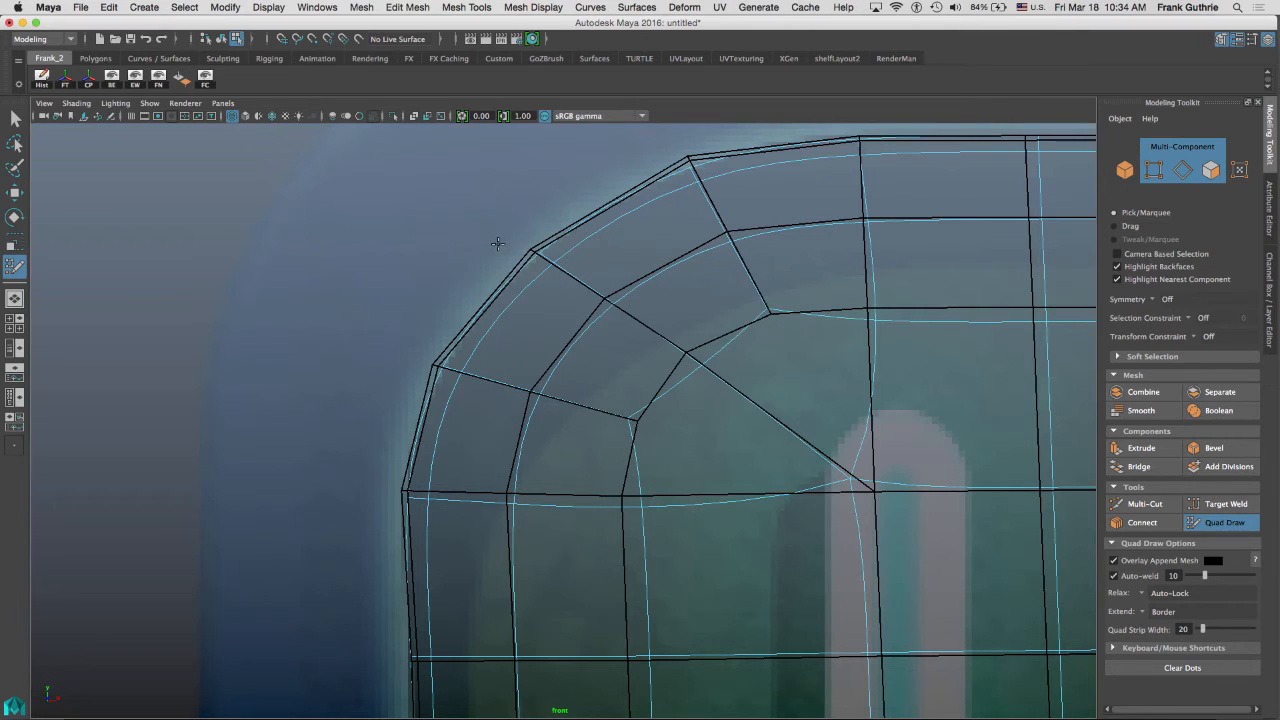
pyautogui.press('1')
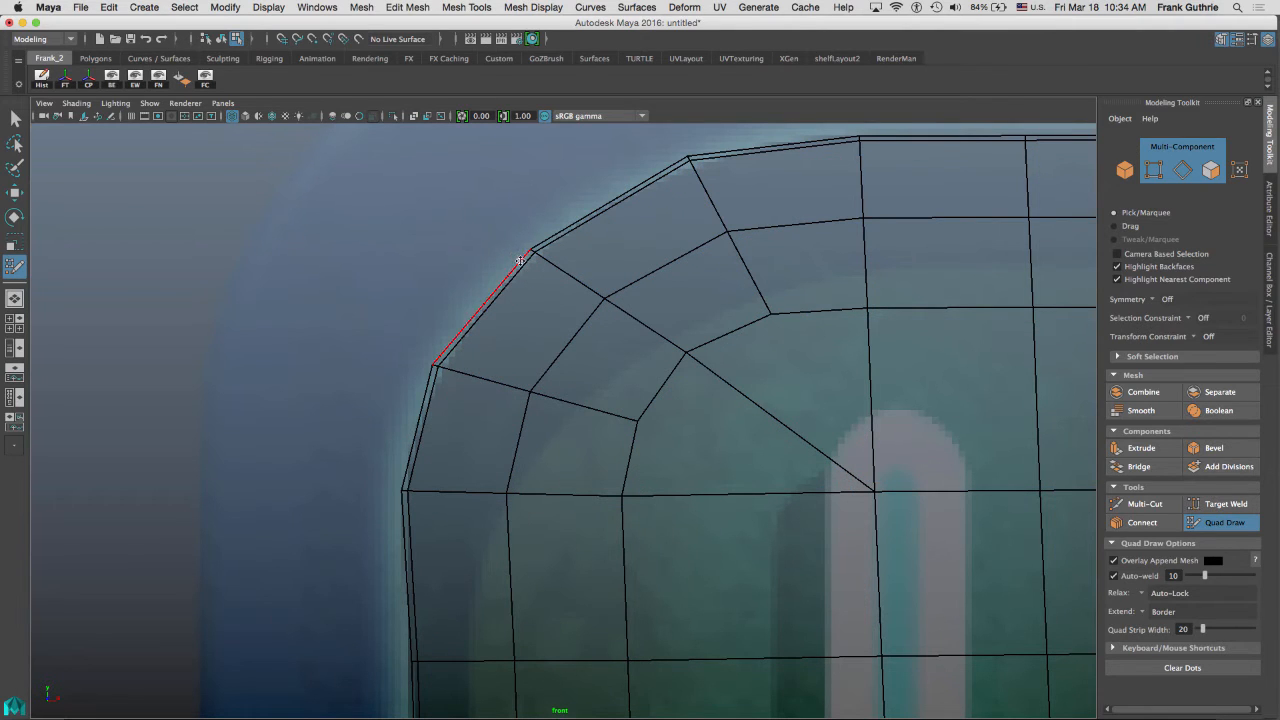
# Leave Quad Draw and select the panel's entire outer border edge loop, framing the mesh.
pyautogui.click(1224, 522)
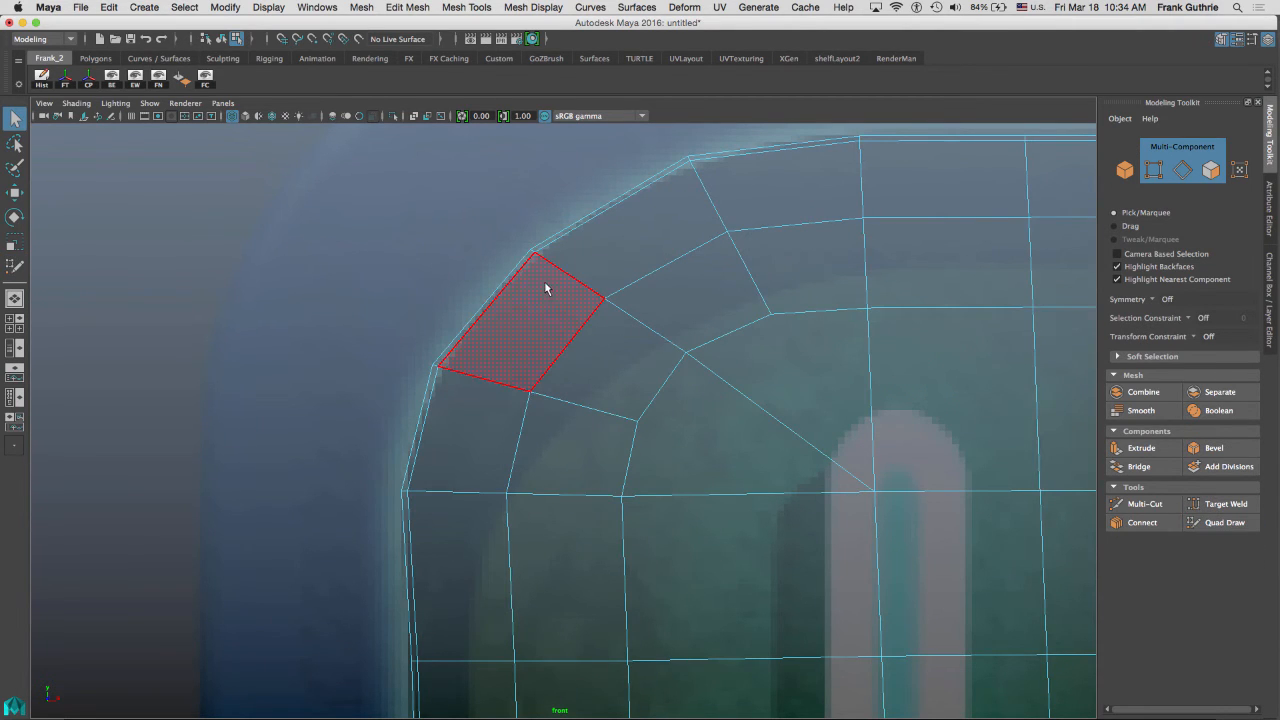
pyautogui.moveTo(545, 266); pyautogui.dragTo(575, 184, button='right')
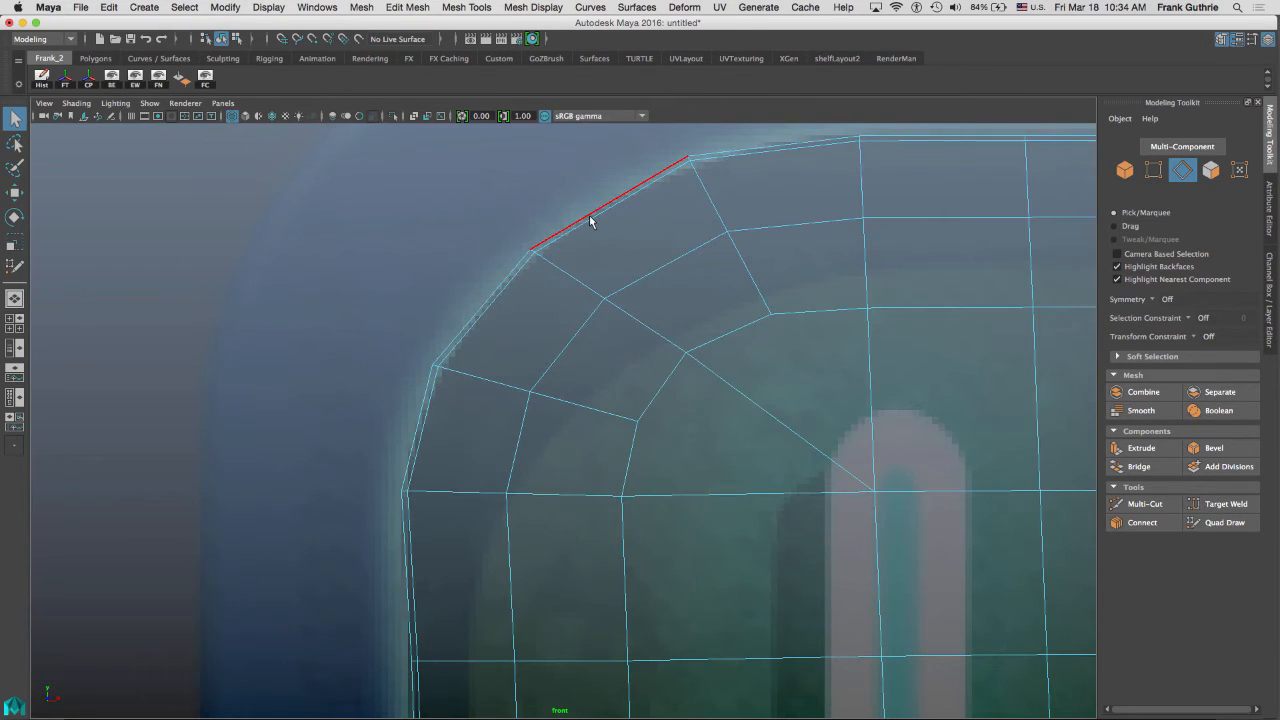
pyautogui.doubleClick(589, 220)
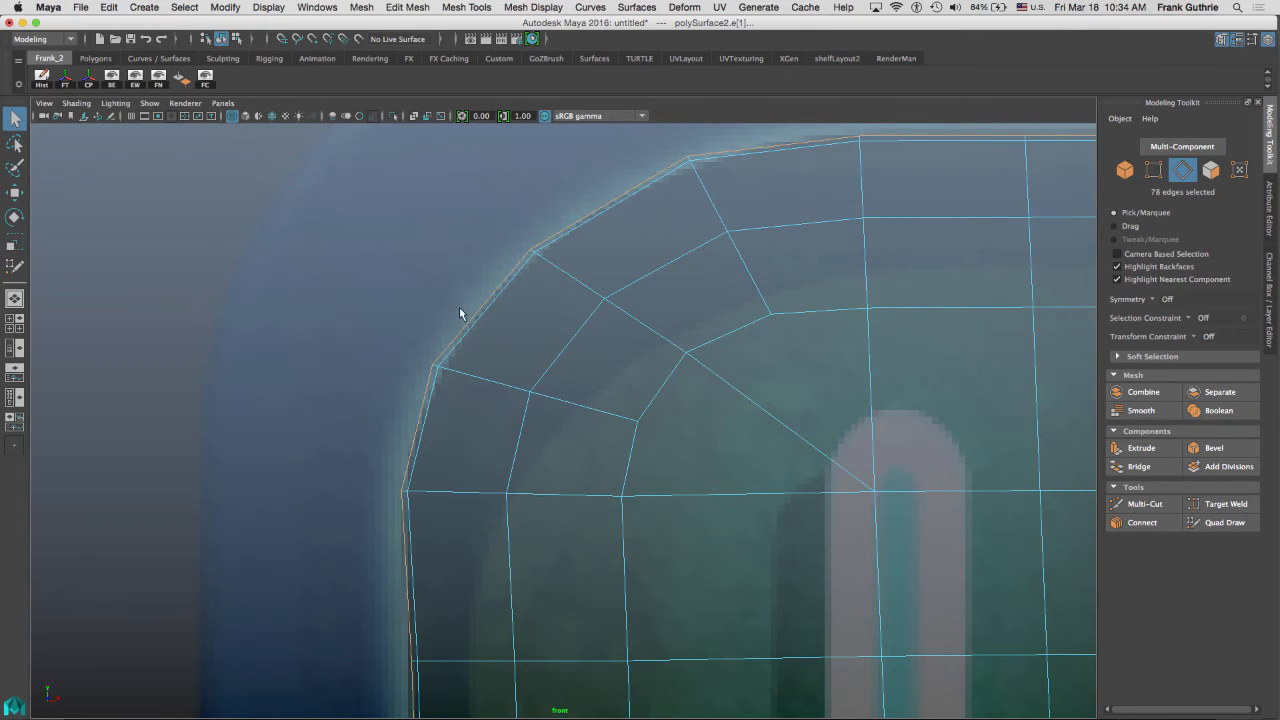
pyautogui.press('f')
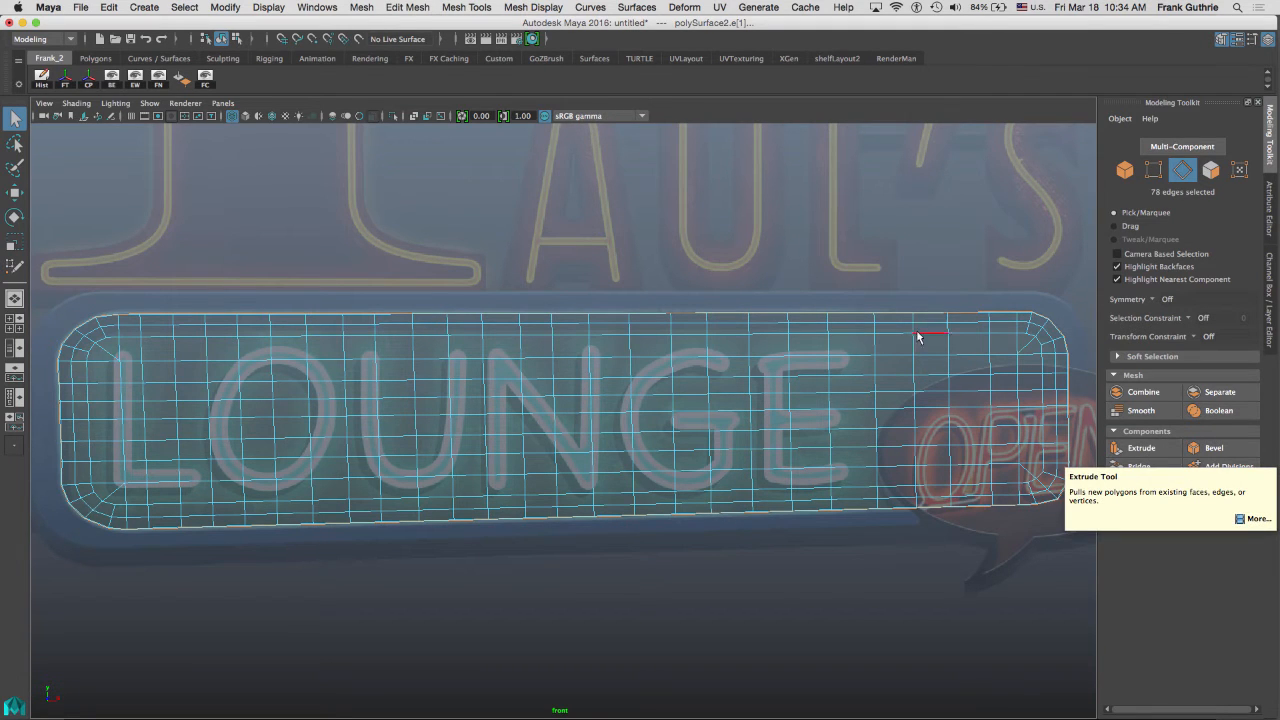
# Extrude the panel's selected border edges and nudge the new edges slightly outward.
pyautogui.press('space')
pyautogui.press('space')
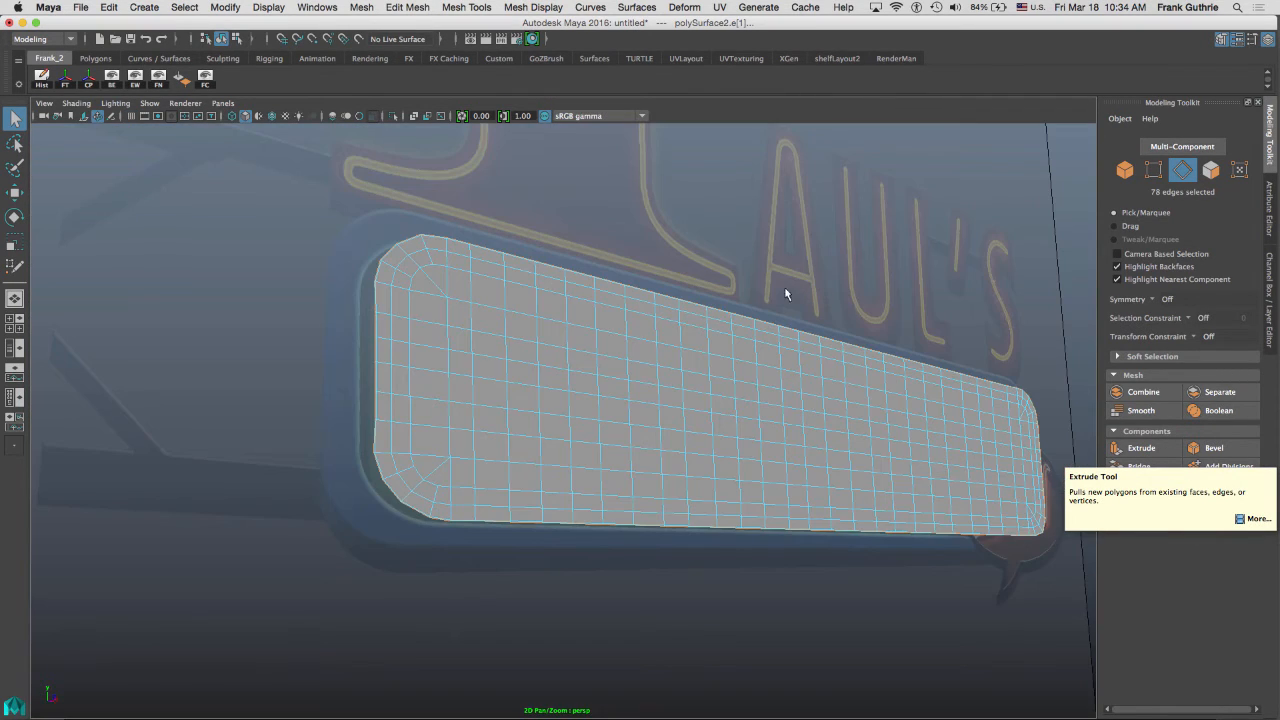
pyautogui.keyDown('alt'); pyautogui.moveTo(780, 286); pyautogui.dragTo(806, 239); pyautogui.keyUp('alt')
pyautogui.scroll(5, 747, 237)
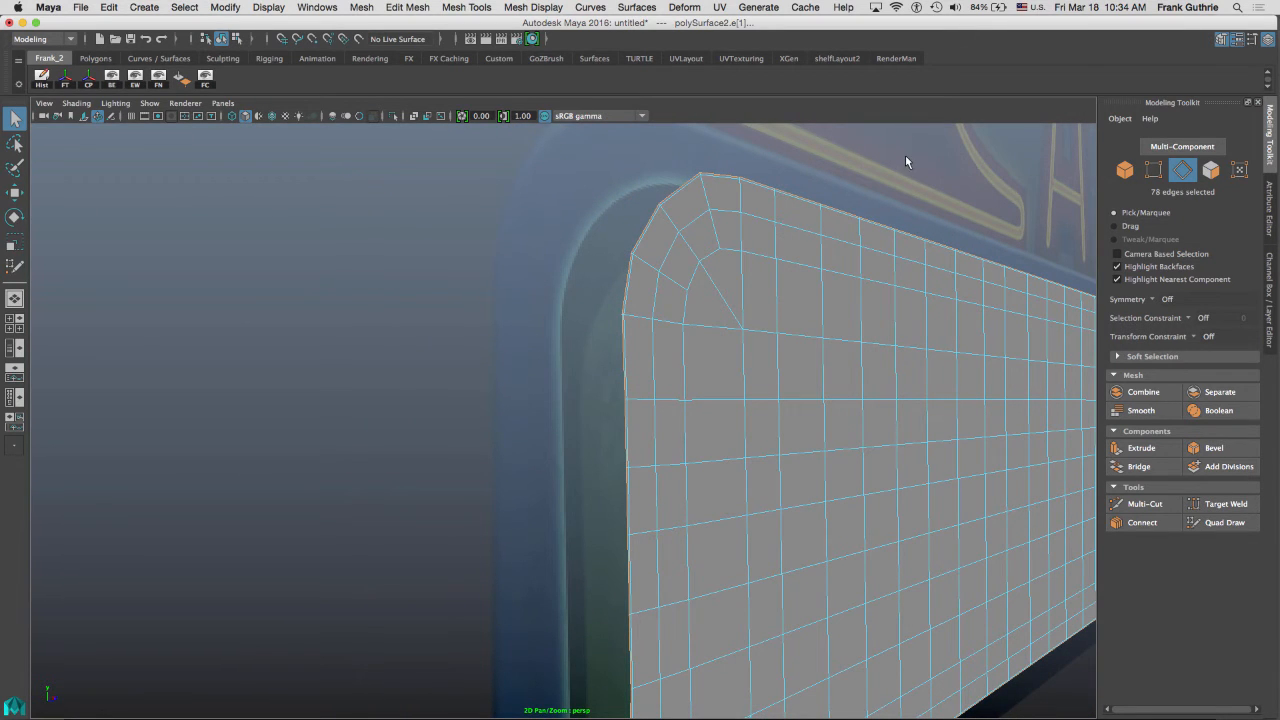
pyautogui.click(1140, 447)
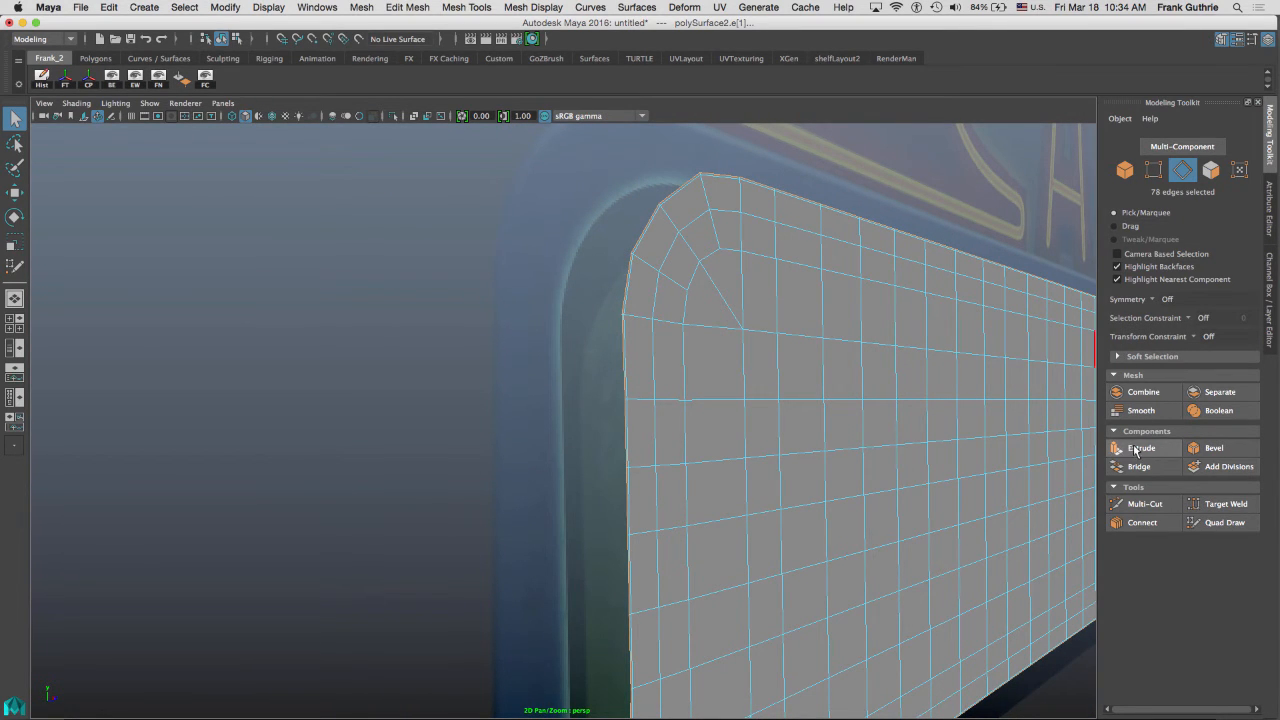
pyautogui.keyDown('alt'); pyautogui.moveTo(621, 248); pyautogui.dragTo(847, 309); pyautogui.keyUp('alt')
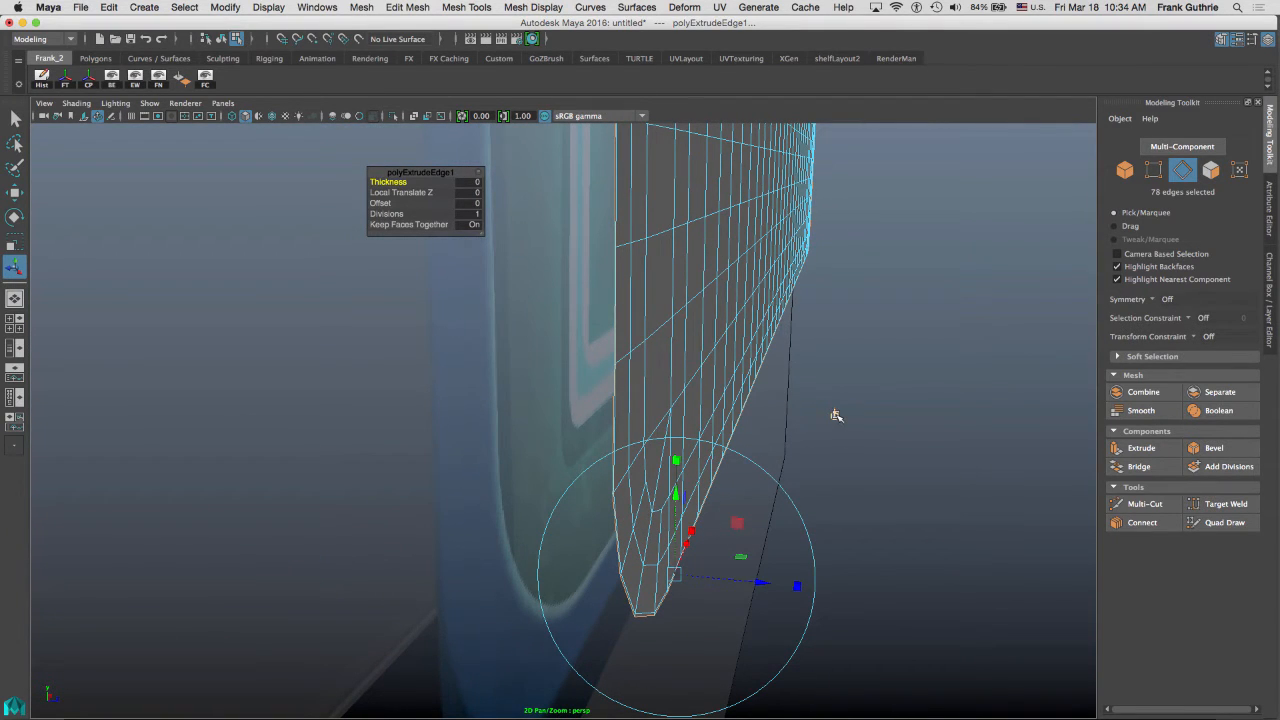
pyautogui.keyDown('alt'); pyautogui.moveTo(837, 417); pyautogui.dragTo(884, 284); pyautogui.keyUp('alt')
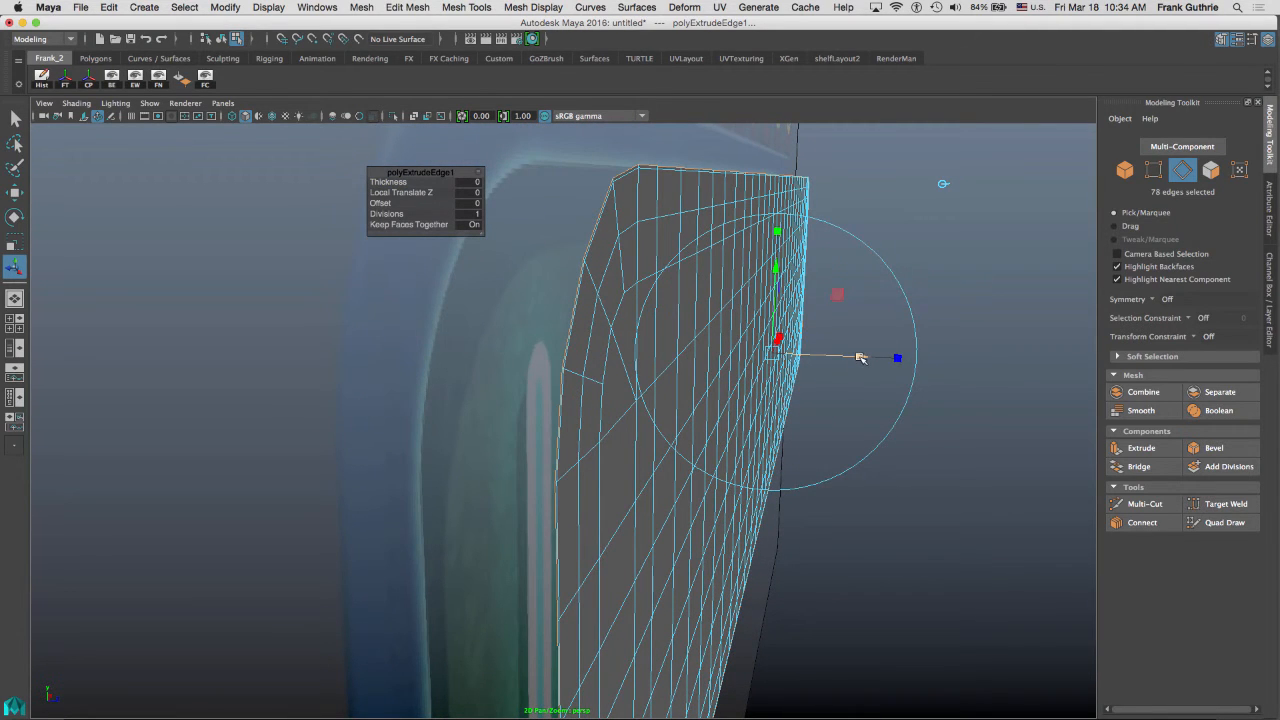
pyautogui.moveTo(860, 357); pyautogui.dragTo(862, 357)
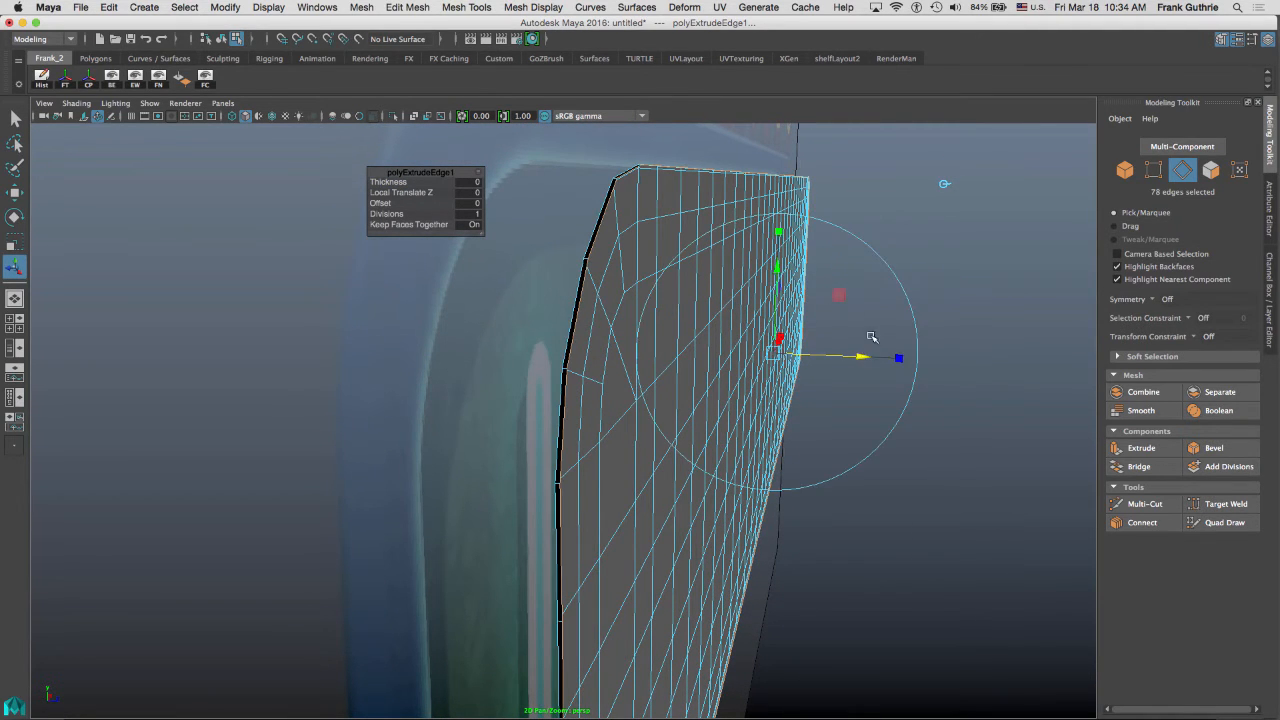
pyautogui.keyDown('alt'); pyautogui.moveTo(631, 230); pyautogui.dragTo(546, 217); pyautogui.keyUp('alt')
pyautogui.keyDown('alt'); pyautogui.moveTo(546, 217); pyautogui.dragTo(963, 283, button='middle'); pyautogui.keyUp('alt')
pyautogui.keyDown('alt'); pyautogui.moveTo(654, 299); pyautogui.dragTo(1050, 300, button='right'); pyautogui.keyUp('alt')
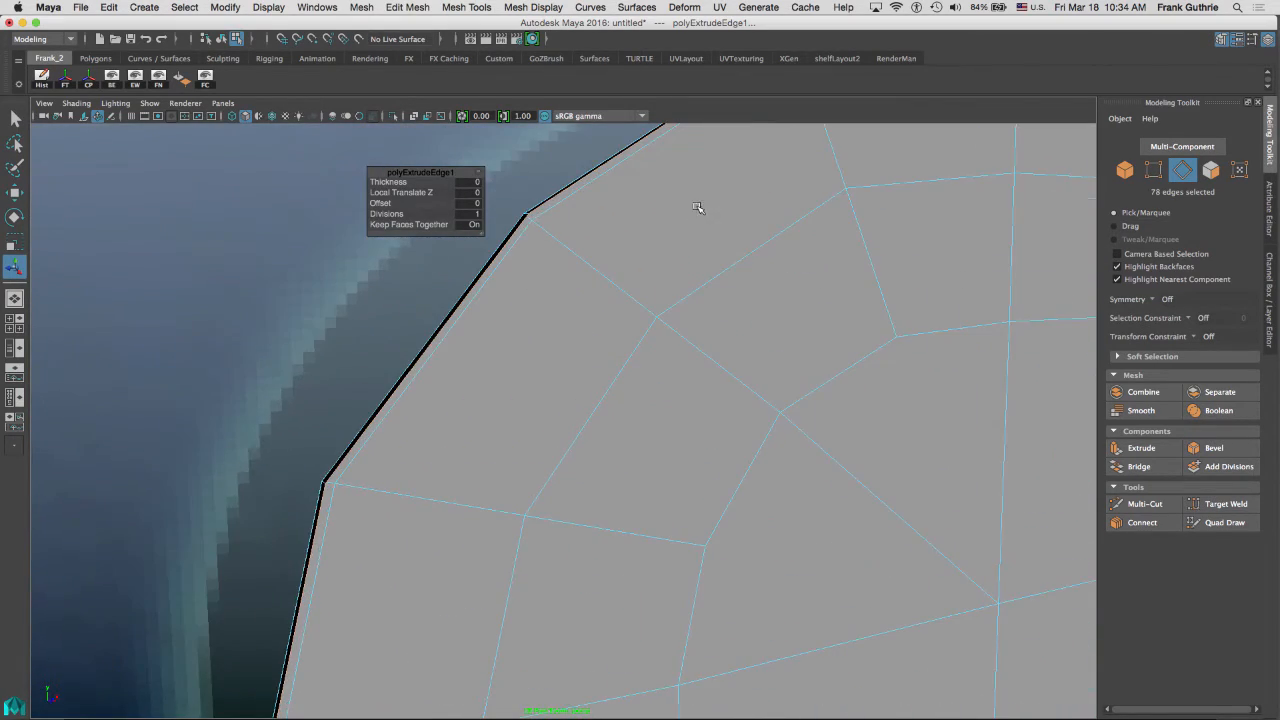
pyautogui.keyDown('alt'); pyautogui.moveTo(697, 207); pyautogui.dragTo(673, 256); pyautogui.keyUp('alt')
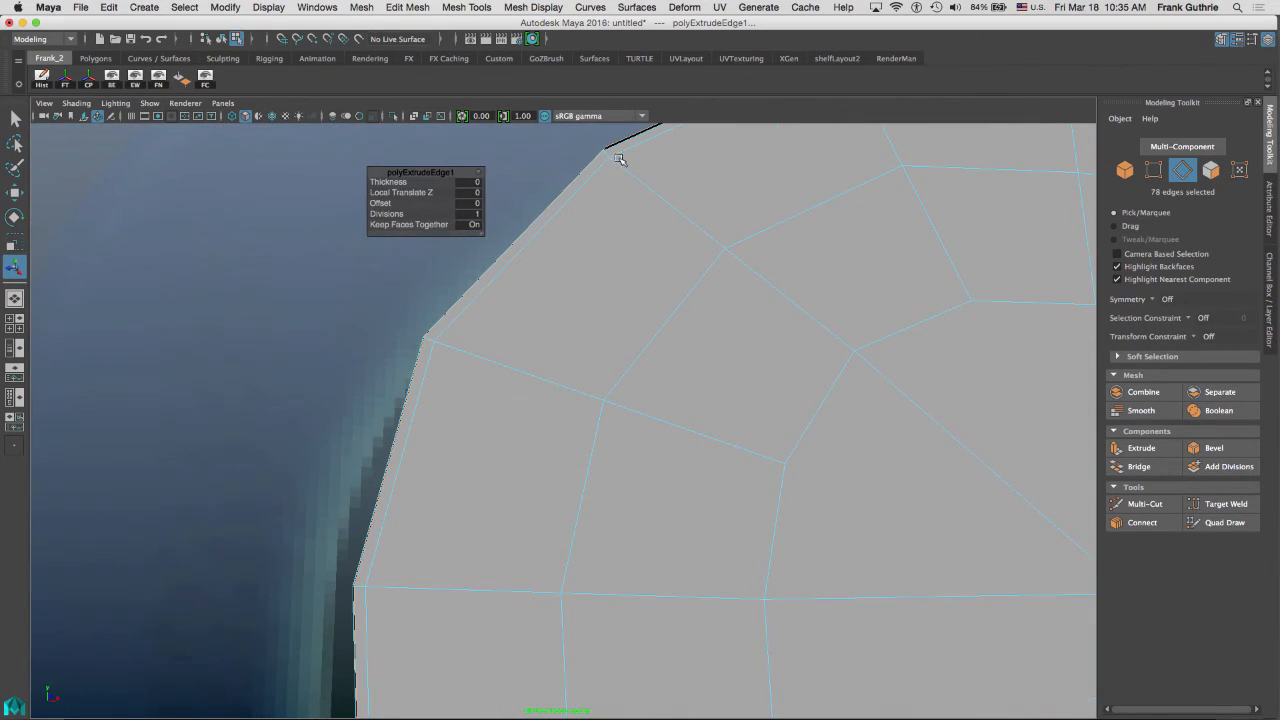
pyautogui.keyDown('alt'); pyautogui.moveTo(703, 188); pyautogui.dragTo(1014, 296); pyautogui.keyUp('alt')
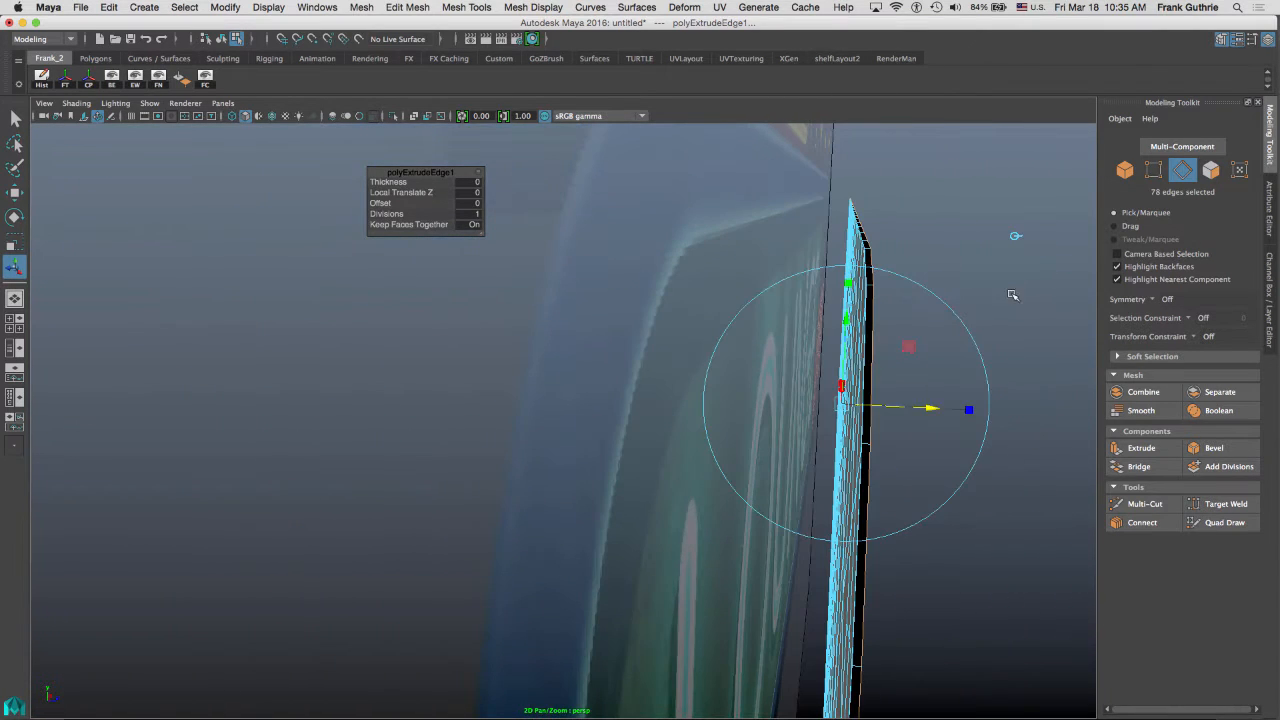
pyautogui.moveTo(930, 408); pyautogui.dragTo(932, 409)
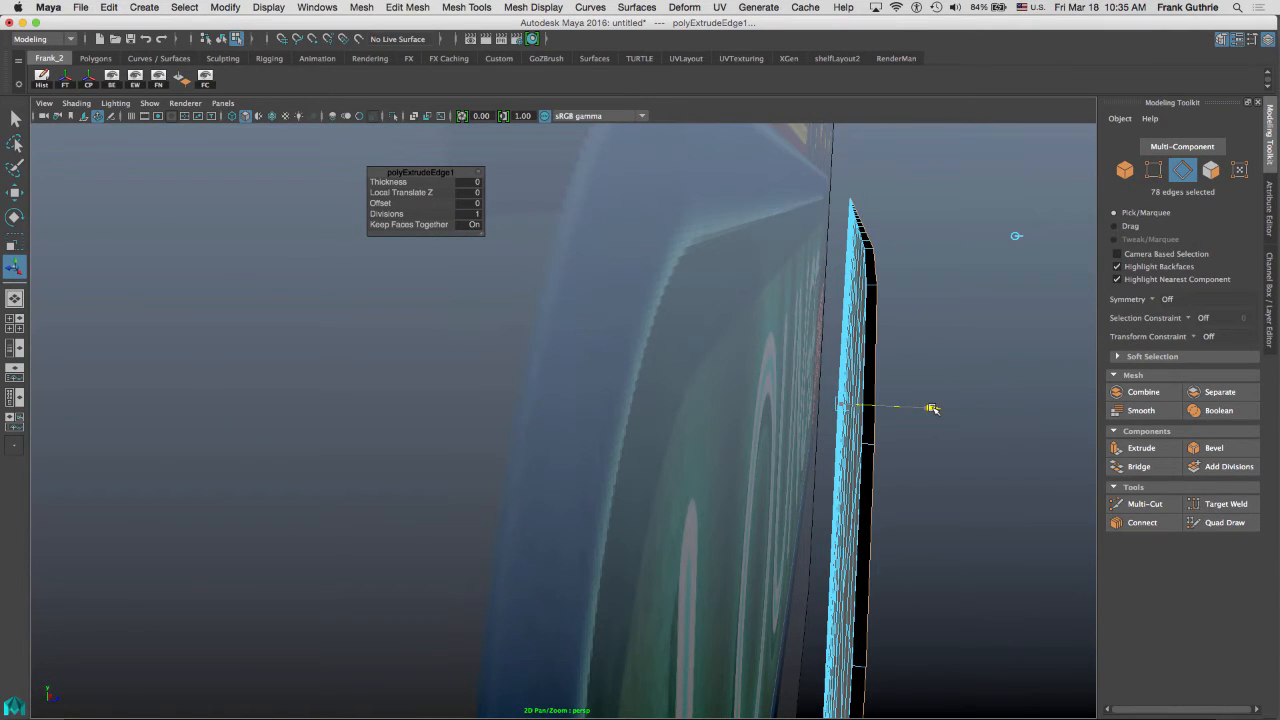
# Extrude the border edges again and pull them out to build the panel's side wall.
pyautogui.keyDown('alt'); pyautogui.moveTo(957, 292); pyautogui.dragTo(927, 290); pyautogui.keyUp('alt')
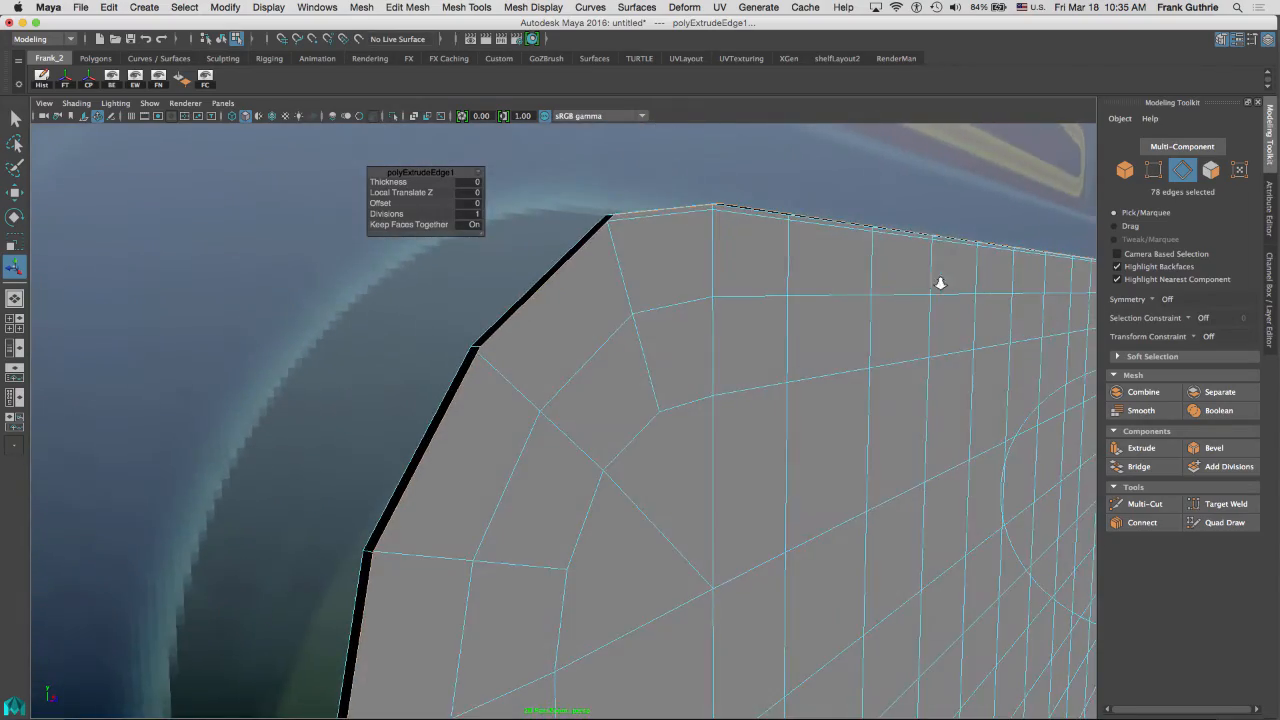
pyautogui.keyDown('alt'); pyautogui.moveTo(940, 282); pyautogui.dragTo(920, 251, button='right'); pyautogui.keyUp('alt')
pyautogui.keyDown('alt'); pyautogui.moveTo(920, 251); pyautogui.dragTo(937, 249); pyautogui.keyUp('alt')
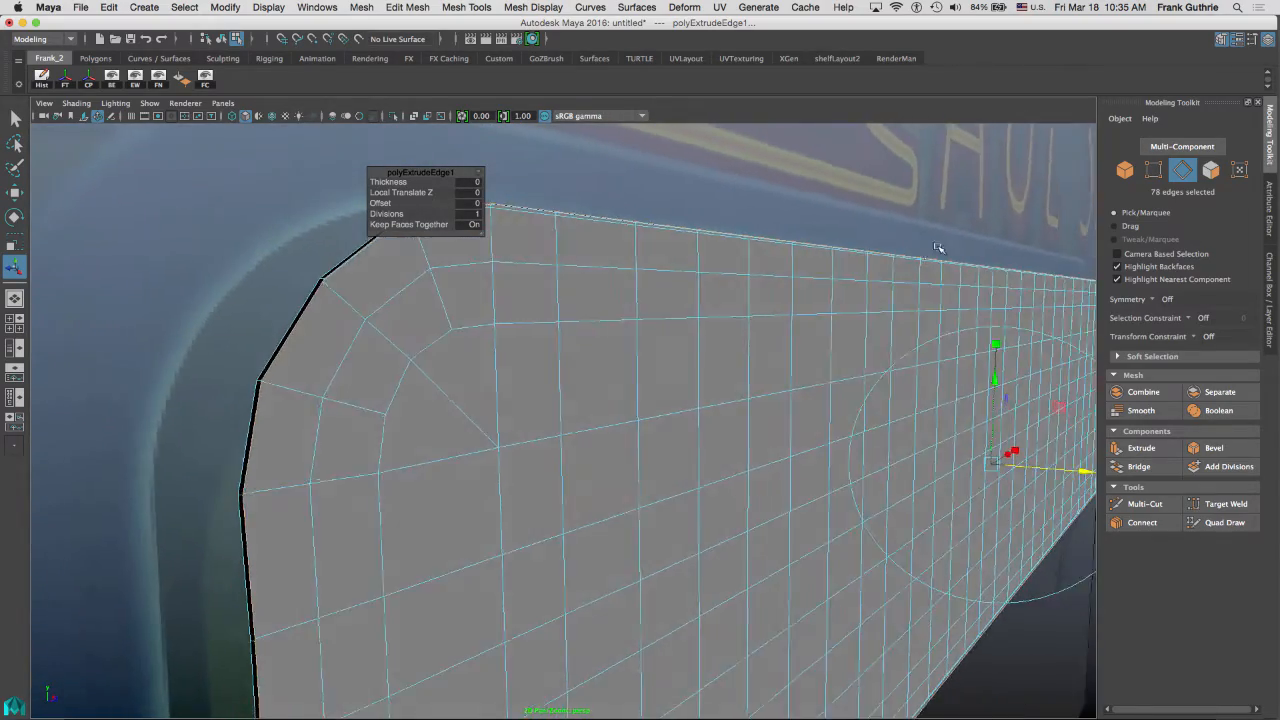
pyautogui.keyDown('alt'); pyautogui.moveTo(937, 249); pyautogui.dragTo(912, 226, button='middle'); pyautogui.keyUp('alt')
pyautogui.keyDown('alt'); pyautogui.moveTo(912, 226); pyautogui.dragTo(950, 236); pyautogui.keyUp('alt')
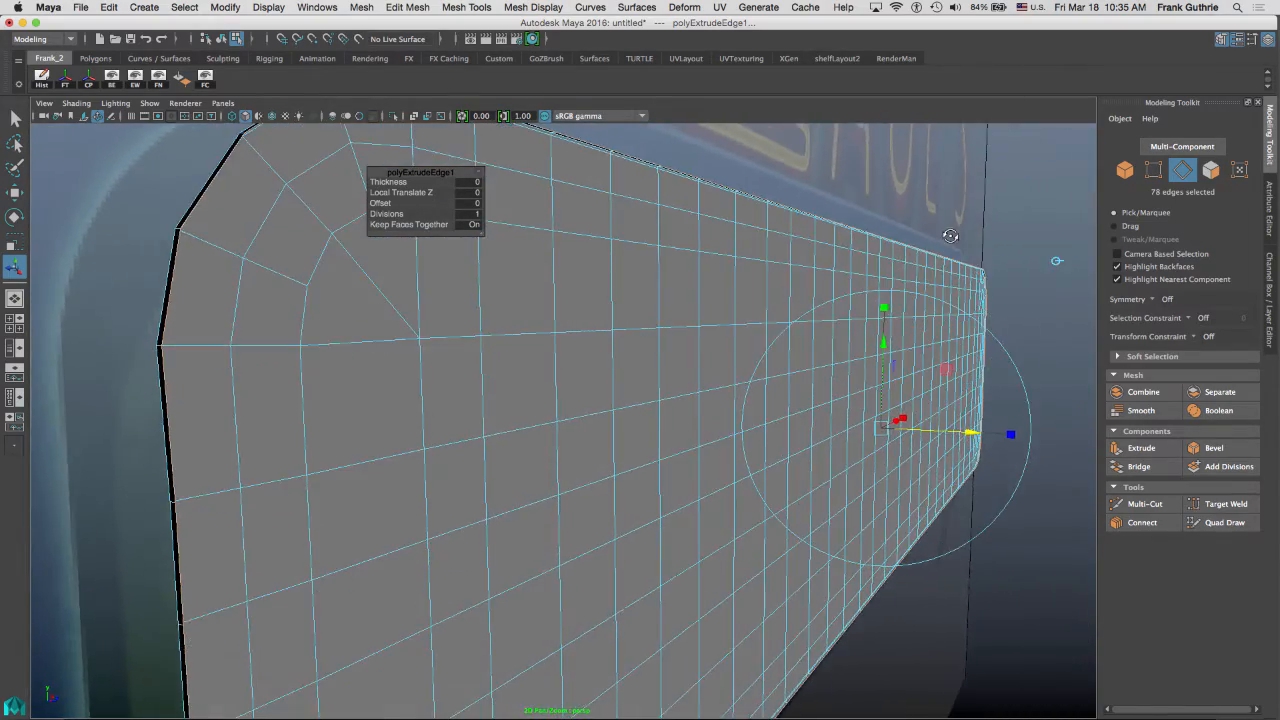
pyautogui.click(1137, 455)
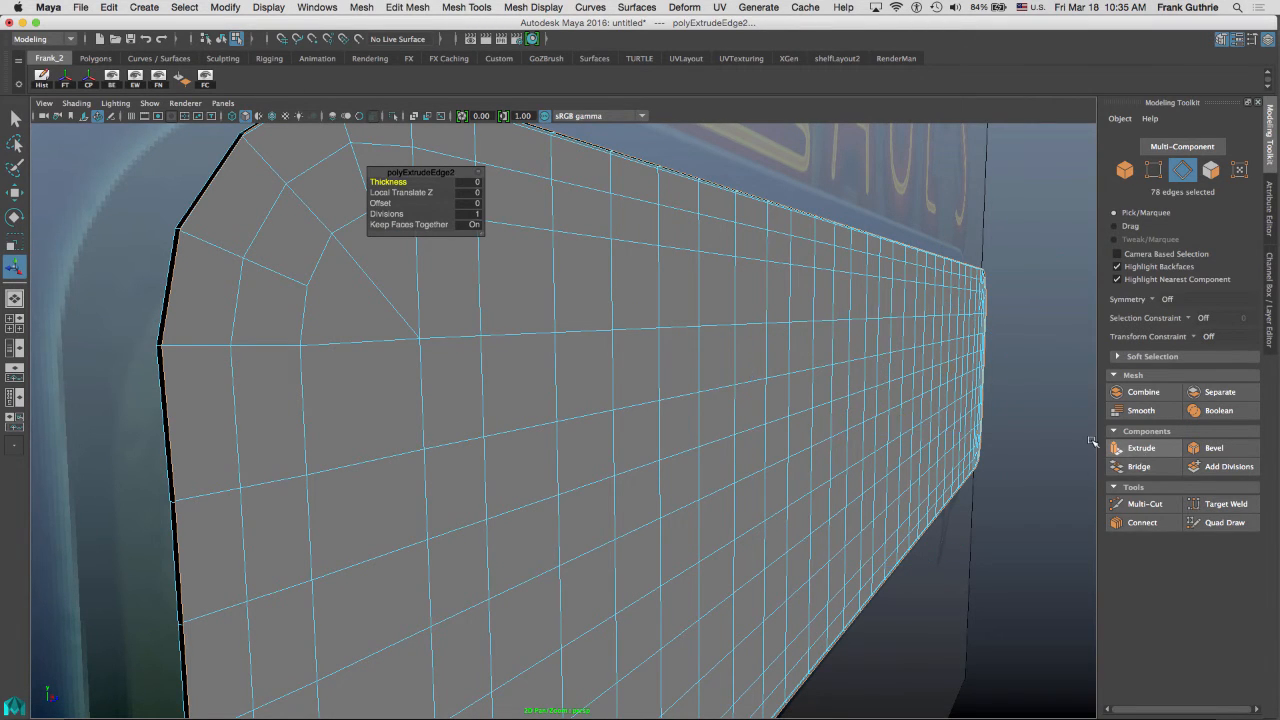
pyautogui.keyDown('alt'); pyautogui.moveTo(891, 380); pyautogui.dragTo(755, 510); pyautogui.keyUp('alt')
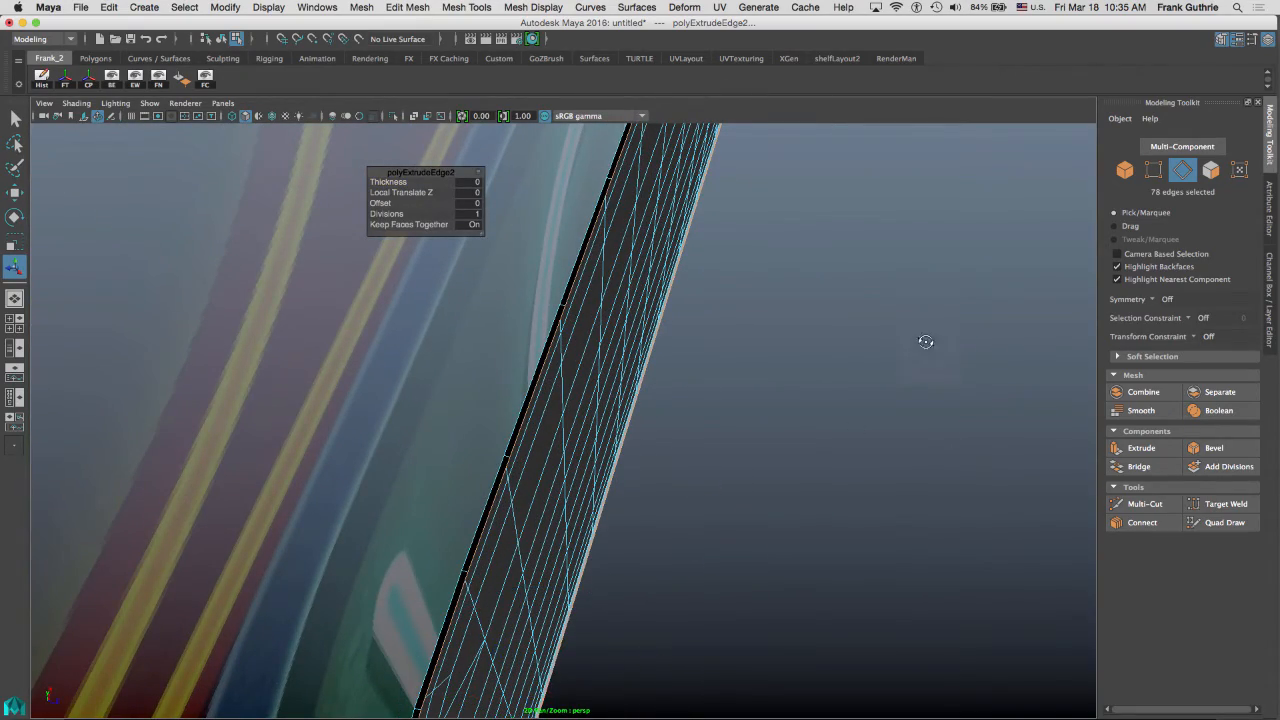
pyautogui.keyDown('alt'); pyautogui.moveTo(923, 343); pyautogui.dragTo(945, 281); pyautogui.keyUp('alt')
pyautogui.keyDown('alt'); pyautogui.moveTo(775, 354); pyautogui.dragTo(770, 361); pyautogui.keyUp('alt')
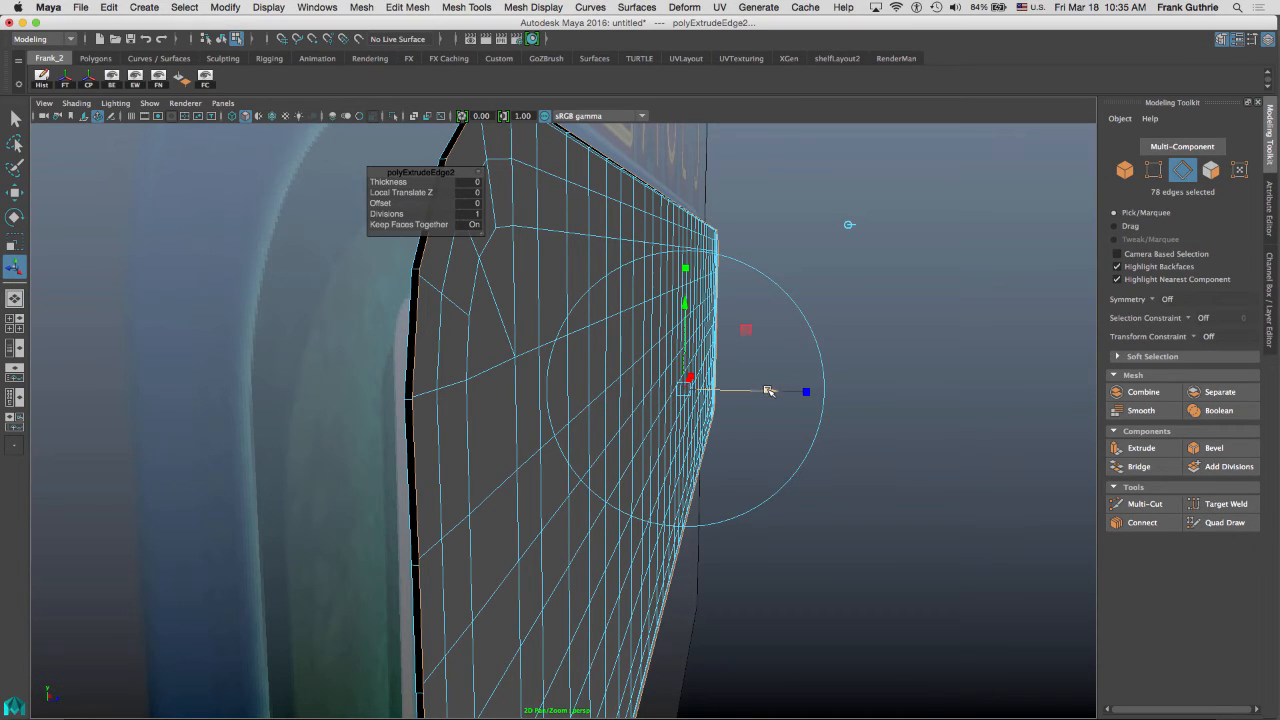
pyautogui.moveTo(768, 391); pyautogui.dragTo(786, 391)
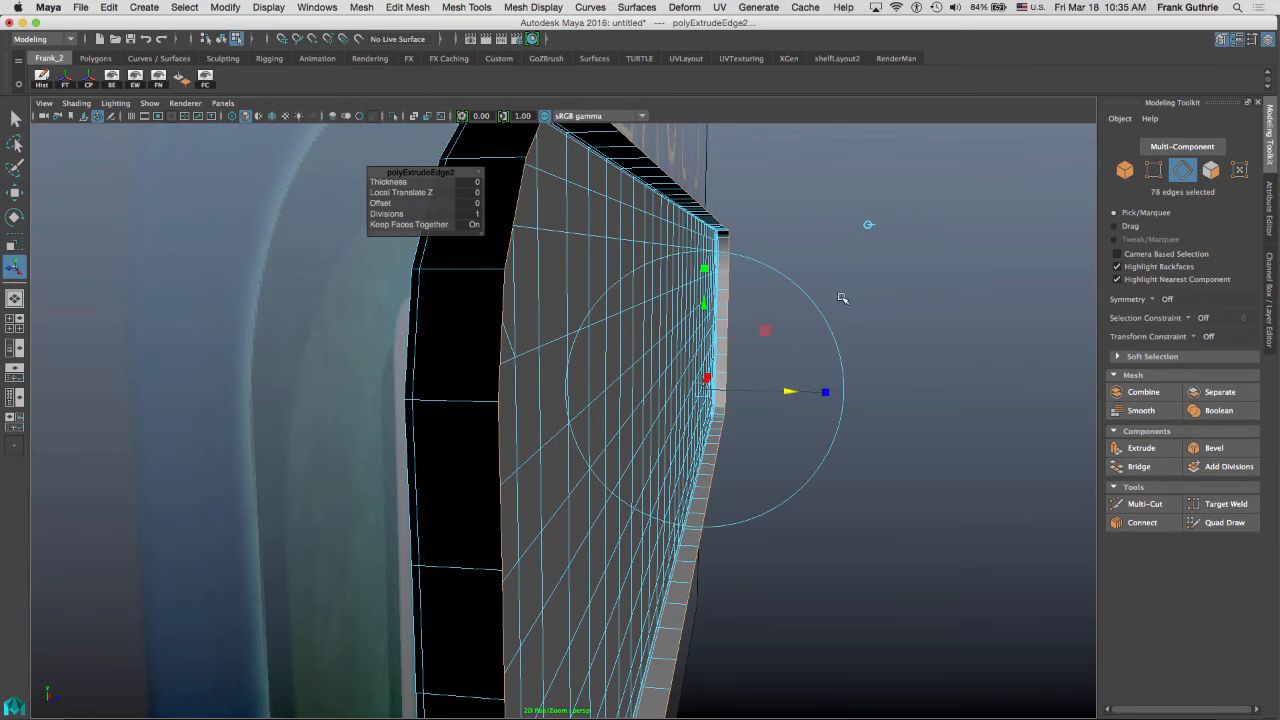
pyautogui.moveTo(843, 297)
pyautogui.keyDown('alt'); pyautogui.mouseDown()
pyautogui.moveTo(854, 297)
pyautogui.moveTo(817, 291)
pyautogui.moveTo(861, 308)
pyautogui.mouseUp(); pyautogui.keyUp('alt')
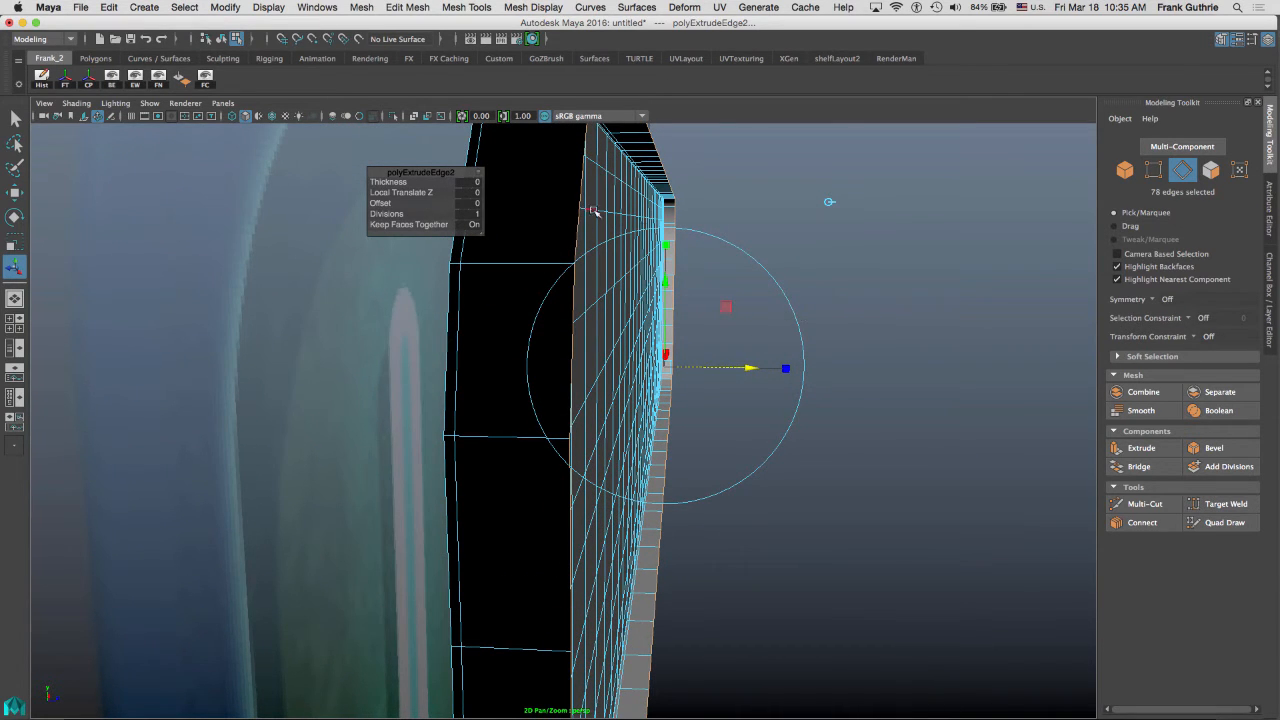
# Extrude the border a third time and push the new edges further back, checking from the side view.
pyautogui.click(1145, 452)
pyautogui.keyDown('alt'); pyautogui.moveTo(741, 333); pyautogui.dragTo(690, 412); pyautogui.keyUp('alt')
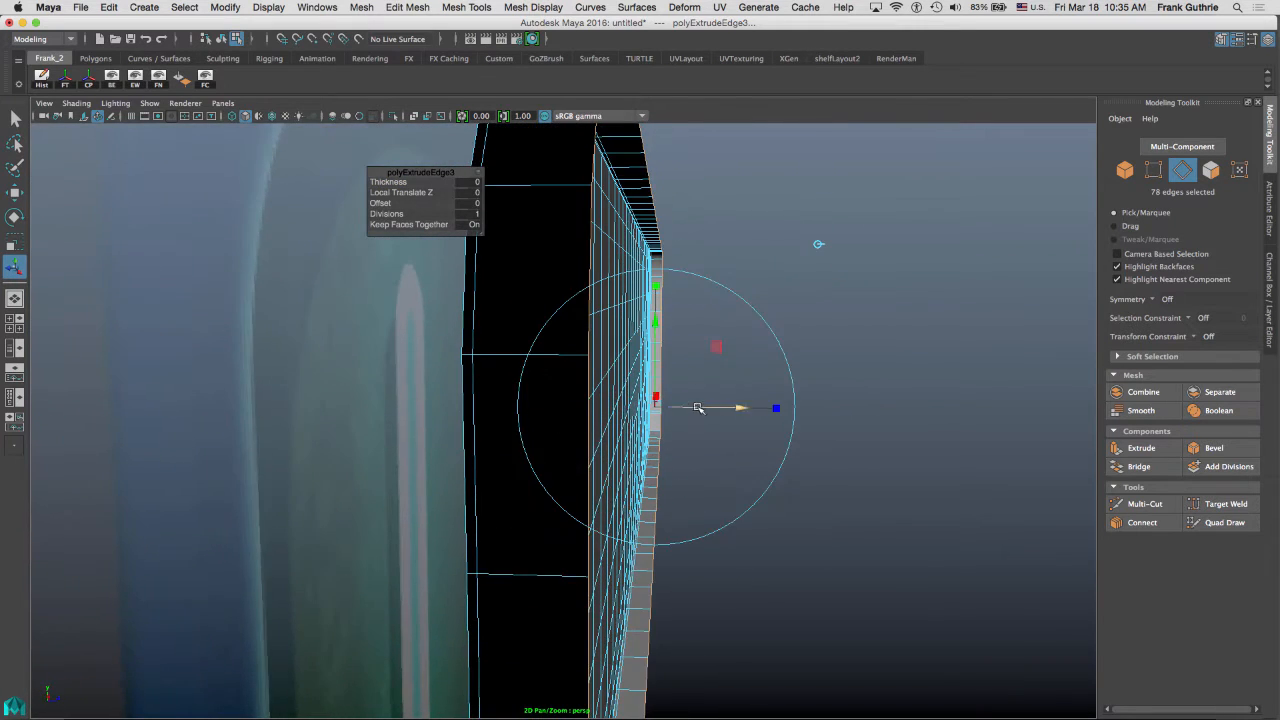
pyautogui.press('space')
pyautogui.press('space')
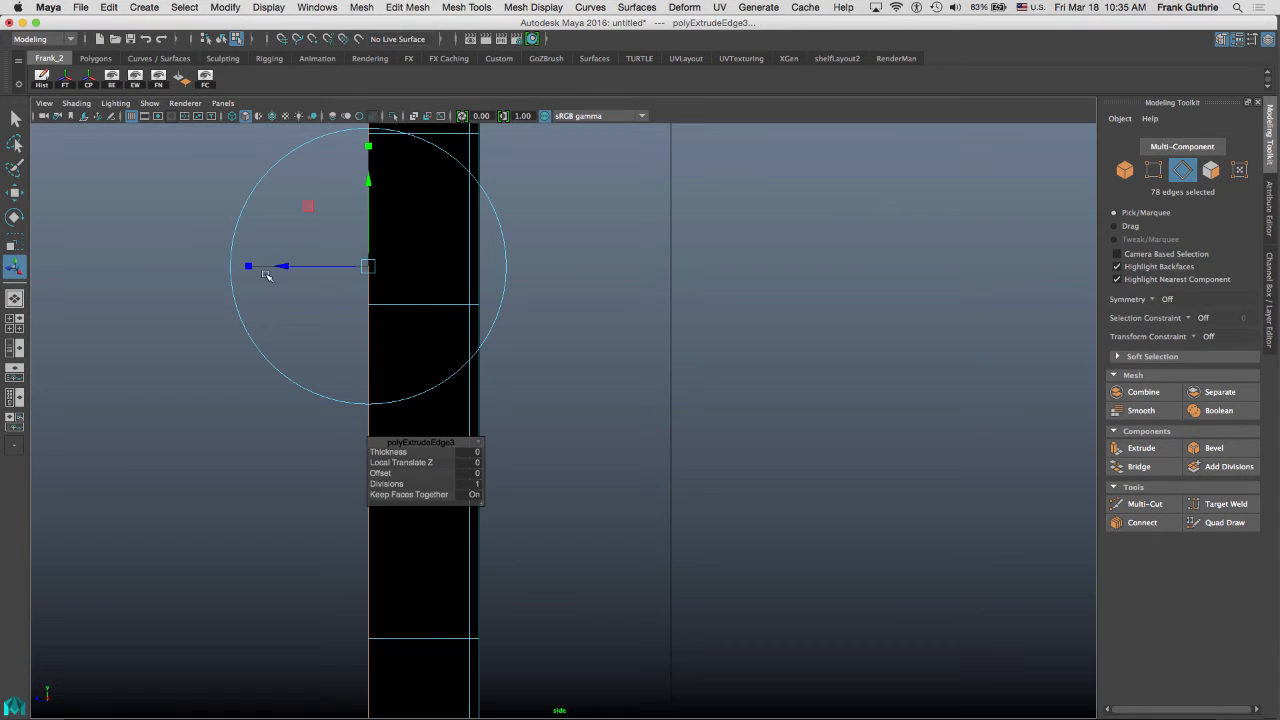
pyautogui.moveTo(283, 267); pyautogui.dragTo(274, 266)
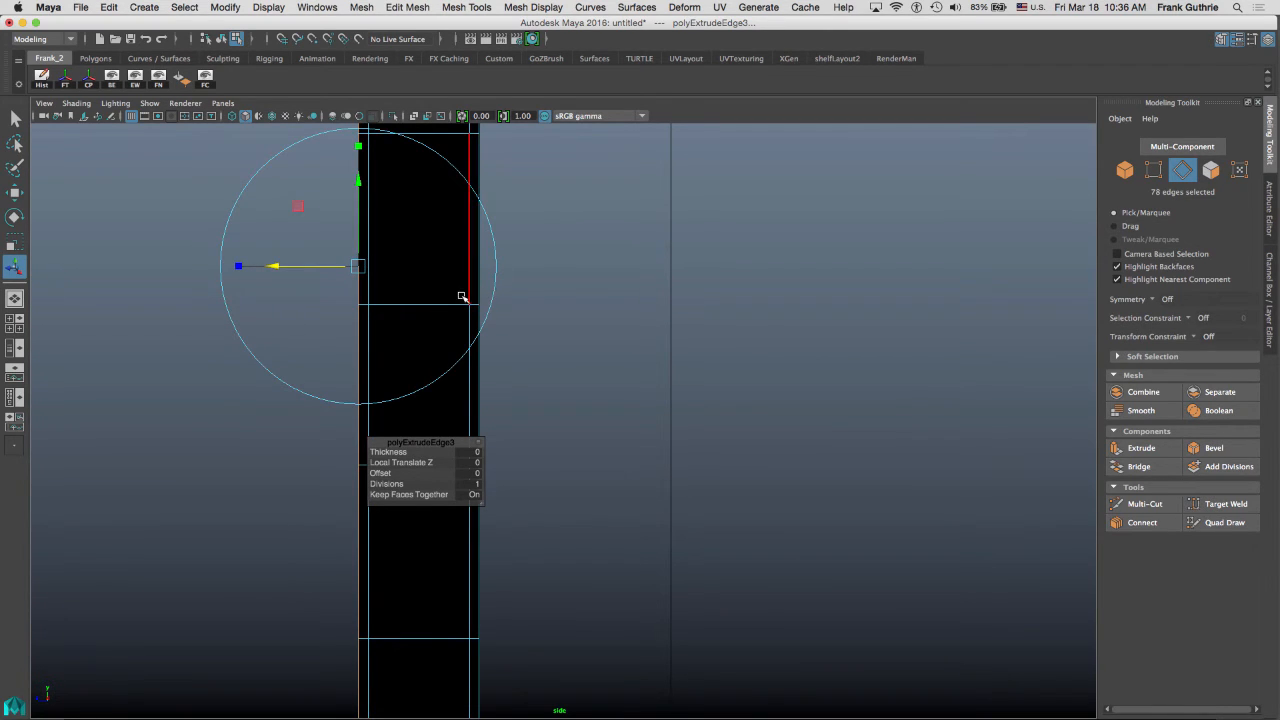
pyautogui.keyDown('alt'); pyautogui.moveTo(783, 239); pyautogui.dragTo(773, 239, button='middle'); pyautogui.keyUp('alt')
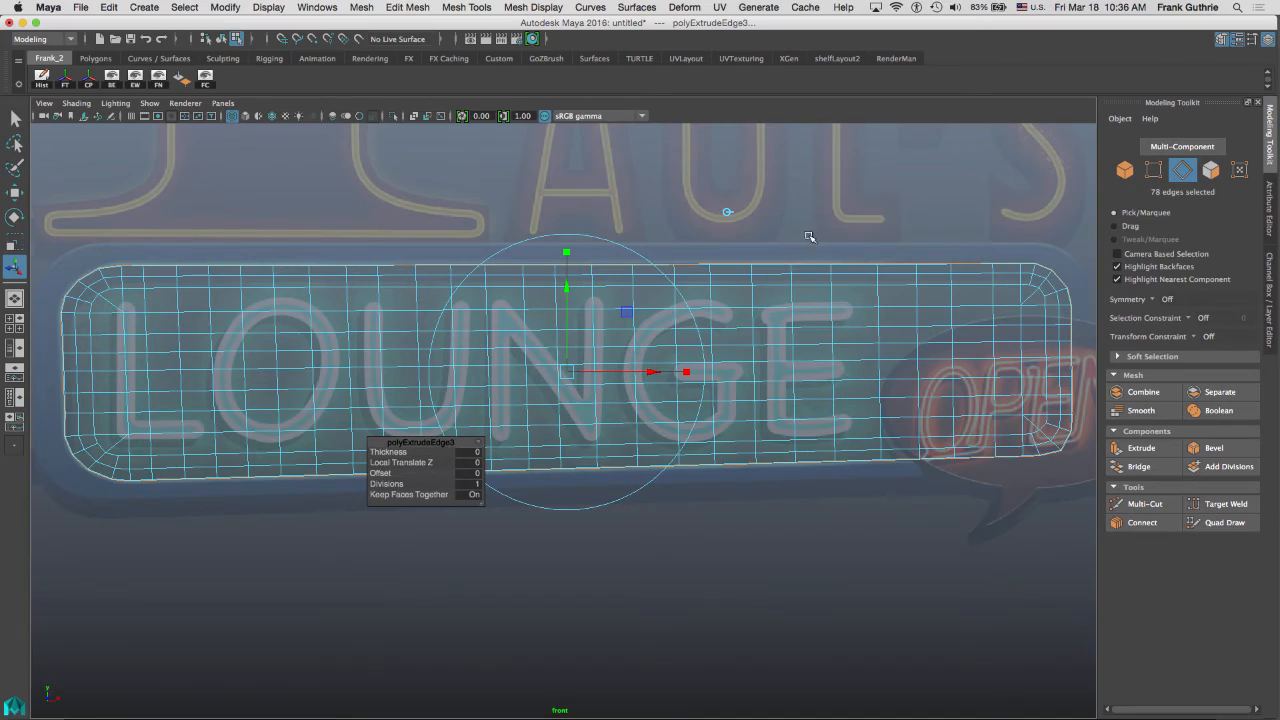
# Extrude the border a fourth time and move it along local Z to -0.195 to form a front lip.
pyautogui.press('space')
pyautogui.press('space')
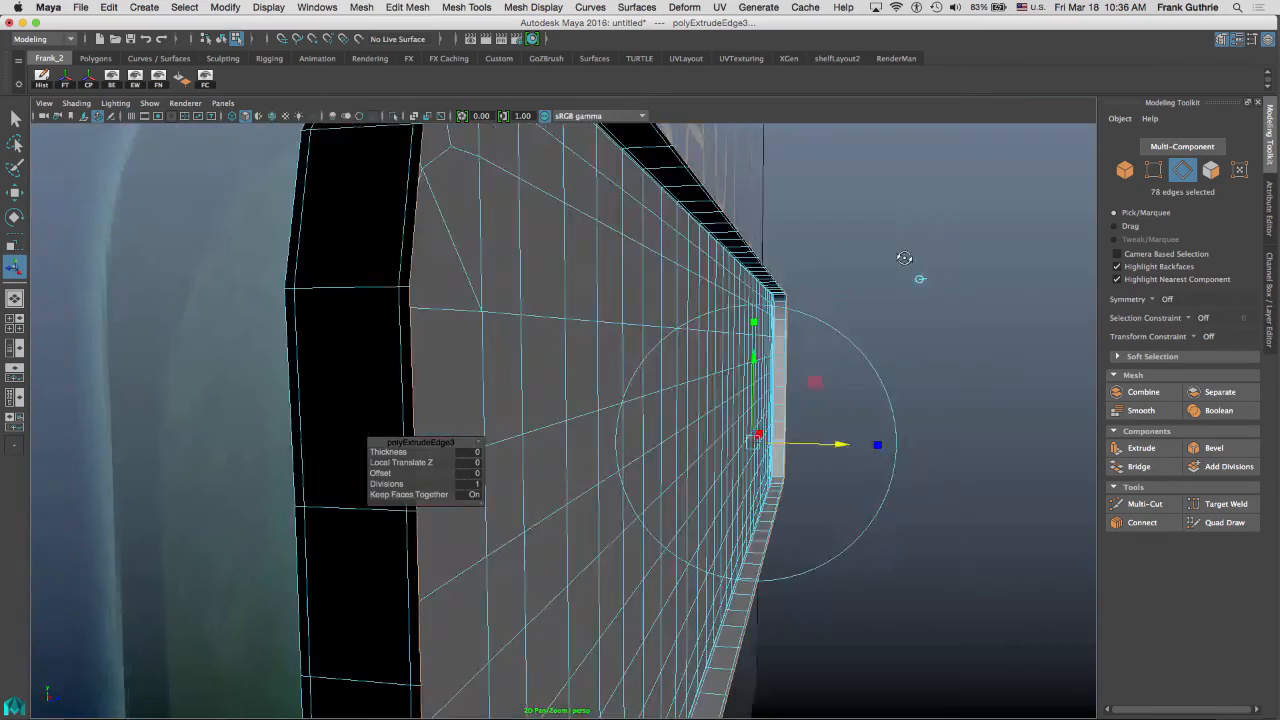
pyautogui.keyDown('alt'); pyautogui.moveTo(904, 258); pyautogui.dragTo(838, 272); pyautogui.keyUp('alt')
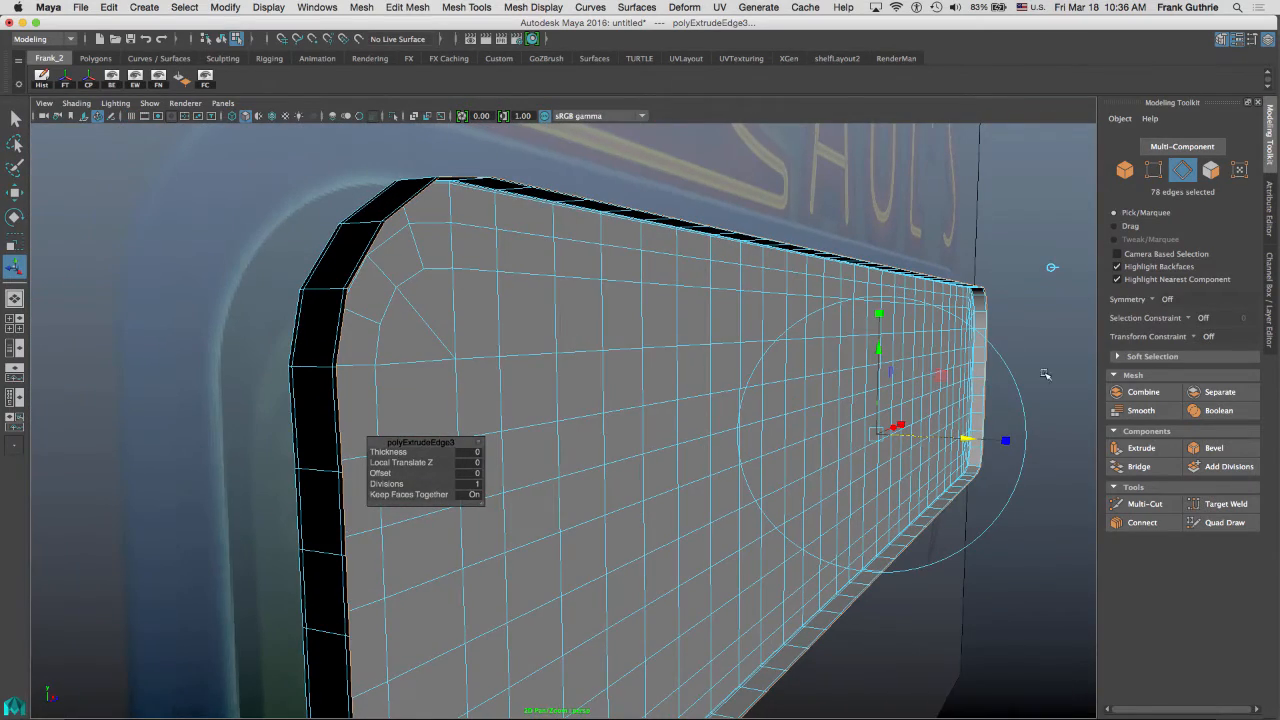
pyautogui.click(1142, 450)
pyautogui.keyDown('alt'); pyautogui.moveTo(925, 304); pyautogui.dragTo(726, 475); pyautogui.keyUp('alt')
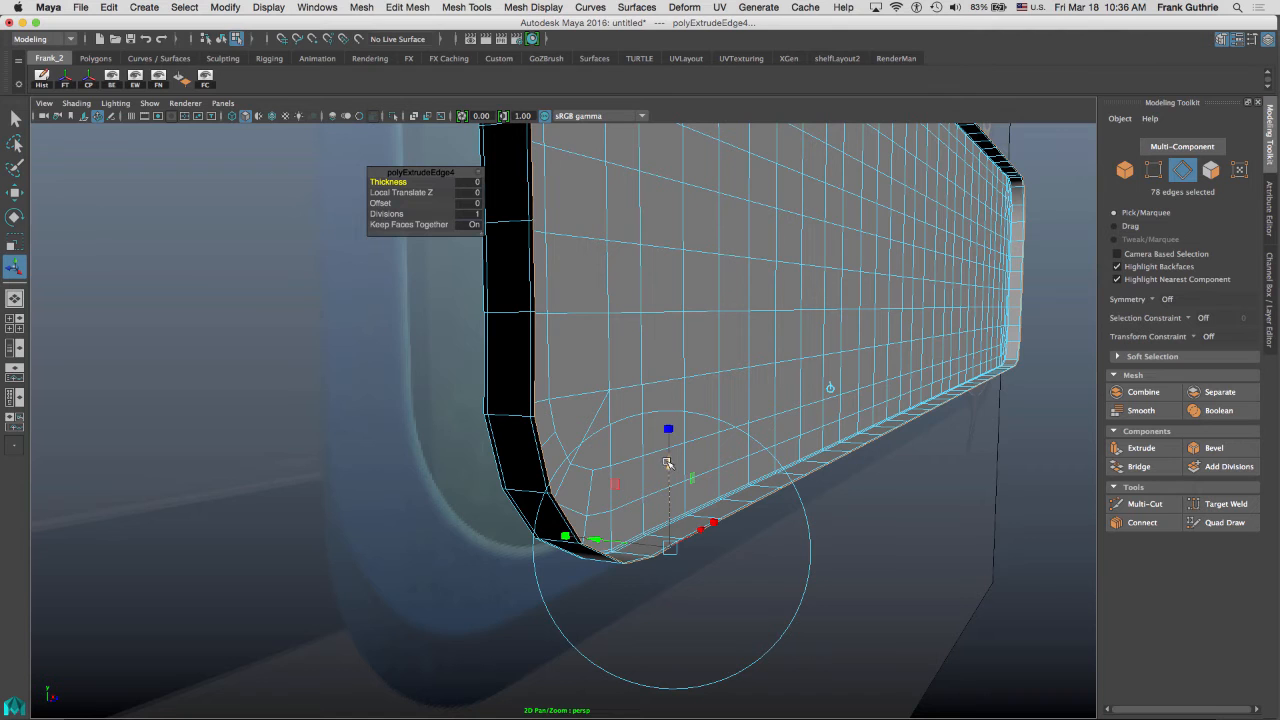
pyautogui.moveTo(668, 463); pyautogui.dragTo(667, 512)
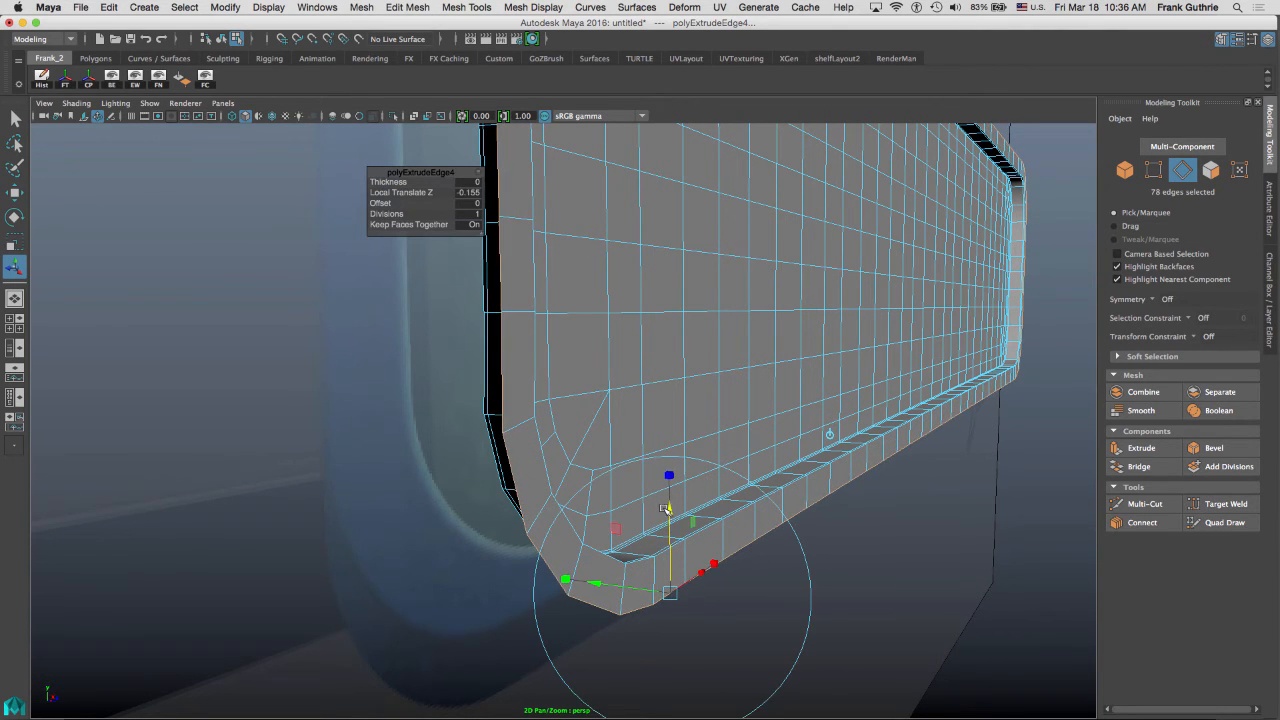
pyautogui.press('space')
pyautogui.press('space')
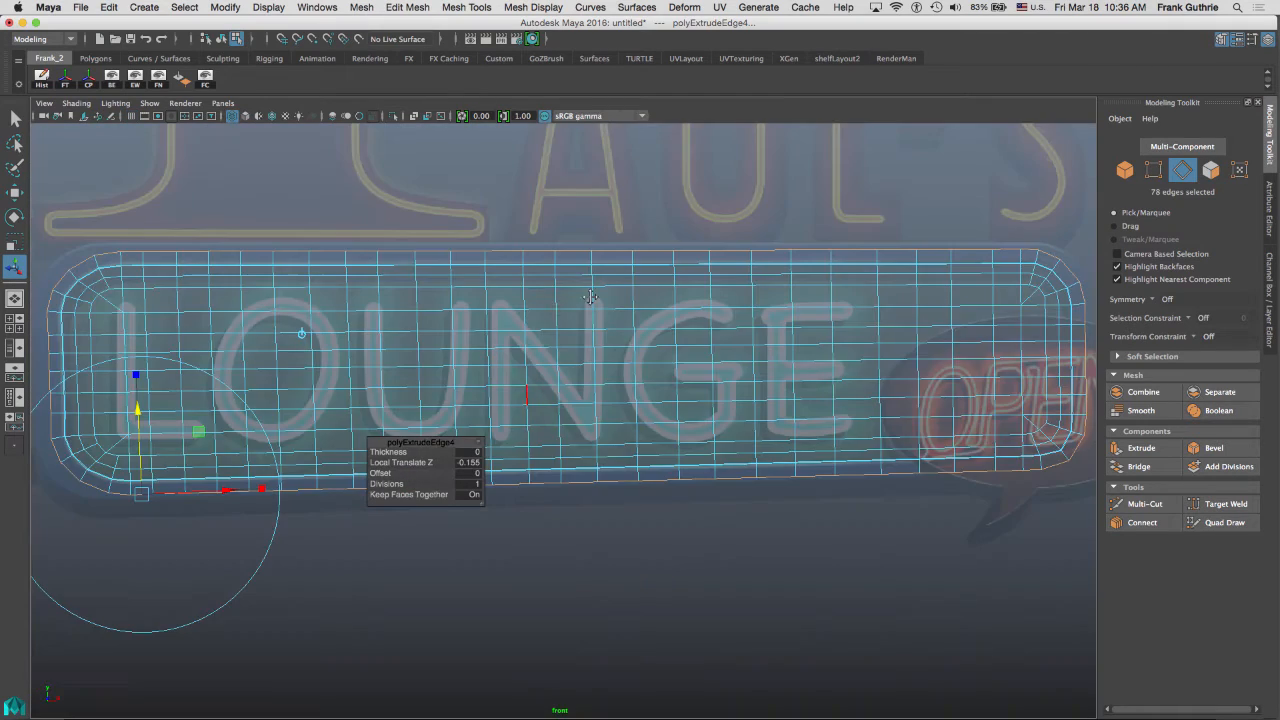
pyautogui.keyDown('alt'); pyautogui.moveTo(627, 297); pyautogui.dragTo(762, 284, button='middle'); pyautogui.keyUp('alt')
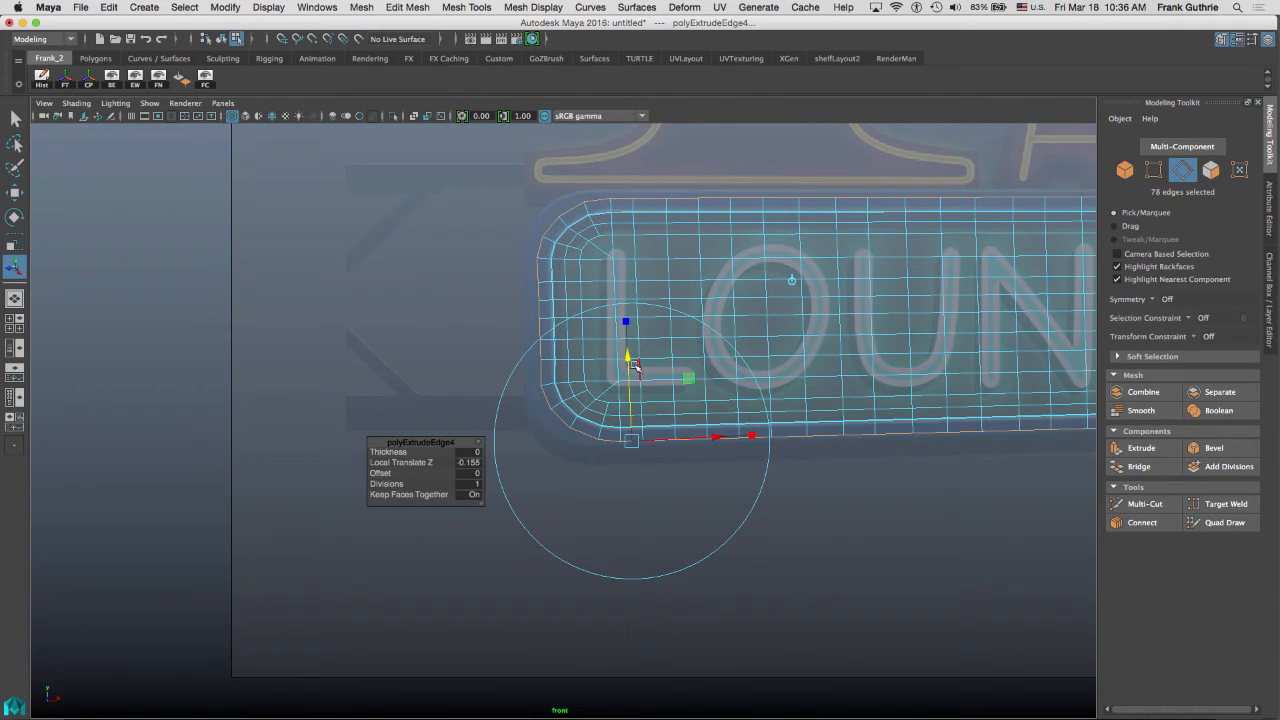
pyautogui.keyDown('alt'); pyautogui.moveTo(623, 296); pyautogui.dragTo(985, 300, button='right'); pyautogui.keyUp('alt')
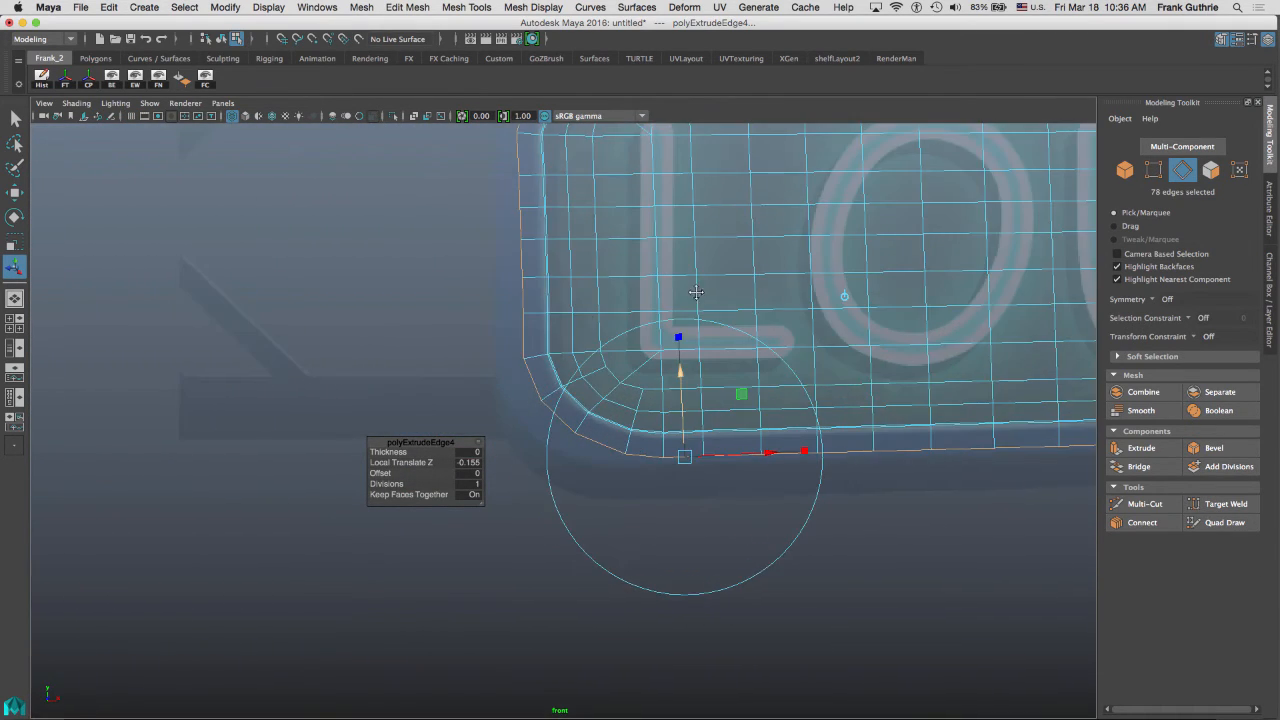
pyautogui.keyDown('alt'); pyautogui.moveTo(697, 294); pyautogui.dragTo(610, 295, button='middle'); pyautogui.keyUp('alt')
pyautogui.keyDown('alt'); pyautogui.moveTo(594, 284); pyautogui.dragTo(818, 337, button='right'); pyautogui.keyUp('alt')
pyautogui.keyDown('alt'); pyautogui.moveTo(792, 318); pyautogui.dragTo(891, 235, button='middle'); pyautogui.keyUp('alt')
pyautogui.keyDown('alt'); pyautogui.moveTo(691, 277); pyautogui.dragTo(621, 241, button='middle'); pyautogui.keyUp('alt')
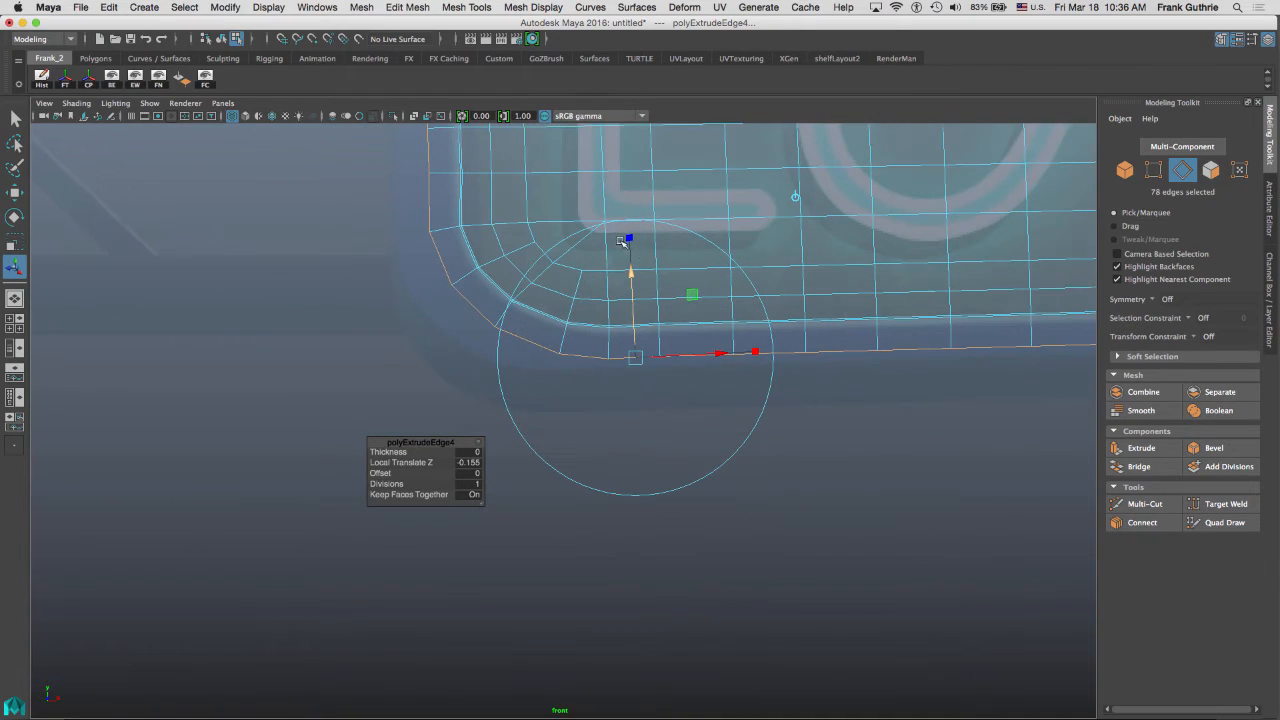
pyautogui.moveTo(629, 275); pyautogui.dragTo(628, 289)
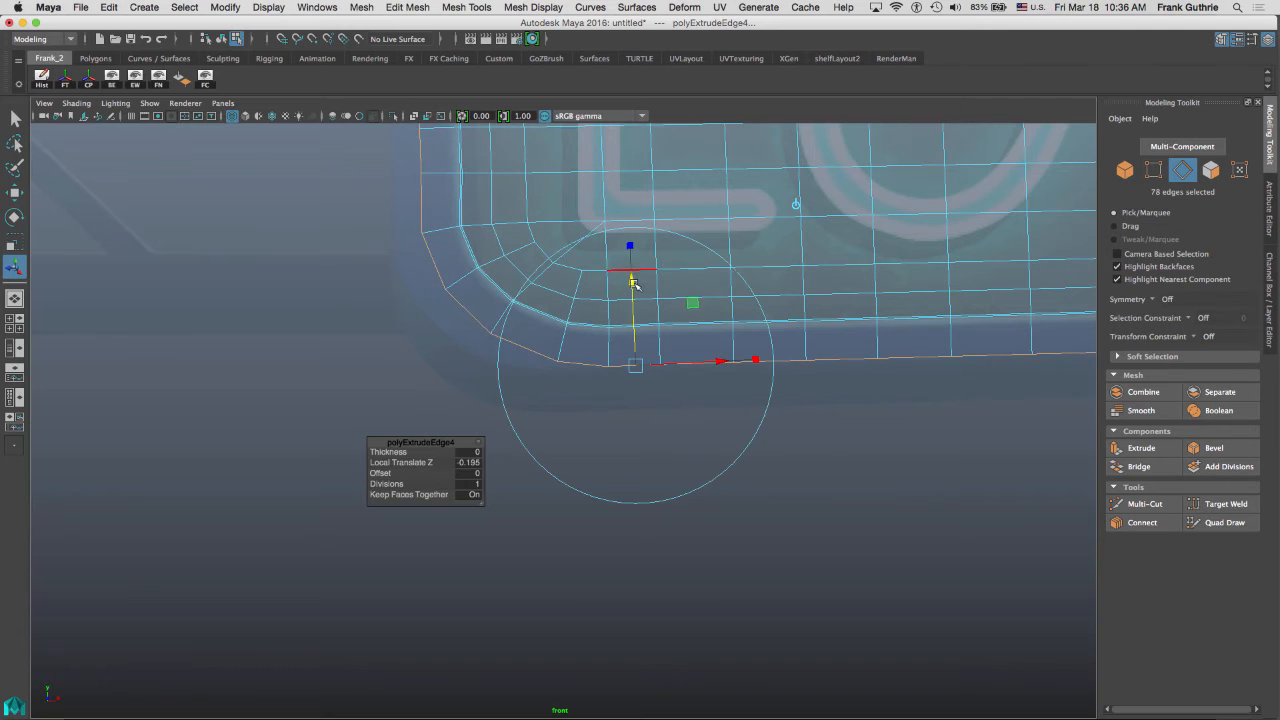
# Examine the new lip along the panel's lower edge and rounded corners in the front view.
pyautogui.keyDown('alt'); pyautogui.moveTo(850, 310); pyautogui.dragTo(470, 328, button='middle'); pyautogui.keyUp('alt')
pyautogui.keyDown('alt'); pyautogui.moveTo(860, 335); pyautogui.dragTo(724, 335, button='middle'); pyautogui.keyUp('alt')
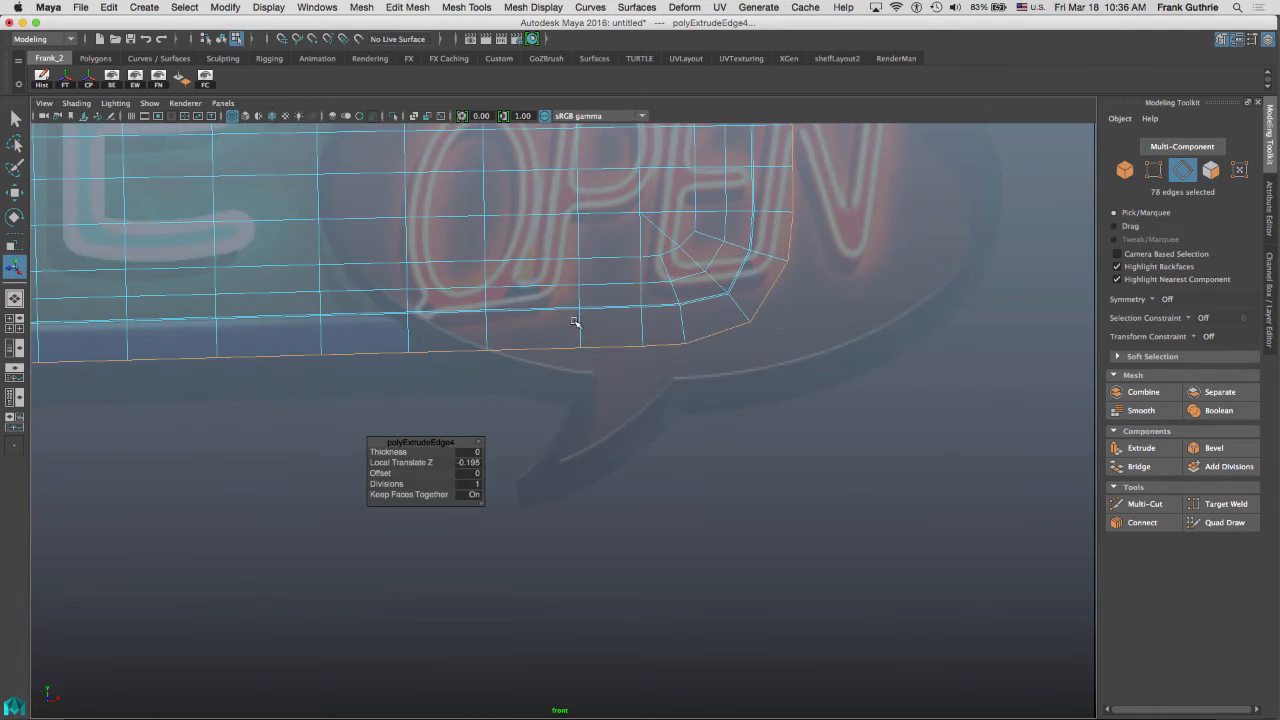
pyautogui.keyDown('alt'); pyautogui.moveTo(446, 330); pyautogui.dragTo(735, 520, button='middle'); pyautogui.keyUp('alt')
pyautogui.keyDown('alt'); pyautogui.moveTo(655, 190); pyautogui.dragTo(632, 448, button='middle'); pyautogui.keyUp('alt')
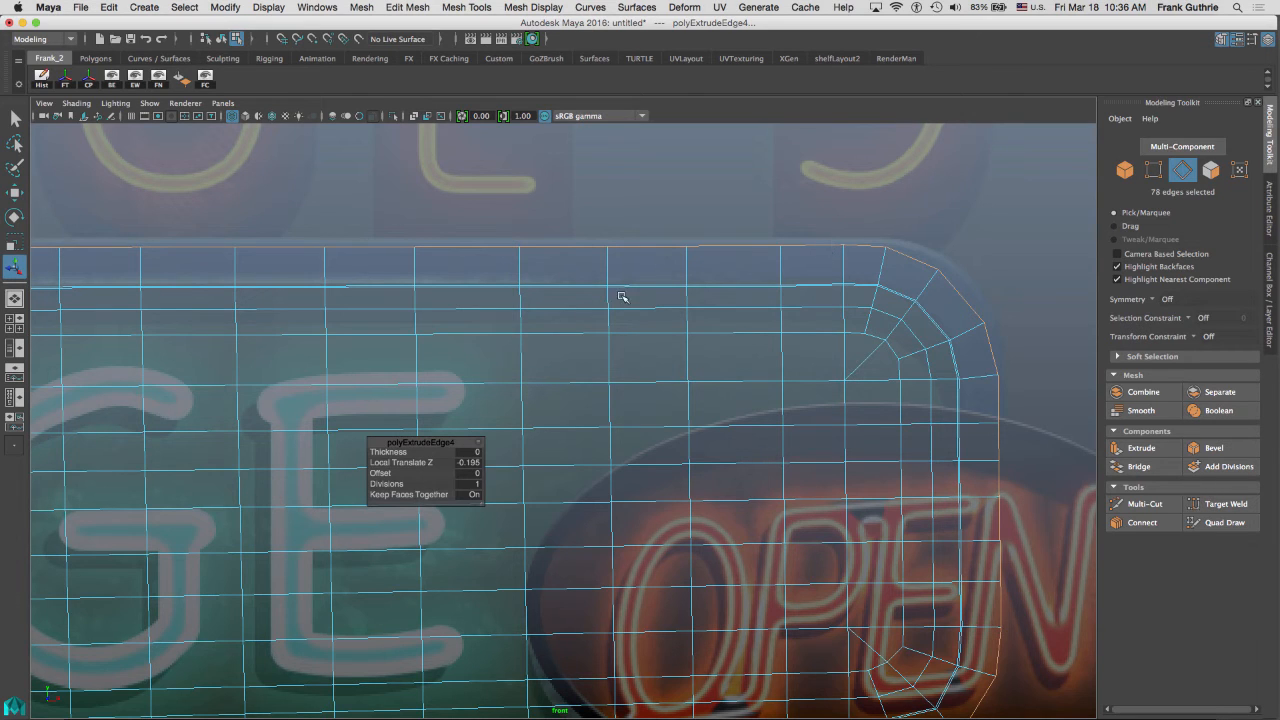
pyautogui.keyDown('alt'); pyautogui.moveTo(781, 440); pyautogui.dragTo(897, 89, button='middle'); pyautogui.keyUp('alt')
pyautogui.keyDown('alt'); pyautogui.moveTo(804, 408); pyautogui.dragTo(846, 330, button='middle'); pyautogui.keyUp('alt')
pyautogui.keyDown('alt'); pyautogui.moveTo(173, 268); pyautogui.dragTo(623, 304, button='middle'); pyautogui.keyUp('alt')
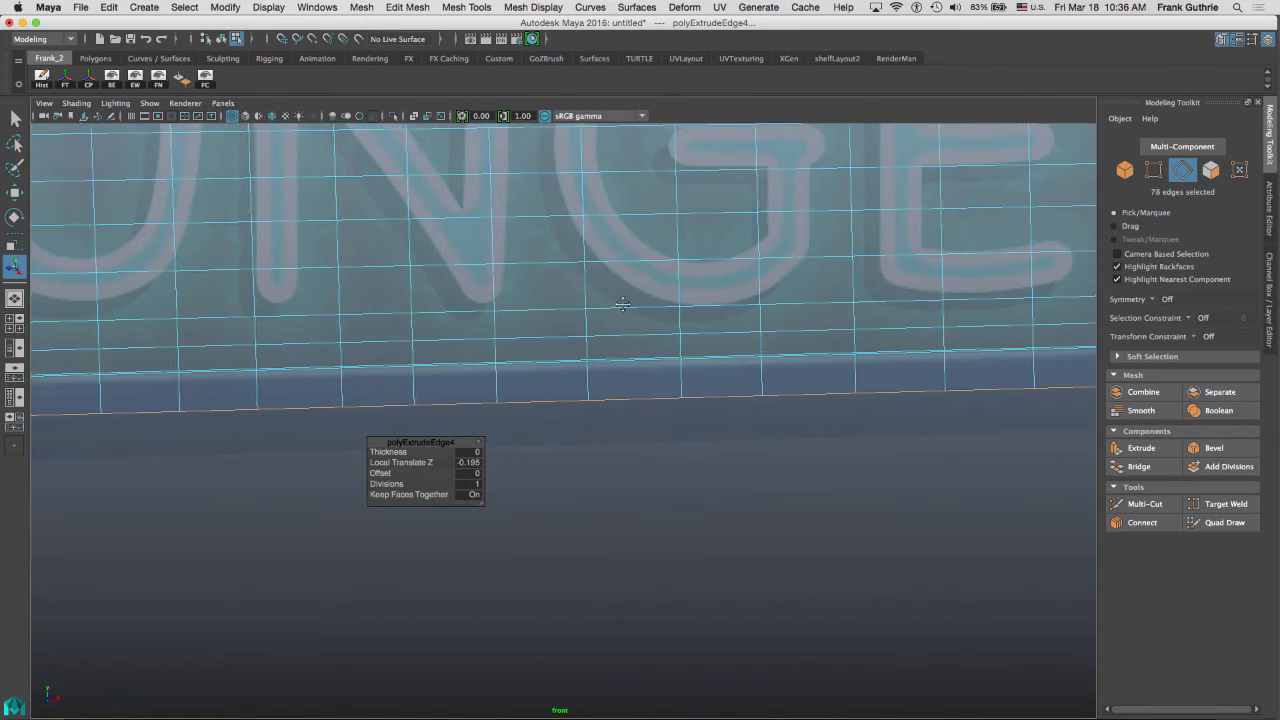
pyautogui.keyDown('alt'); pyautogui.moveTo(172, 301); pyautogui.dragTo(614, 307, button='middle'); pyautogui.keyUp('alt')
pyautogui.keyDown('alt'); pyautogui.moveTo(117, 322); pyautogui.dragTo(634, 320, button='middle'); pyautogui.keyUp('alt')
pyautogui.keyDown('alt'); pyautogui.moveTo(507, 291); pyautogui.dragTo(675, 308, button='middle'); pyautogui.keyUp('alt')
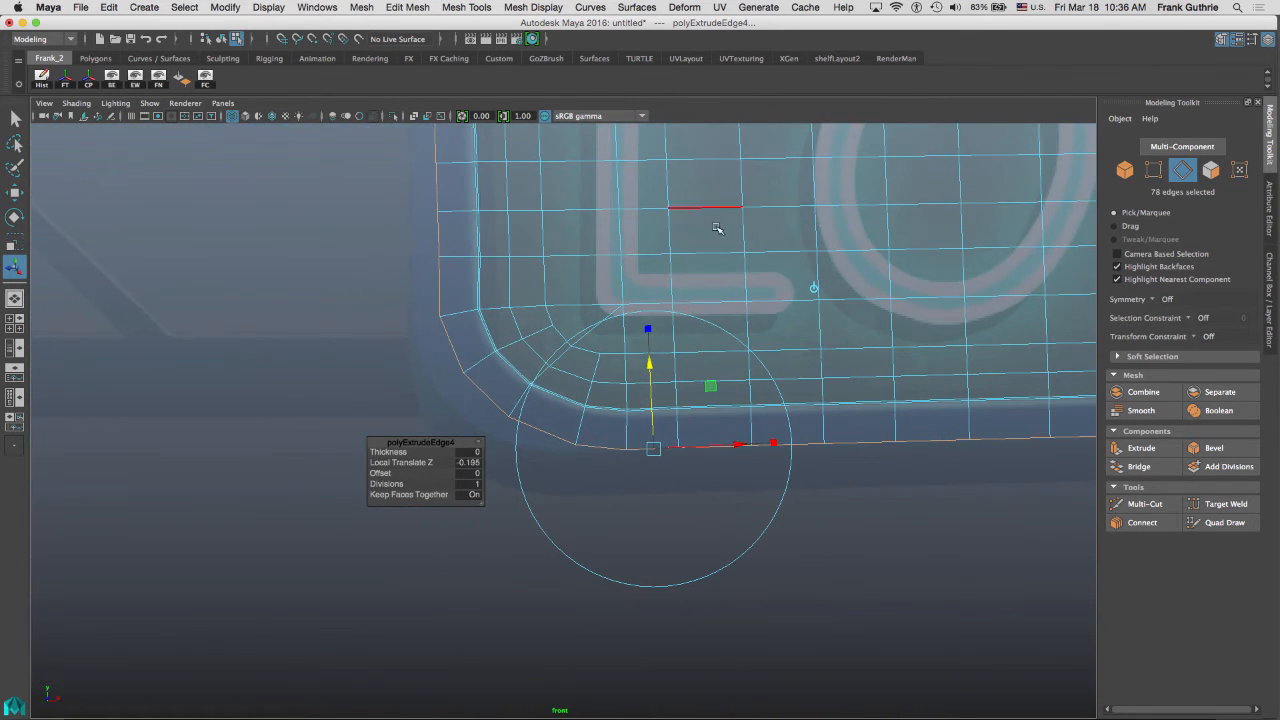
# Select vertices along the panel's left border and move them to straighten the edge.
pyautogui.press('q')
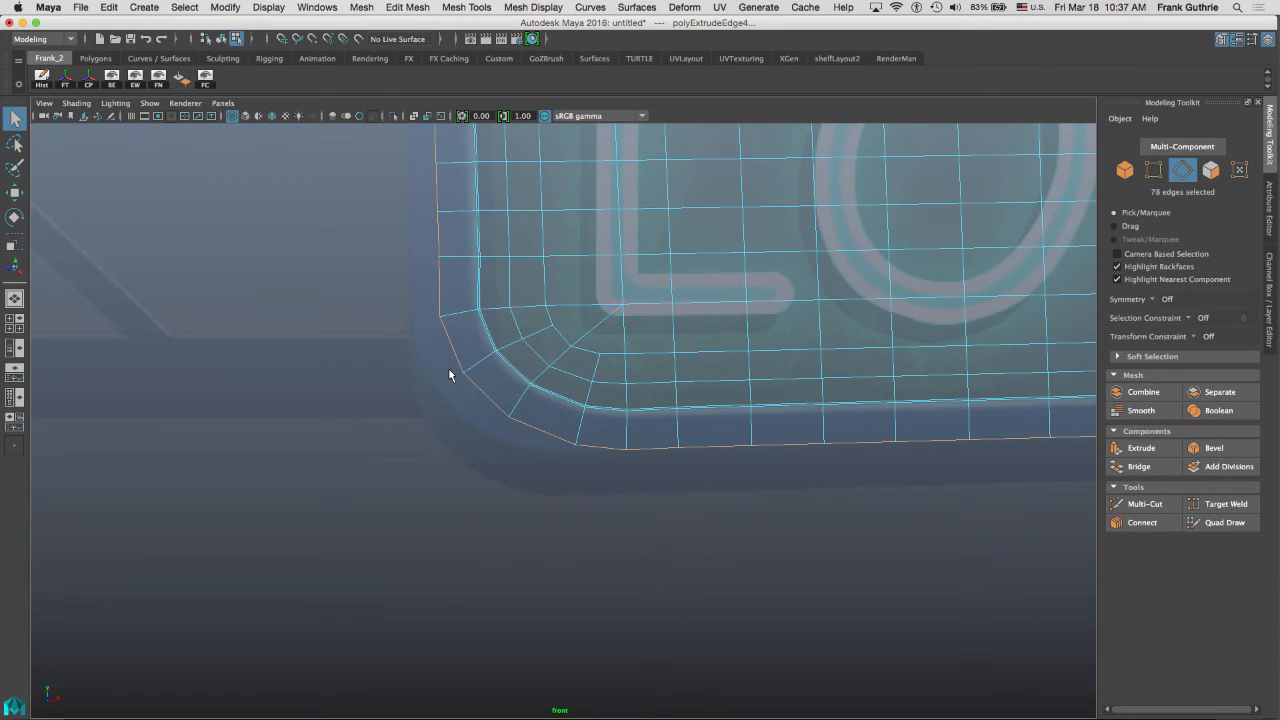
pyautogui.moveTo(440, 322); pyautogui.dragTo(391, 316, button='right')
pyautogui.keyDown('alt'); pyautogui.moveTo(422, 268); pyautogui.dragTo(455, 414, button='middle'); pyautogui.keyUp('alt')
pyautogui.moveTo(433, 167); pyautogui.dragTo(486, 486)
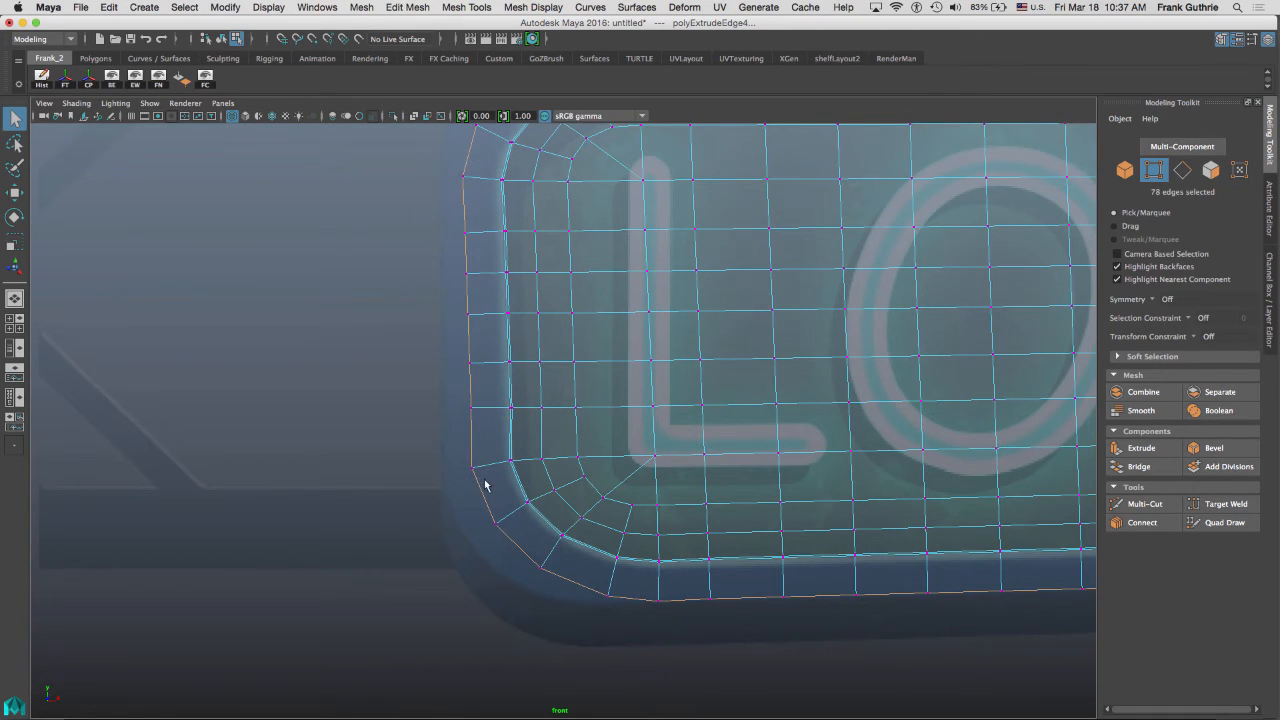
pyautogui.press('w')
pyautogui.moveTo(489, 322); pyautogui.dragTo(466, 324)
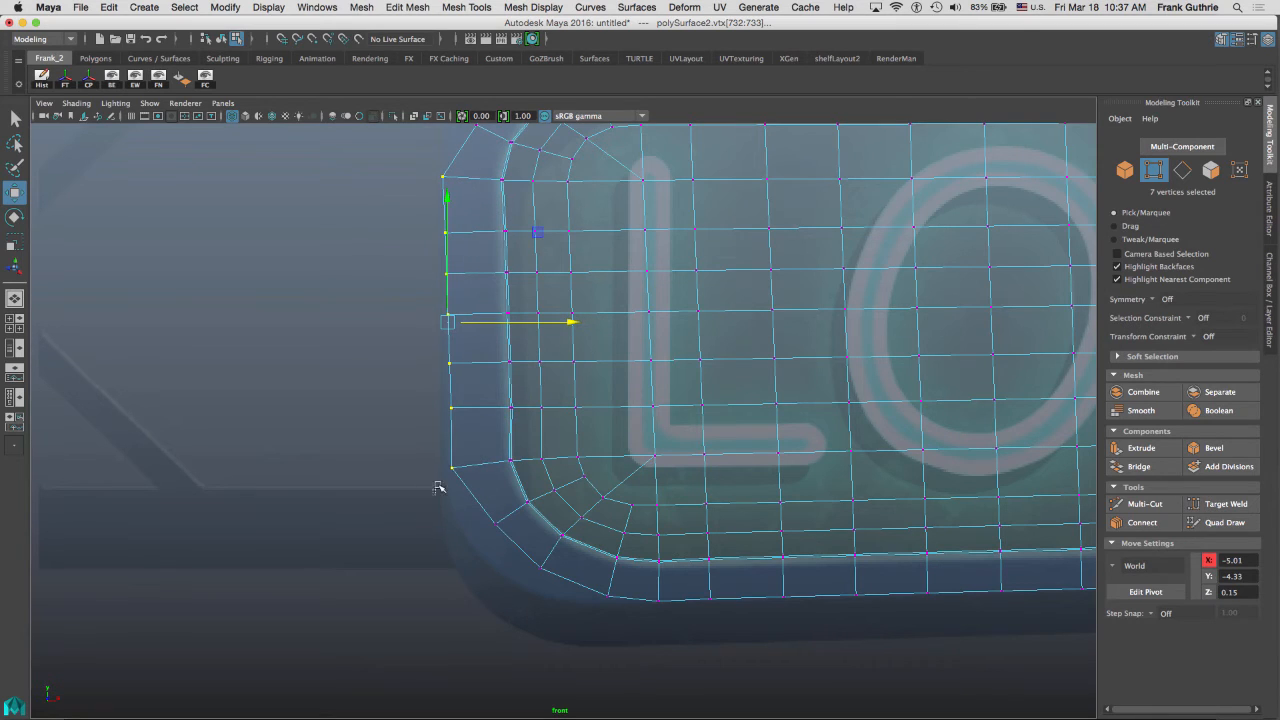
pyautogui.moveTo(436, 487)
pyautogui.mouseDown()
pyautogui.moveTo(478, 452)
pyautogui.moveTo(444, 473)
pyautogui.mouseUp()
pyautogui.moveTo(418, 426); pyautogui.dragTo(450, 409)
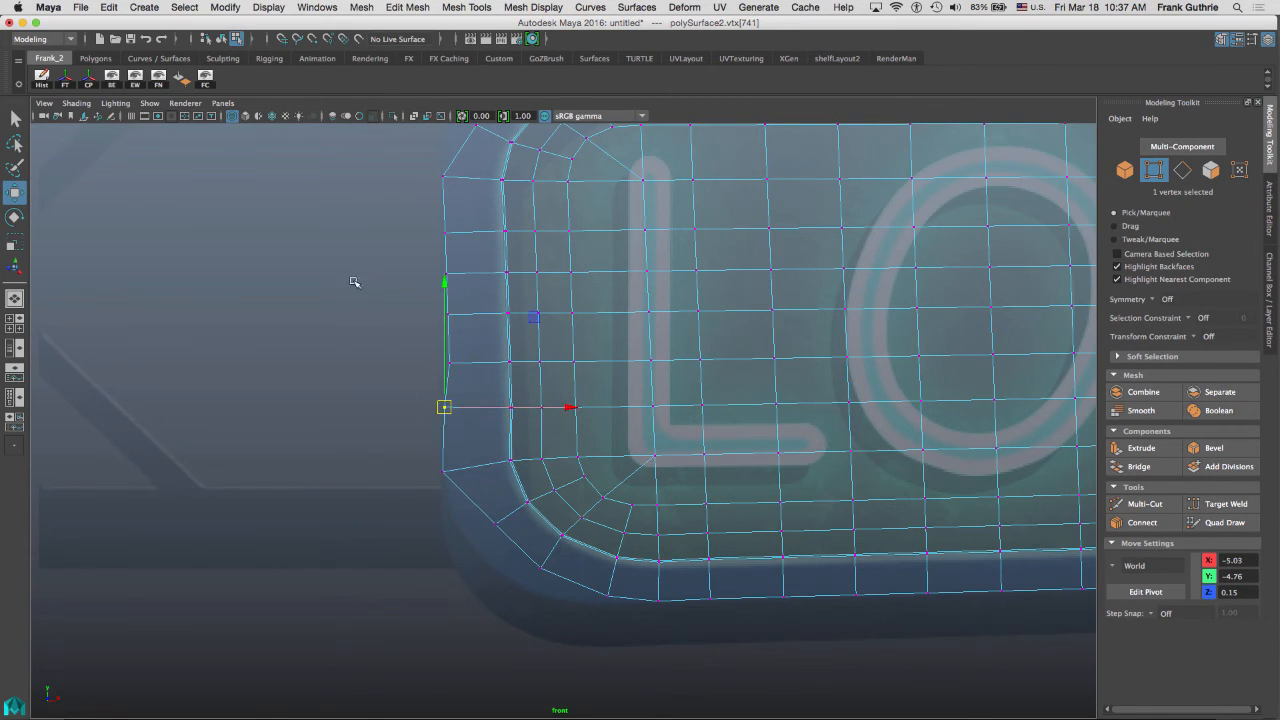
# Select the image plane through its display layer and raise its Alpha Gain to about 0.770.
pyautogui.scroll(3, 370, 271)
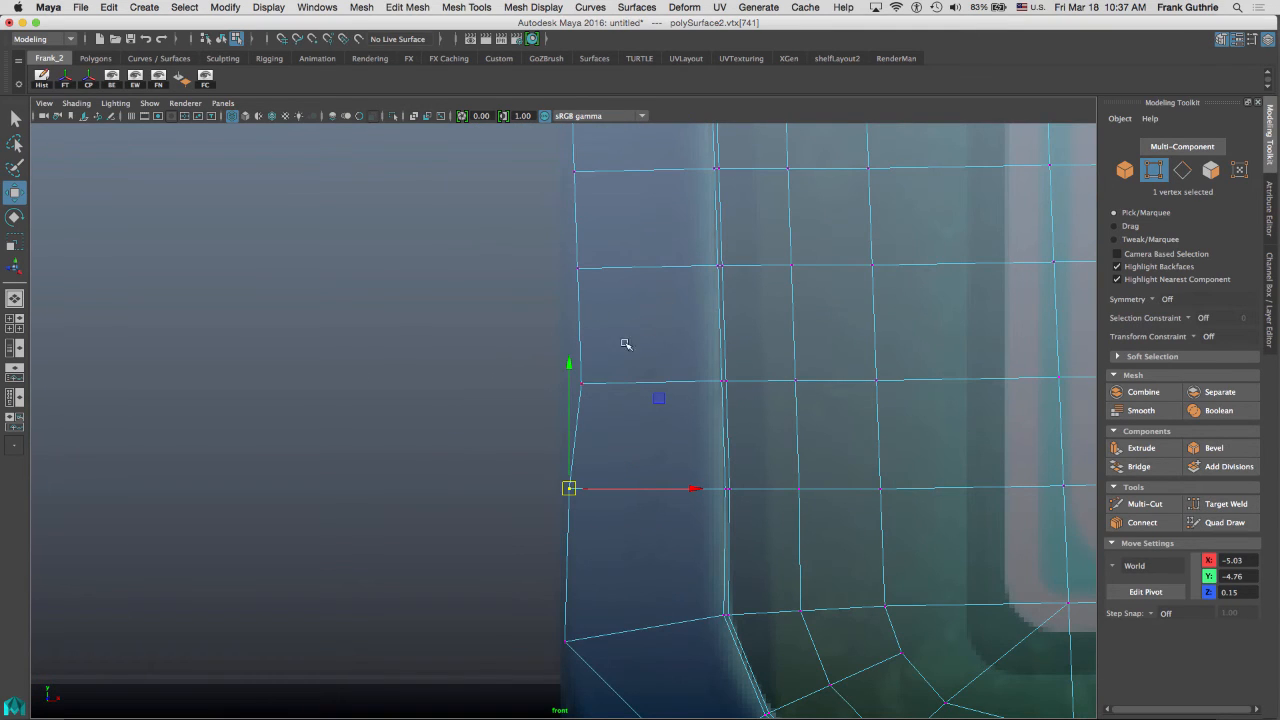
pyautogui.click(1268, 272)
pyautogui.rightClick(1208, 602)
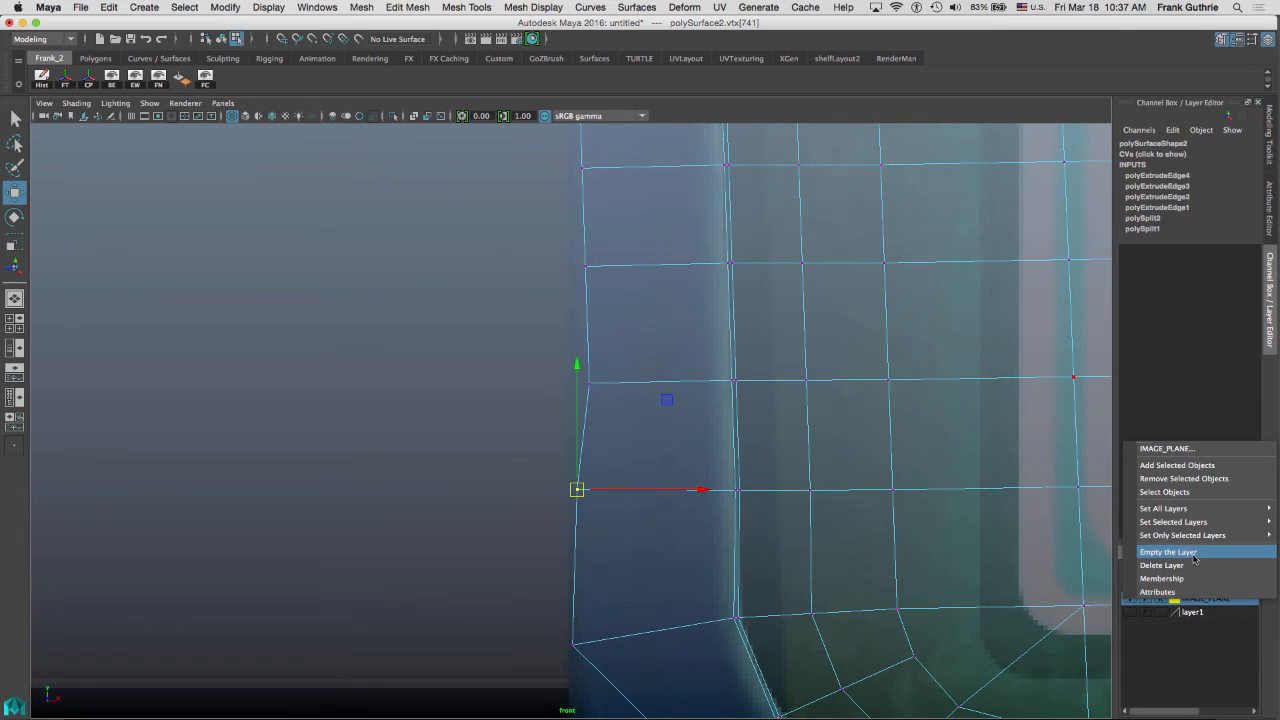
pyautogui.click(1186, 492)
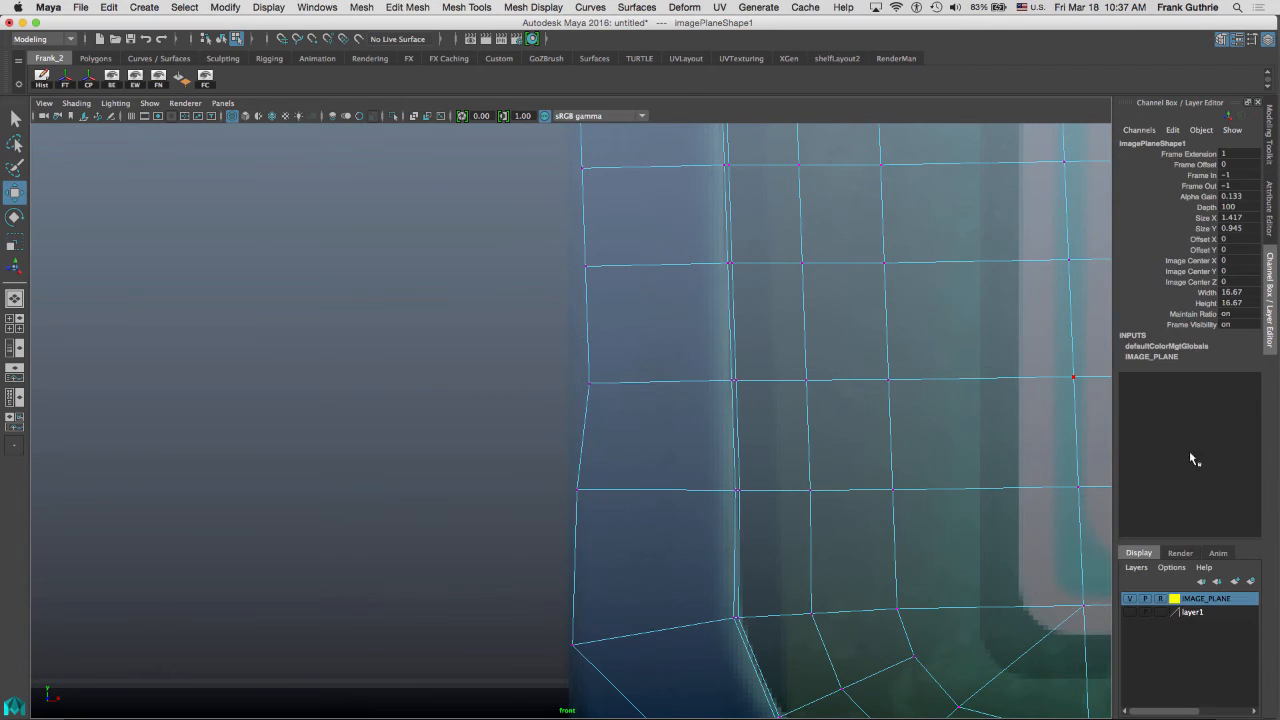
pyautogui.click(1268, 203)
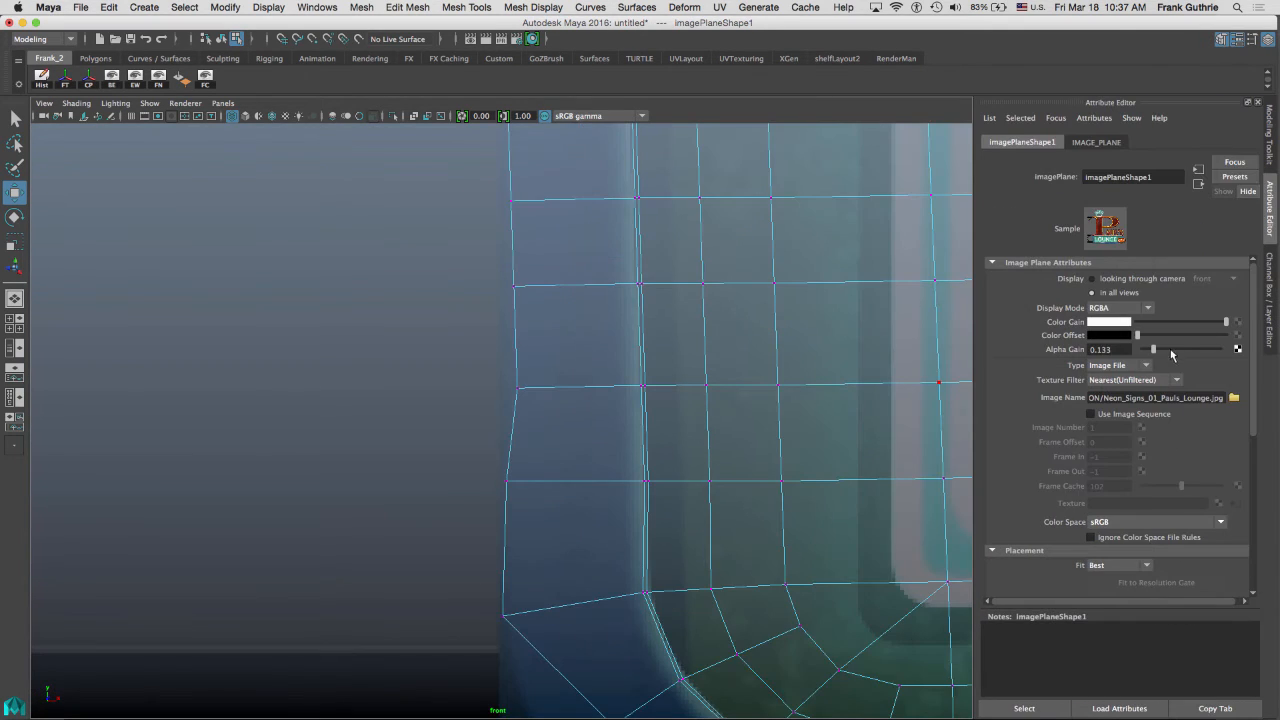
pyautogui.moveTo(1171, 349); pyautogui.dragTo(1204, 352)
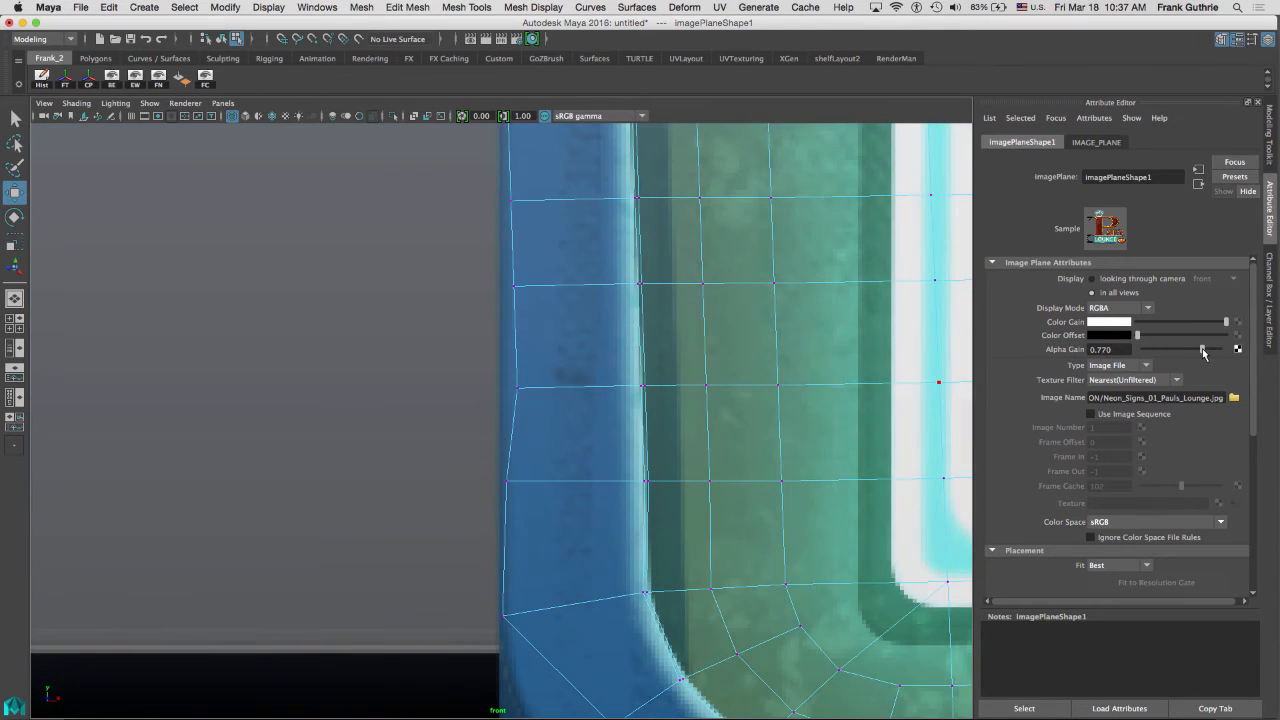
# Adjust vertices along the panel's left border to follow the frame in the reference image.
pyautogui.click(519, 482)
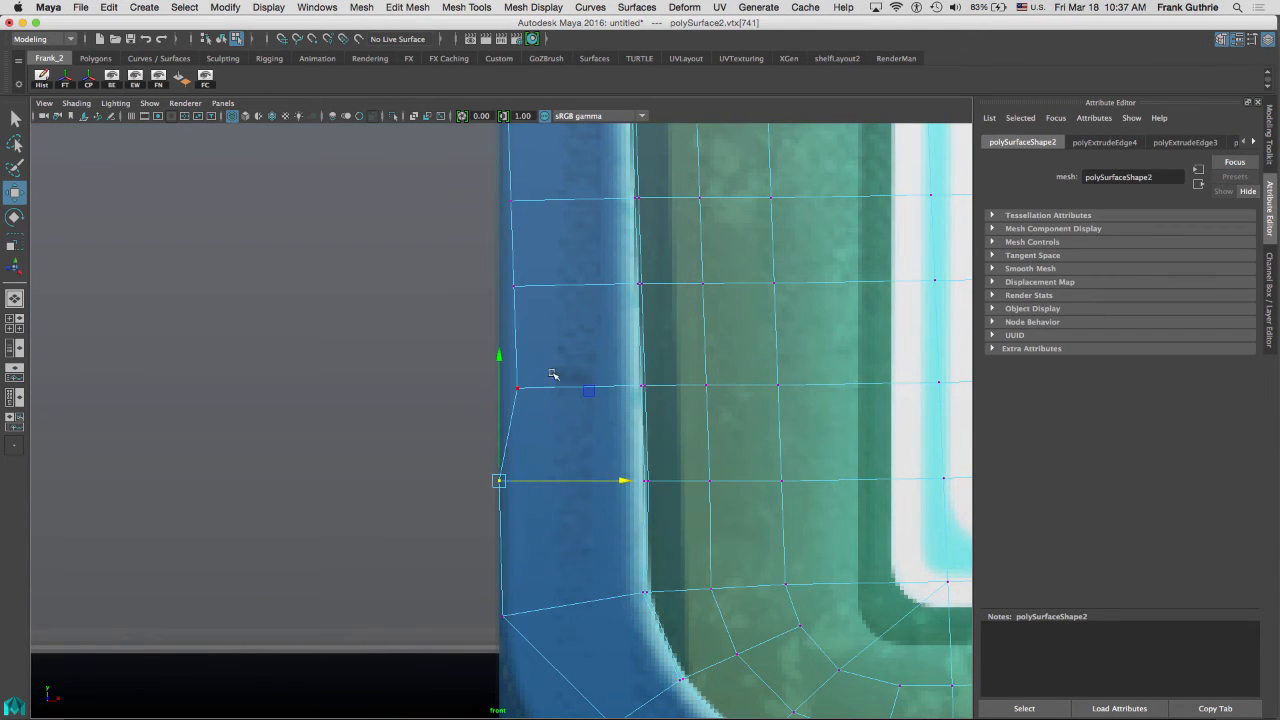
pyautogui.keyDown('alt'); pyautogui.moveTo(553, 374); pyautogui.dragTo(561, 231, button='middle'); pyautogui.keyUp('alt')
pyautogui.press('3')
pyautogui.keyDown('alt'); pyautogui.moveTo(625, 361); pyautogui.dragTo(621, 143, button='middle'); pyautogui.keyUp('alt')
pyautogui.moveTo(552, 416); pyautogui.dragTo(536, 456)
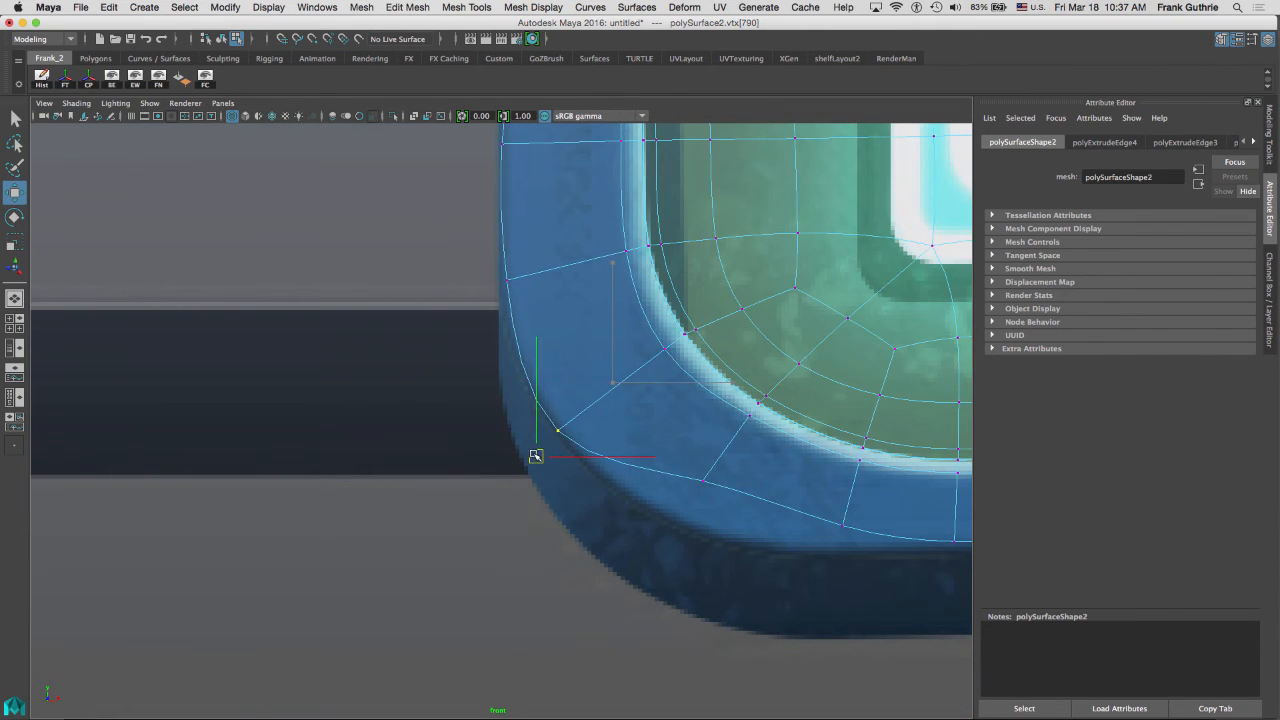
pyautogui.click(507, 281)
pyautogui.moveTo(507, 281); pyautogui.dragTo(496, 281)
pyautogui.keyDown('alt'); pyautogui.moveTo(527, 243); pyautogui.dragTo(614, 592, button='middle'); pyautogui.keyUp('alt')
pyautogui.keyDown('alt'); pyautogui.moveTo(606, 350); pyautogui.dragTo(559, 488, button='middle'); pyautogui.keyUp('alt')
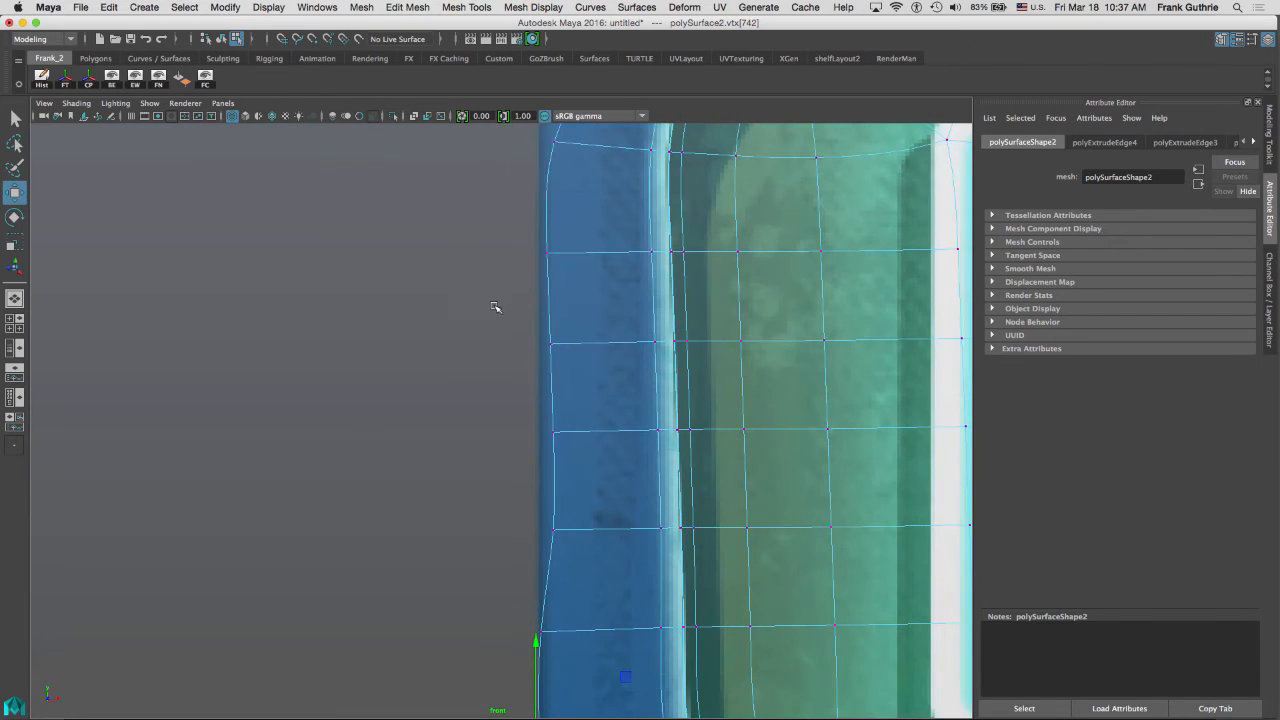
pyautogui.moveTo(495, 307); pyautogui.dragTo(610, 552)
pyautogui.moveTo(674, 437); pyautogui.dragTo(669, 443)
pyautogui.moveTo(593, 507); pyautogui.dragTo(592, 510)
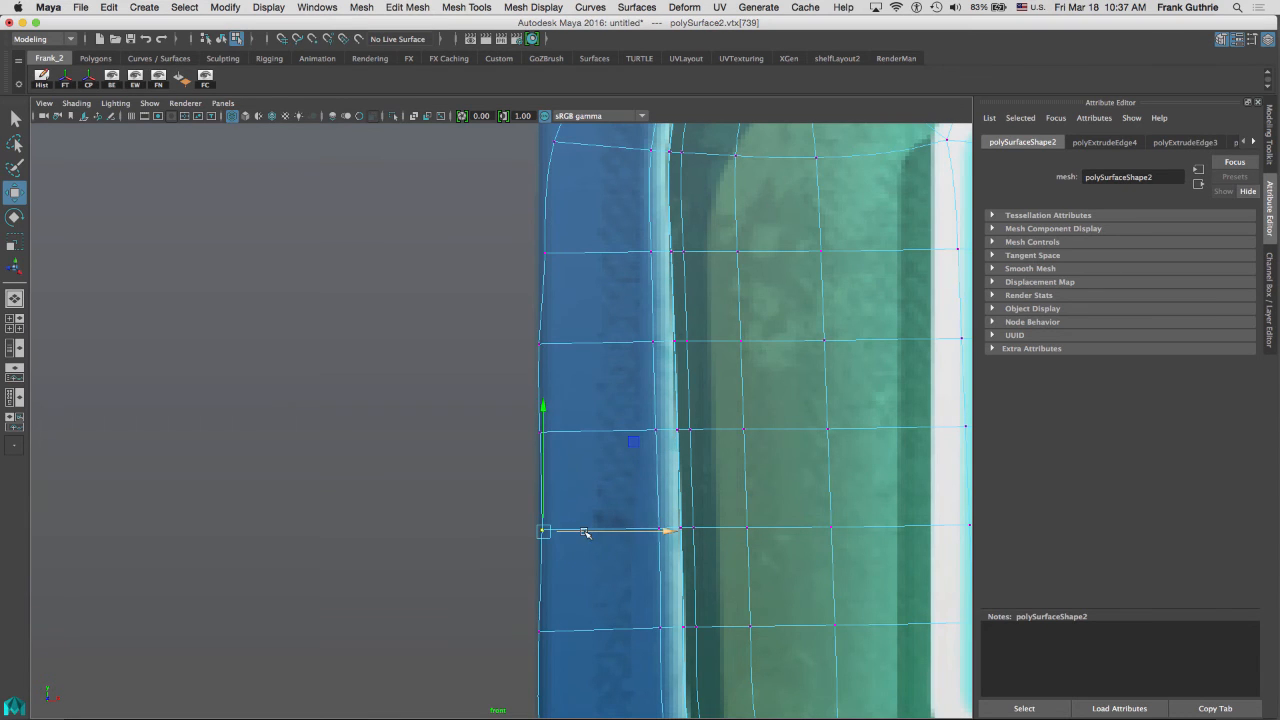
pyautogui.keyDown('alt'); pyautogui.moveTo(569, 313); pyautogui.dragTo(520, 130, button='middle'); pyautogui.keyUp('alt')
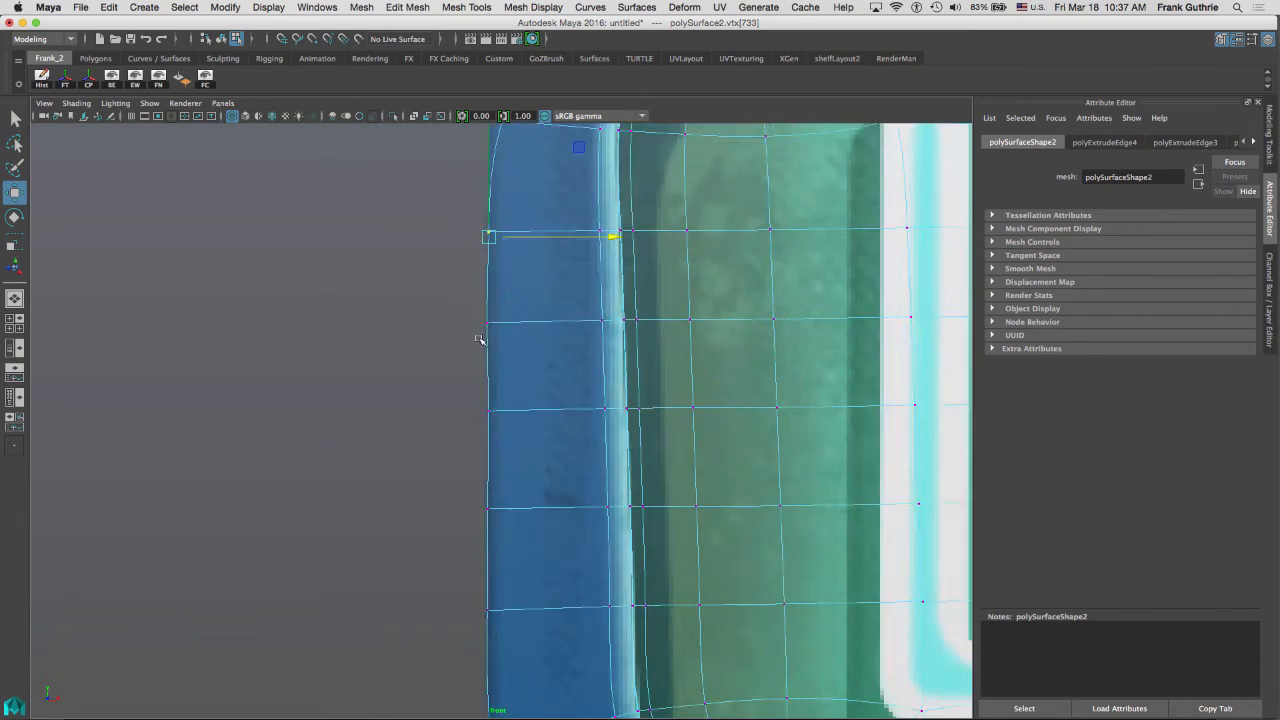
# Tweak vertices around the lower-left rounded corner to match the frame's curve in the reference.
pyautogui.keyDown('alt'); pyautogui.moveTo(480, 337); pyautogui.dragTo(425, 600, button='middle'); pyautogui.keyUp('alt')
pyautogui.moveTo(434, 428); pyautogui.dragTo(417, 423)
pyautogui.moveTo(504, 310); pyautogui.dragTo(459, 288)
pyautogui.keyDown('alt'); pyautogui.moveTo(461, 290); pyautogui.dragTo(376, 447, button='middle'); pyautogui.keyUp('alt')
pyautogui.moveTo(500, 377); pyautogui.dragTo(458, 333)
pyautogui.keyDown('alt'); pyautogui.moveTo(460, 335); pyautogui.dragTo(501, 255, button='middle'); pyautogui.keyUp('alt')
pyautogui.moveTo(500, 255); pyautogui.dragTo(497, 252)
pyautogui.keyDown('alt'); pyautogui.moveTo(417, 367); pyautogui.dragTo(455, 226, button='middle'); pyautogui.keyUp('alt')
pyautogui.moveTo(455, 226); pyautogui.dragTo(437, 240)
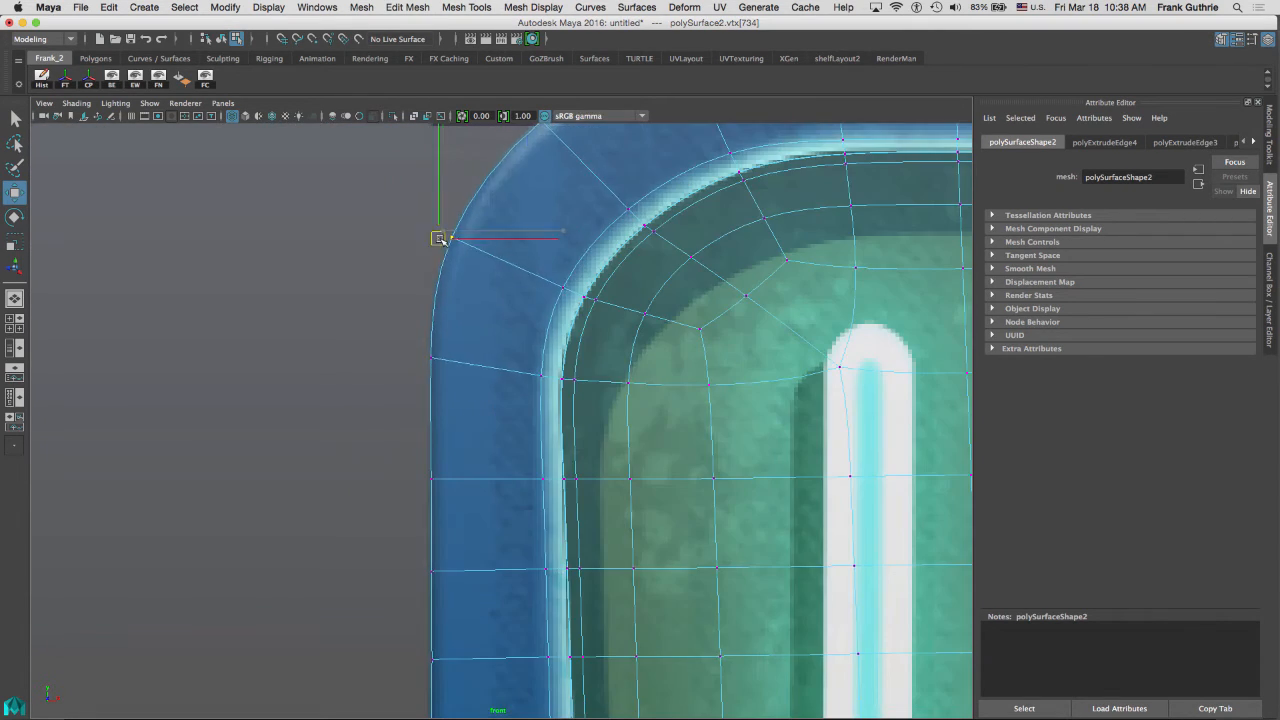
pyautogui.keyDown('alt'); pyautogui.moveTo(429, 468); pyautogui.dragTo(466, 311, button='middle'); pyautogui.keyUp('alt')
pyautogui.click(466, 311)
pyautogui.keyDown('alt'); pyautogui.moveTo(580, 690); pyautogui.dragTo(494, 150, button='middle'); pyautogui.keyUp('alt')
pyautogui.click(586, 397)
pyautogui.moveTo(586, 397); pyautogui.dragTo(552, 443)
pyautogui.moveTo(415, 380); pyautogui.dragTo(413, 352)
pyautogui.keyDown('alt'); pyautogui.moveTo(715, 461); pyautogui.dragTo(434, 298, button='middle'); pyautogui.keyUp('alt')
pyautogui.moveTo(434, 298); pyautogui.dragTo(434, 310)
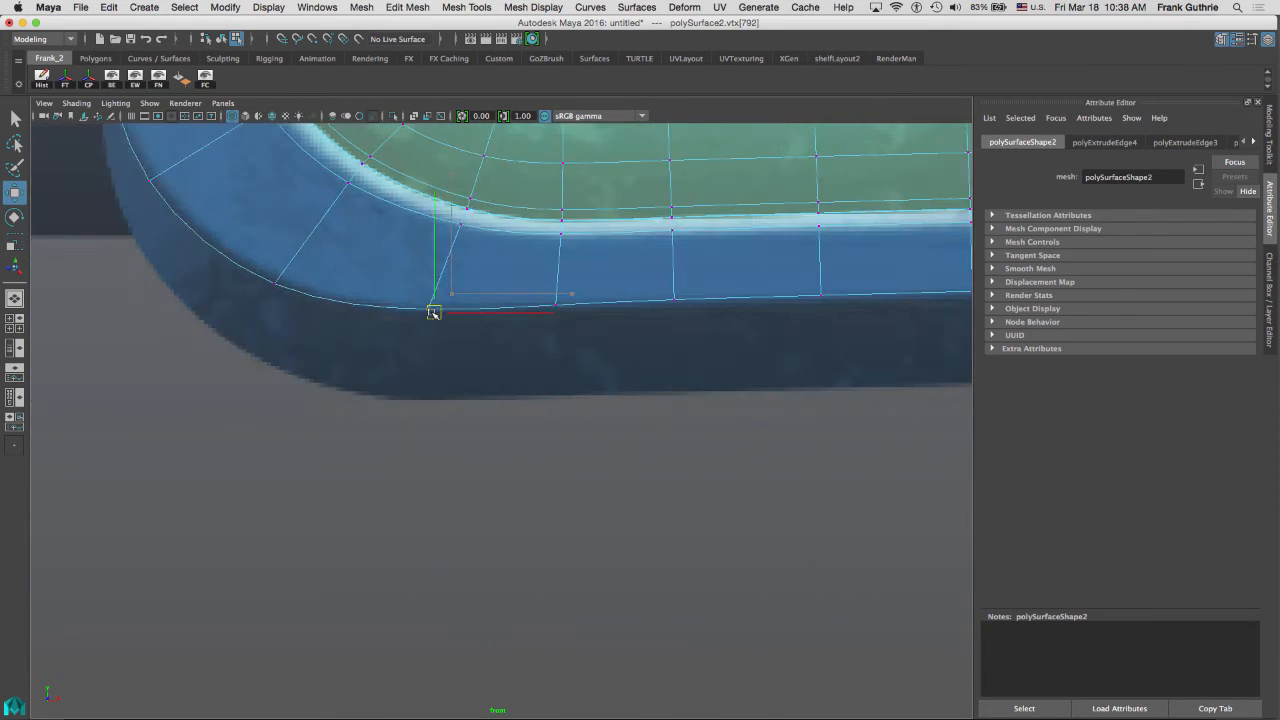
# Realign vertices along the panel's lower border edge with the reference image.
pyautogui.keyDown('alt'); pyautogui.moveTo(920, 300); pyautogui.dragTo(580, 312, button='middle'); pyautogui.keyUp('alt')
pyautogui.moveTo(580, 308); pyautogui.dragTo(580, 317)
pyautogui.keyDown('alt'); pyautogui.moveTo(219, 328); pyautogui.dragTo(561, 306, button='middle'); pyautogui.keyUp('alt')
pyautogui.keyDown('alt'); pyautogui.moveTo(880, 320); pyautogui.dragTo(420, 290, button='middle'); pyautogui.keyUp('alt')
pyautogui.moveTo(245, 250); pyautogui.dragTo(620, 300)
pyautogui.moveTo(432, 270); pyautogui.dragTo(430, 283)
pyautogui.keyDown('alt'); pyautogui.moveTo(430, 284); pyautogui.dragTo(430, 255, button='middle'); pyautogui.keyUp('alt')
pyautogui.moveTo(230, 205); pyautogui.dragTo(935, 325)
pyautogui.moveTo(518, 250)
pyautogui.keyDown('alt'); pyautogui.mouseDown(button='middle')
pyautogui.moveTo(303, 247)
pyautogui.moveTo(530, 233)
pyautogui.mouseUp(button='middle'); pyautogui.keyUp('alt')
pyautogui.moveTo(530, 212); pyautogui.dragTo(574, 218)
pyautogui.keyDown('alt'); pyautogui.moveTo(574, 218); pyautogui.dragTo(400, 256, button='middle'); pyautogui.keyUp('alt')
pyautogui.moveTo(931, 234); pyautogui.dragTo(417, 317)
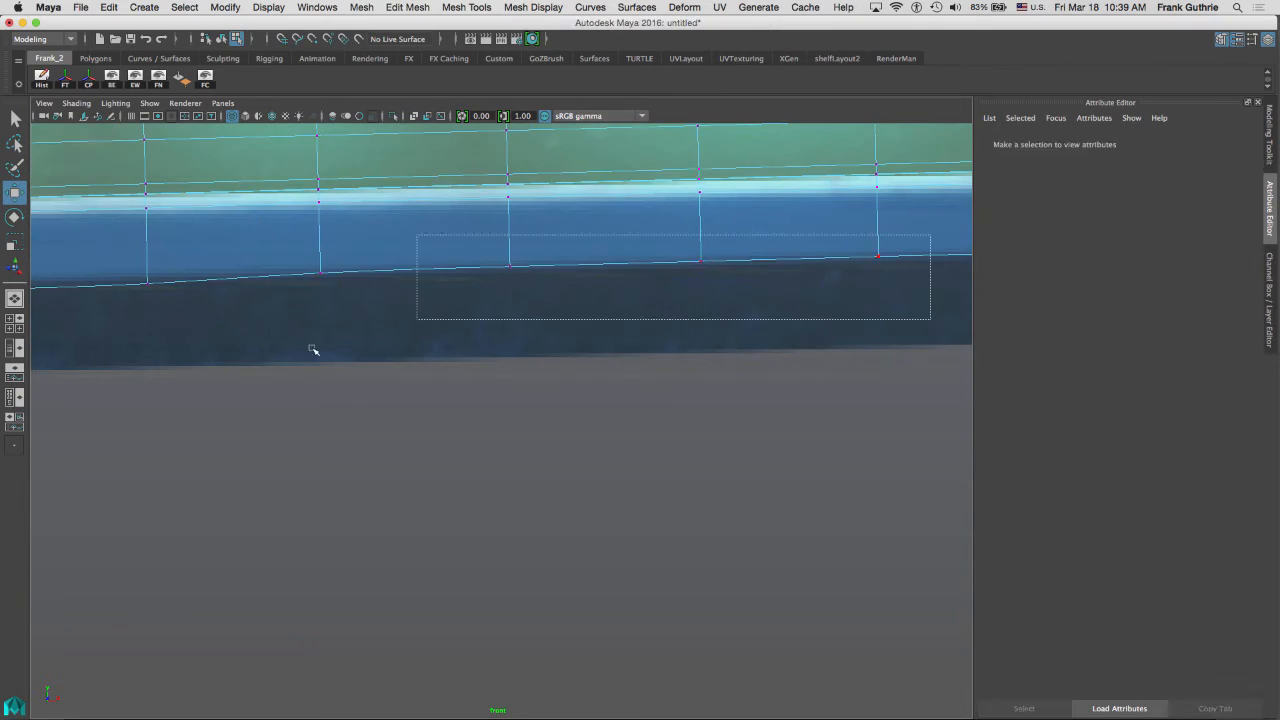
pyautogui.moveTo(786, 187); pyautogui.dragTo(270, 269)
pyautogui.keyDown('alt'); pyautogui.moveTo(760, 280); pyautogui.dragTo(700, 289, button='right'); pyautogui.keyUp('alt')
pyautogui.moveTo(648, 238); pyautogui.dragTo(648, 243)
pyautogui.moveTo(415, 225); pyautogui.dragTo(110, 285)
pyautogui.keyDown('alt'); pyautogui.moveTo(110, 285); pyautogui.dragTo(620, 263, button='middle'); pyautogui.keyUp('alt')
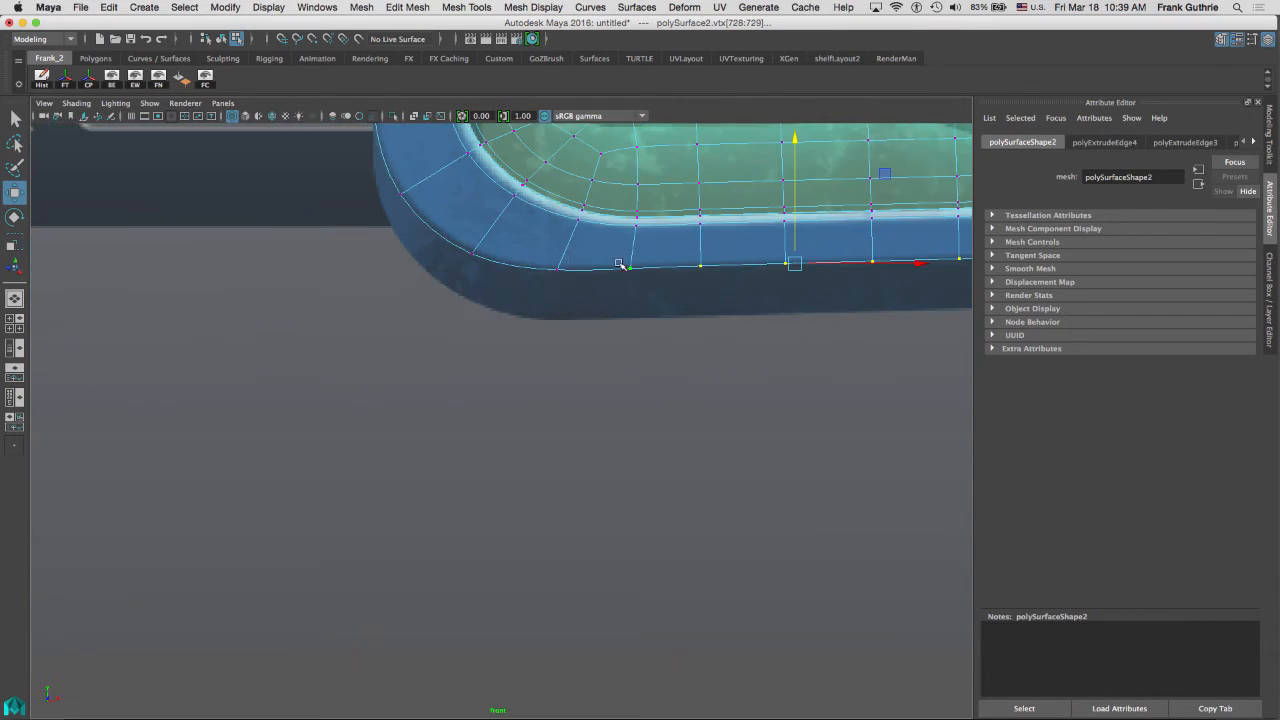
pyautogui.keyDown('alt'); pyautogui.moveTo(900, 270); pyautogui.dragTo(300, 260, button='middle'); pyautogui.keyUp('alt')
pyautogui.moveTo(409, 240); pyautogui.dragTo(880, 295)
pyautogui.keyDown('alt'); pyautogui.moveTo(880, 295); pyautogui.dragTo(245, 300, button='middle'); pyautogui.keyUp('alt')
pyautogui.moveTo(357, 270); pyautogui.dragTo(357, 277)
pyautogui.moveTo(442, 248); pyautogui.dragTo(560, 316)
pyautogui.keyDown('alt'); pyautogui.moveTo(650, 263); pyautogui.dragTo(587, 343, button='middle'); pyautogui.keyUp('alt')
pyautogui.moveTo(622, 294); pyautogui.dragTo(668, 244)
pyautogui.keyDown('alt'); pyautogui.moveTo(660, 232); pyautogui.dragTo(697, 543, button='middle'); pyautogui.keyUp('alt')
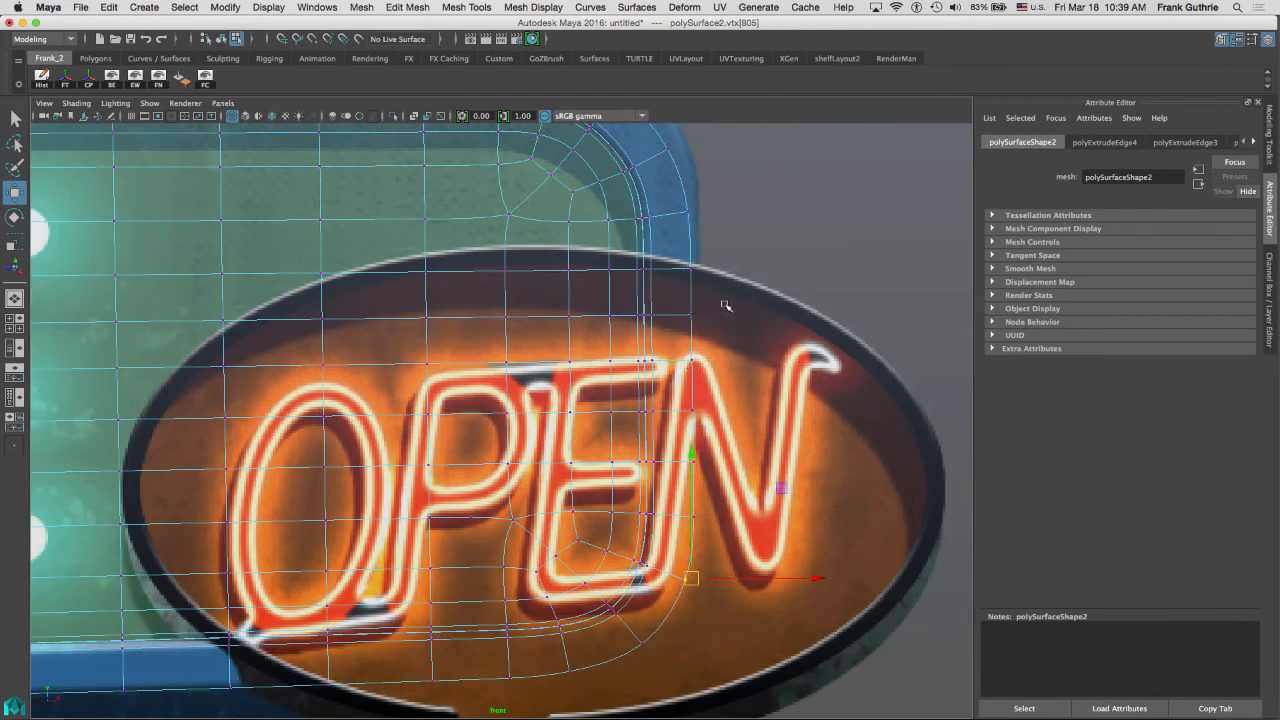
# Adjust vertices around the upper-right corner and along the top border to match the reference frame.
pyautogui.moveTo(675, 193); pyautogui.dragTo(708, 413)
pyautogui.moveTo(721, 286); pyautogui.dragTo(725, 286)
pyautogui.moveTo(728, 378); pyautogui.dragTo(648, 135)
pyautogui.moveTo(726, 256); pyautogui.dragTo(729, 256)
pyautogui.keyDown('alt'); pyautogui.moveTo(690, 220); pyautogui.dragTo(769, 408, button='middle'); pyautogui.keyUp('alt')
pyautogui.click(638, 244)
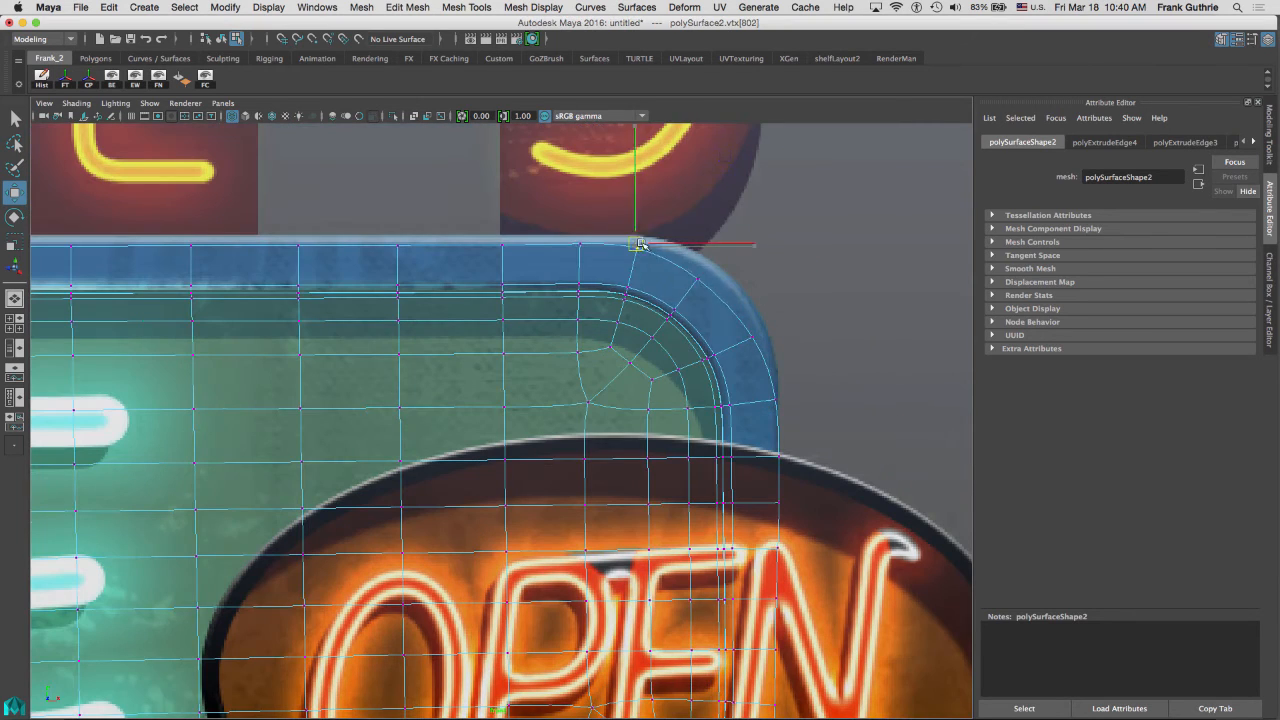
pyautogui.moveTo(760, 336); pyautogui.dragTo(766, 328)
pyautogui.click(776, 400)
pyautogui.moveTo(780, 400); pyautogui.dragTo(778, 396)
pyautogui.keyDown('alt'); pyautogui.moveTo(625, 257); pyautogui.dragTo(943, 257, button='middle'); pyautogui.keyUp('alt')
pyautogui.moveTo(943, 257); pyautogui.dragTo(42, 213)
pyautogui.moveTo(480, 160); pyautogui.dragTo(480, 152)
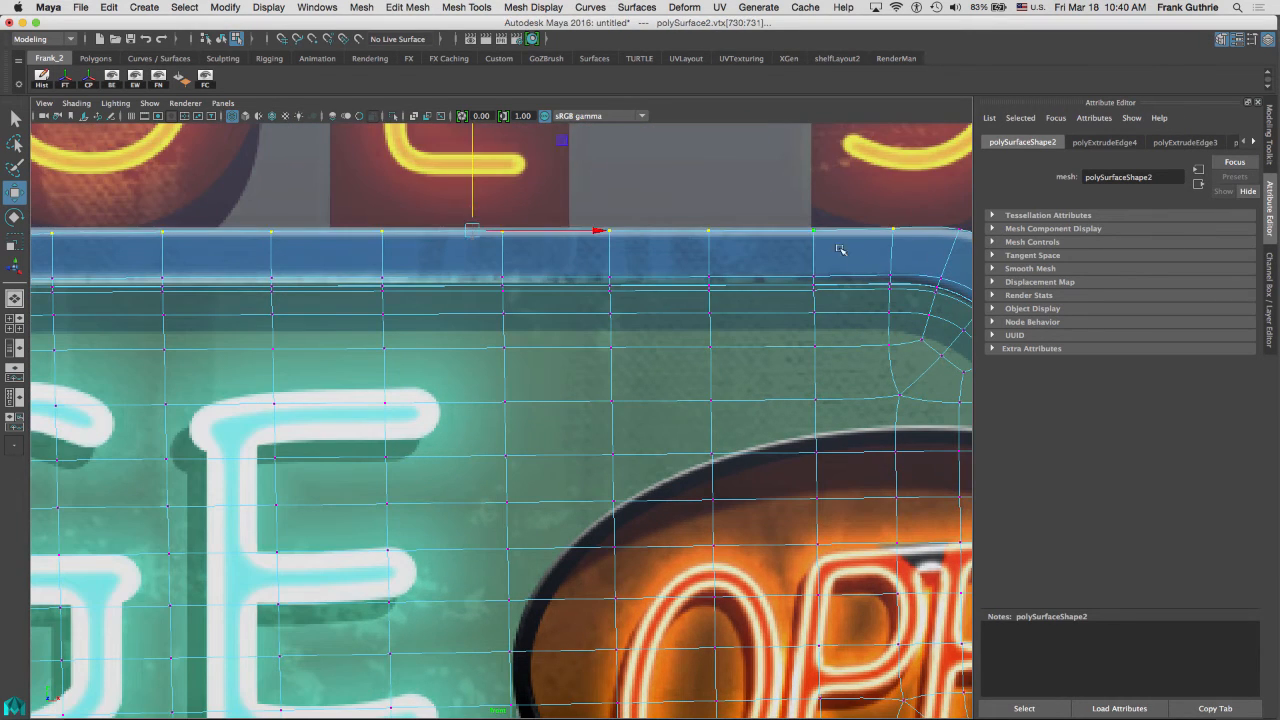
pyautogui.keyDown('ctrl'); pyautogui.moveTo(865, 252); pyautogui.dragTo(925, 213); pyautogui.keyUp('ctrl')
pyautogui.keyDown('alt'); pyautogui.moveTo(968, 224); pyautogui.dragTo(602, 182, button='middle'); pyautogui.keyUp('alt')
pyautogui.click(607, 182)
pyautogui.keyDown('alt'); pyautogui.moveTo(245, 182); pyautogui.dragTo(903, 180, button='middle'); pyautogui.keyUp('alt')
pyautogui.keyDown('alt'); pyautogui.moveTo(420, 182); pyautogui.dragTo(934, 184, button='middle'); pyautogui.keyUp('alt')
pyautogui.moveTo(969, 225); pyautogui.dragTo(38, 188)
pyautogui.moveTo(506, 195); pyautogui.dragTo(506, 189)
pyautogui.keyDown('ctrl'); pyautogui.moveTo(935, 185); pyautogui.dragTo(970, 215); pyautogui.keyUp('ctrl')
pyautogui.moveTo(450, 168); pyautogui.dragTo(451, 163)
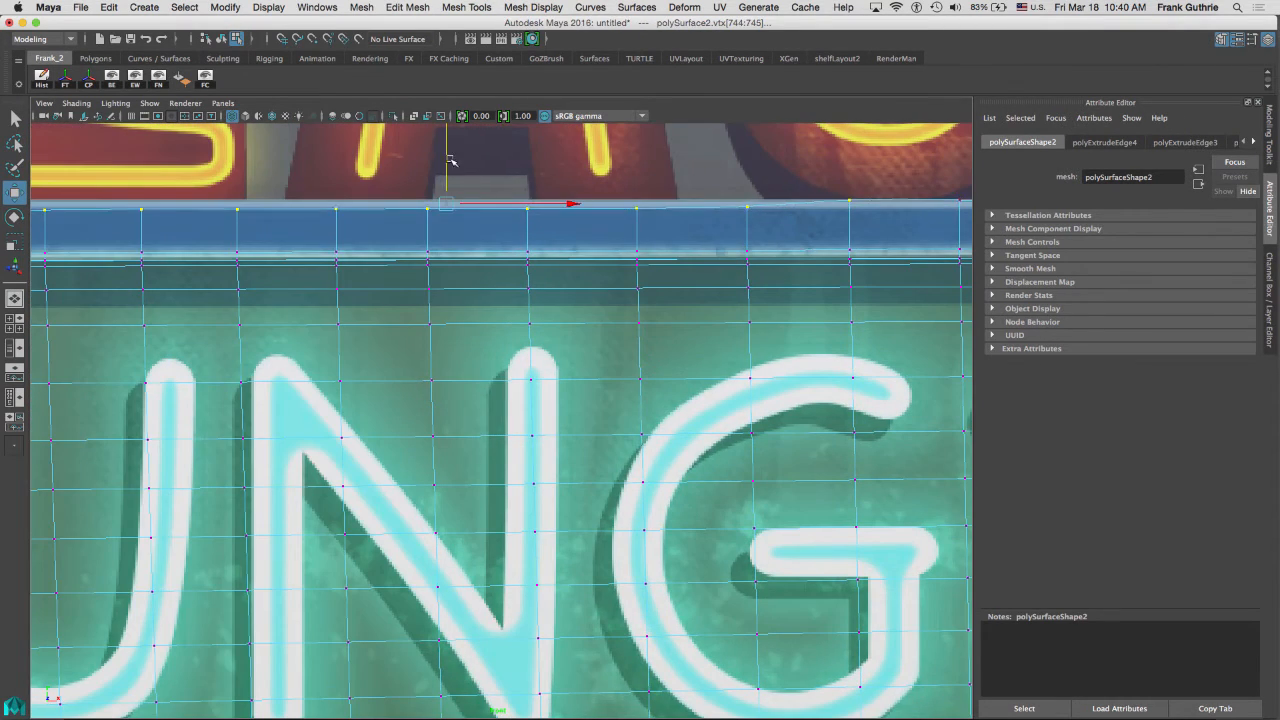
pyautogui.keyDown('ctrl'); pyautogui.moveTo(832, 185); pyautogui.dragTo(872, 215); pyautogui.keyUp('ctrl')
pyautogui.click(397, 172)
pyautogui.keyDown('alt'); pyautogui.moveTo(85, 176); pyautogui.dragTo(931, 174, button='middle'); pyautogui.keyUp('alt')
pyautogui.moveTo(931, 174); pyautogui.dragTo(45, 212)
pyautogui.moveTo(491, 178); pyautogui.dragTo(491, 174)
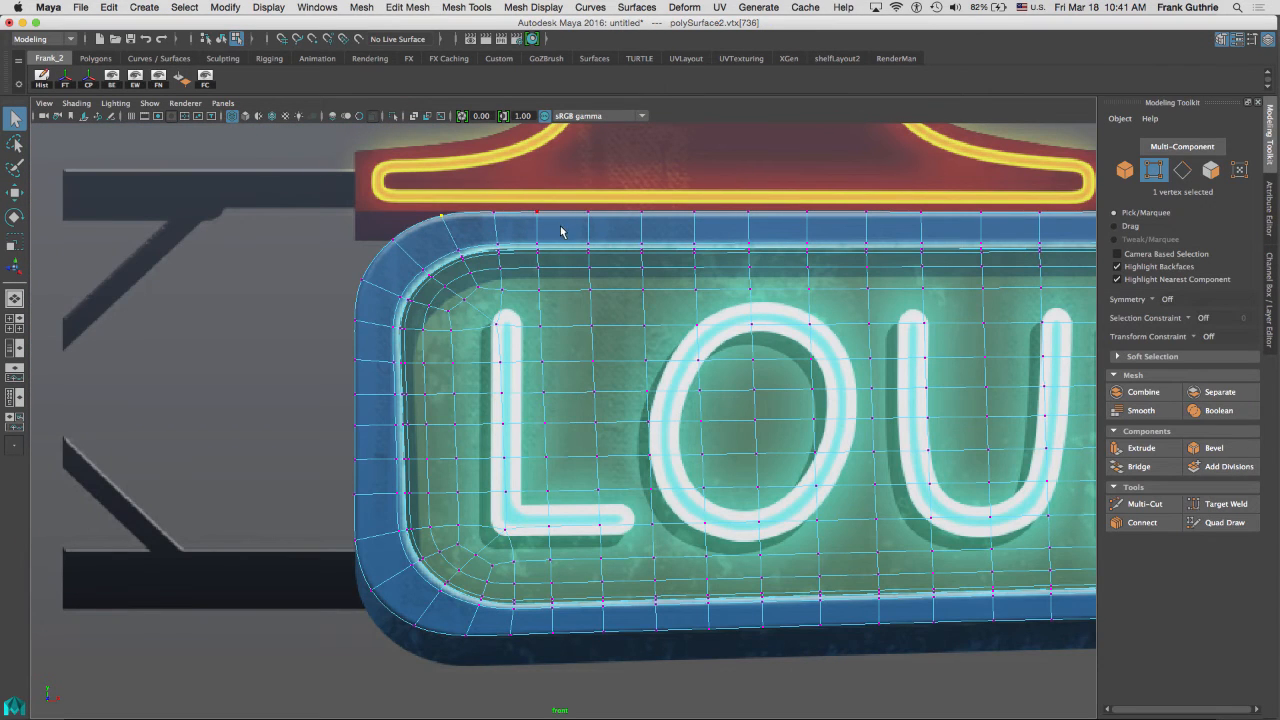
# Select the panel and use Quad Draw to rework faces at the upper-left rounded corner of the border.
pyautogui.moveTo(561, 231); pyautogui.dragTo(623, 209, button='right')
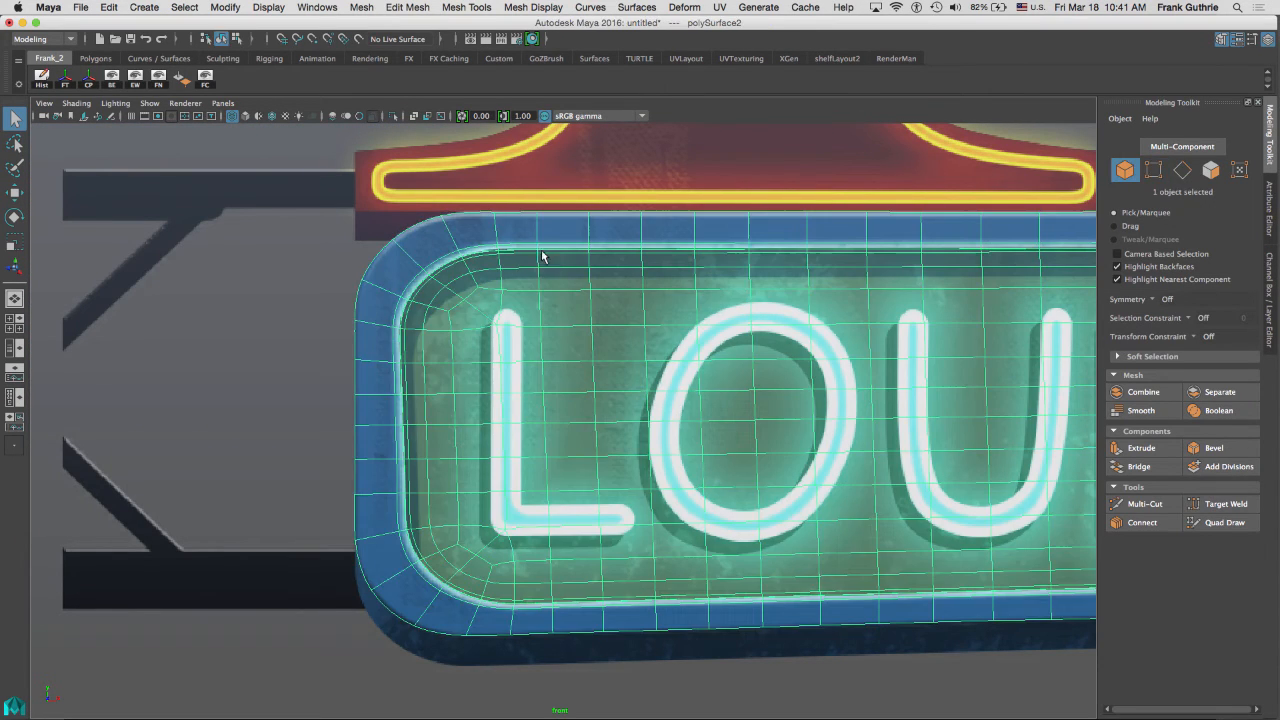
pyautogui.click(1221, 526)
pyautogui.keyDown('alt'); pyautogui.moveTo(233, 236); pyautogui.dragTo(453, 251, button='middle'); pyautogui.keyUp('alt')
pyautogui.keyDown('alt'); pyautogui.moveTo(587, 250); pyautogui.dragTo(1020, 300, button='right'); pyautogui.keyUp('alt')
pyautogui.keyDown('alt'); pyautogui.moveTo(646, 234); pyautogui.dragTo(434, 286, button='middle'); pyautogui.keyUp('alt')
pyautogui.keyDown('alt'); pyautogui.moveTo(434, 286); pyautogui.dragTo(732, 298, button='right'); pyautogui.keyUp('alt')
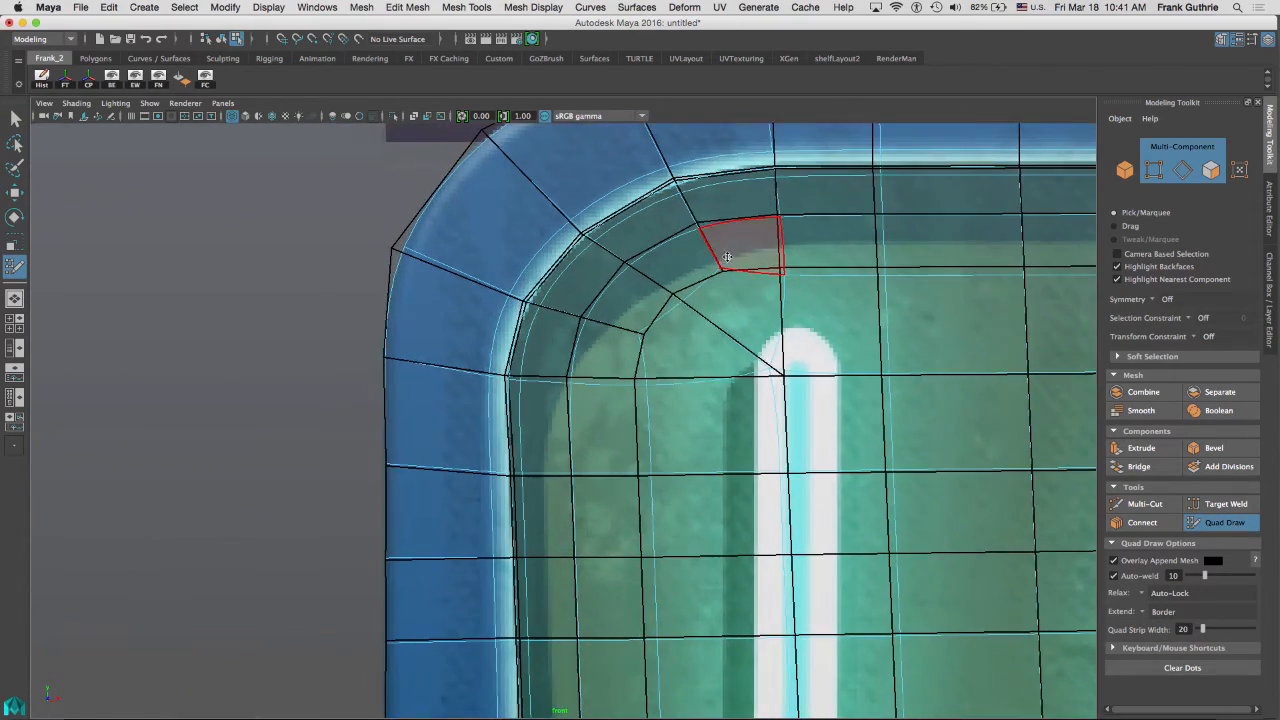
pyautogui.keyDown('alt'); pyautogui.moveTo(727, 262); pyautogui.dragTo(729, 350, button='middle'); pyautogui.keyUp('alt')
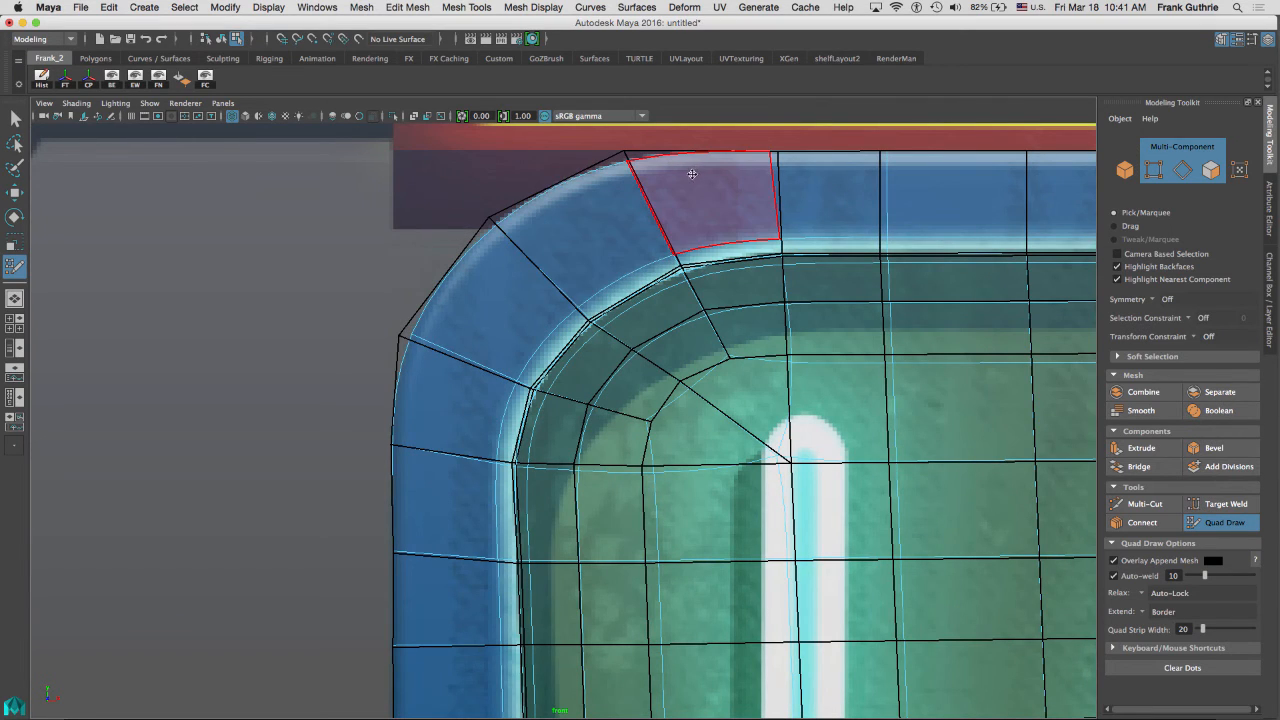
pyautogui.keyDown('ctrl'); pyautogui.keyDown('shift'); pyautogui.click(668, 188); pyautogui.keyUp('shift'); pyautogui.keyUp('ctrl')
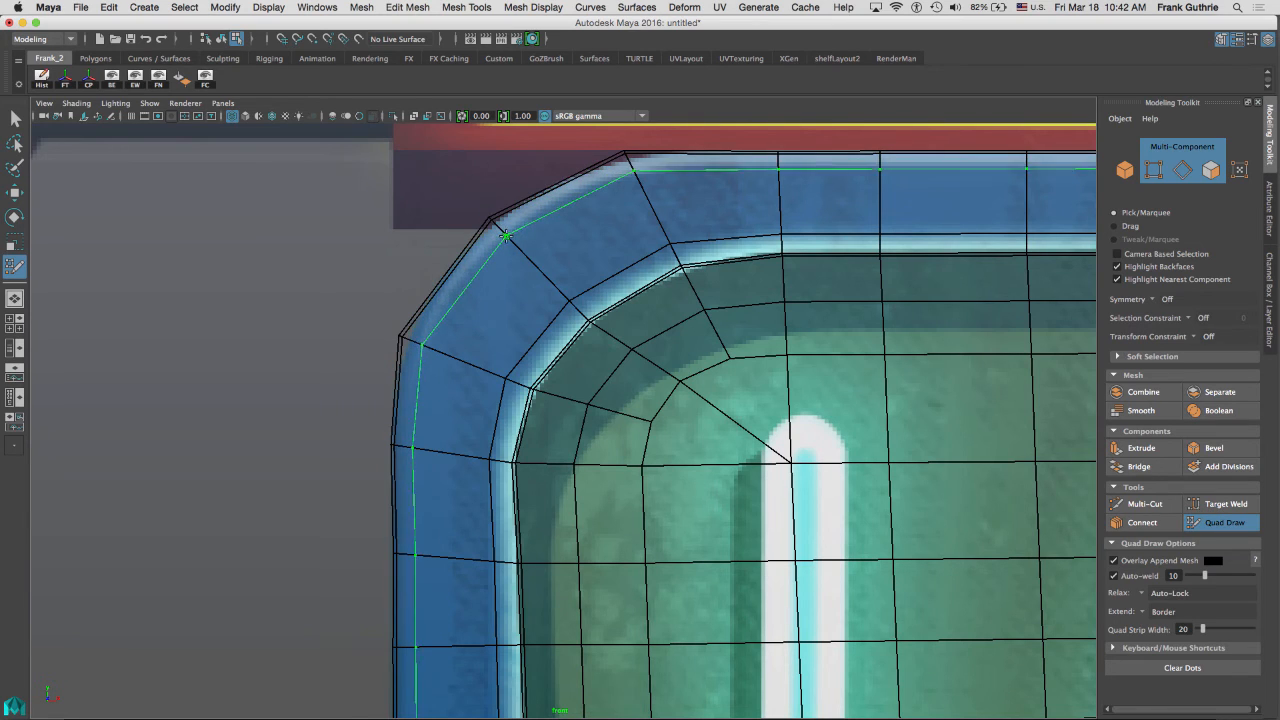
pyautogui.keyDown('ctrl'); pyautogui.click(508, 240); pyautogui.keyUp('ctrl')
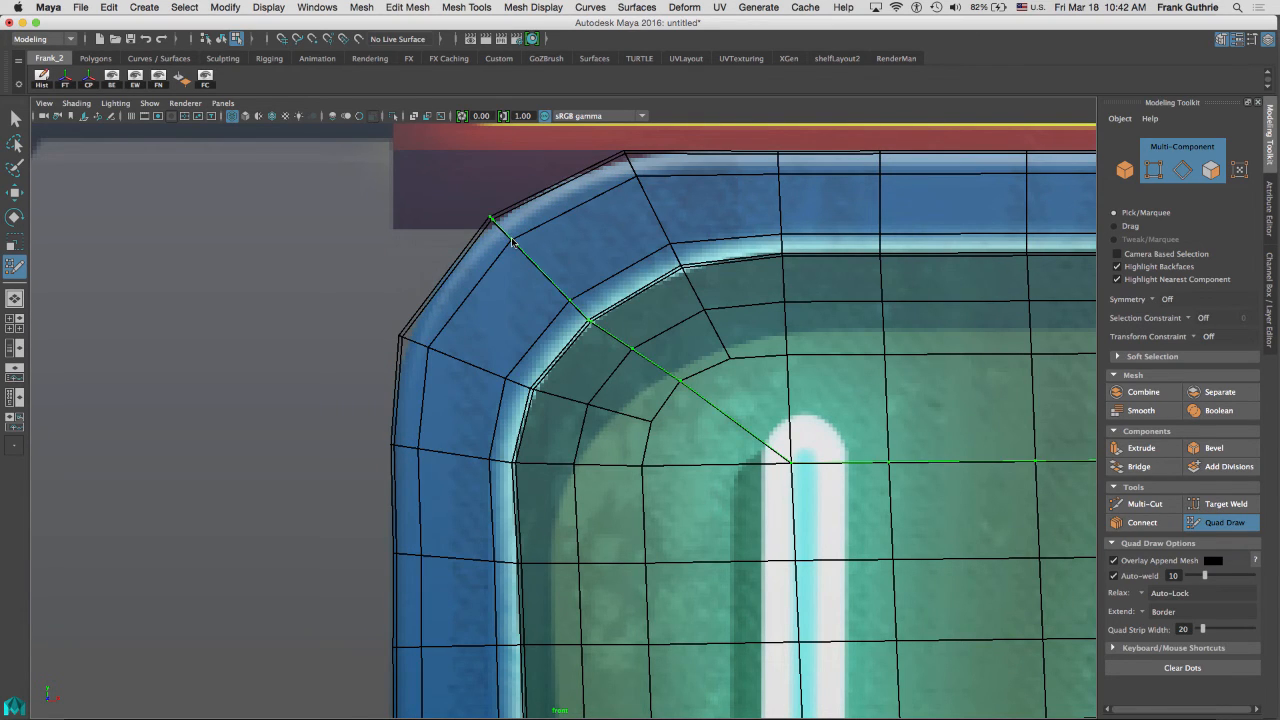
# Select the panel's outer border edge loop and extrude it backward in the side view to give the panel depth.
pyautogui.press('q')
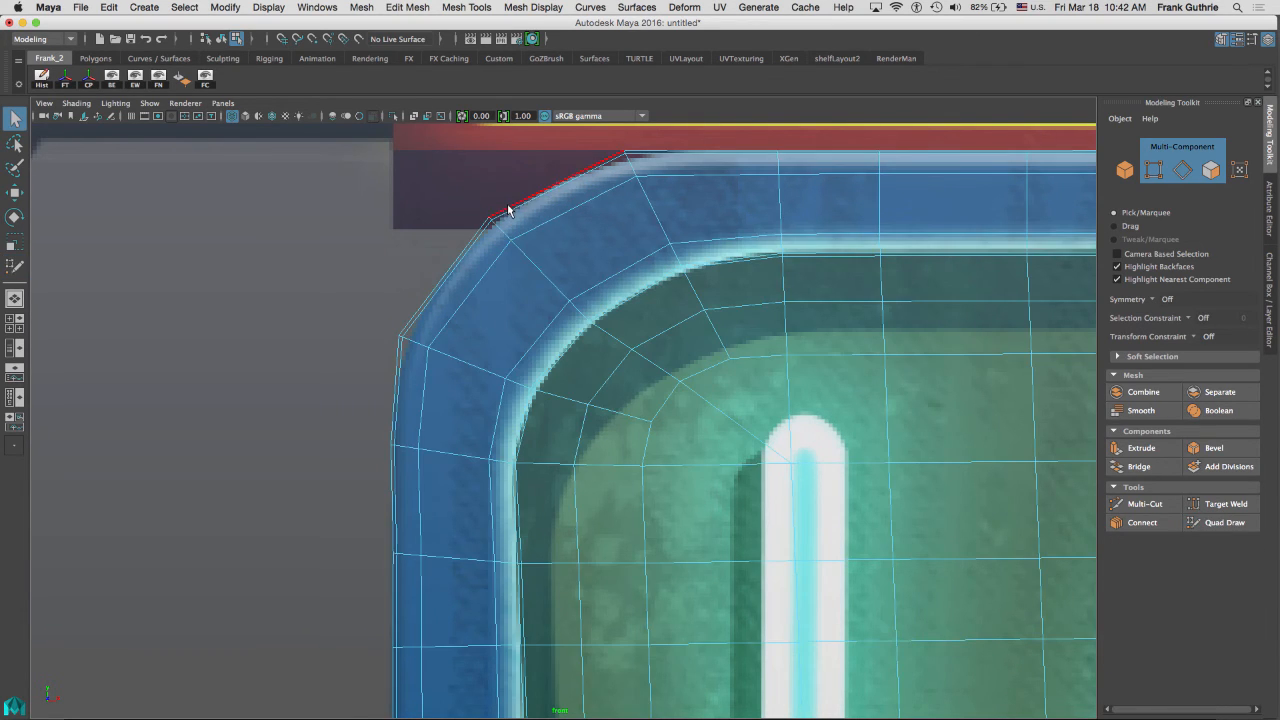
pyautogui.doubleClick(508, 209)
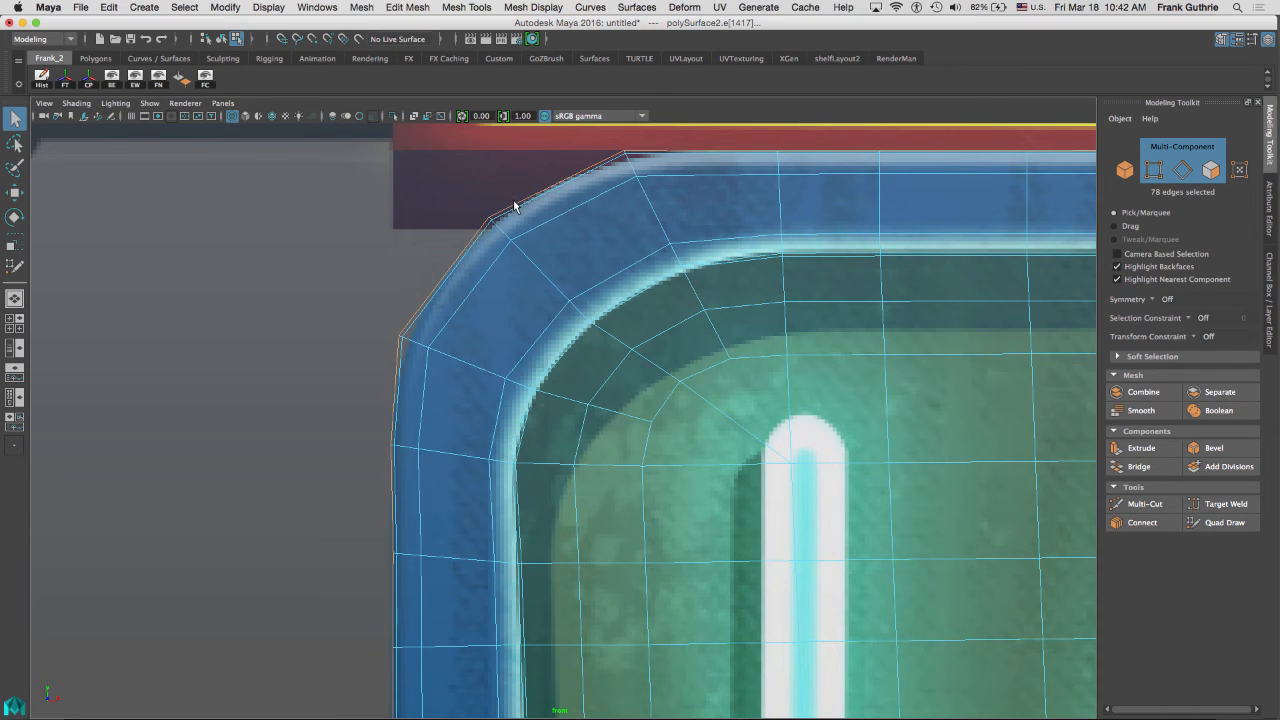
pyautogui.click(1142, 449)
pyautogui.press('space')
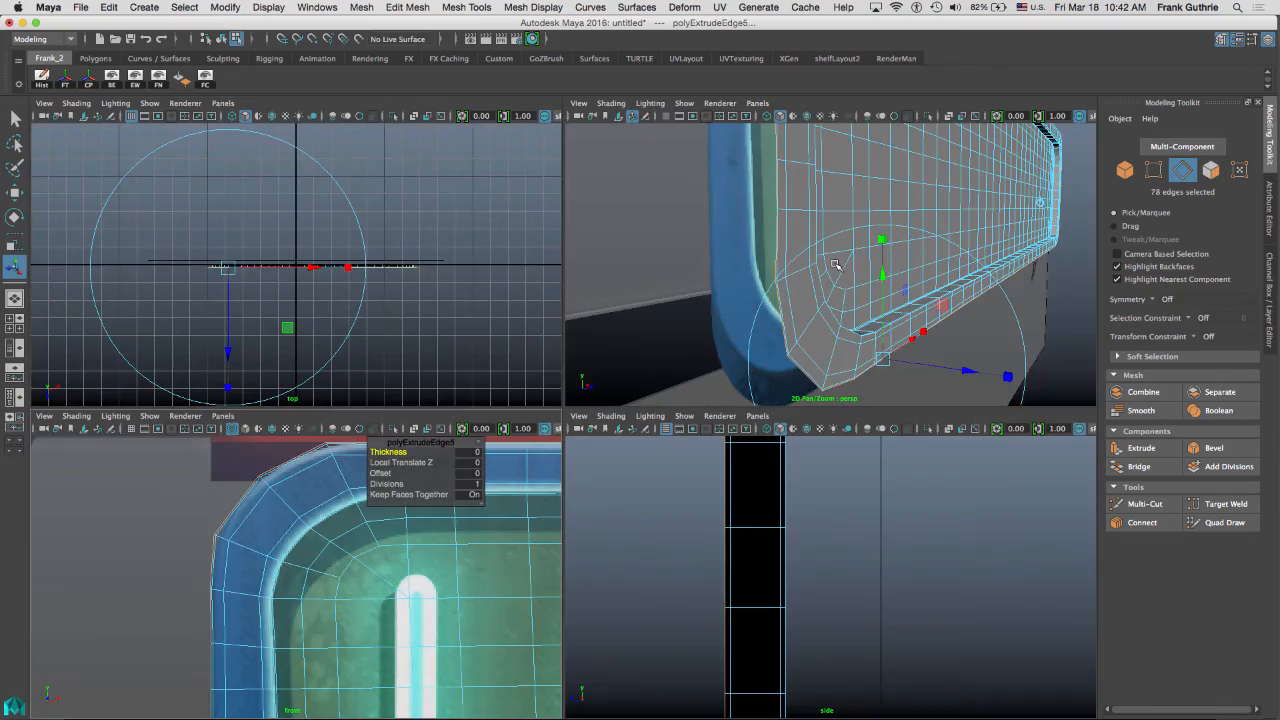
pyautogui.press('space')
pyautogui.keyDown('alt'); pyautogui.moveTo(816, 330); pyautogui.dragTo(761, 247); pyautogui.keyUp('alt')
pyautogui.keyDown('alt'); pyautogui.moveTo(762, 247); pyautogui.dragTo(823, 260, button='right'); pyautogui.keyUp('alt')
pyautogui.keyDown('alt'); pyautogui.moveTo(620, 244); pyautogui.dragTo(634, 256, button='middle'); pyautogui.keyUp('alt')
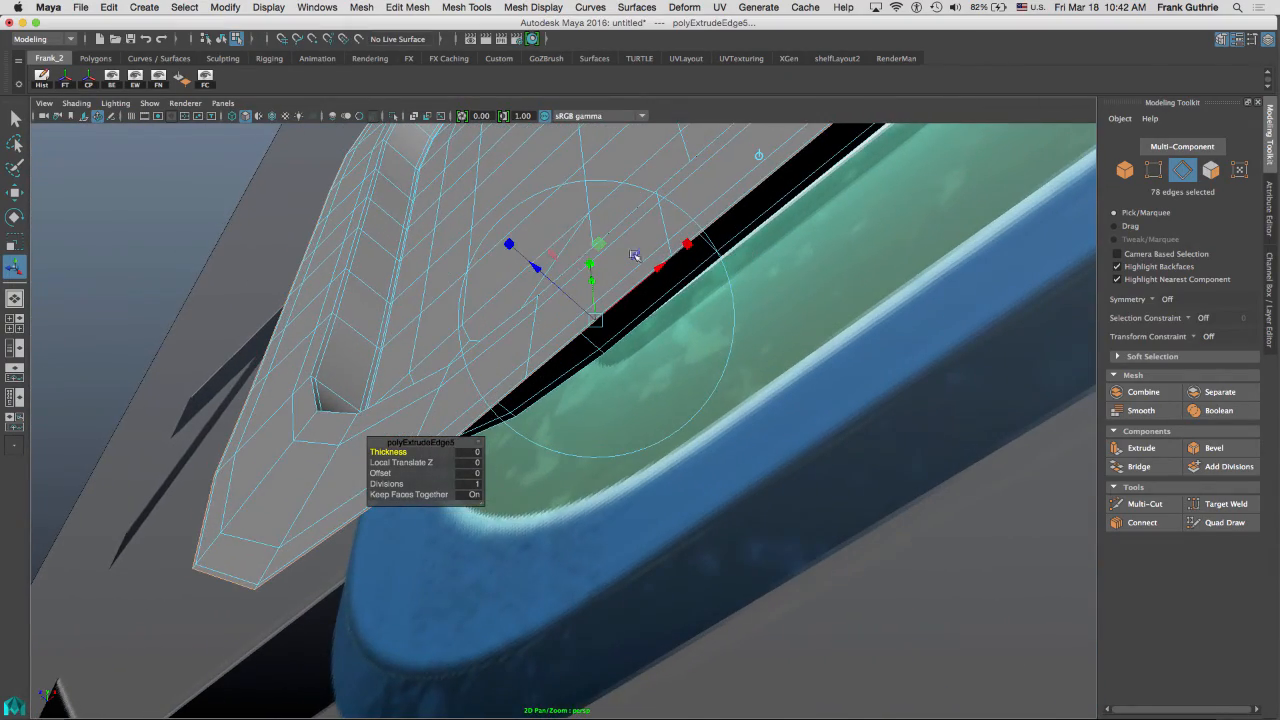
pyautogui.keyDown('alt'); pyautogui.moveTo(535, 270); pyautogui.dragTo(909, 420); pyautogui.keyUp('alt')
pyautogui.keyDown('alt'); pyautogui.moveTo(912, 222); pyautogui.dragTo(965, 294, button='middle'); pyautogui.keyUp('alt')
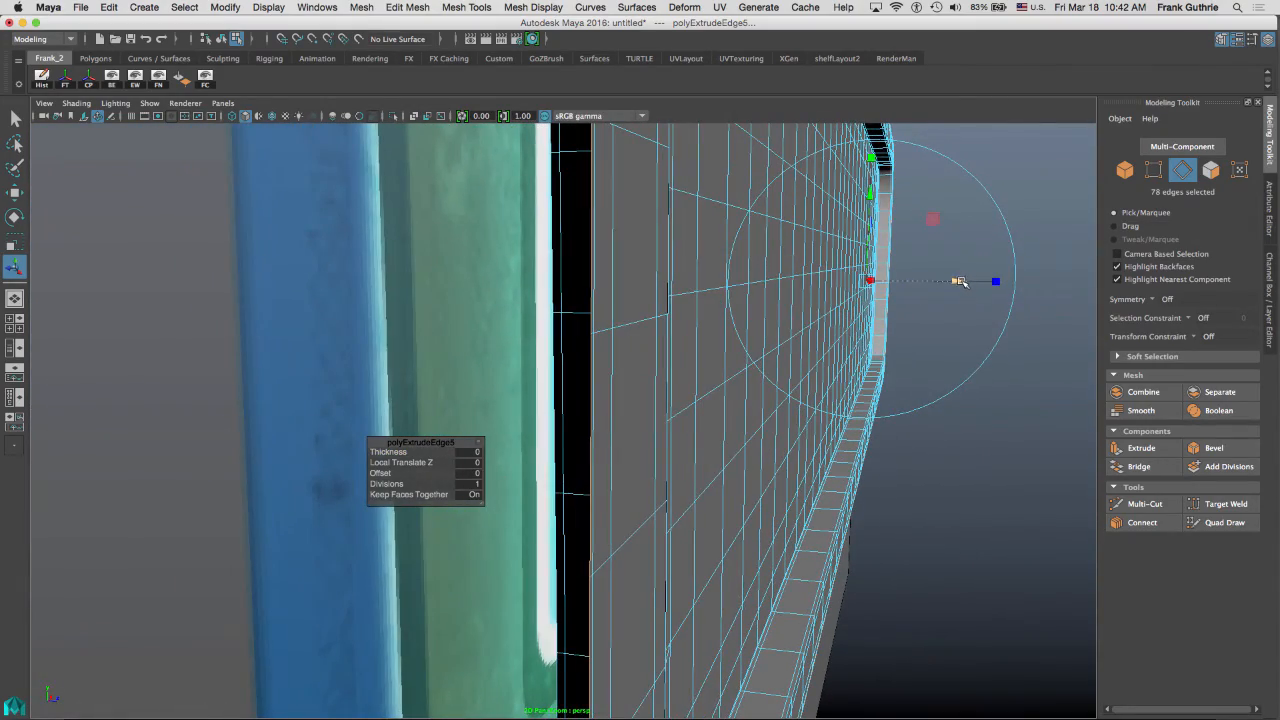
pyautogui.press('space')
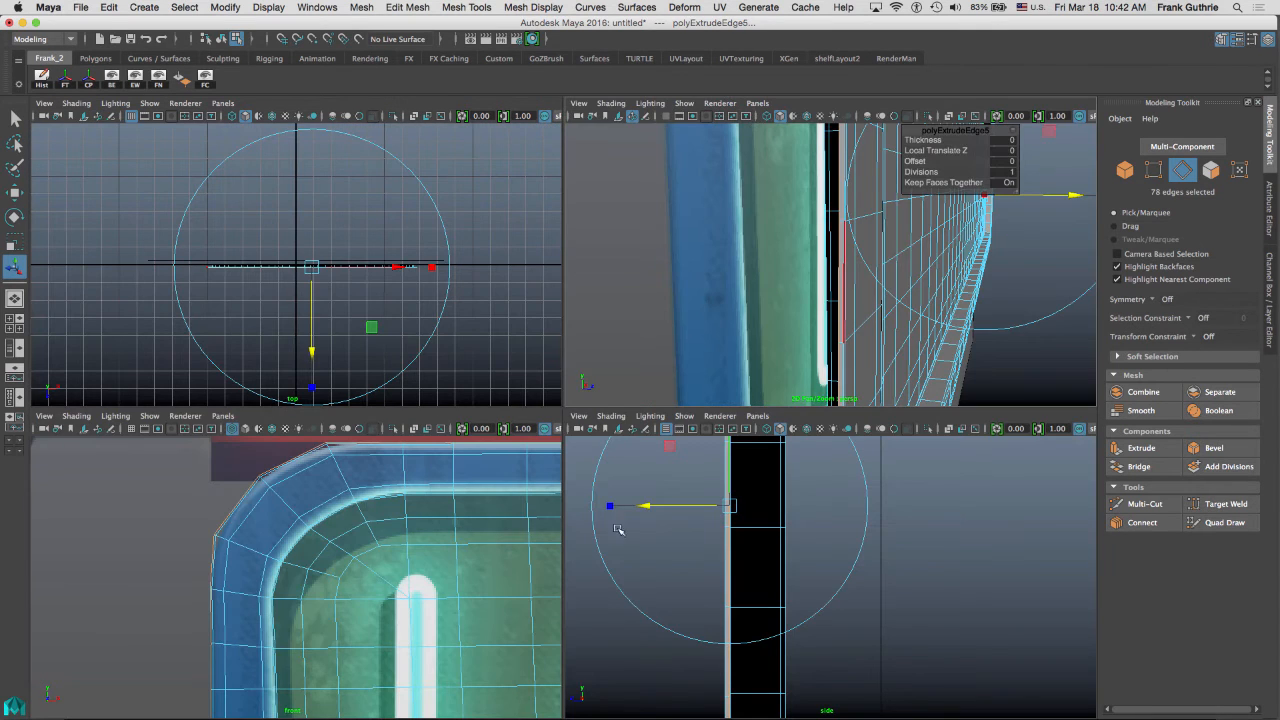
pyautogui.press('space')
pyautogui.press('4')
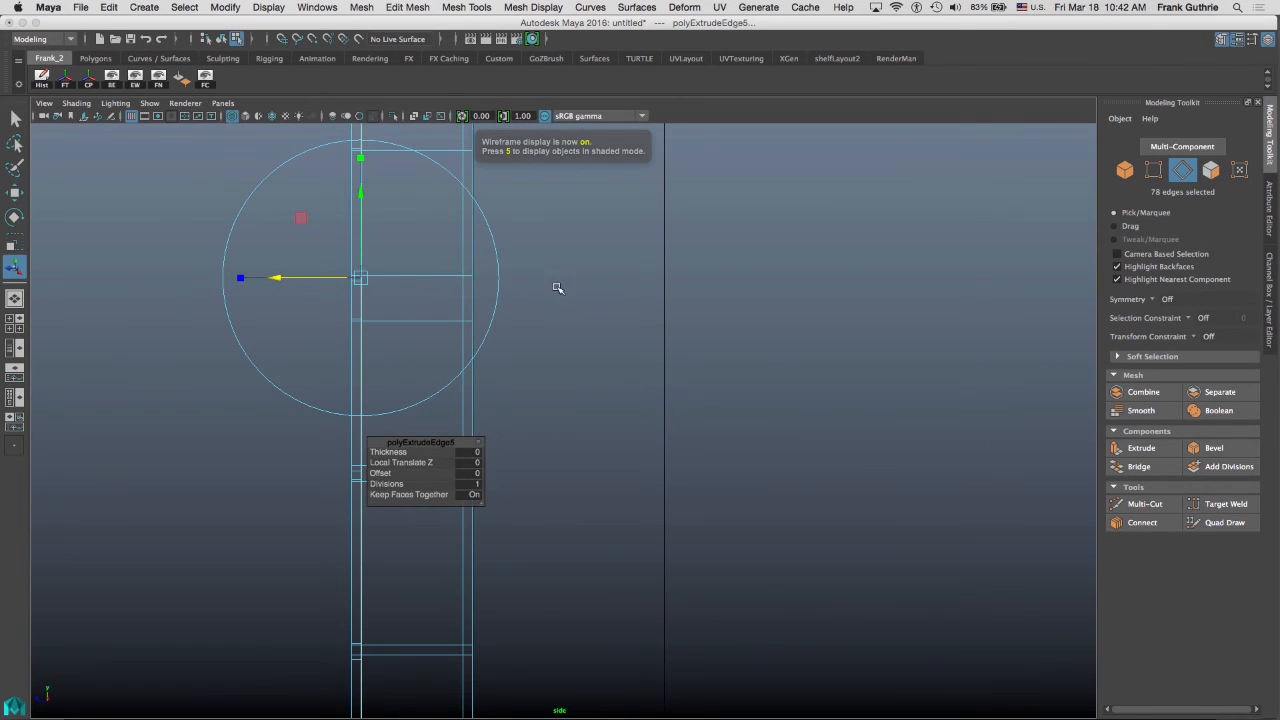
pyautogui.keyDown('alt'); pyautogui.moveTo(557, 288); pyautogui.dragTo(508, 345, button='middle'); pyautogui.keyUp('alt')
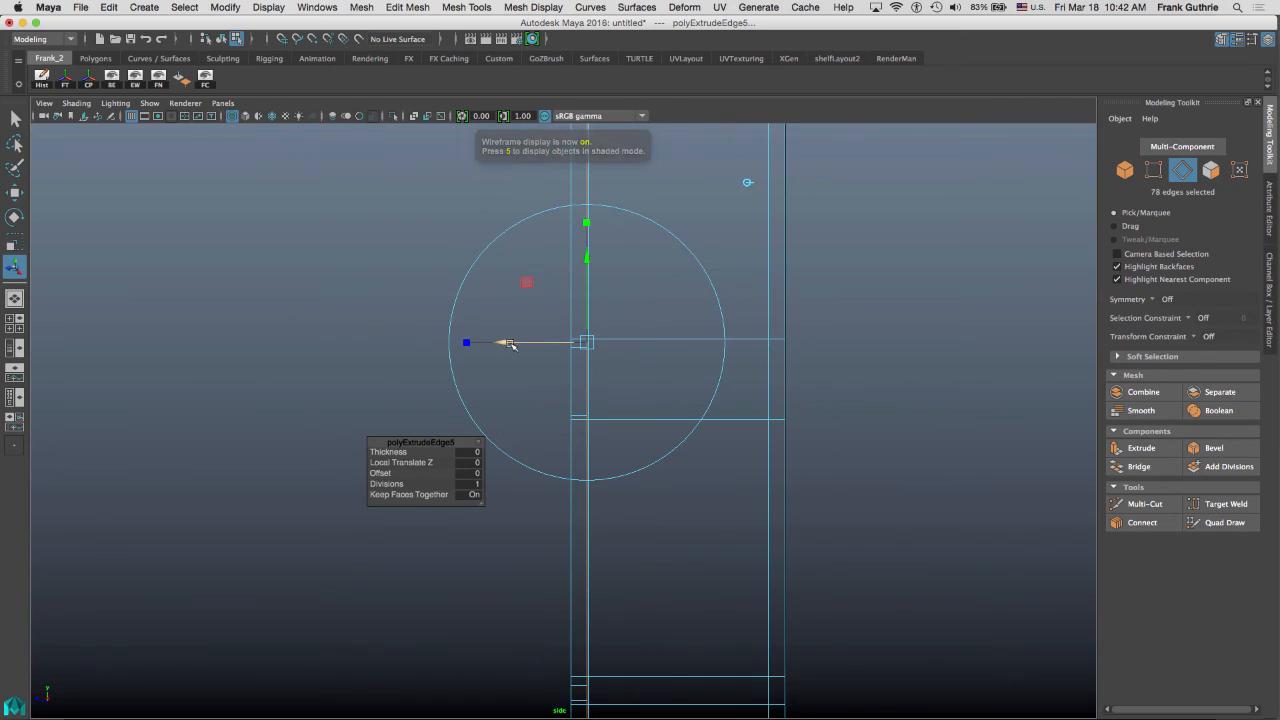
pyautogui.moveTo(503, 343)
pyautogui.mouseDown()
pyautogui.moveTo(490, 343)
pyautogui.moveTo(502, 343)
pyautogui.mouseUp()
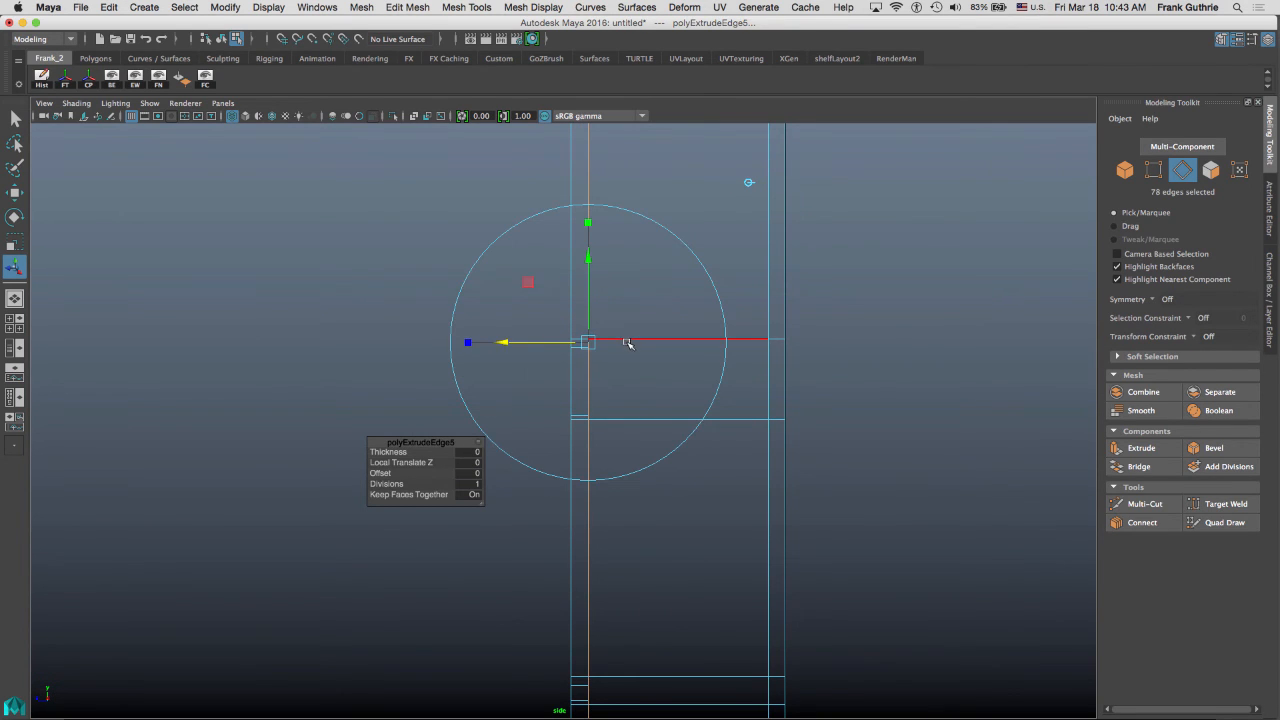
# Extrude the border edges twice more and pull the new edges back along the panel's depth.
pyautogui.hotkey('ctrl', 'e')
pyautogui.press('f')
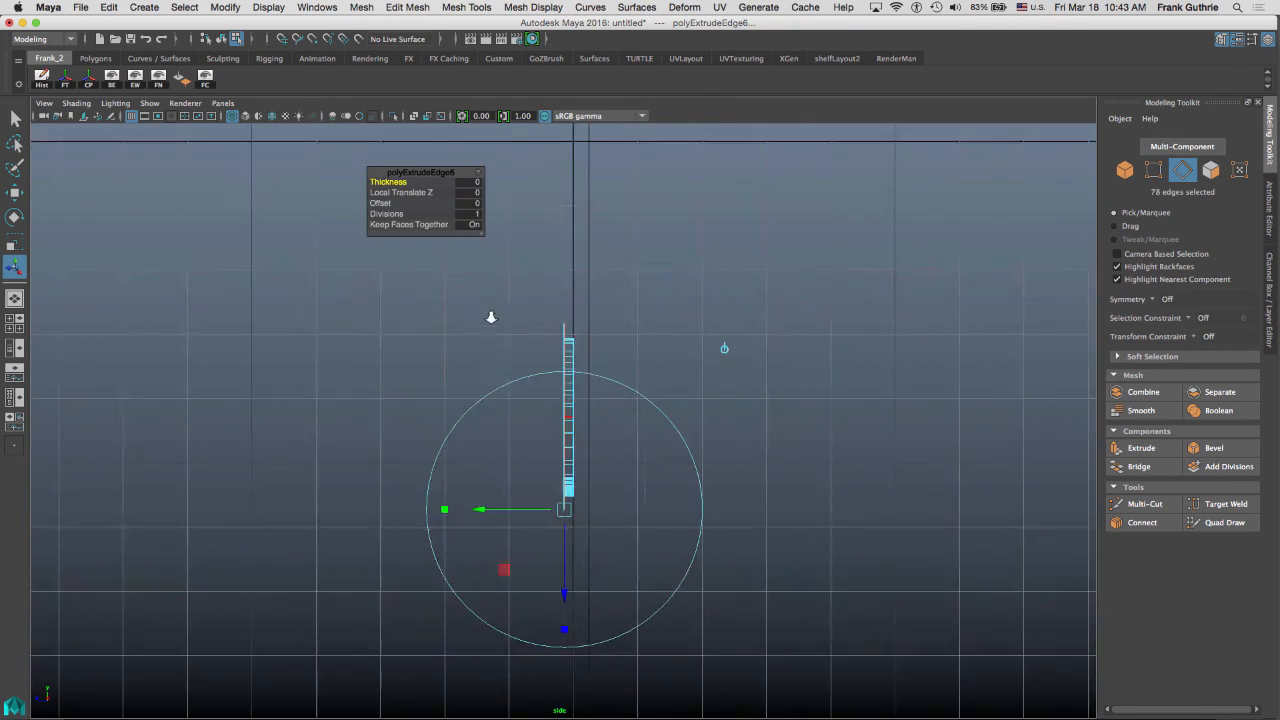
pyautogui.click(726, 351)
pyautogui.keyDown('alt'); pyautogui.moveTo(449, 338); pyautogui.dragTo(1046, 337, button='right'); pyautogui.keyUp('alt')
pyautogui.moveTo(481, 410); pyautogui.dragTo(532, 400)
pyautogui.keyDown('alt'); pyautogui.moveTo(560, 320); pyautogui.dragTo(1146, 366, button='right'); pyautogui.keyUp('alt')
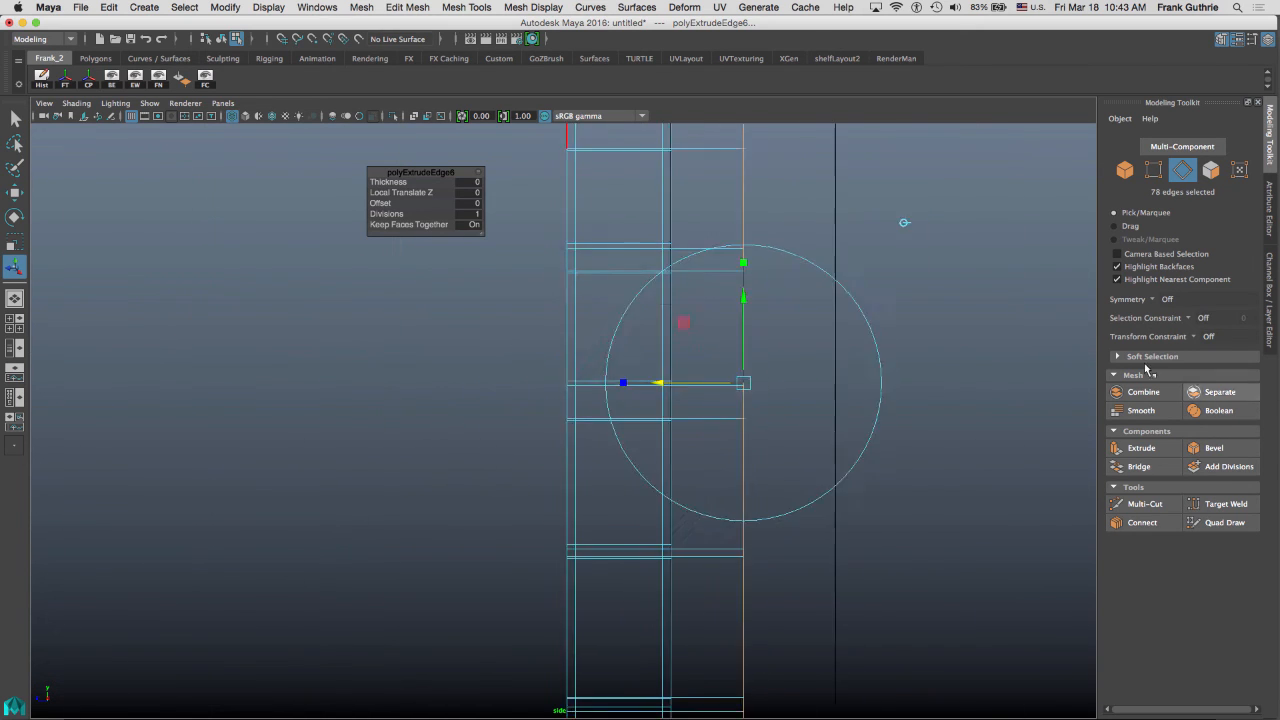
pyautogui.keyDown('alt'); pyautogui.moveTo(822, 135); pyautogui.dragTo(700, 503, button='middle'); pyautogui.keyUp('alt')
pyautogui.keyDown('alt'); pyautogui.moveTo(738, 255); pyautogui.dragTo(690, 546, button='middle'); pyautogui.keyUp('alt')
pyautogui.keyDown('alt'); pyautogui.moveTo(676, 272); pyautogui.dragTo(795, 20, button='middle'); pyautogui.keyUp('alt')
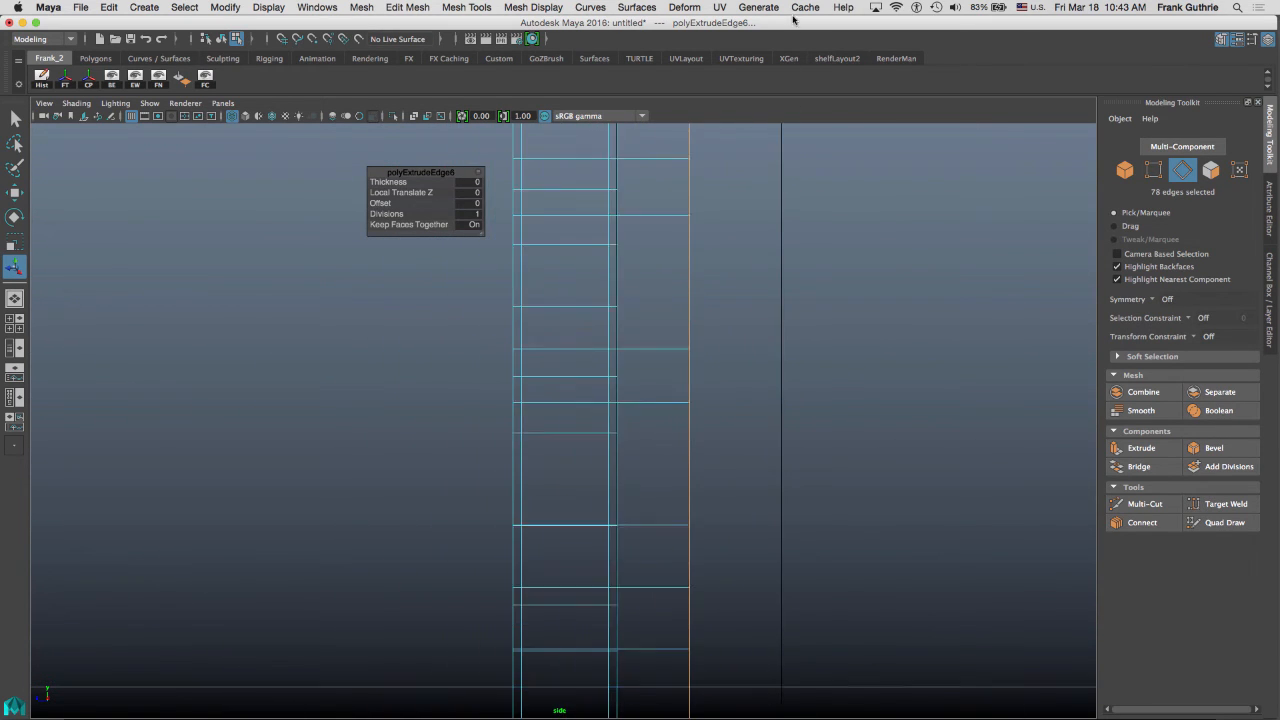
pyautogui.keyDown('alt'); pyautogui.moveTo(793, 499); pyautogui.dragTo(765, 14, button='middle'); pyautogui.keyUp('alt')
pyautogui.press('g')
pyautogui.keyDown('alt'); pyautogui.moveTo(669, 303); pyautogui.dragTo(758, 433, button='right'); pyautogui.keyUp('alt')
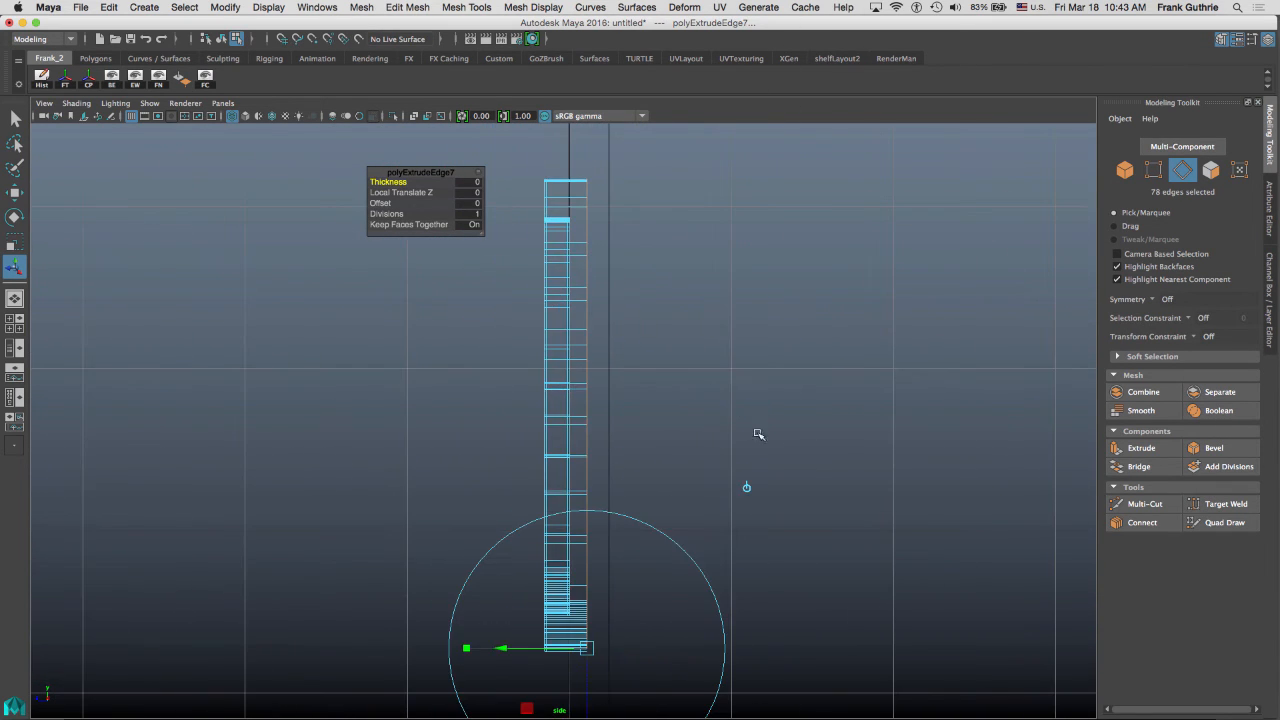
pyautogui.click(748, 487)
pyautogui.keyDown('alt'); pyautogui.moveTo(460, 338); pyautogui.dragTo(547, 390, button='right'); pyautogui.keyUp('alt')
pyautogui.moveTo(570, 401); pyautogui.dragTo(580, 397)
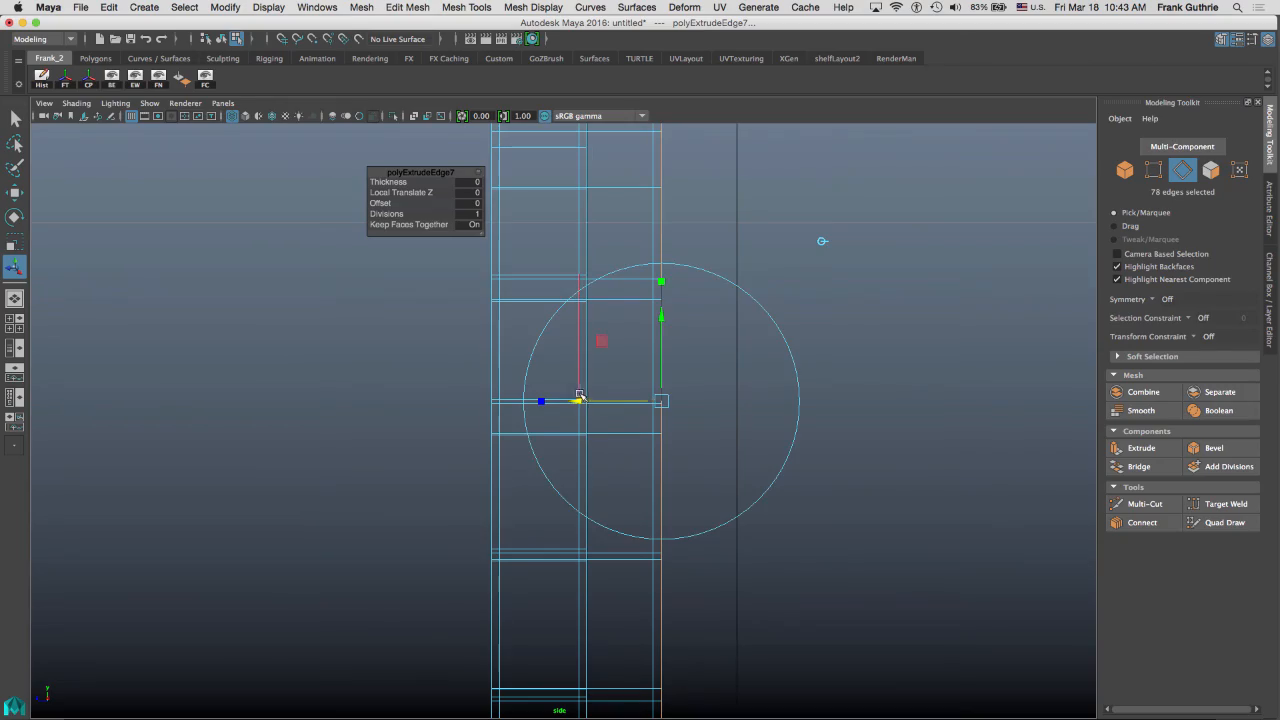
# Try moving the extruded edges further back along Z, then undo the move.
pyautogui.press('space')
pyautogui.press('space')
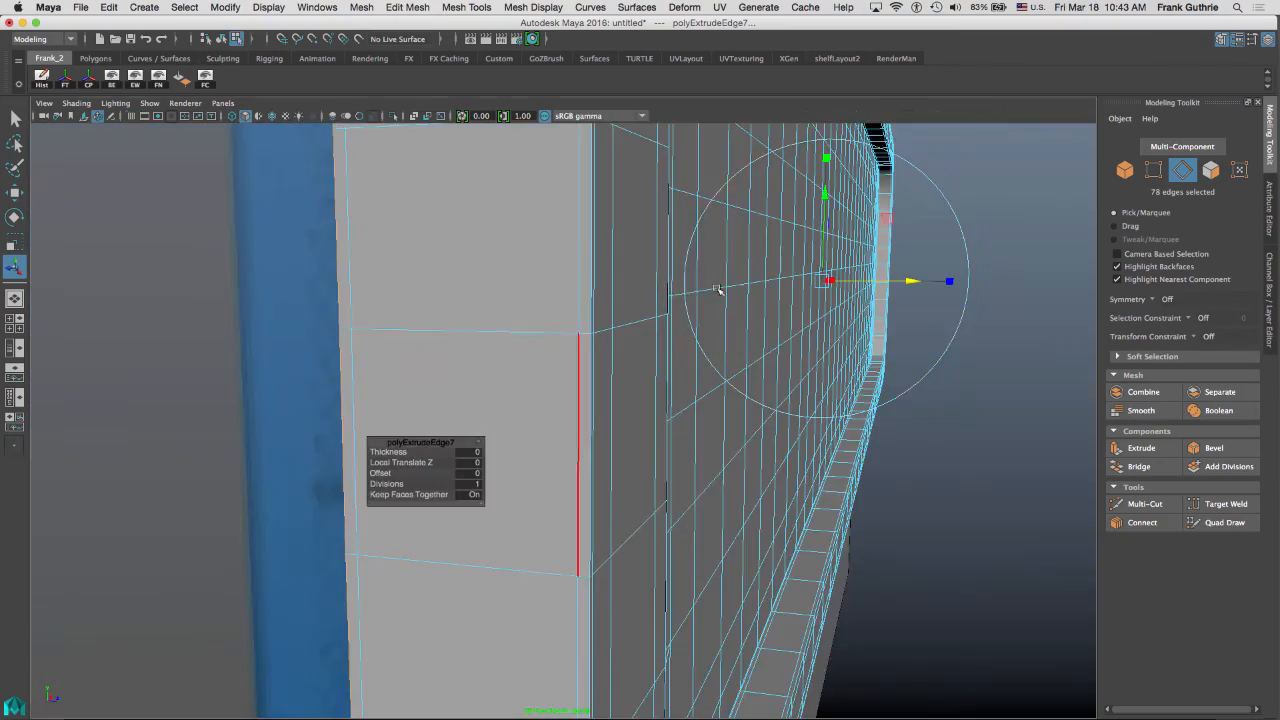
pyautogui.press('f')
pyautogui.keyDown('alt'); pyautogui.moveTo(721, 287); pyautogui.dragTo(631, 211); pyautogui.keyUp('alt')
pyautogui.scroll(3, 627, 261)
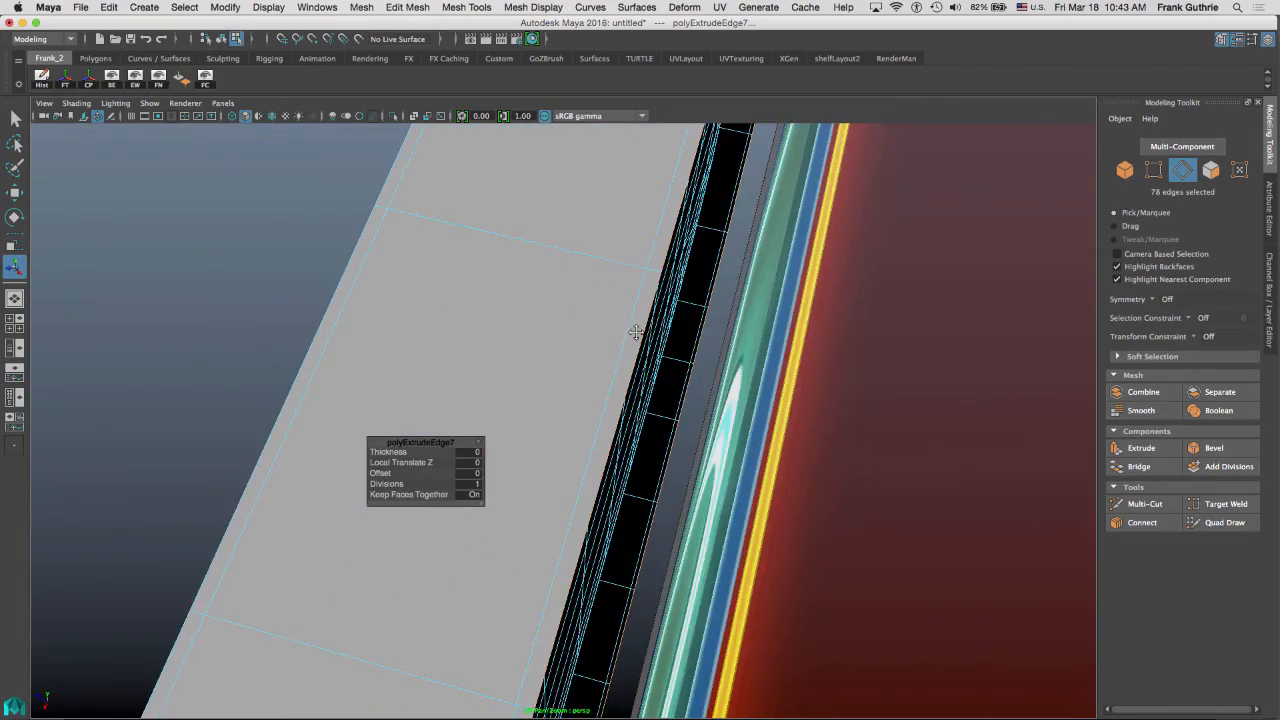
pyautogui.scroll(4, 709, 232)
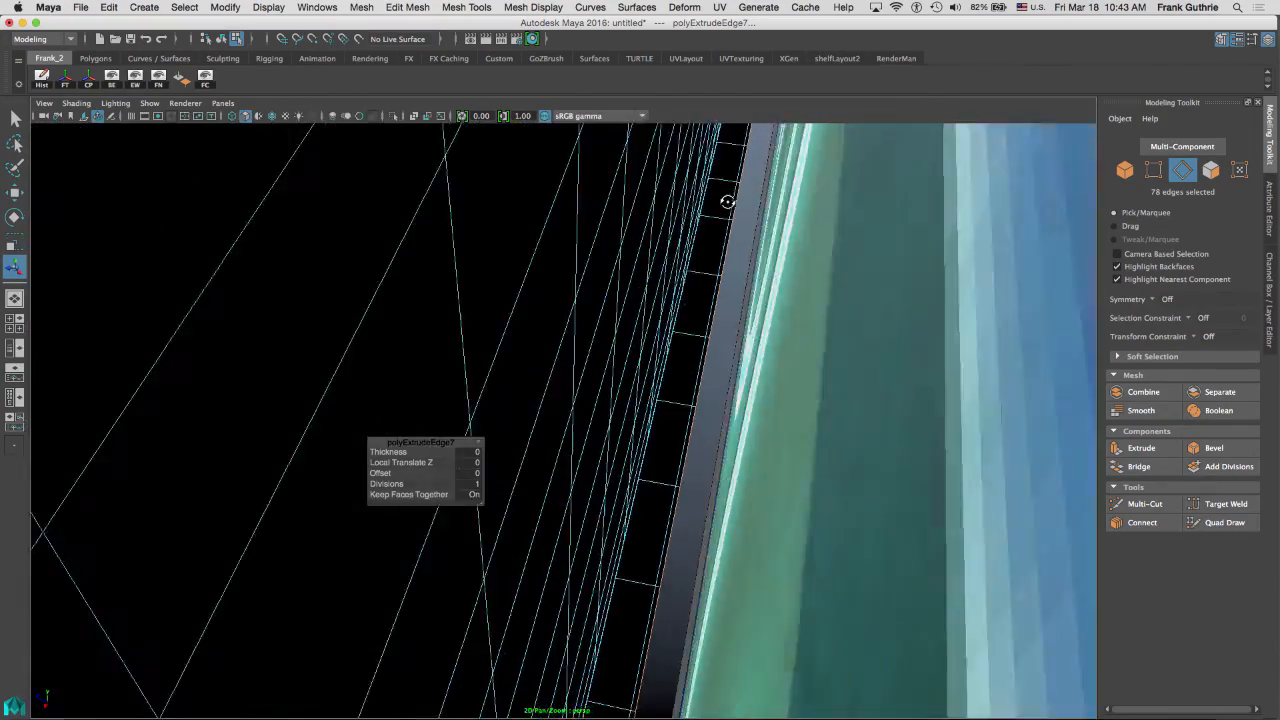
pyautogui.click(1270, 280)
pyautogui.scroll(-6, 971, 428)
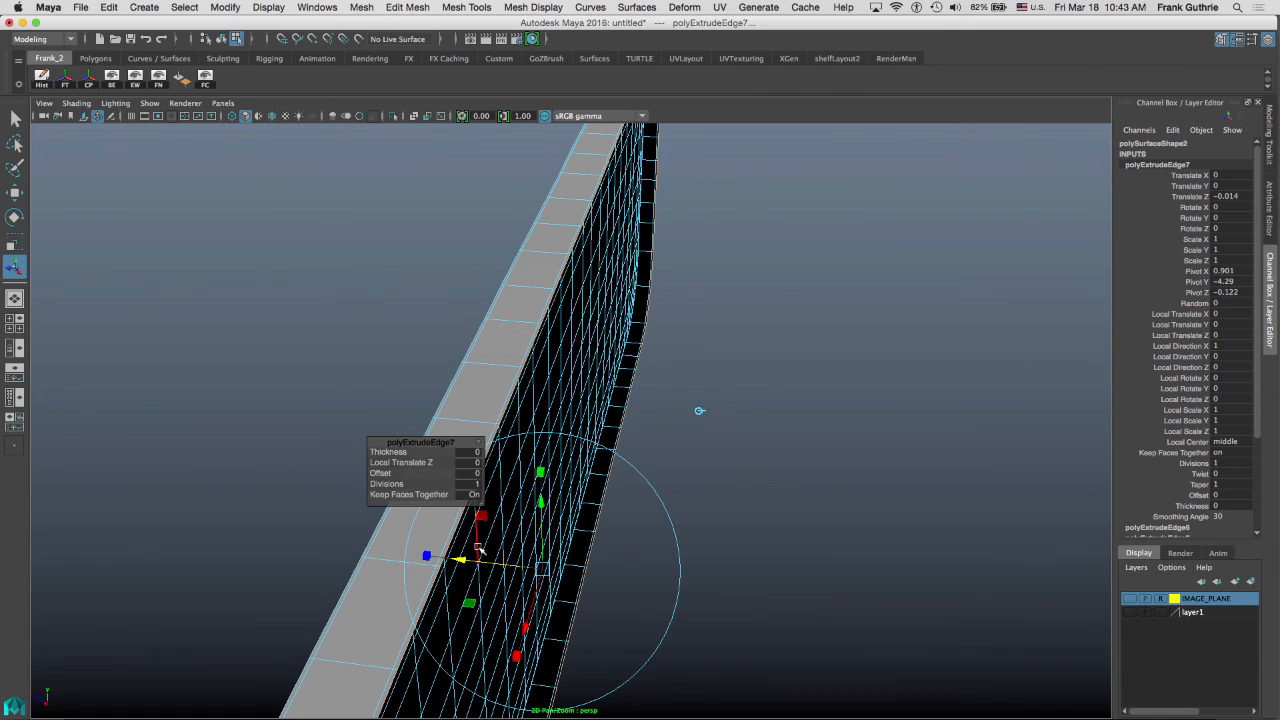
pyautogui.moveTo(461, 558); pyautogui.dragTo(488, 562)
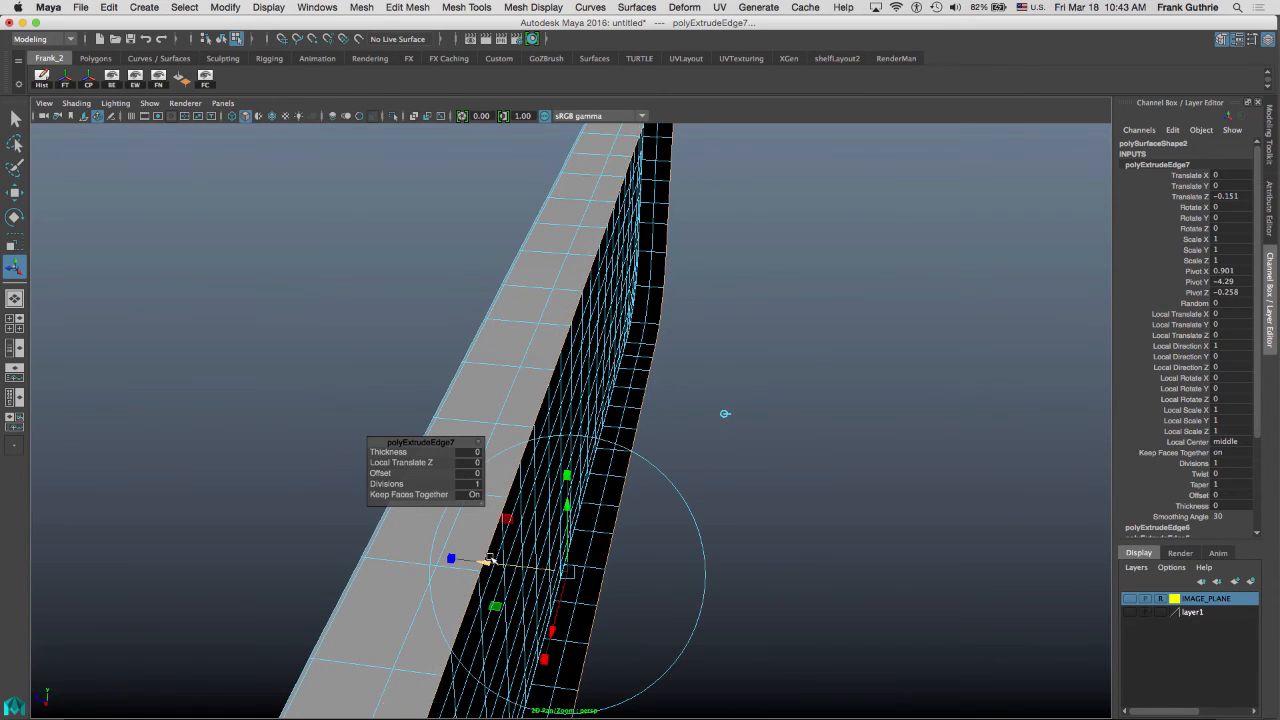
pyautogui.press('super+z')
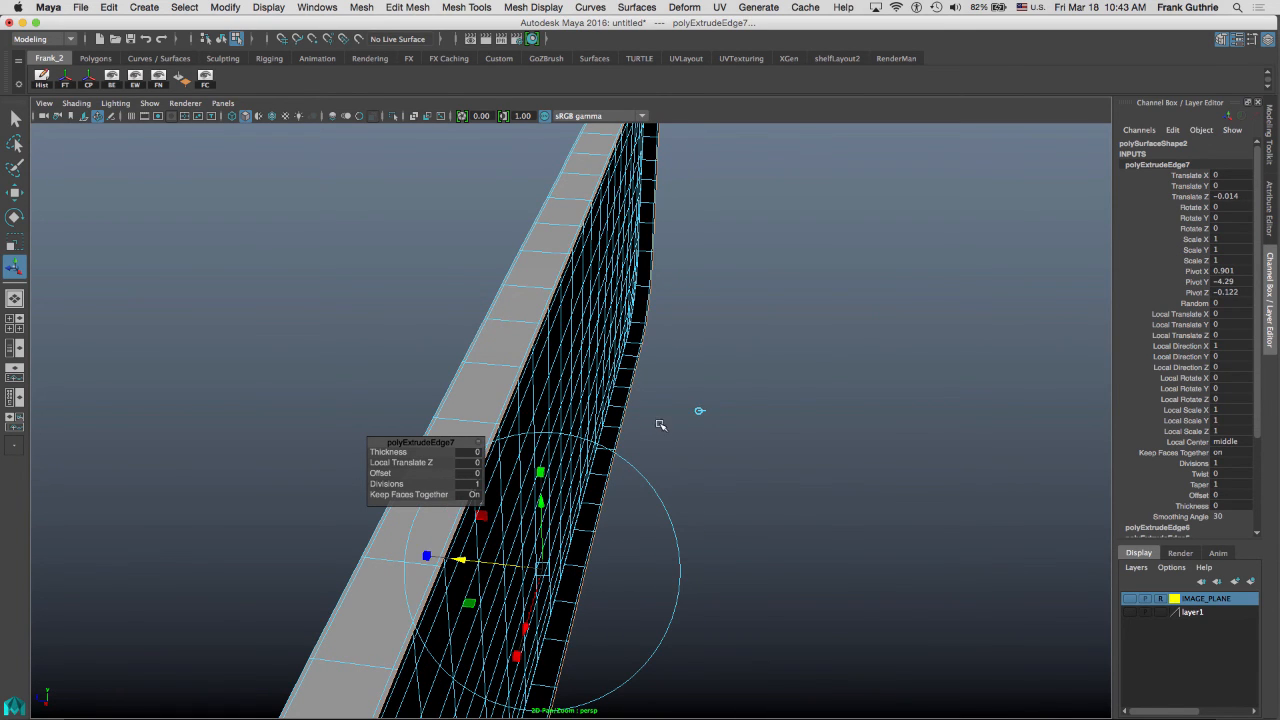
# Extrude the border edges again and set Local Translate Z to about -0.02 to form an inward lip.
pyautogui.hotkey('ctrl', 'e')
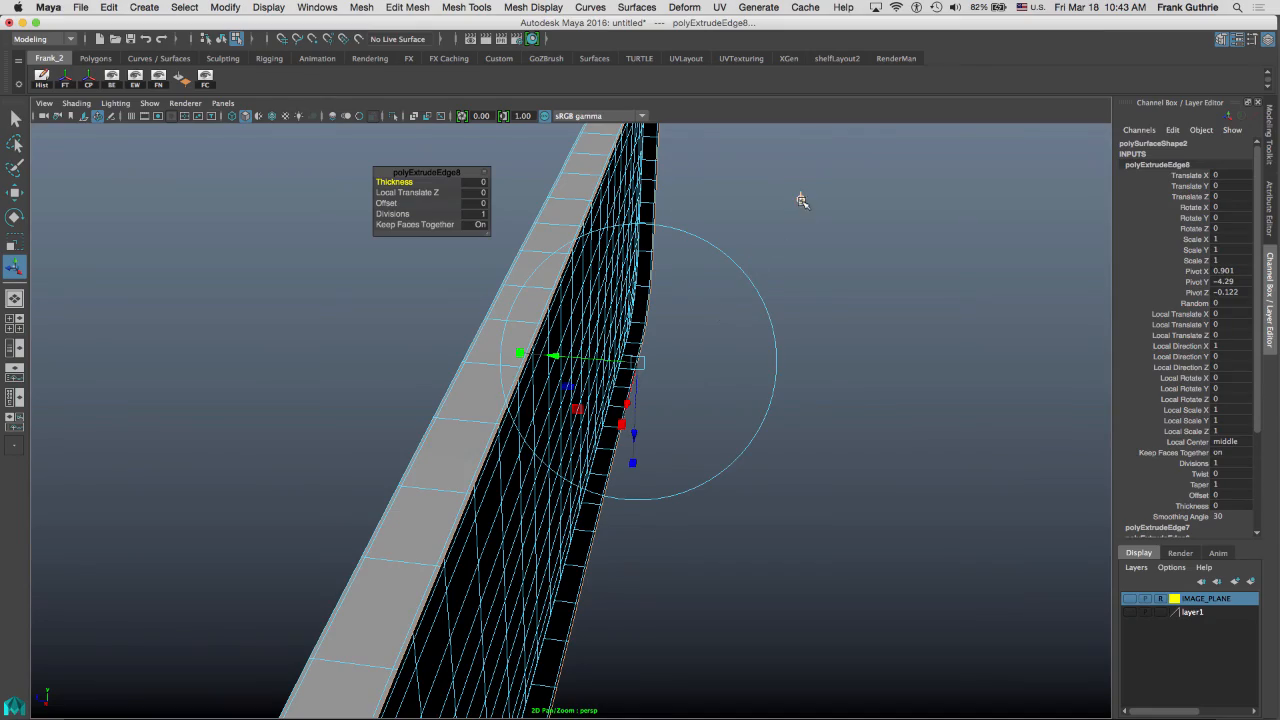
pyautogui.keyDown('alt'); pyautogui.moveTo(864, 310); pyautogui.dragTo(650, 255); pyautogui.keyUp('alt')
pyautogui.keyDown('alt'); pyautogui.moveTo(765, 232); pyautogui.dragTo(571, 177, button='middle'); pyautogui.keyUp('alt')
pyautogui.keyDown('alt'); pyautogui.moveTo(660, 267); pyautogui.dragTo(884, 263, button='right'); pyautogui.keyUp('alt')
pyautogui.keyDown('alt'); pyautogui.moveTo(702, 247); pyautogui.dragTo(811, 294, button='middle'); pyautogui.keyUp('alt')
pyautogui.keyDown('alt'); pyautogui.moveTo(748, 285); pyautogui.dragTo(821, 276); pyautogui.keyUp('alt')
pyautogui.keyDown('alt'); pyautogui.moveTo(684, 345); pyautogui.dragTo(734, 363, button='right'); pyautogui.keyUp('alt')
pyautogui.keyDown('alt'); pyautogui.moveTo(733, 363); pyautogui.dragTo(670, 432, button='middle'); pyautogui.keyUp('alt')
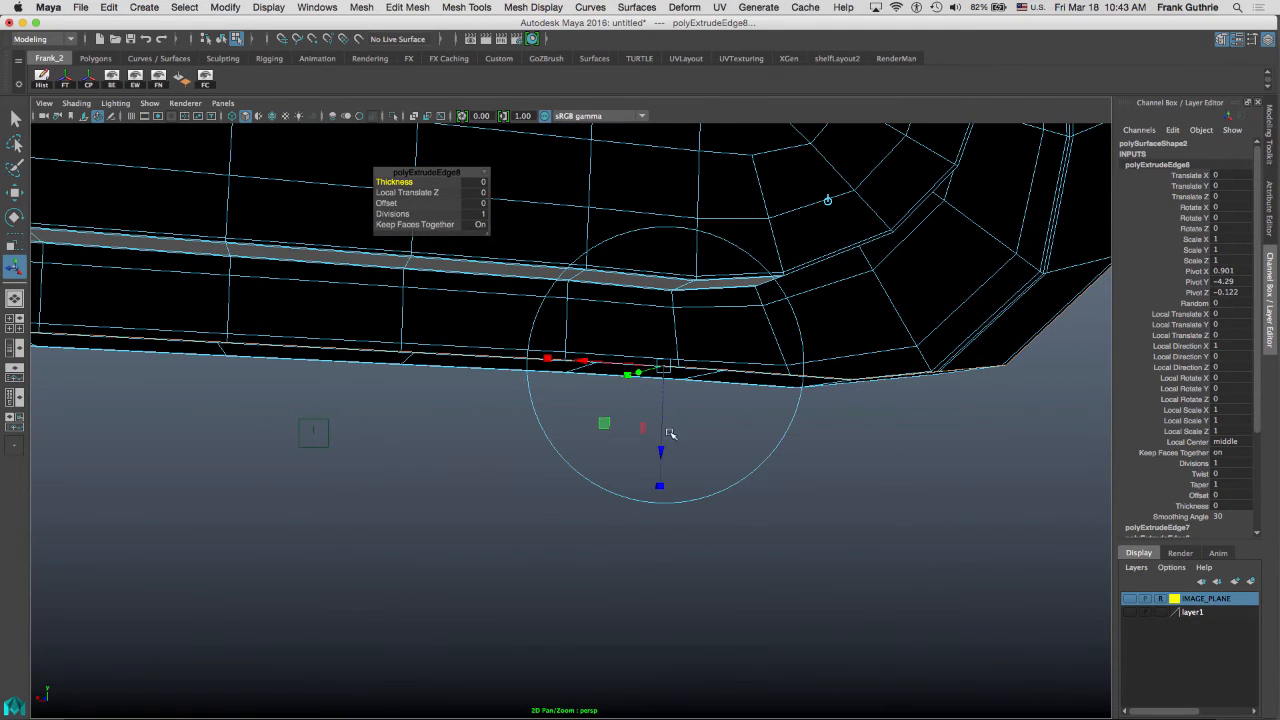
pyautogui.moveTo(661, 448); pyautogui.dragTo(660, 438)
pyautogui.keyDown('alt'); pyautogui.moveTo(831, 379); pyautogui.dragTo(695, 358); pyautogui.keyUp('alt')
pyautogui.keyDown('alt'); pyautogui.moveTo(715, 286); pyautogui.dragTo(801, 324); pyautogui.keyUp('alt')
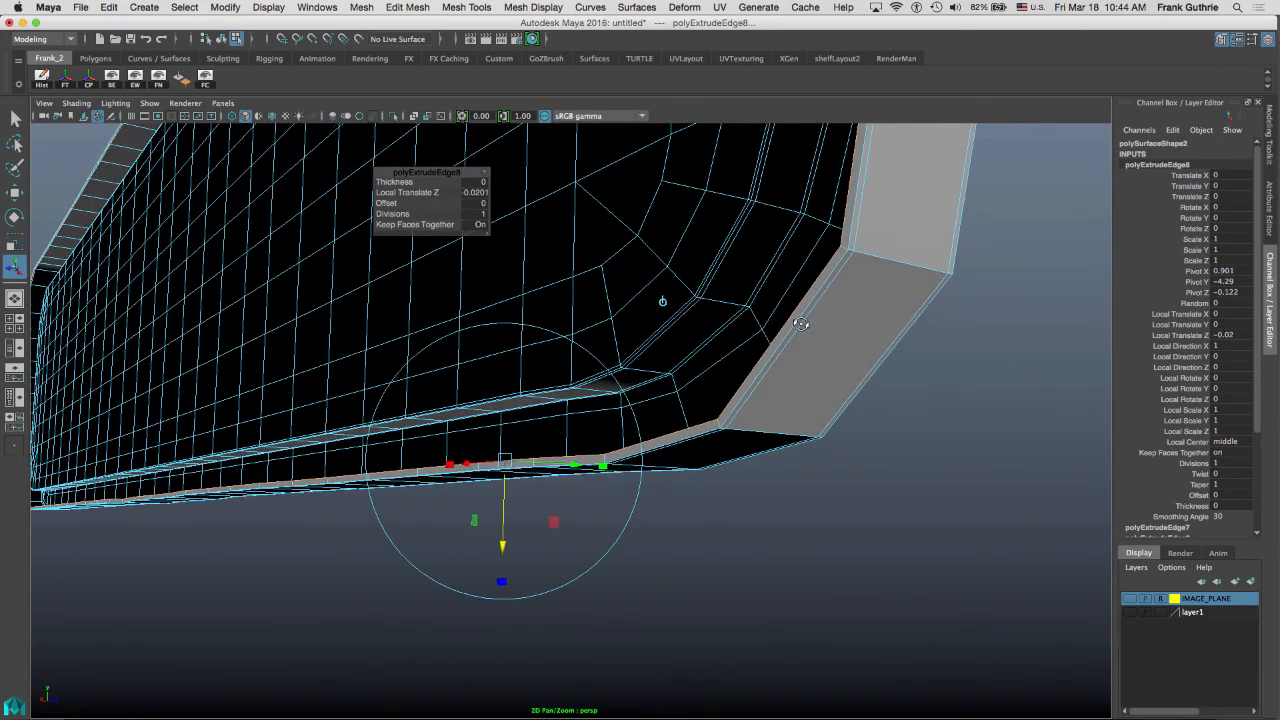
pyautogui.click(781, 375)
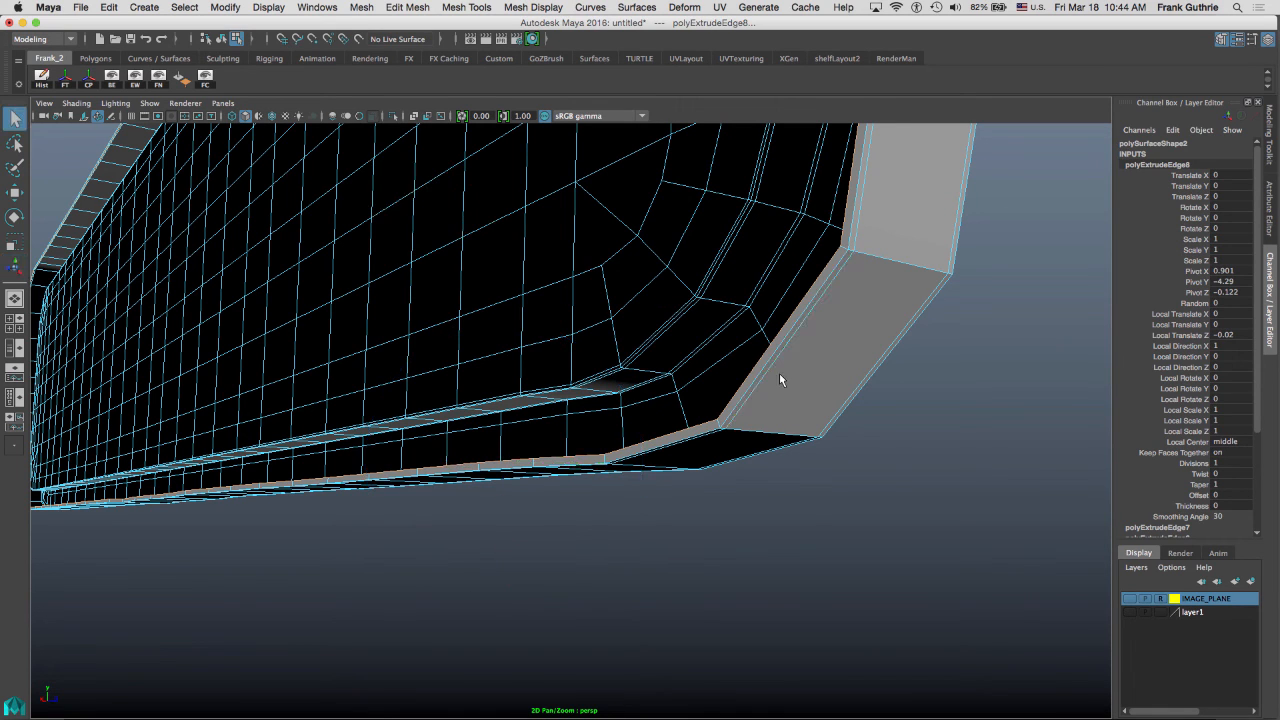
# Select the panel and switch it to smooth mesh preview.
pyautogui.moveTo(779, 373); pyautogui.dragTo(866, 311, button='right')
pyautogui.click(812, 376)
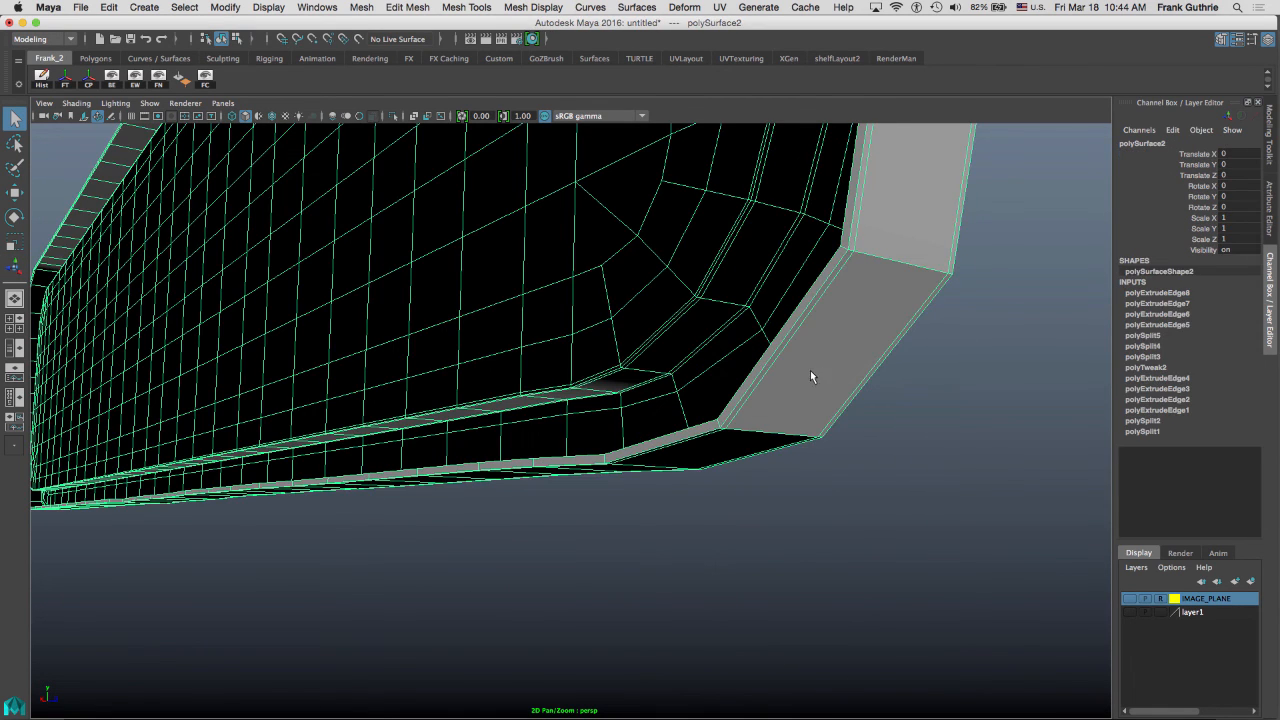
pyautogui.press('3')
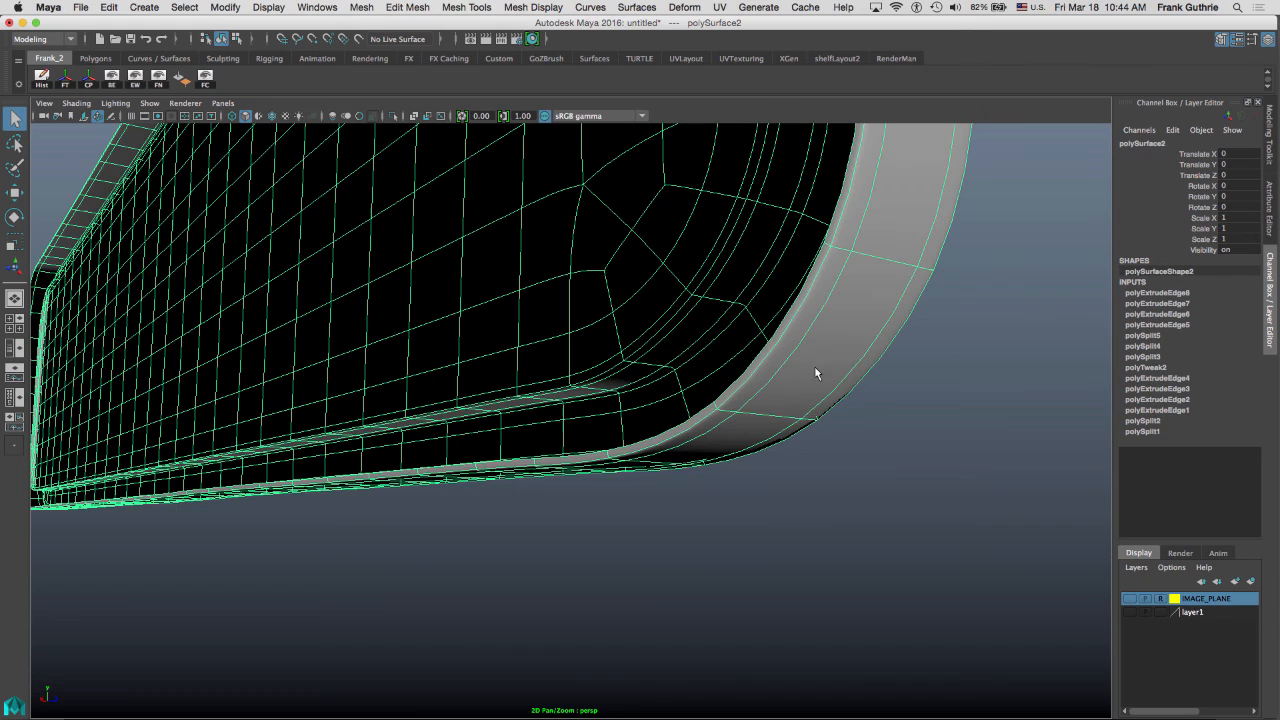
pyautogui.click(957, 372)
pyautogui.keyDown('alt'); pyautogui.moveTo(957, 372); pyautogui.dragTo(827, 388); pyautogui.keyUp('alt')
pyautogui.keyDown('alt'); pyautogui.moveTo(827, 388); pyautogui.dragTo(727, 350, button='right'); pyautogui.keyUp('alt')
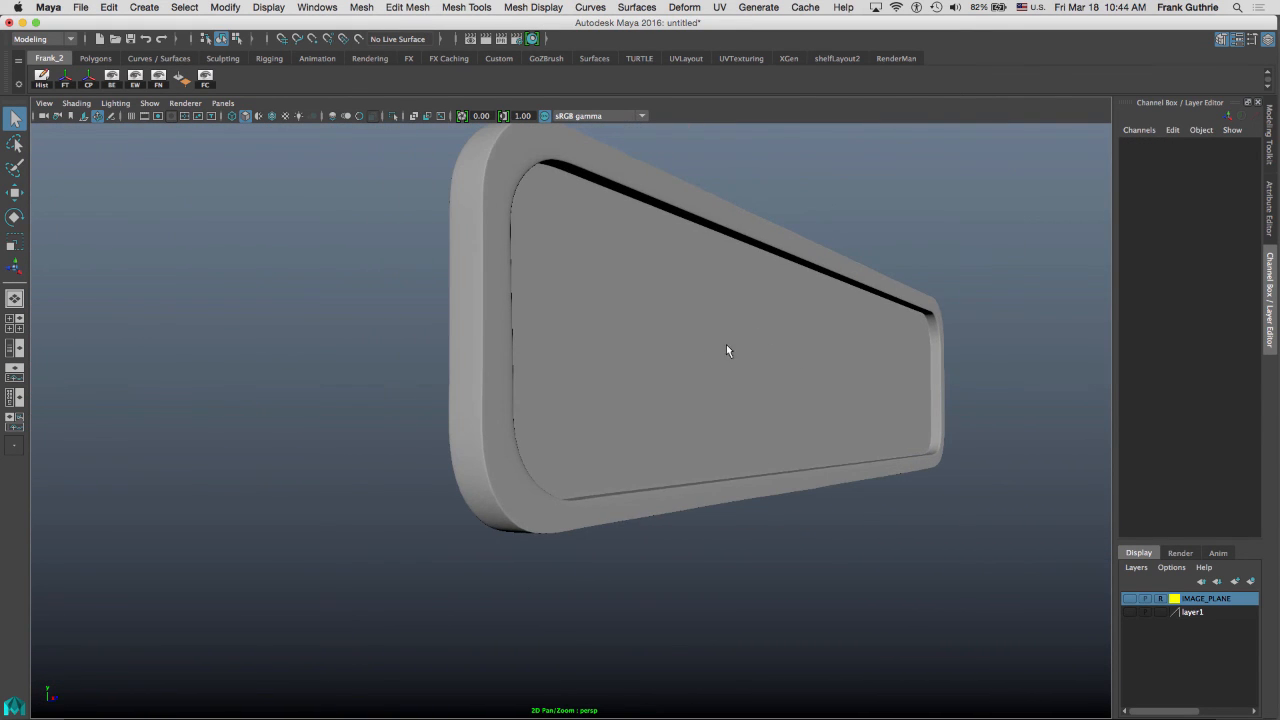
# Inspect the smoothed panel's border, lip and rounded corners from several angles.
pyautogui.click(626, 369)
pyautogui.keyDown('alt'); pyautogui.moveTo(635, 341); pyautogui.dragTo(923, 353, button='right'); pyautogui.keyUp('alt')
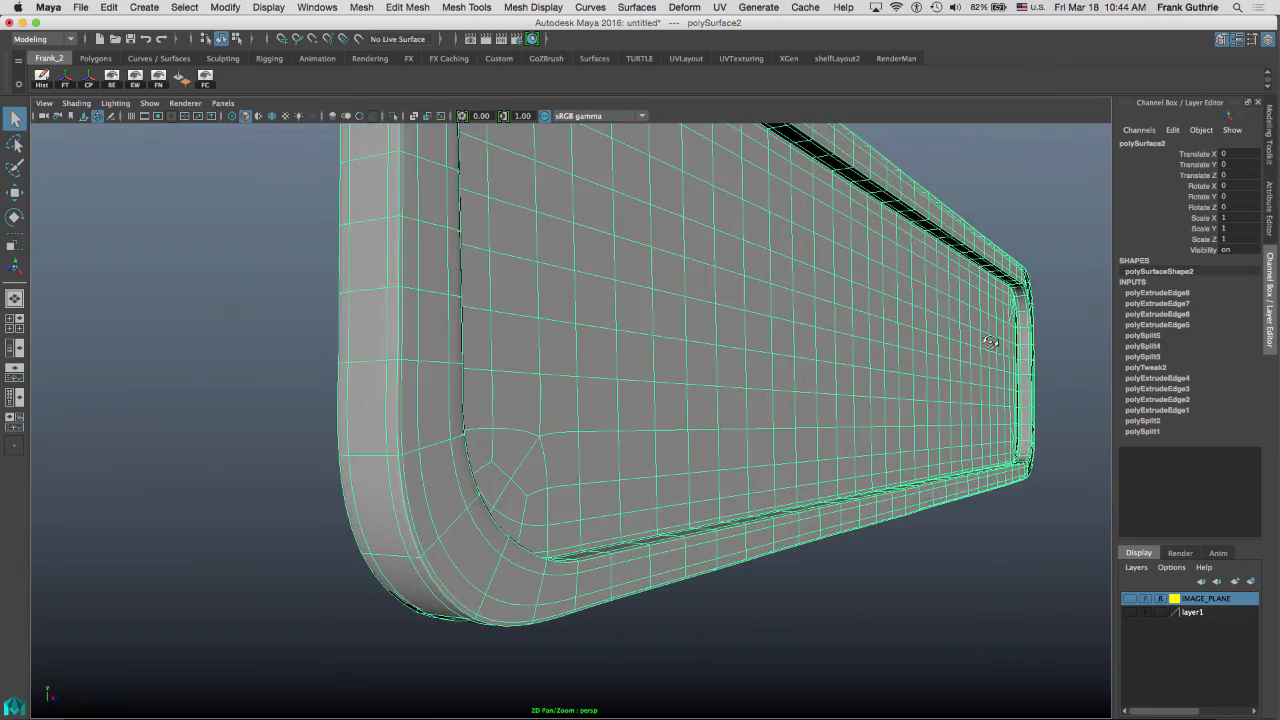
pyautogui.keyDown('alt'); pyautogui.moveTo(990, 342); pyautogui.dragTo(1040, 345); pyautogui.keyUp('alt')
pyautogui.keyDown('alt'); pyautogui.moveTo(800, 338); pyautogui.dragTo(480, 310); pyautogui.keyUp('alt')
pyautogui.keyDown('alt'); pyautogui.moveTo(706, 286); pyautogui.dragTo(840, 221, button='middle'); pyautogui.keyUp('alt')
pyautogui.keyDown('alt'); pyautogui.moveTo(645, 312); pyautogui.dragTo(753, 348, button='right'); pyautogui.keyUp('alt')
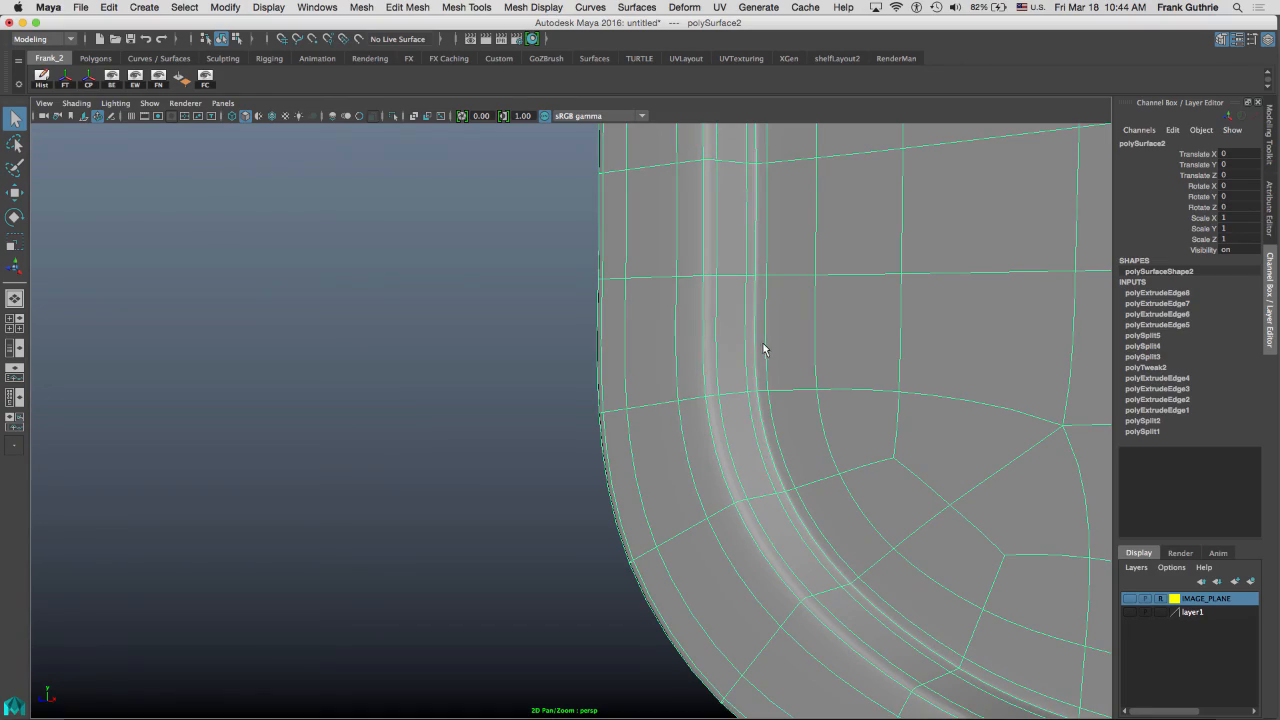
pyautogui.keyDown('alt'); pyautogui.moveTo(697, 360); pyautogui.dragTo(733, 317, button='right'); pyautogui.keyUp('alt')
pyautogui.keyDown('alt'); pyautogui.moveTo(733, 317); pyautogui.dragTo(726, 266); pyautogui.keyUp('alt')
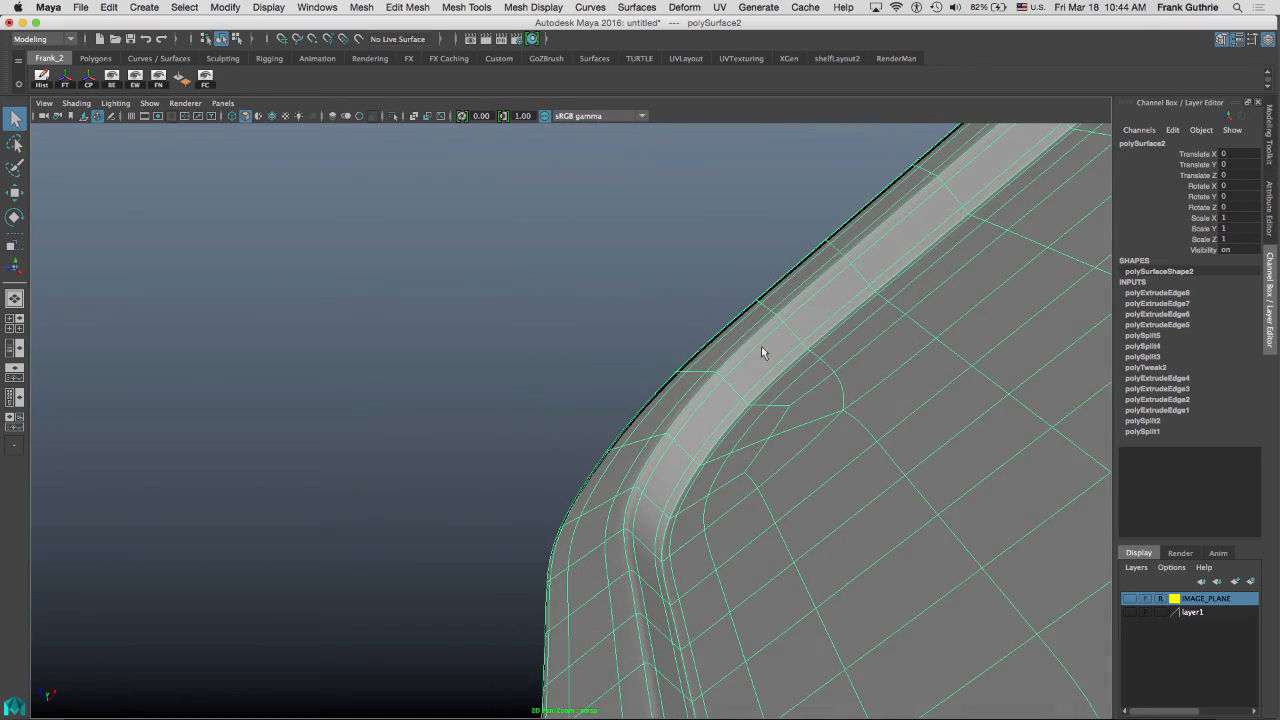
pyautogui.keyDown('alt'); pyautogui.moveTo(763, 353); pyautogui.dragTo(596, 355); pyautogui.keyUp('alt')
pyautogui.click(425, 335)
pyautogui.keyDown('alt'); pyautogui.moveTo(877, 333); pyautogui.dragTo(630, 327, button='right'); pyautogui.keyUp('alt')
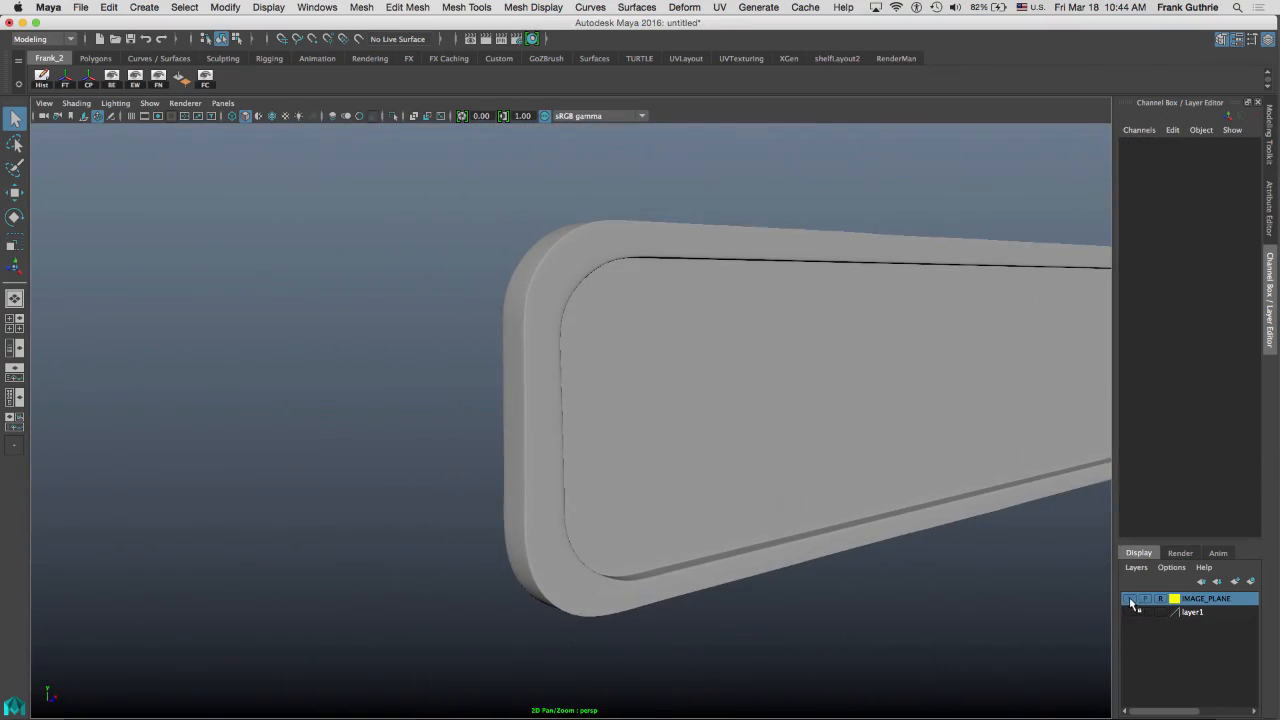
# Turn on the IMAGE_PLANE layer's visibility to compare the panel with the reference sign.
pyautogui.click(1130, 599)
pyautogui.moveTo(891, 380); pyautogui.dragTo(909, 371)
pyautogui.moveTo(909, 371); pyautogui.dragTo(934, 363)
pyautogui.moveTo(934, 363); pyautogui.dragTo(818, 352)
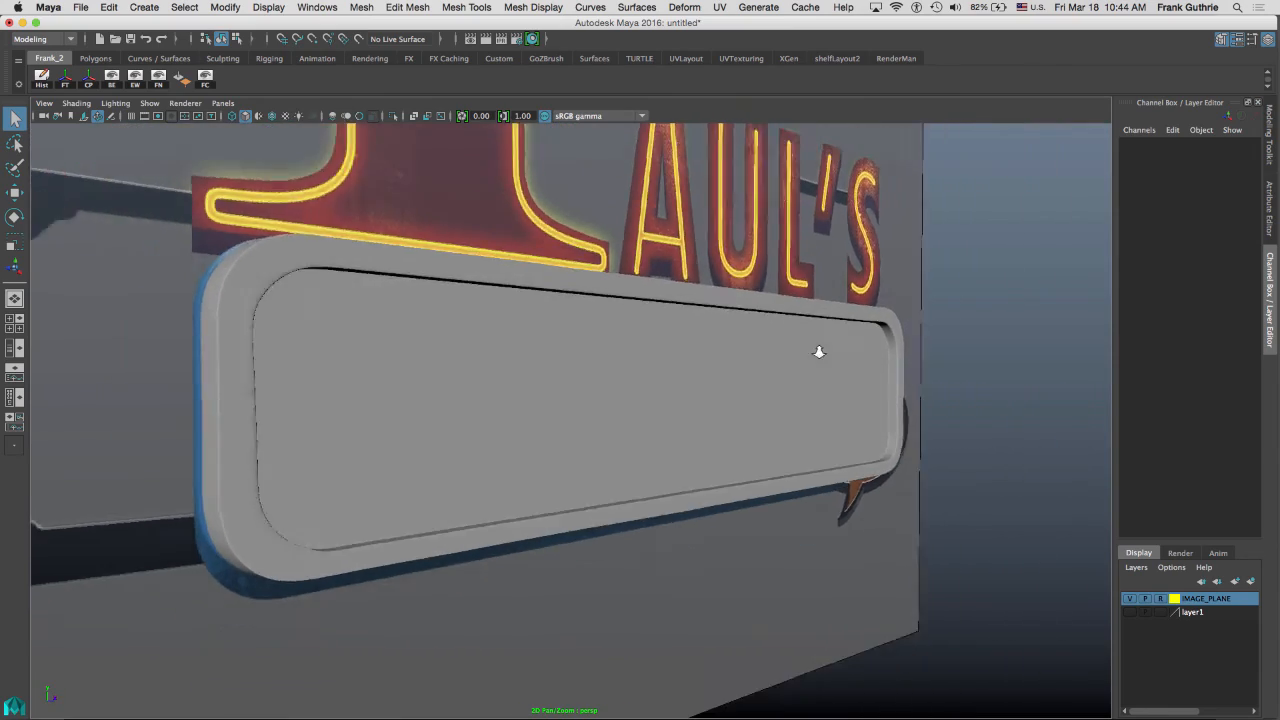